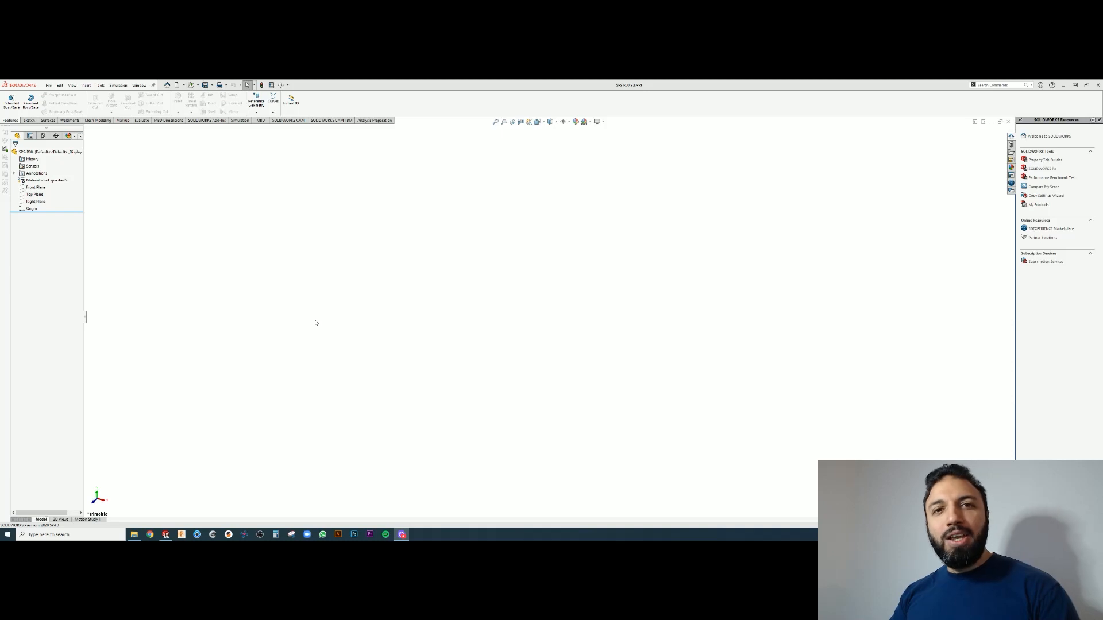
Start a revolve sketch on the Front Plane with a vertical construction centerline rising from the origin
left_click(35, 187)
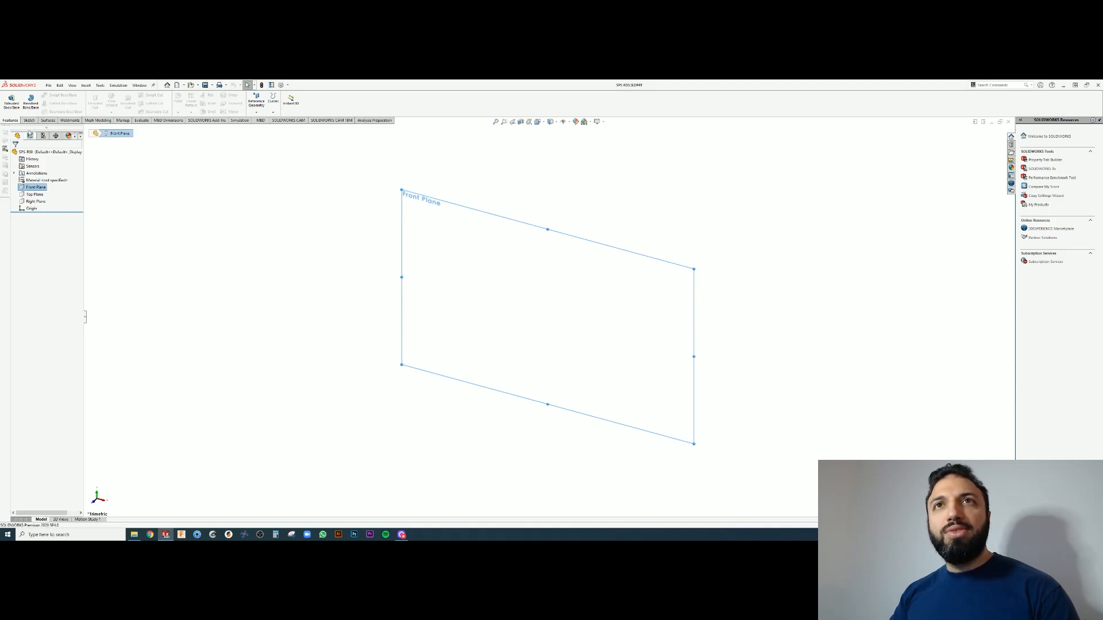
left_click(31, 106)
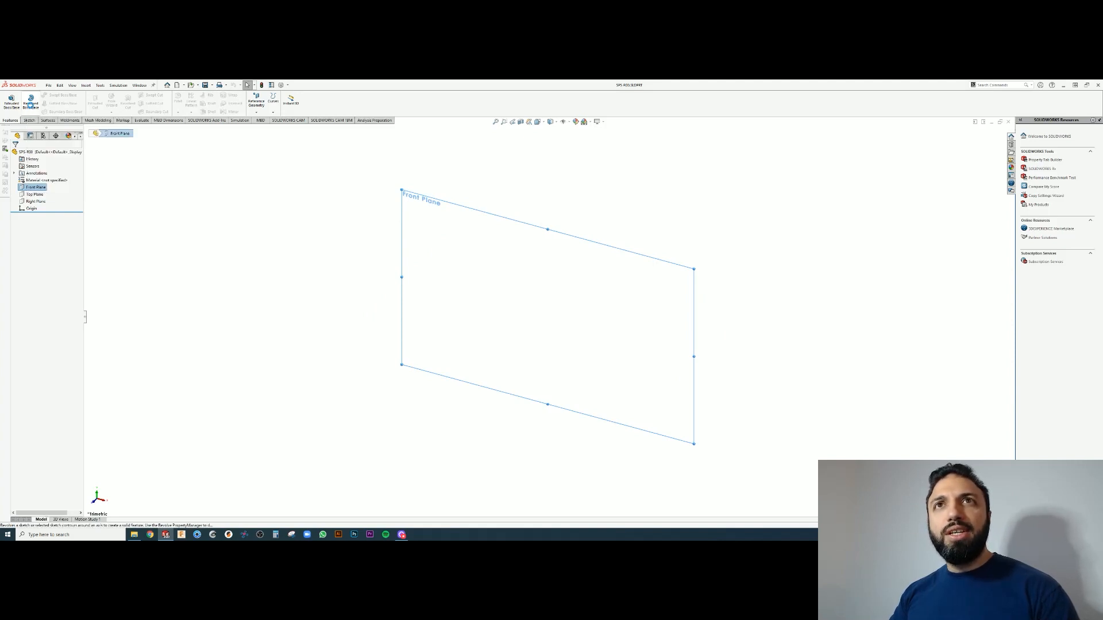
left_click(48, 96)
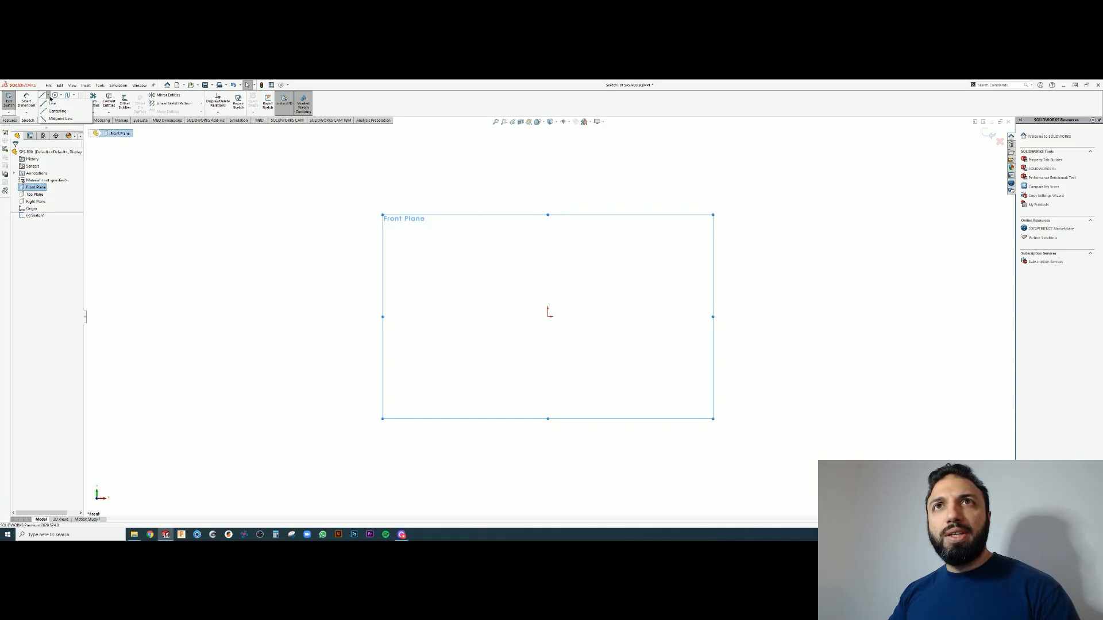
left_click(56, 111)
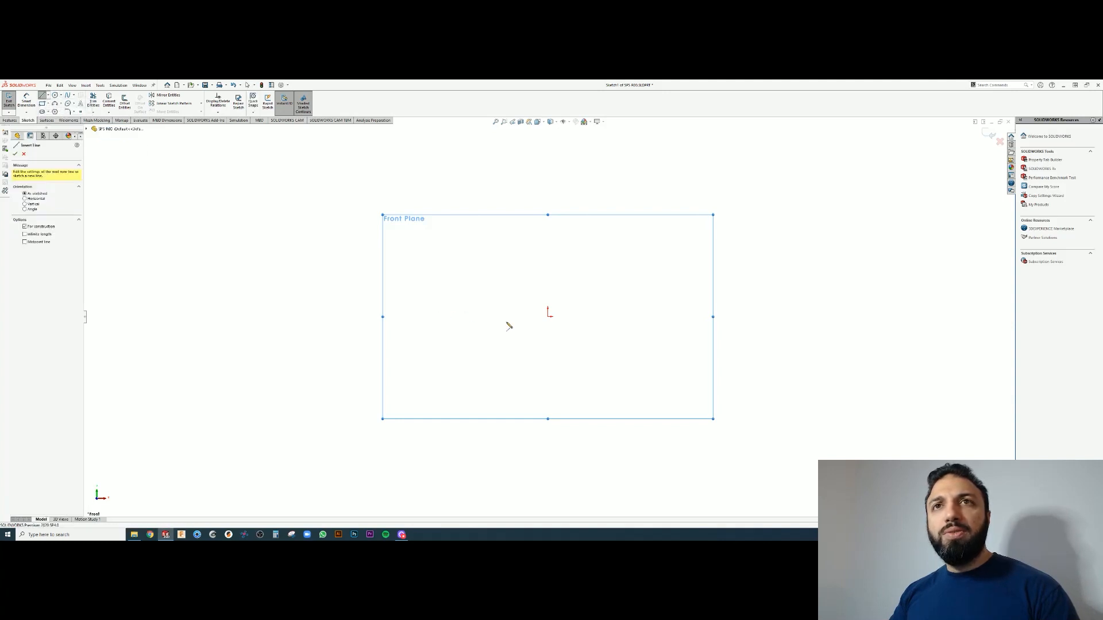
left_click(548, 317)
left_click(548, 163)
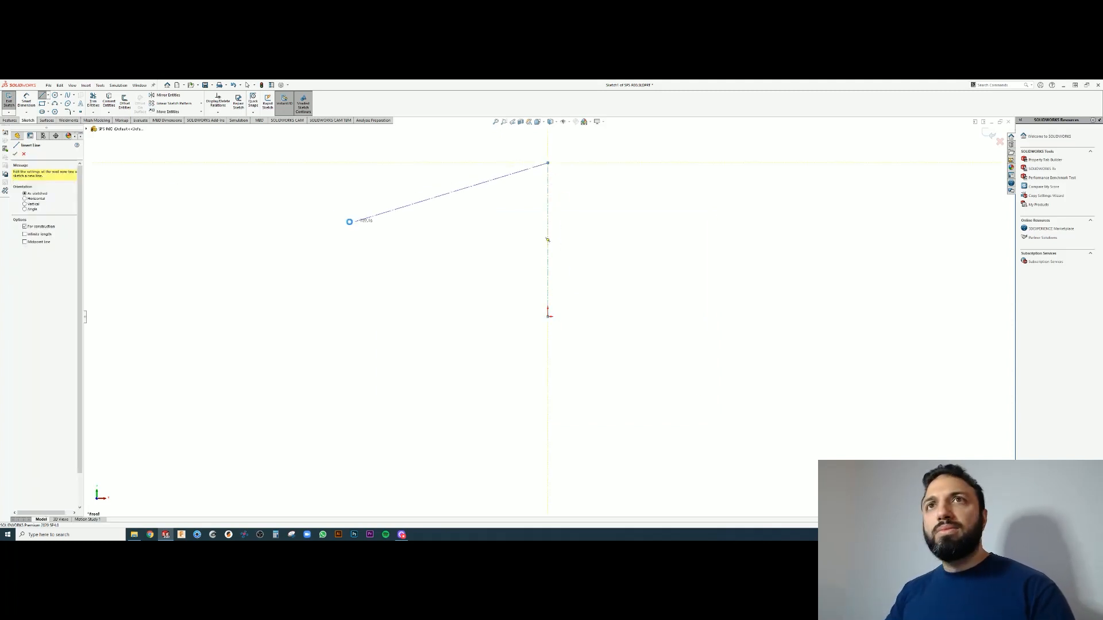
Draw a circle about 73 mm in diameter, centred on the midpoint of the vertical centerline
left_click(55, 96)
left_click(548, 239)
left_click(550, 313)
key("Escape")
key("f")
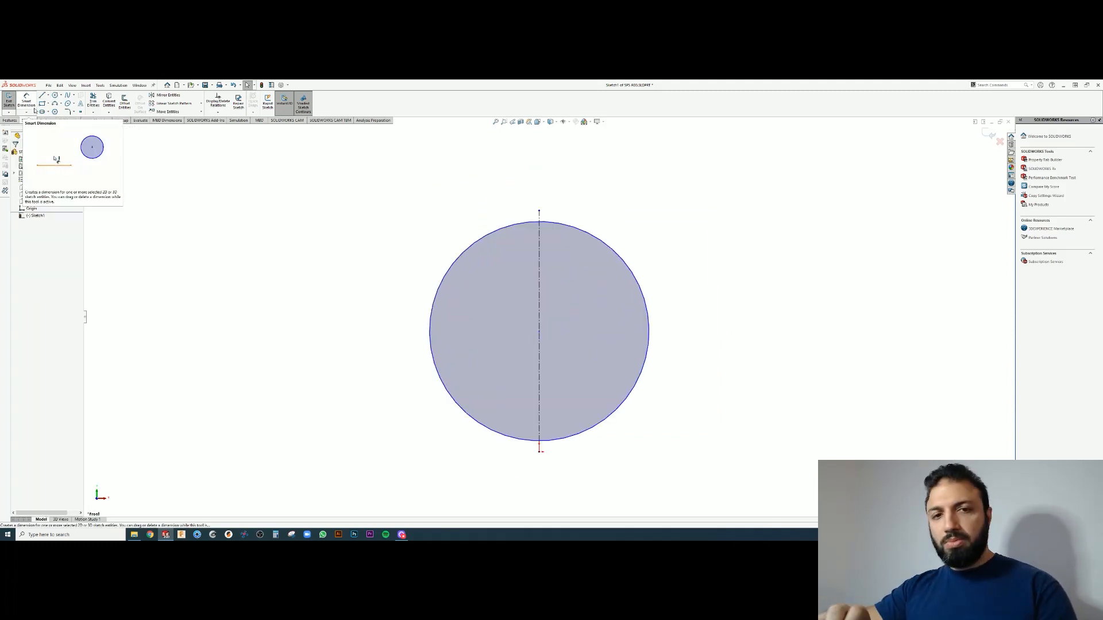
Dimension the circle's diameter to 80 mm
left_click(33, 107)
left_click(632, 273)
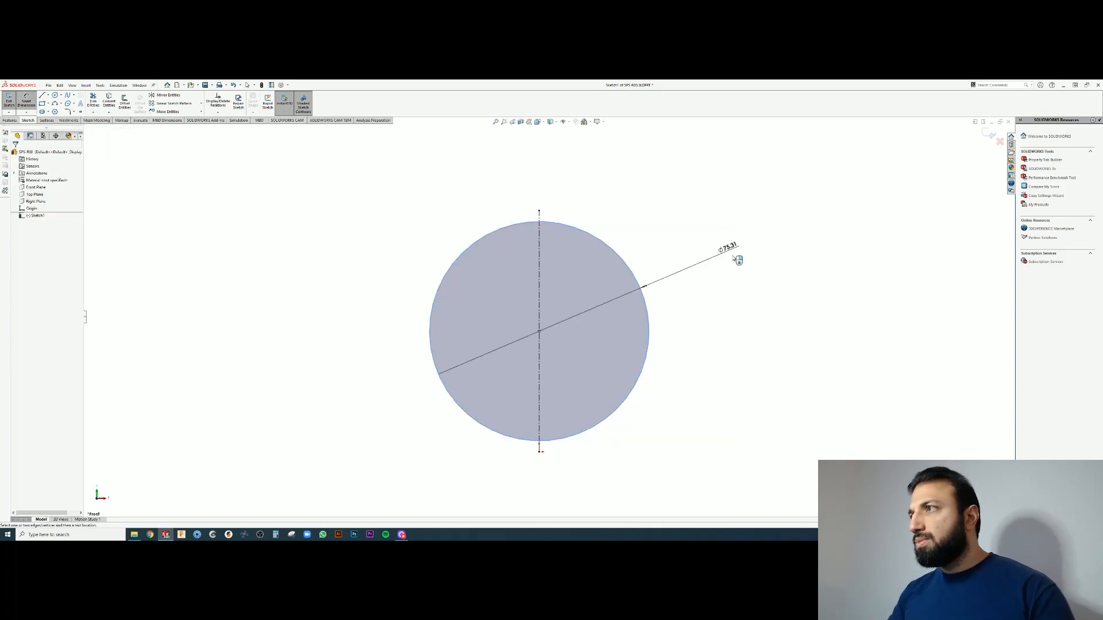
left_click(726, 247)
type("80")
key("Return")
key("Escape")
scroll(547, 437, "down", 1)
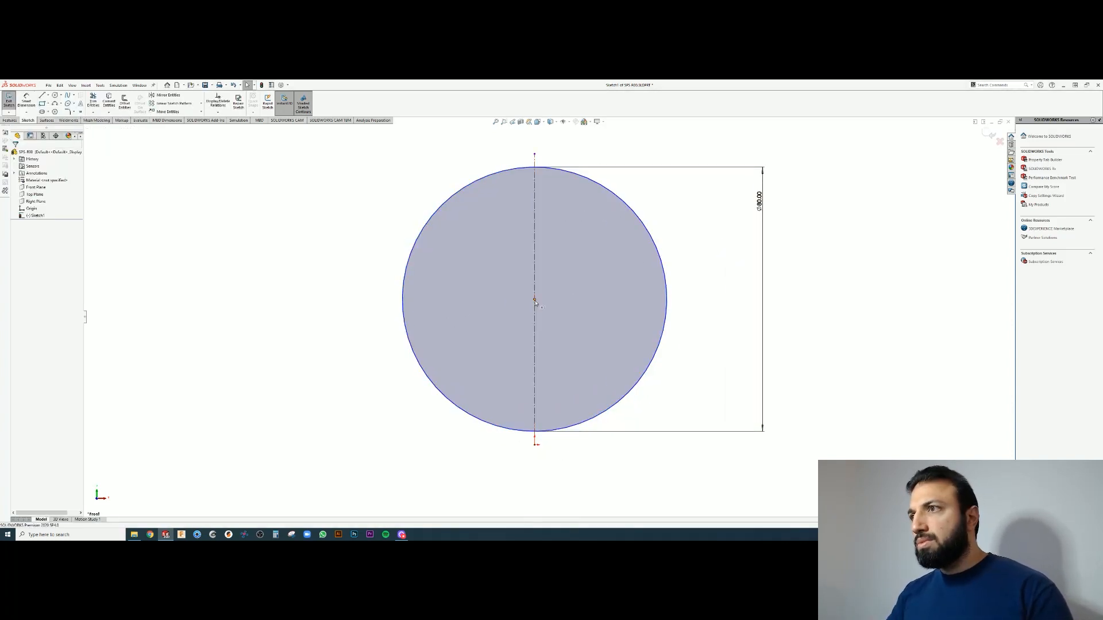
Move the circle down past the origin and draw a construction centerline from the origin to the circle's lowest point
left_click_drag(534, 300, 534, 328)
left_click(43, 96)
left_click(534, 444)
left_click(534, 462)
key("Escape")
Draw a solid horizontal line from the origin out to the circle, and shift the centerline's upper end slightly down
left_click(48, 95)
left_click(56, 104)
left_click(535, 445)
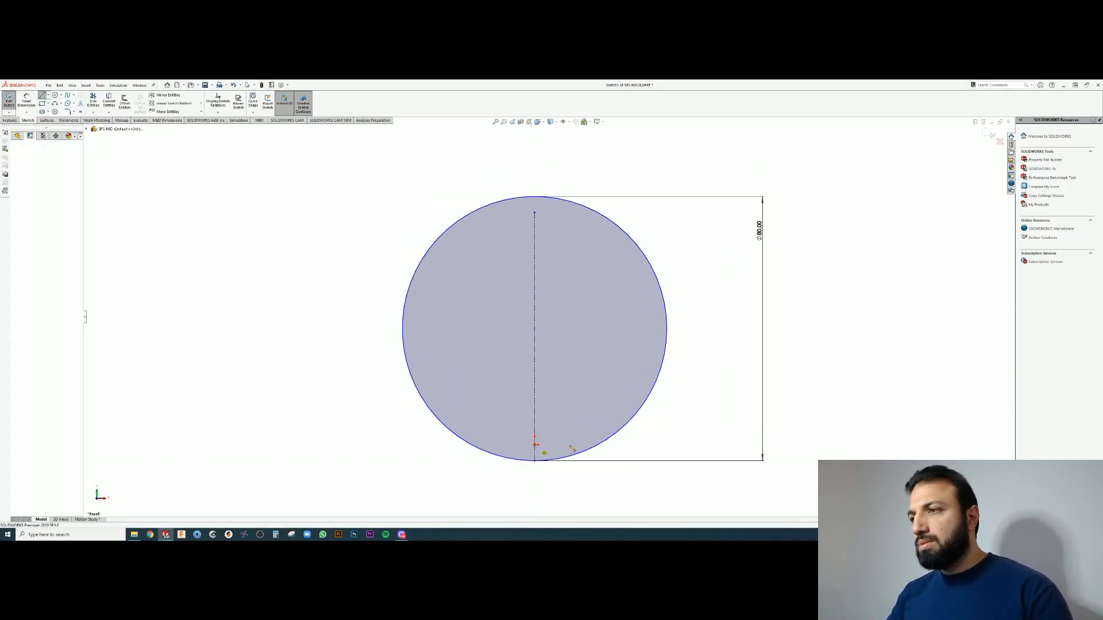
left_click(598, 445)
key("Escape")
mouse_move(535, 213)
left_mouse_down()
mouse_move(535, 203)
mouse_move(535, 229)
left_mouse_up()
Dimension the vertical distance between the horizontal line and the circle's lowest point to 8 mm
left_click(26, 100)
left_click(566, 445)
left_click(534, 469)
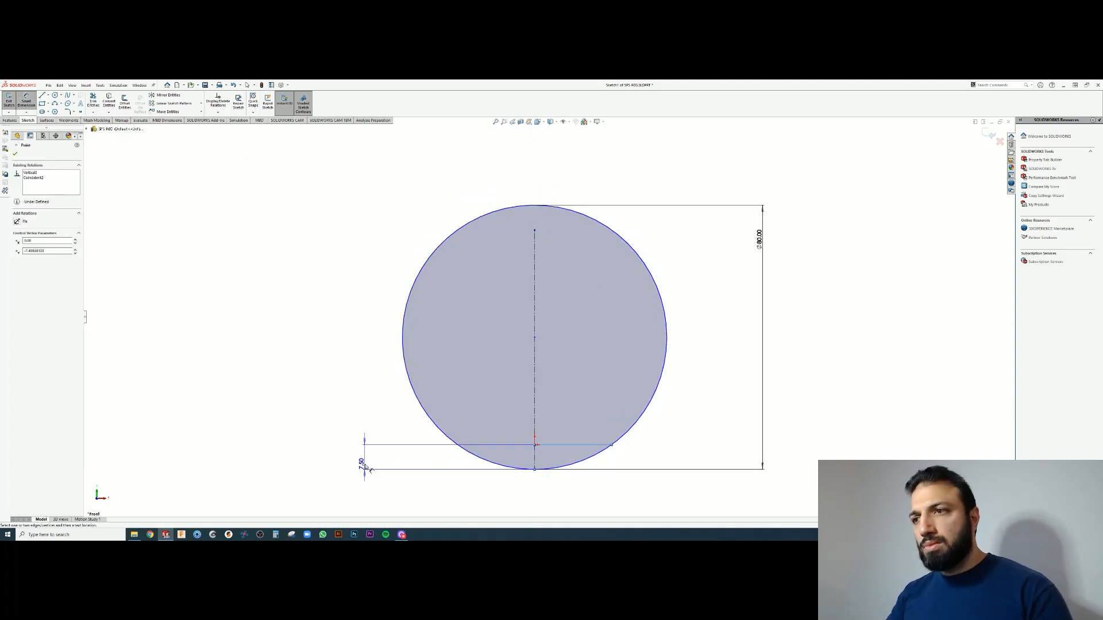
left_click(361, 461)
type("5")
key("Return")
key("Escape")
type("8")
key("Return")
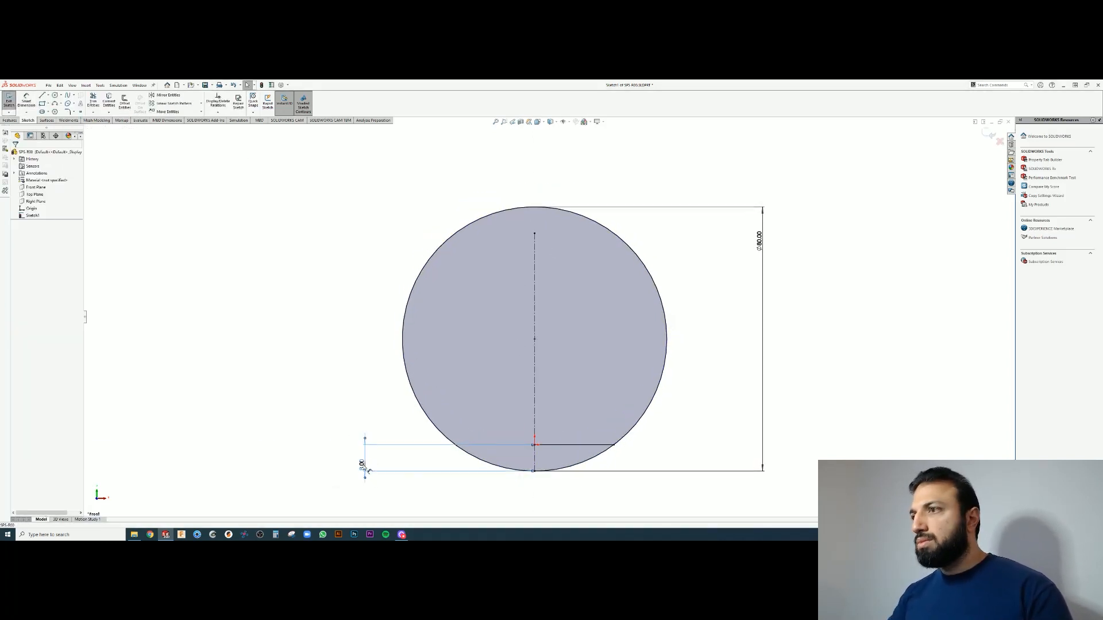
Draw a solid vertical line from the circle's topmost point down to the origin
left_click(42, 95)
left_click(534, 207)
left_click(534, 445)
key("Escape")
Trim away the circle's left half and the arc segment below the horizontal line
left_click(93, 101)
left_click(425, 264)
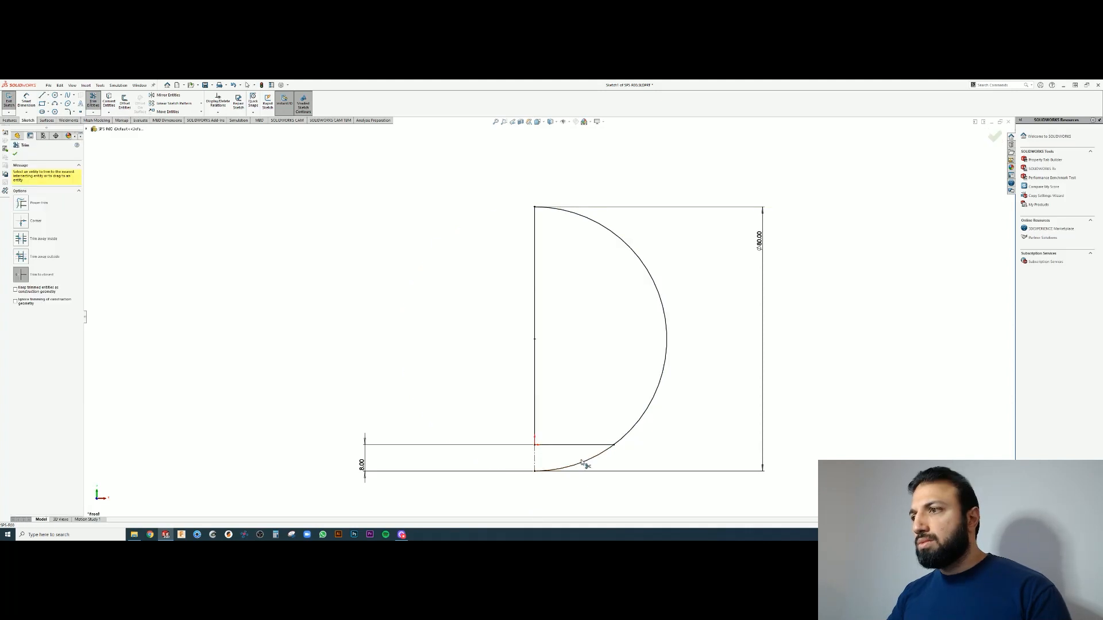
left_click(582, 462)
key("Escape")
Set the arc's diameter to 90 mm and the offset below the horizontal line to 9 mm
left_click(759, 241)
type("88")
left_click(362, 465)
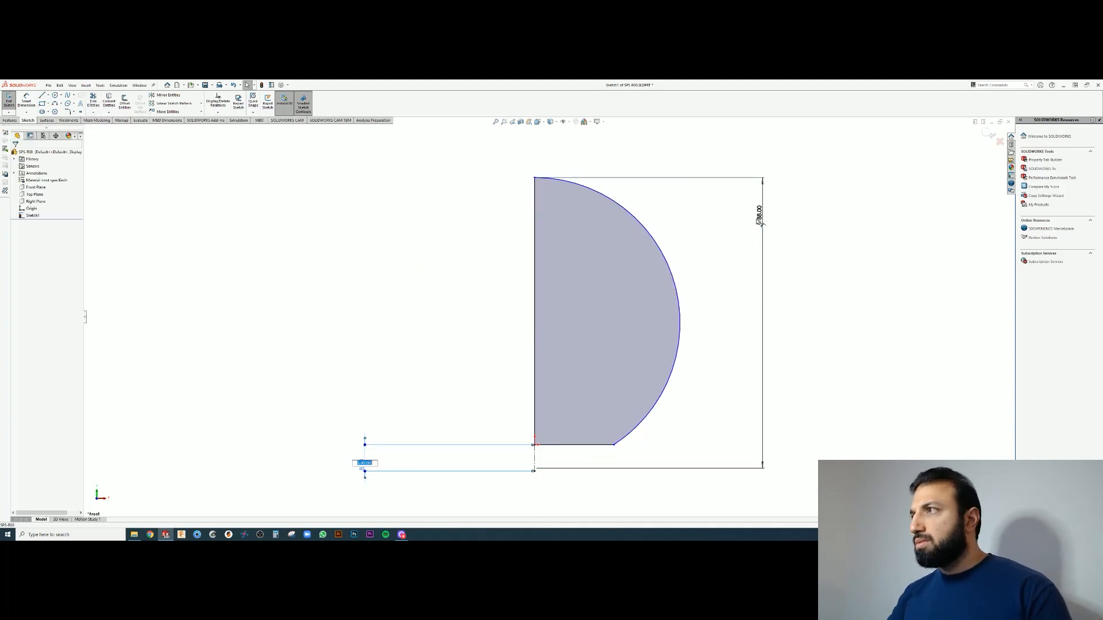
left_click(760, 216)
type("90")
left_click(362, 465)
type("9")
key("Return")
left_click(429, 488)
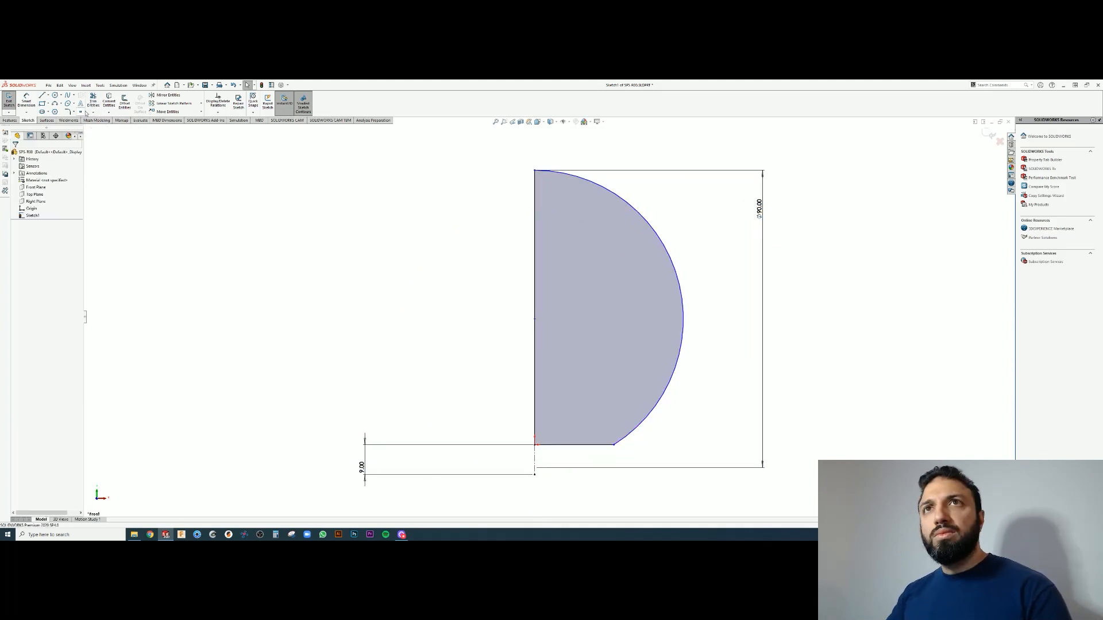
Delete the arc's diameter dimension and replace it with a 45 mm radius dimension
left_click(763, 251)
key("Delete")
left_click(26, 100)
left_click(668, 253)
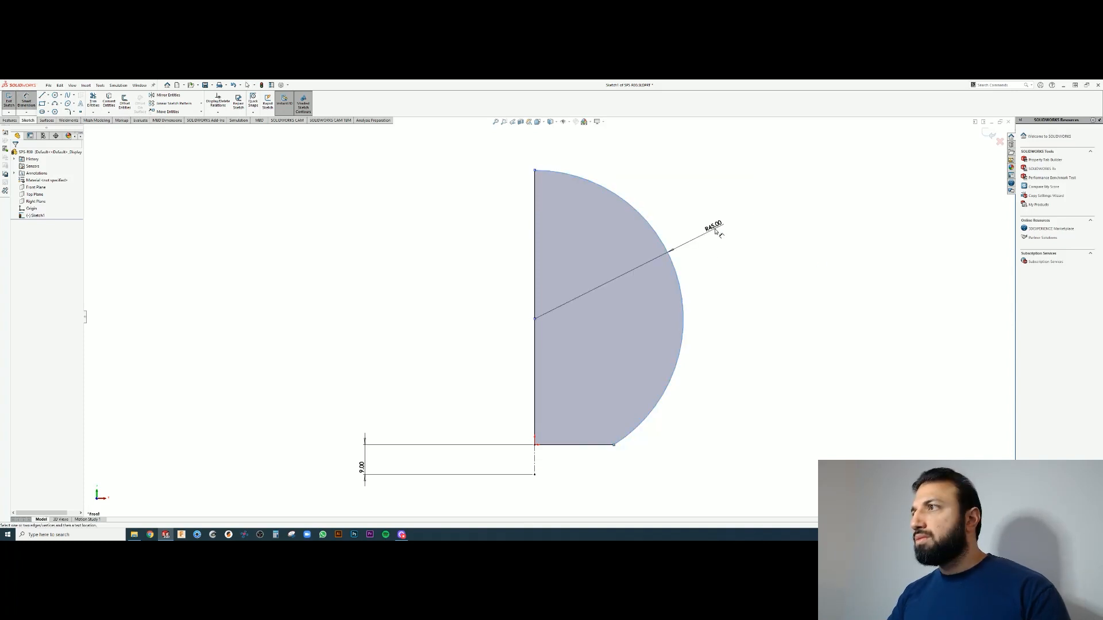
left_click(716, 230)
key("Return")
key("Escape")
Extend the arc downward past the horizontal line and join its end to the lower end of the construction centerline
left_click(93, 113)
left_click(106, 127)
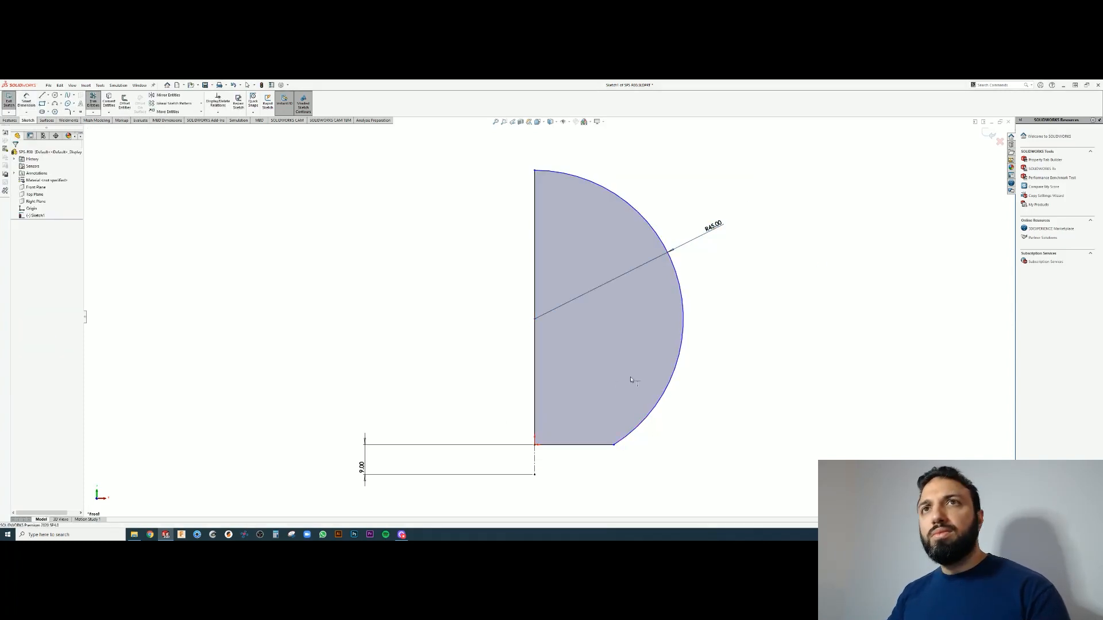
left_click(644, 422)
key("Escape")
left_click(534, 474)
left_click(535, 468, "ctrl")
left_click(18, 281)
Make the outer end of the horizontal line coincident with the arc
left_click(648, 422)
left_click(614, 445, "ctrl")
left_click(17, 273)
Try trimming the arc segment below the horizontal line, and undo the trim
left_click(93, 101)
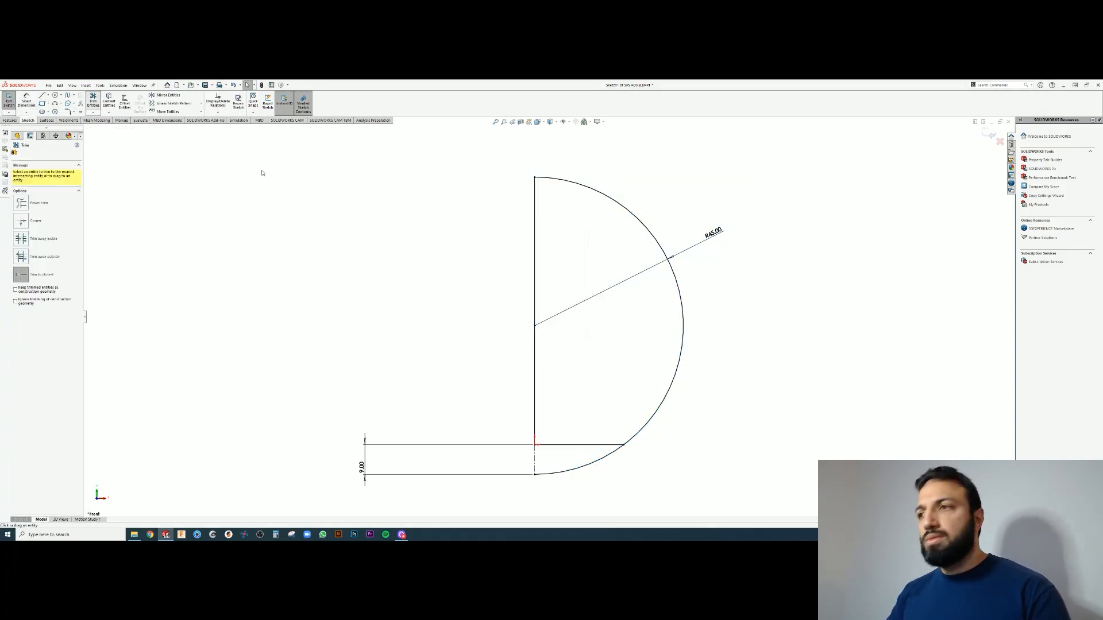
left_click(580, 468)
key("Escape")
left_click(27, 100)
key("Escape")
key("ctrl+z")
Convert the arc to construction geometry and trace a solid three-point arc over it from the top point to the horizontal line's outer end
left_click(616, 452)
left_click(640, 426)
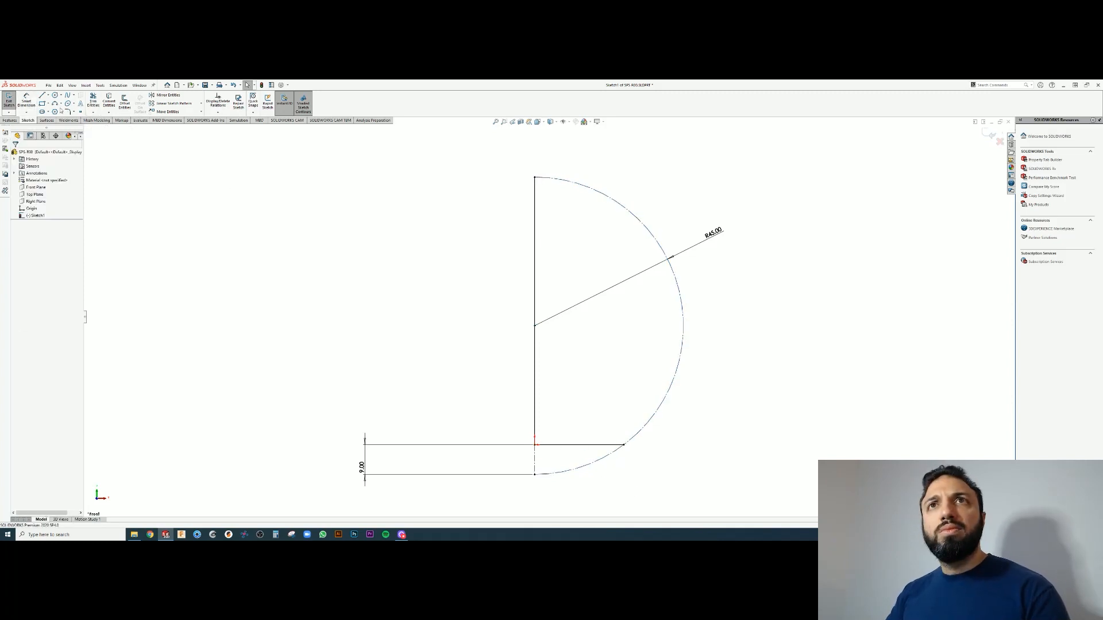
left_click(55, 104)
left_click(535, 177)
left_click(624, 445)
left_click(683, 338)
key("Escape")
Revolve the closed half profile 360° about its vertical line and view the solid from the front
left_click(9, 121)
left_click(30, 103)
left_click(542, 270)
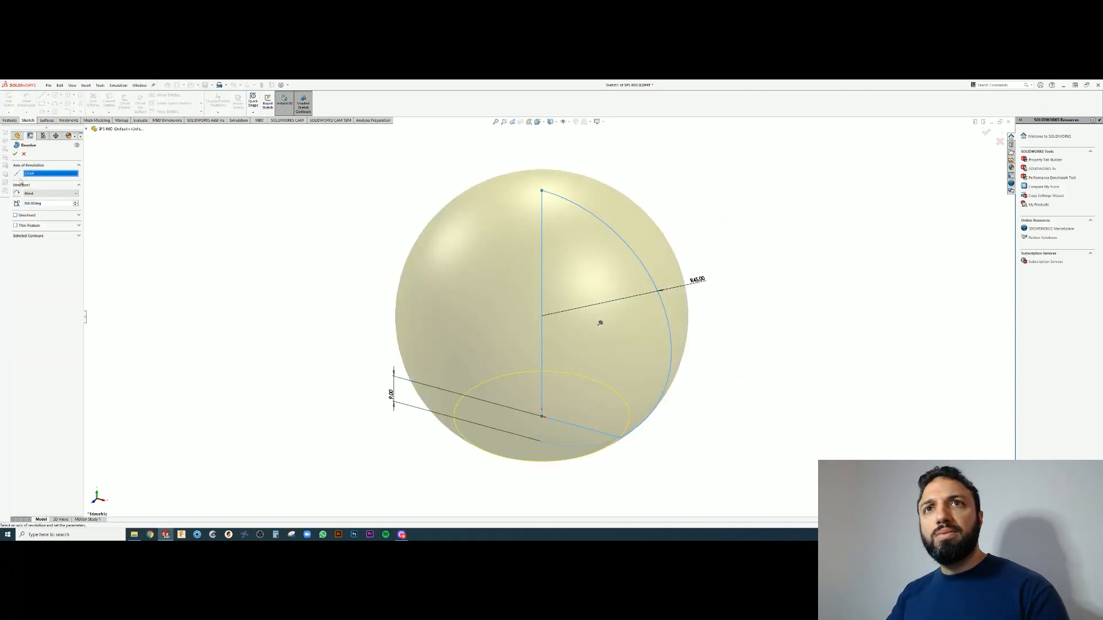
left_click(15, 154)
key("ctrl+1")
scroll(552, 280, "down", 1)
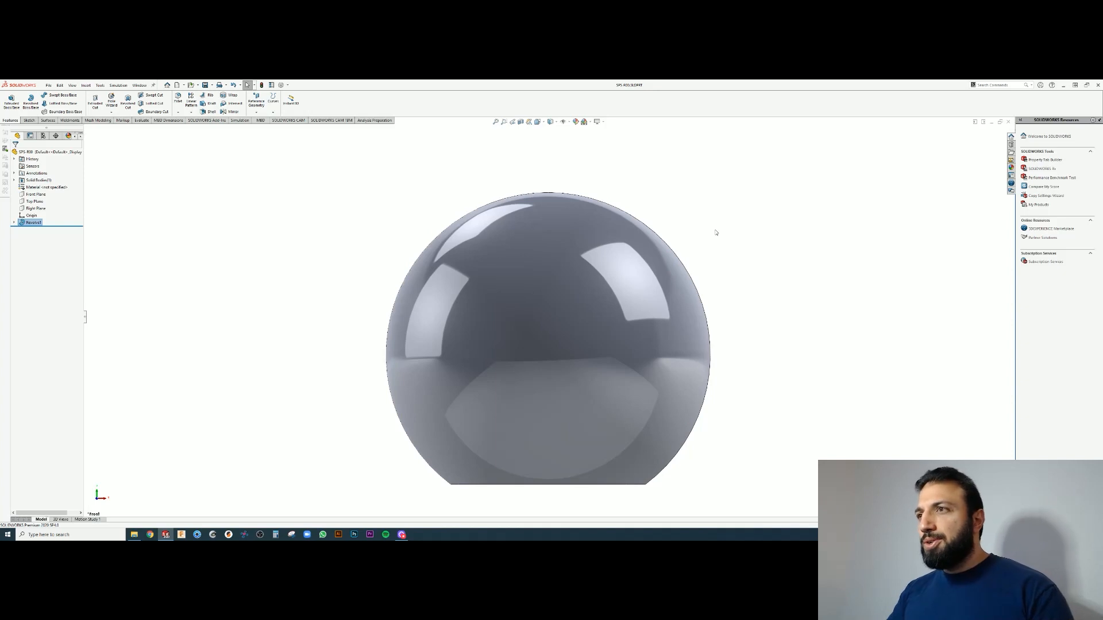
scroll(714, 235, "up", 1)
scroll(580, 285, "down", 1)
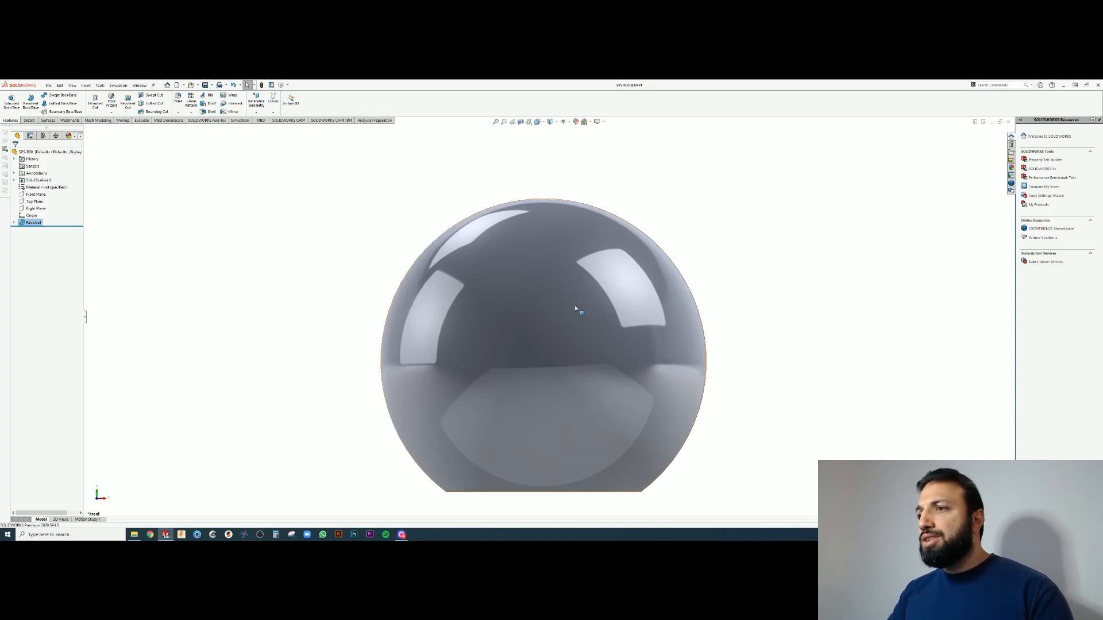
scroll(575, 305, "up", 3)
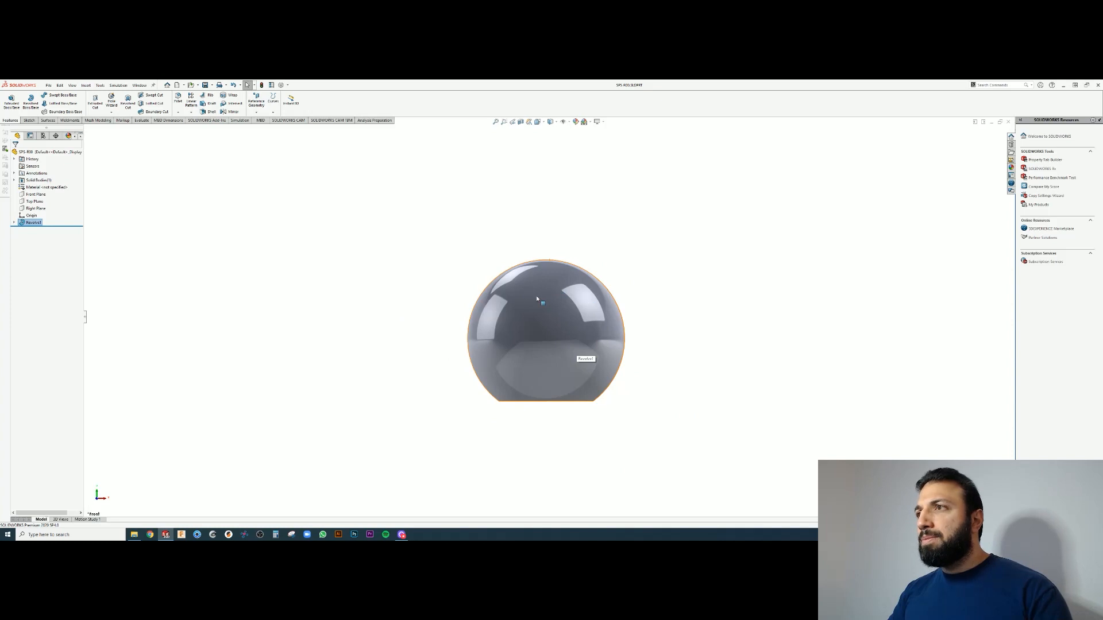
scroll(536, 297, "down", 2)
scroll(536, 297, "down", 2)
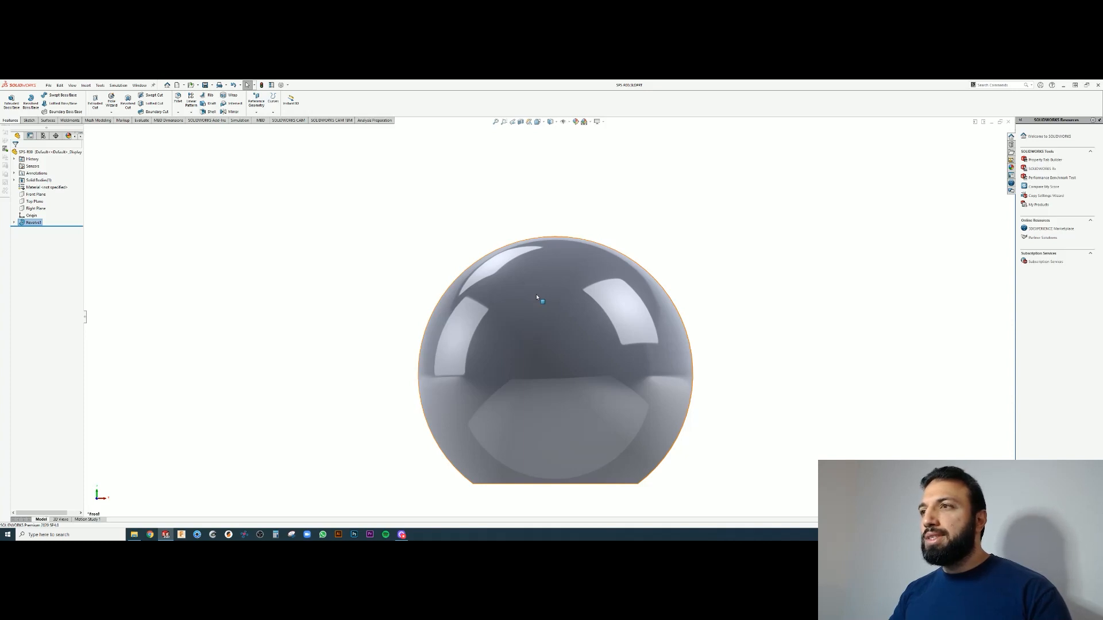
scroll(535, 294, "up", 2)
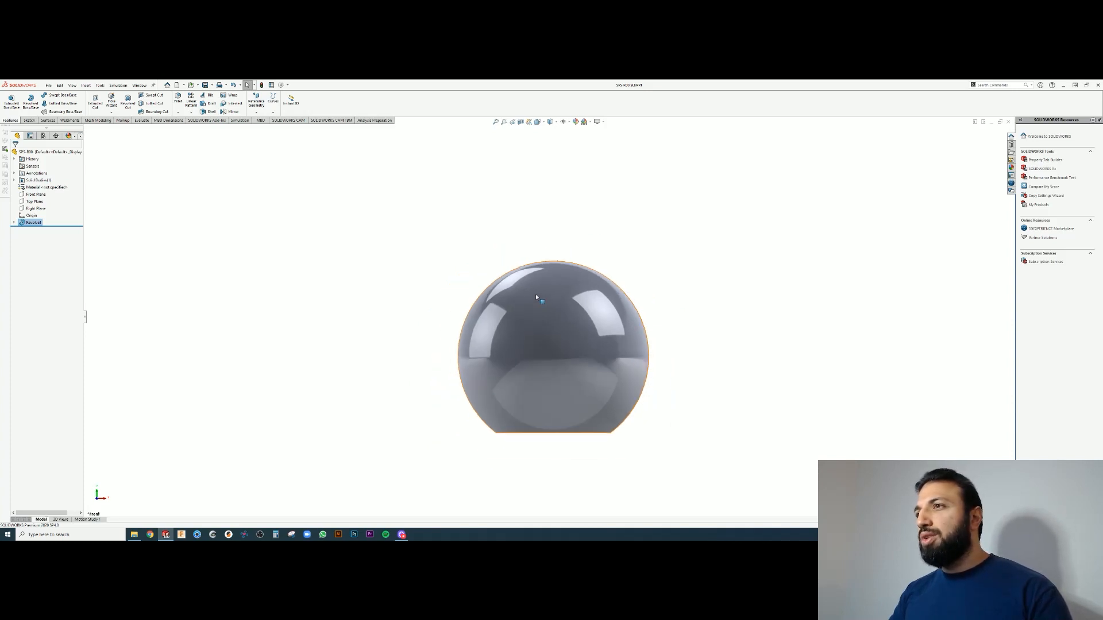
scroll(535, 294, "down", 1)
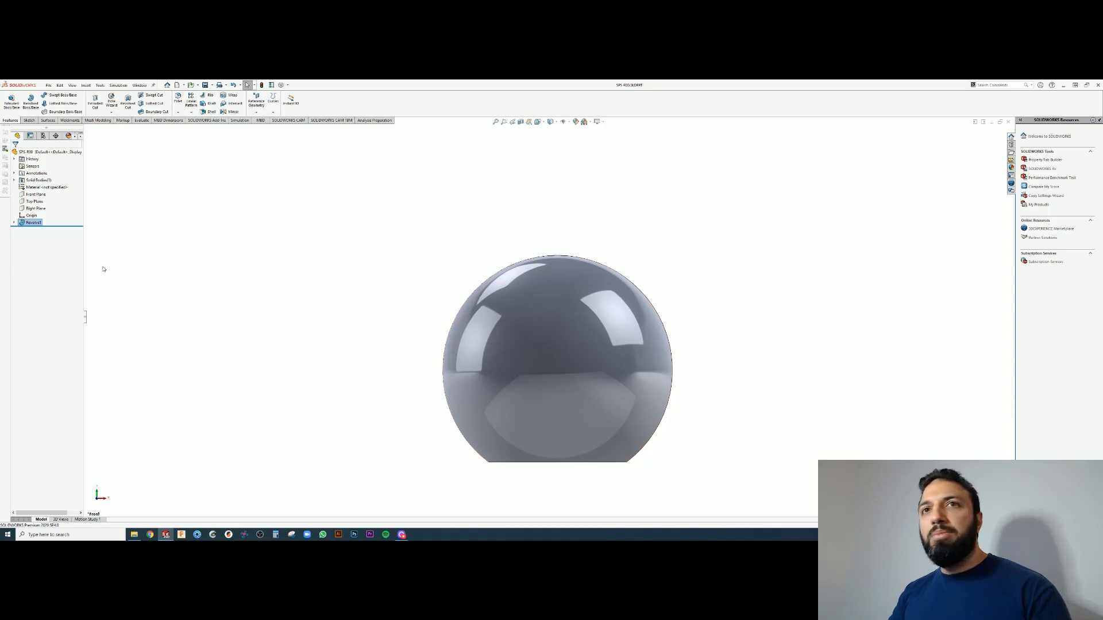
Split the revolved body into two halves with the Right Plane as the trim tool
left_click(14, 223)
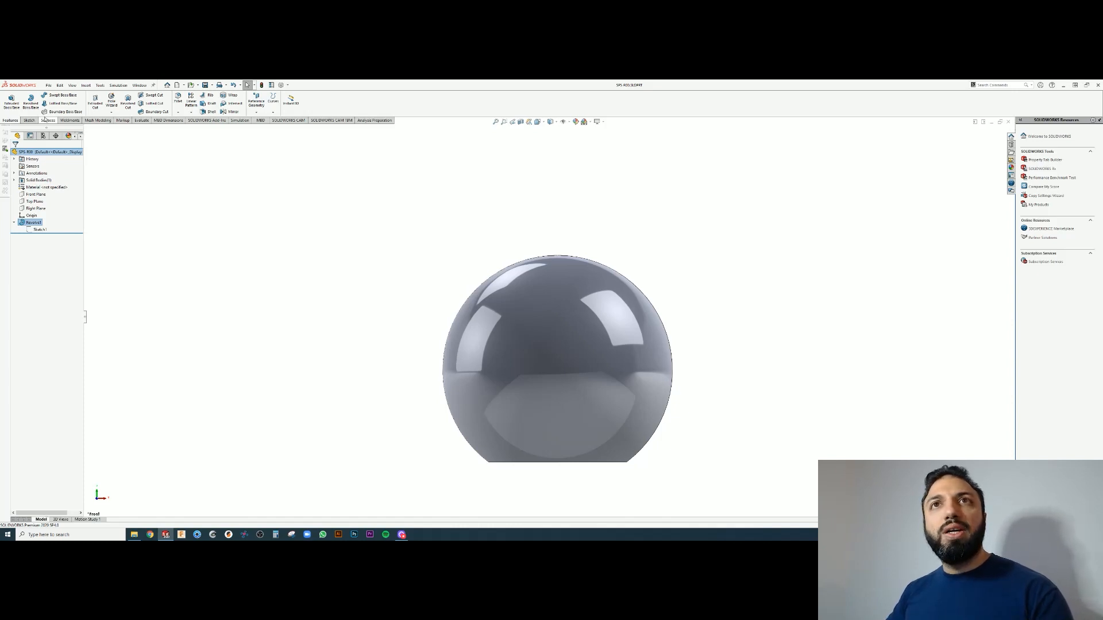
left_click(36, 209)
left_click(85, 85)
mouse_move(93, 110)
left_click(172, 266)
left_click(47, 214)
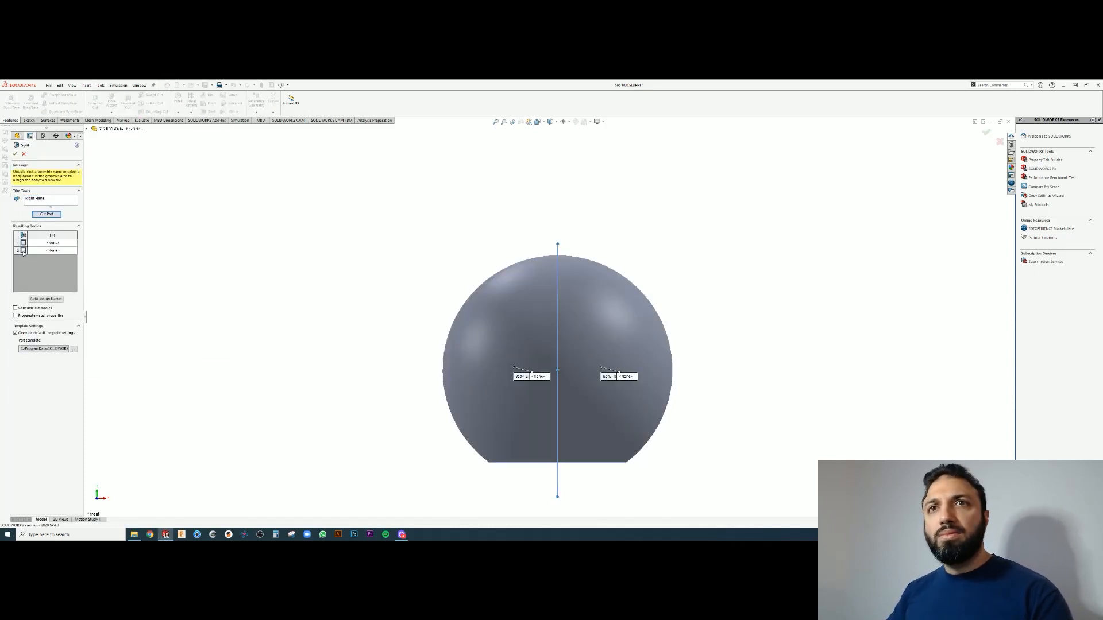
key("Return")
Delete the left half body produced by the split
left_click(14, 180)
left_click(40, 194)
key("Delete")
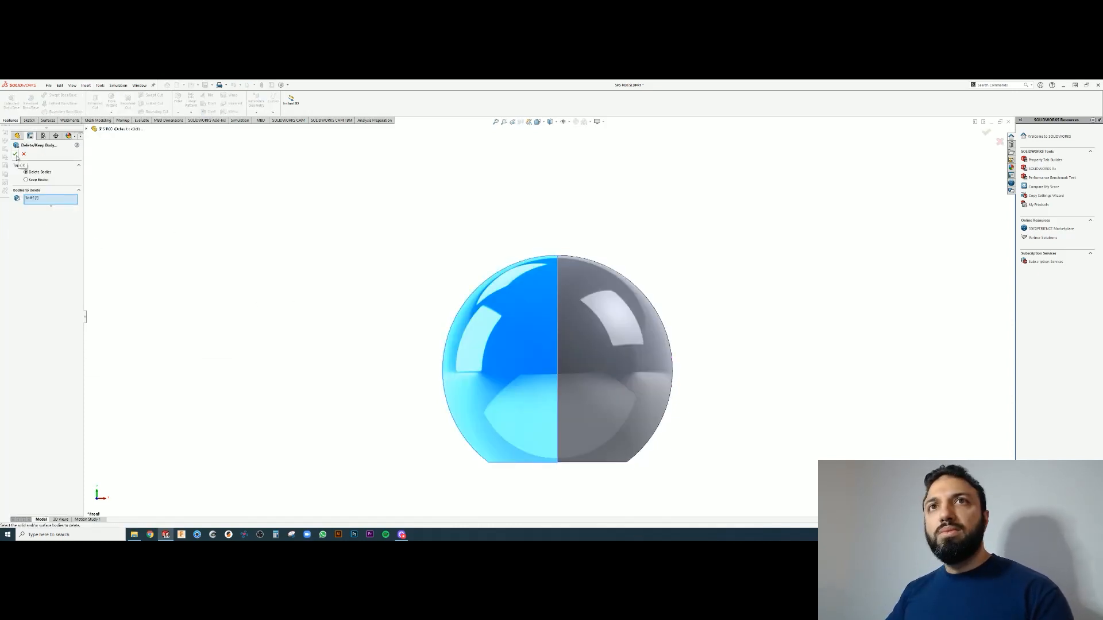
left_click(15, 152)
middle_click_drag(517, 345, 574, 265)
key("ctrl+1")
scroll(524, 330, "down", 2)
left_click(428, 330)
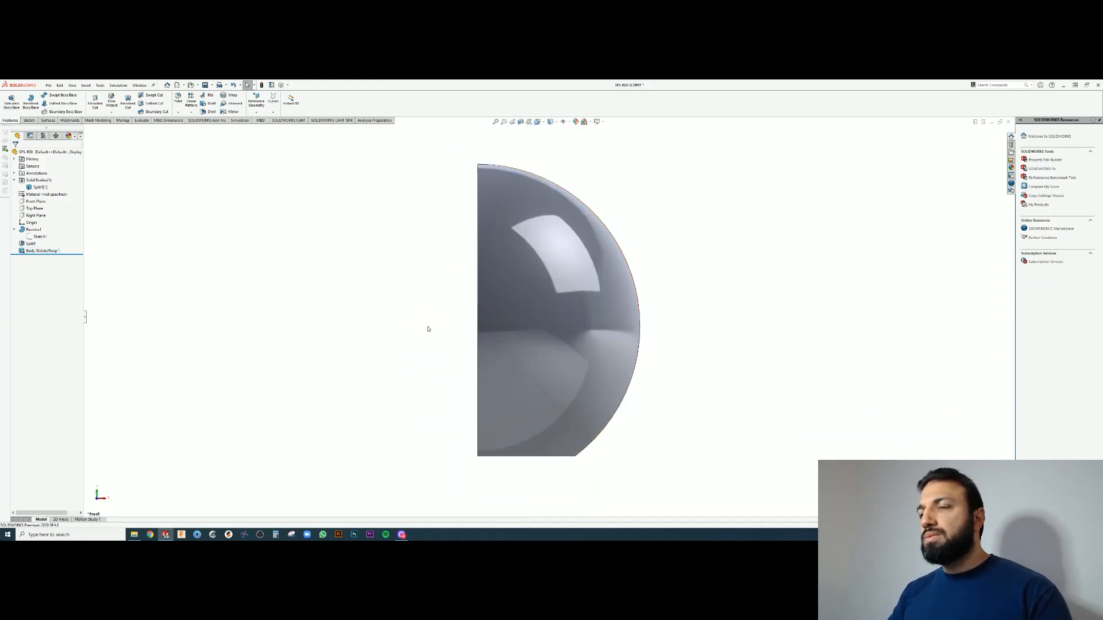
scroll(494, 333, "up", 1)
mouse_move(429, 329)
middle_mouse_down()
mouse_move(459, 351)
mouse_move(471, 321)
middle_mouse_up()
key("f")
left_click(522, 304)
type("2")
key("Return")
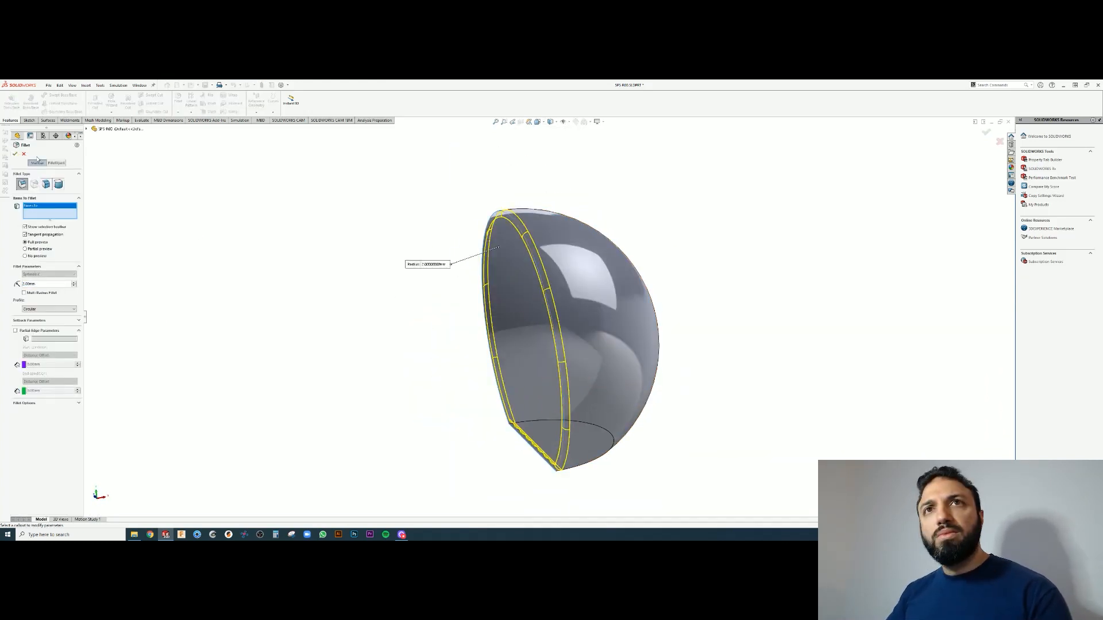
key("Escape")
Sketch on the half sphere's flat bottom face an outline offset inward from the face's edges
scroll(534, 425, "down", 2)
middle_click_drag(500, 287, 484, 241)
left_click(524, 356)
left_click(29, 120)
left_click(9, 101)
left_click(125, 102)
left_click(26, 186)
left_click(15, 154)
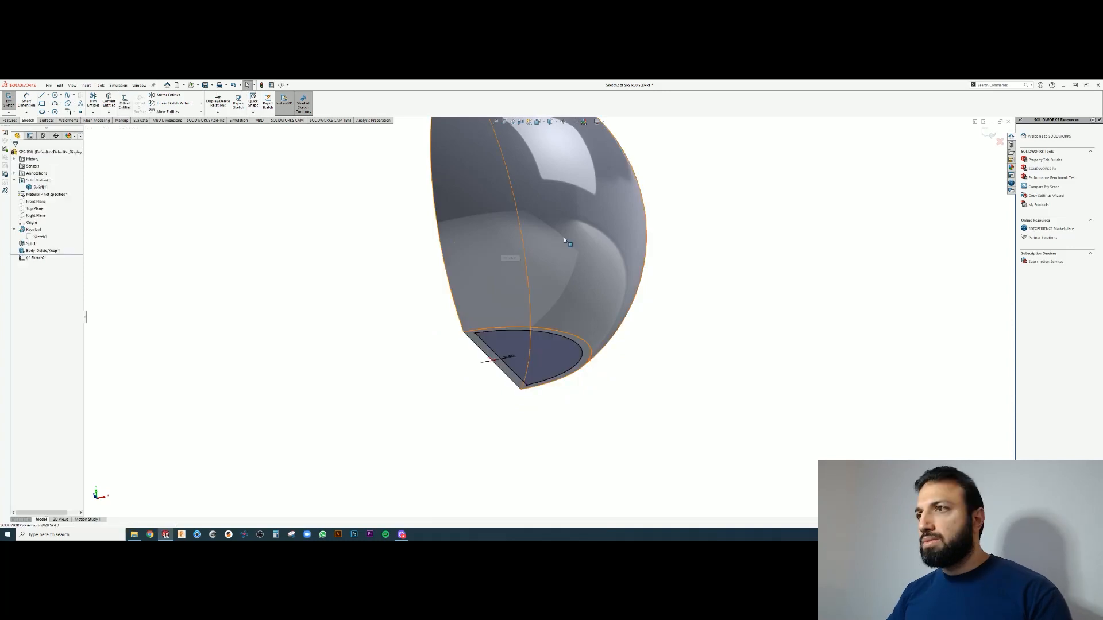
Extrude-cut the offset outline 3 mm deep into the bottom face
type("c3")
key("Return")
left_click(15, 154)
Examine the recess in the half sphere's base with the edges displayed see-through and from several angles
left_click(544, 123)
left_click(540, 150)
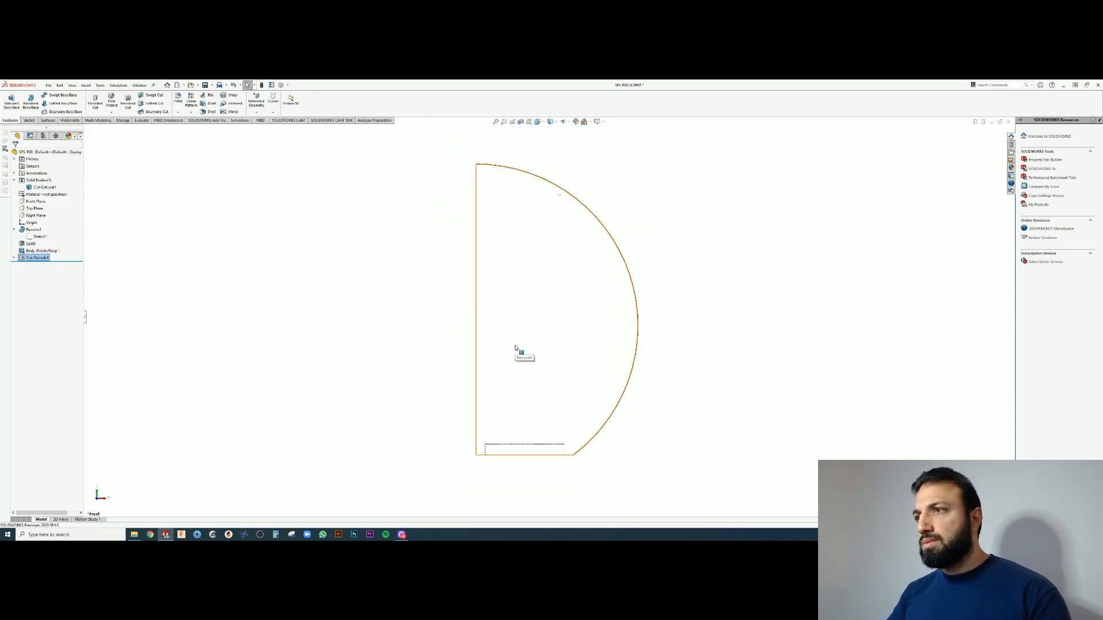
scroll(517, 350, "up", 2)
middle_click_drag(517, 350, 505, 339)
scroll(526, 402, "down", 4)
middle_click_drag(526, 402, 611, 360)
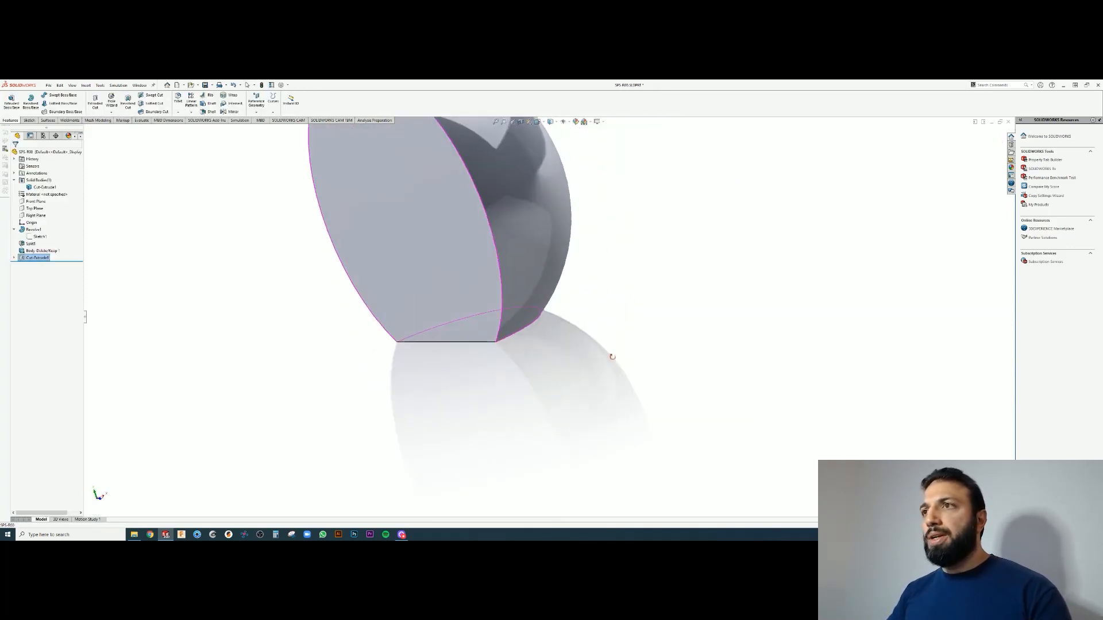
left_click(611, 360)
scroll(557, 307, "up", 4)
scroll(519, 258, "down", 4)
scroll(518, 262, "up", 3)
middle_click_drag(519, 262, 490, 343)
scroll(520, 300, "down", 4)
scroll(519, 300, "up", 4)
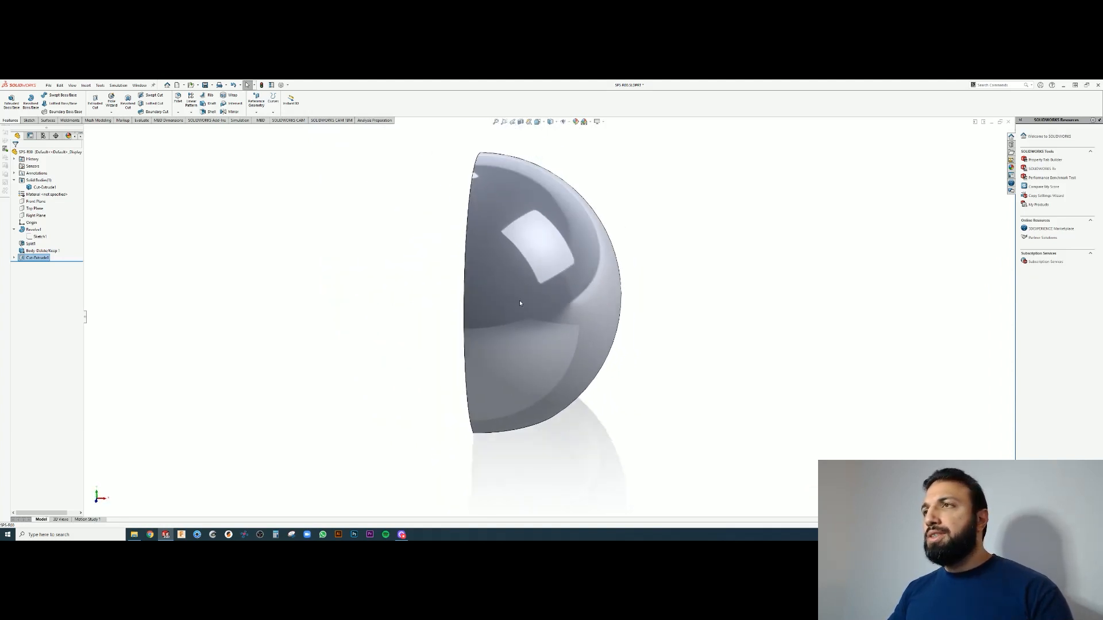
scroll(521, 296, "down", 3)
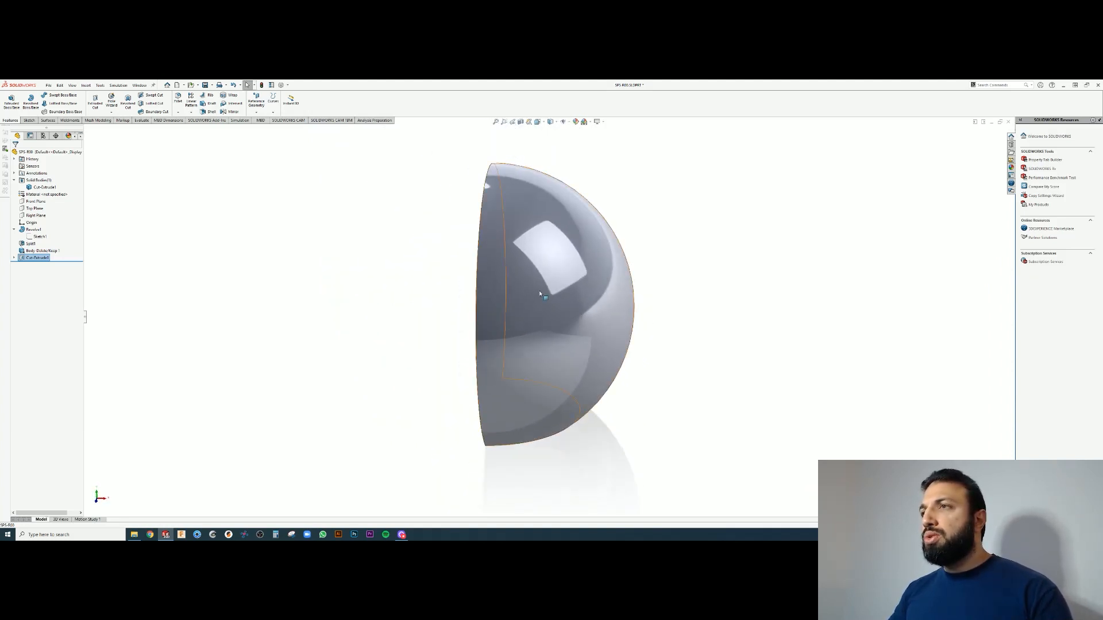
Inspect the half sphere's split face, curved surface and base recess from several angles
mouse_move(544, 301)
middle_mouse_down()
mouse_move(541, 290)
mouse_move(557, 305)
mouse_move(505, 311)
mouse_move(555, 304)
middle_mouse_up()
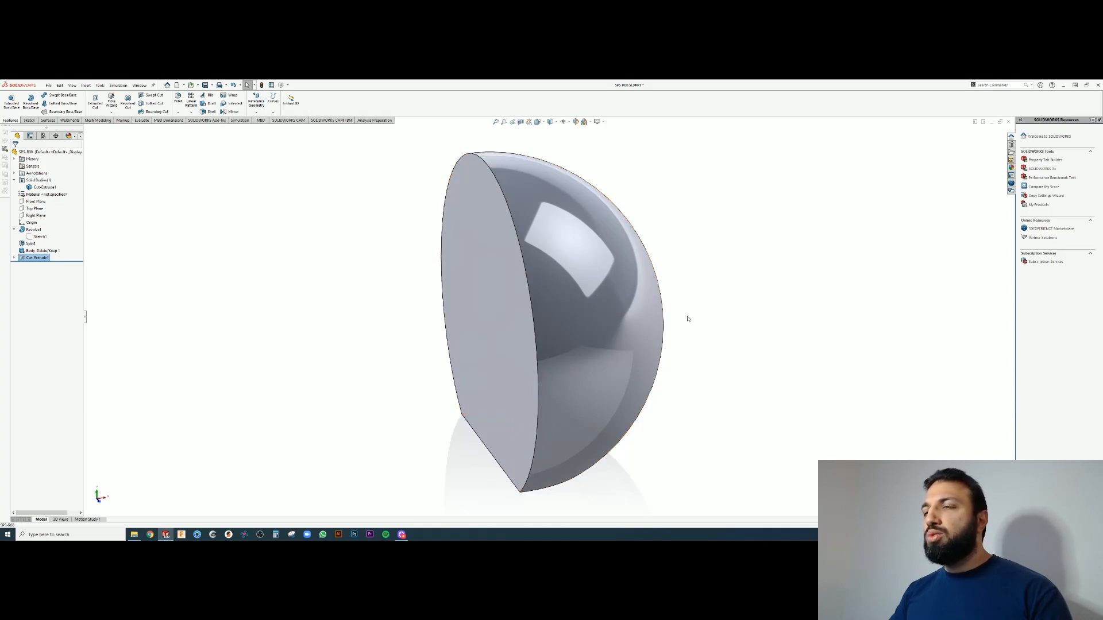
left_click(543, 123)
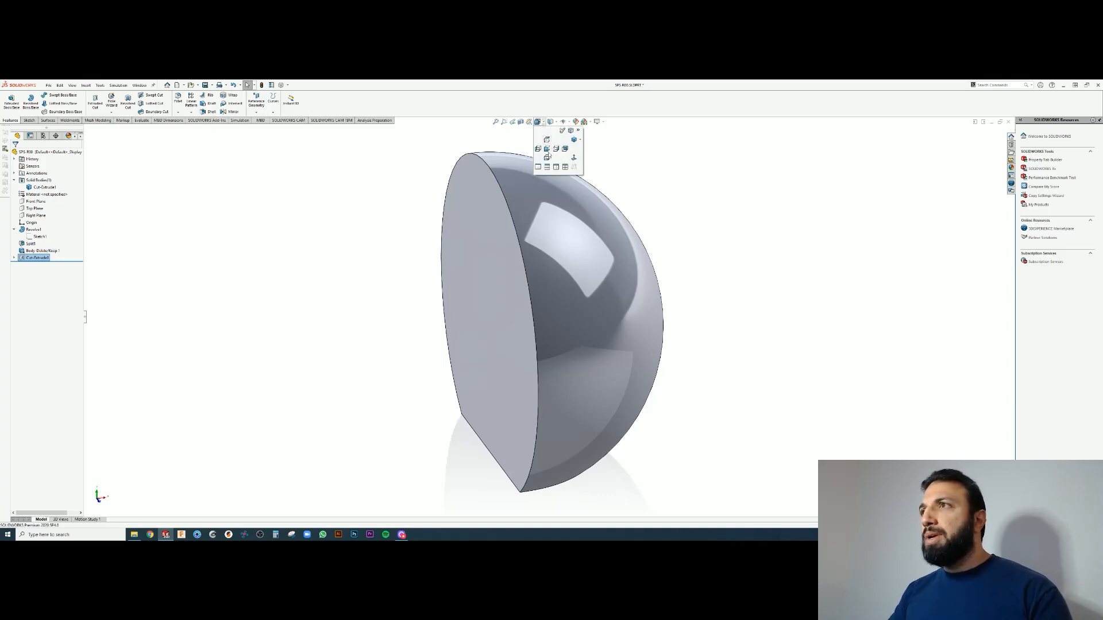
left_click(555, 149)
scroll(608, 230, "up", 3)
middle_click_drag(585, 243, 537, 361)
left_click(472, 288)
middle_click_drag(473, 289, 563, 395)
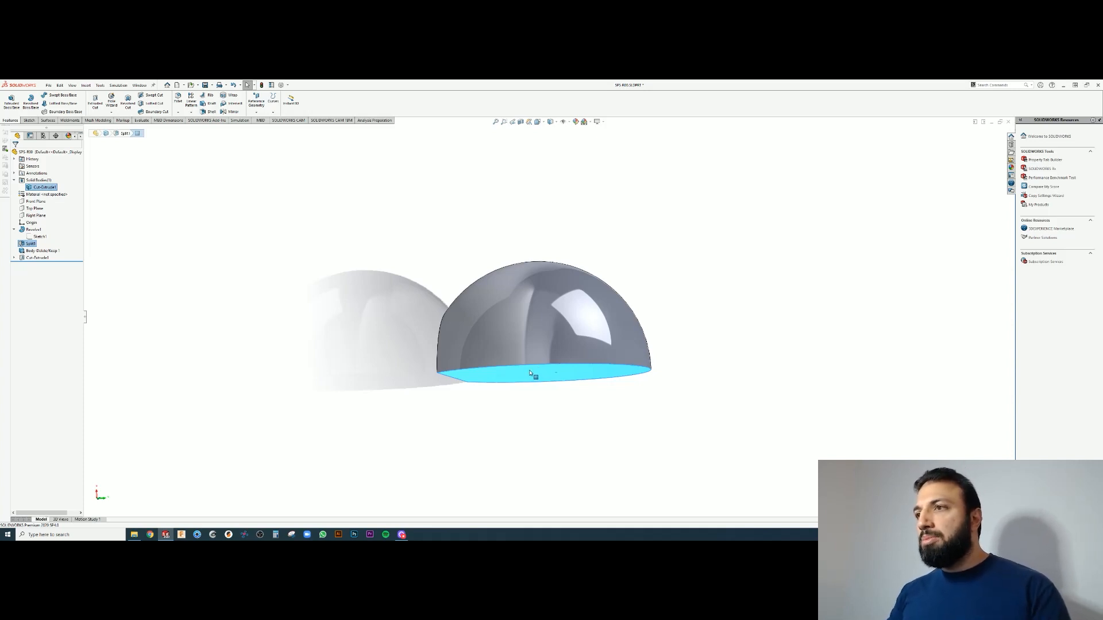
middle_click_drag(406, 377, 473, 367)
left_click(477, 363)
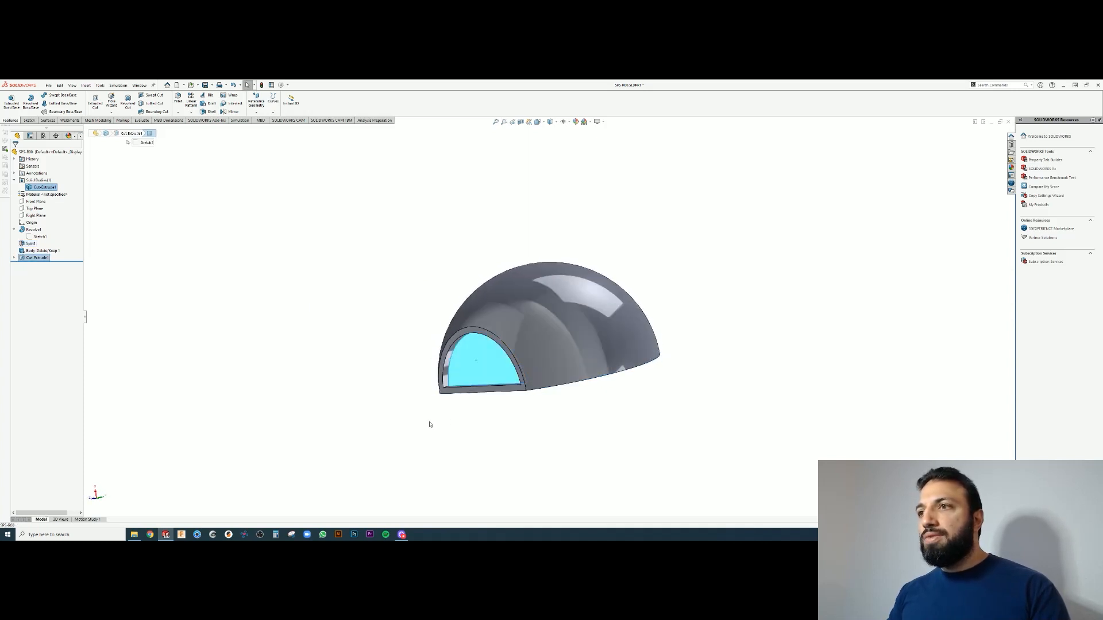
left_click(482, 425)
scroll(486, 374, "down", 2)
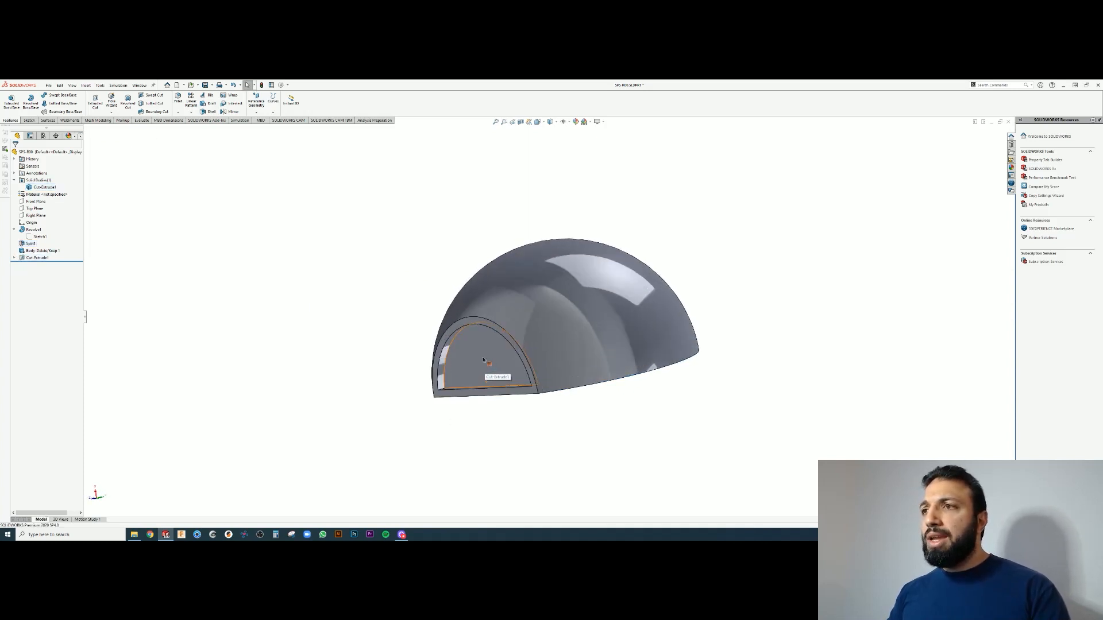
middle_click_drag(483, 360, 470, 368)
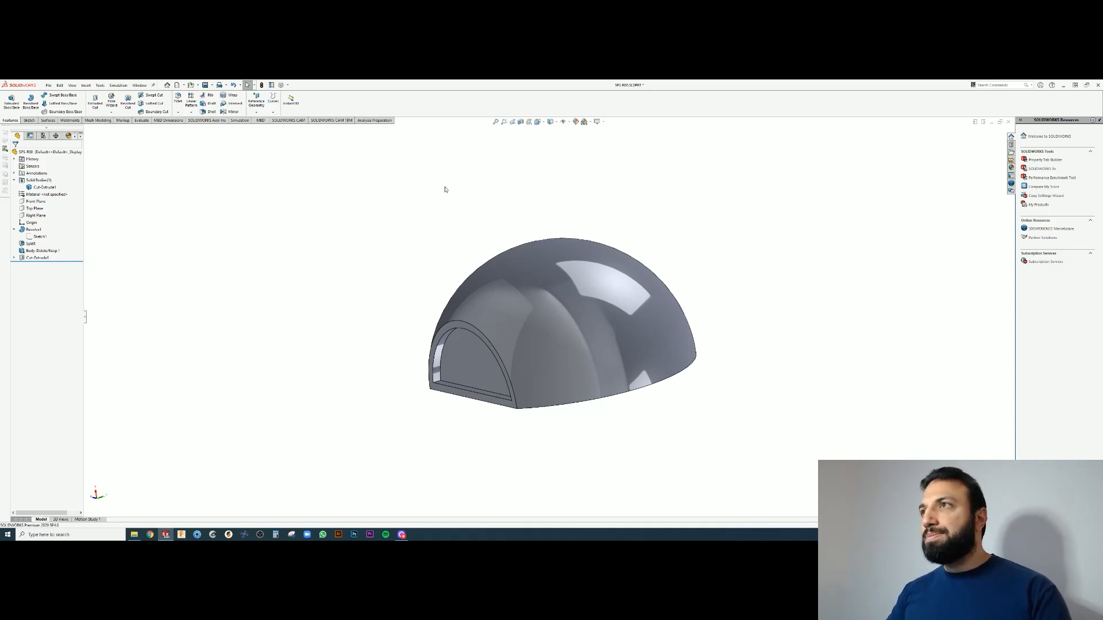
Save the part and display it in front view with hidden lines visible
left_click(538, 122)
left_click(555, 147)
key("ctrl+s")
left_click(551, 121)
left_click(552, 157)
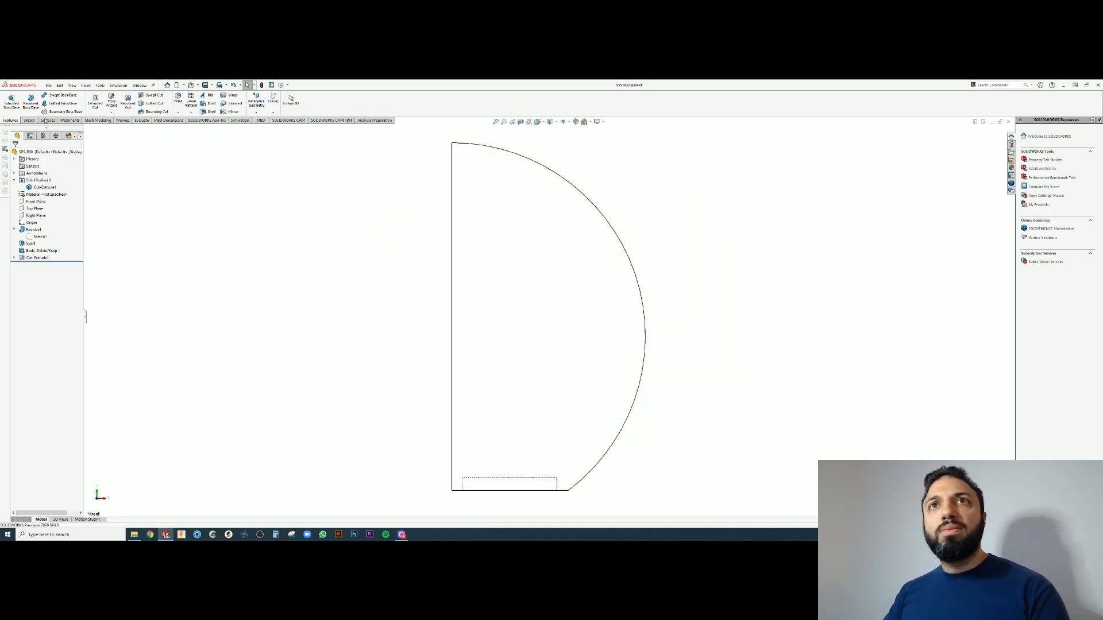
Start a sketch on the Front Plane and draw a horizontal centerline inward from the half sphere's straight split edge
left_click(29, 121)
left_click(36, 201)
left_click(9, 100)
left_click(48, 95)
left_click(452, 316)
left_click(515, 317)
key("Escape")
scroll(448, 320, "down", 4)
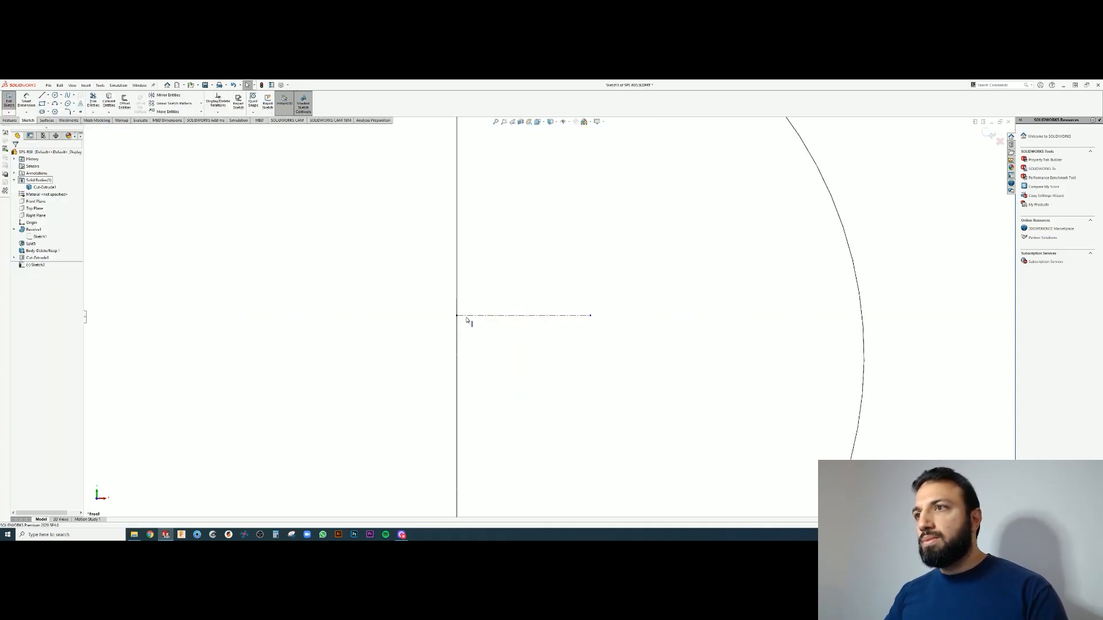
Draw a center rectangle on the centerline near the split edge and dimension it 3 mm wide and 10 mm high
scroll(459, 318, "down", 5)
left_click(41, 103)
left_click(495, 312)
left_click(517, 232)
left_click(27, 100)
left_click(500, 232)
left_click(501, 199)
type("3.00mm")
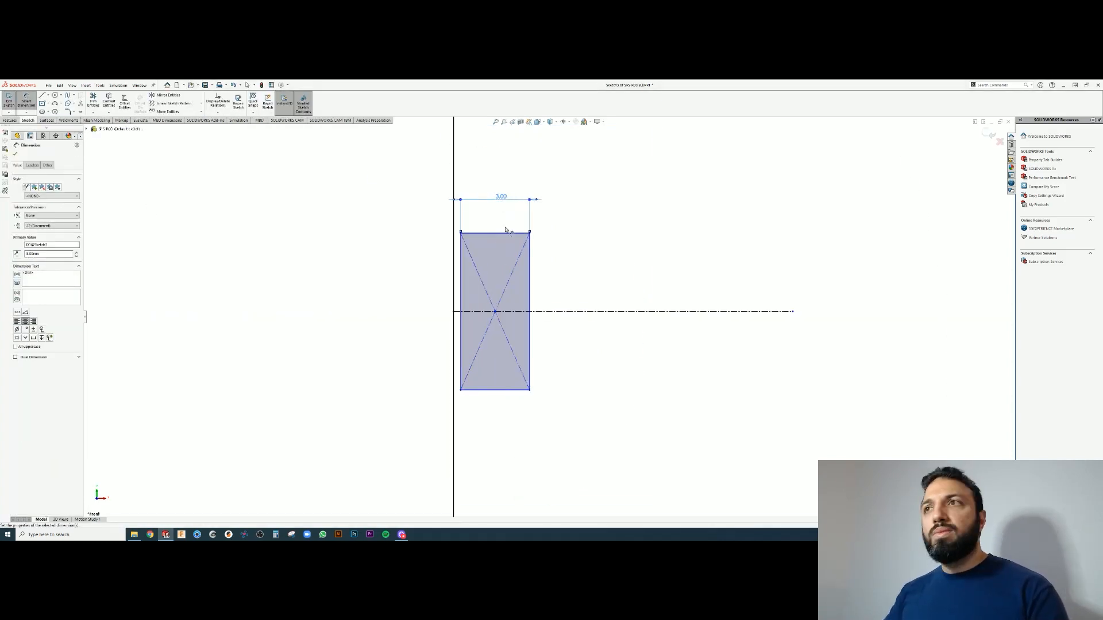
left_click(530, 270)
left_click(601, 274)
type("10")
key("Return")
Dimension the distance between the split edge and the rectangle's nearest side as 2 mm
left_click(27, 100)
left_click(460, 291)
left_click(453, 294)
left_click(384, 329)
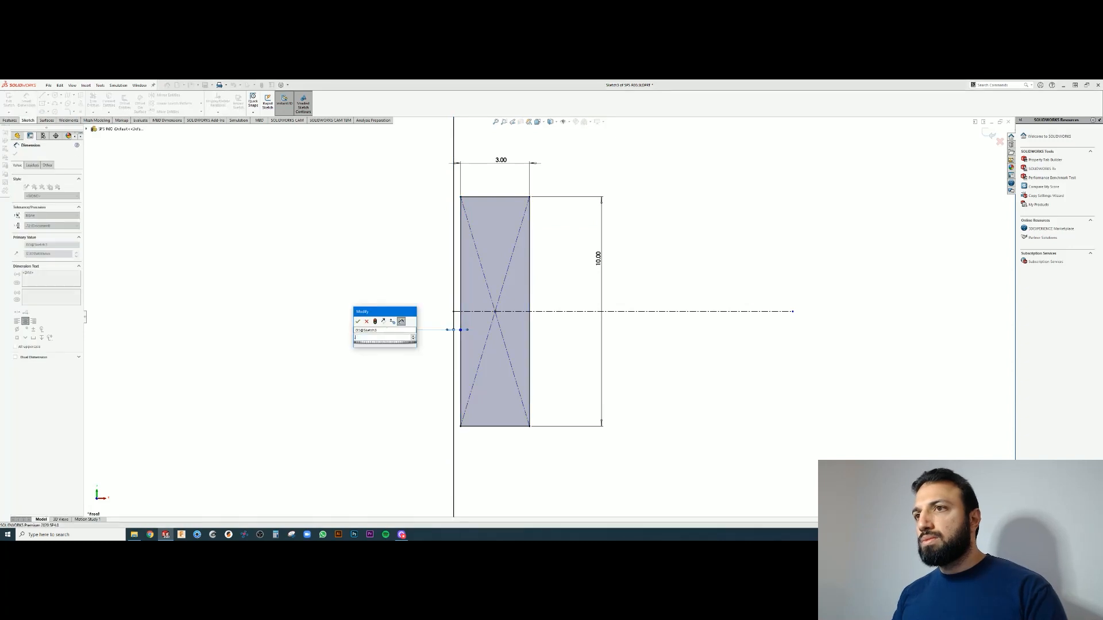
type("2")
key("Return")
key("Escape")
Convert the rectangle's lower half to construction lines and close its upper half with a solid line along the centerline
scroll(577, 305, "up", 2)
left_click(547, 390)
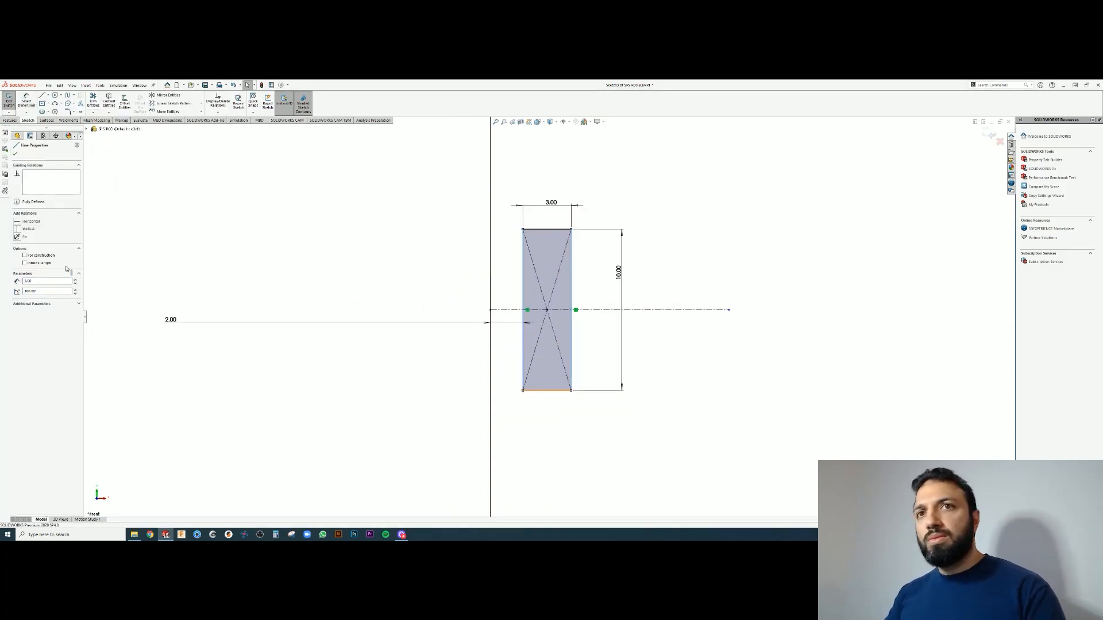
left_click(24, 315)
left_click(246, 246)
left_click(42, 95)
left_click(522, 310)
left_click(571, 310)
key("Escape")
Examine the small rectangle's size and position within the half sphere's profile
scroll(492, 295, "up", 2)
scroll(433, 344, "down", 2)
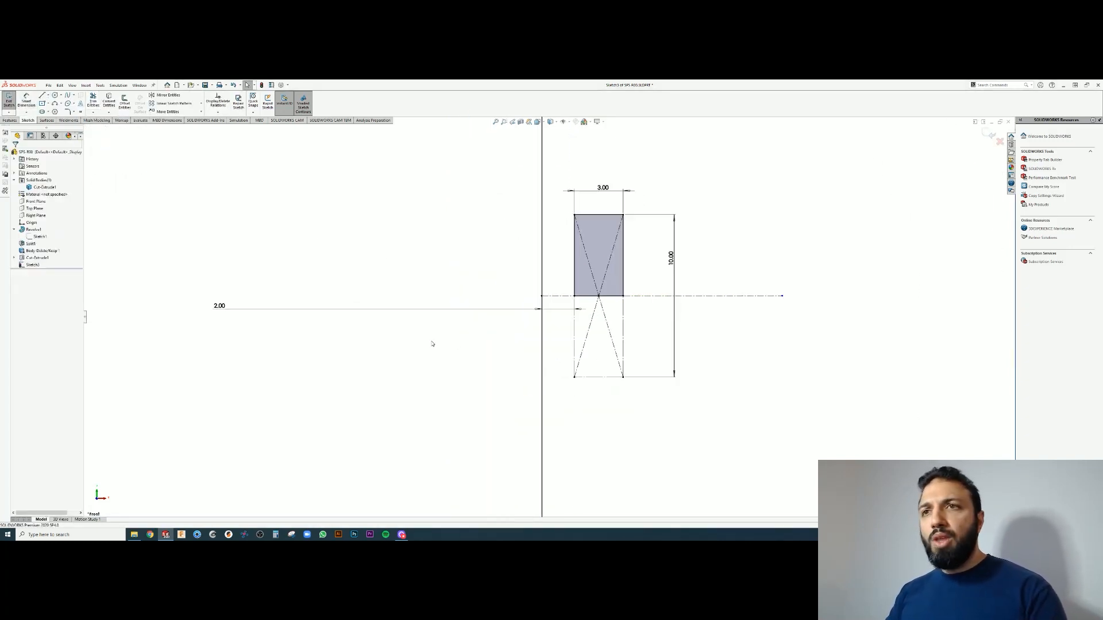
scroll(431, 343, "up", 1)
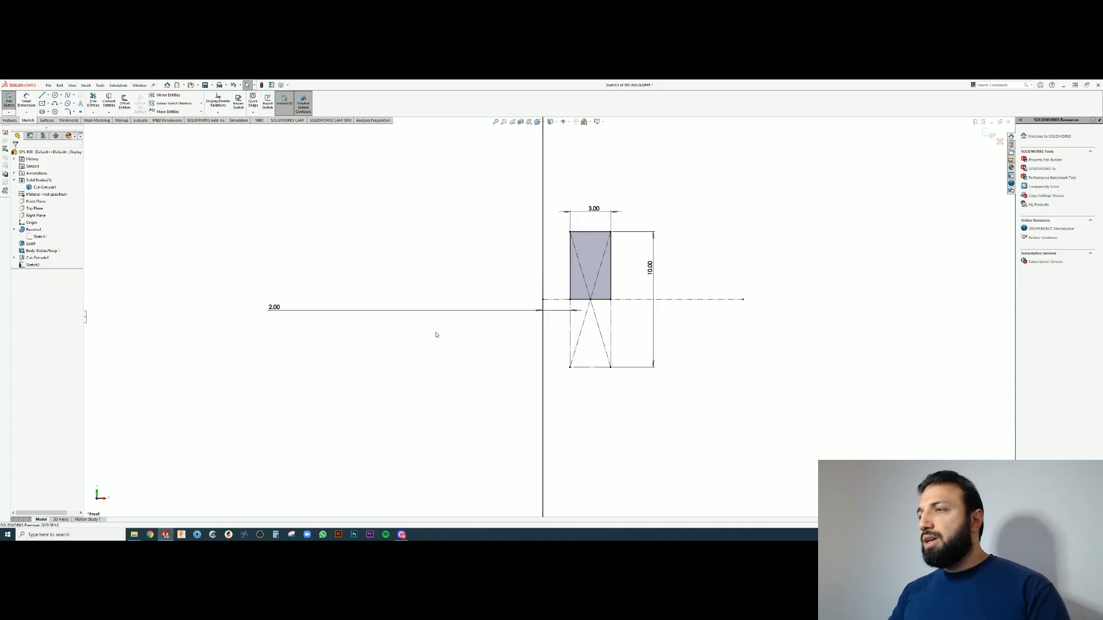
scroll(438, 329, "down", 1)
scroll(692, 306, "down", 1)
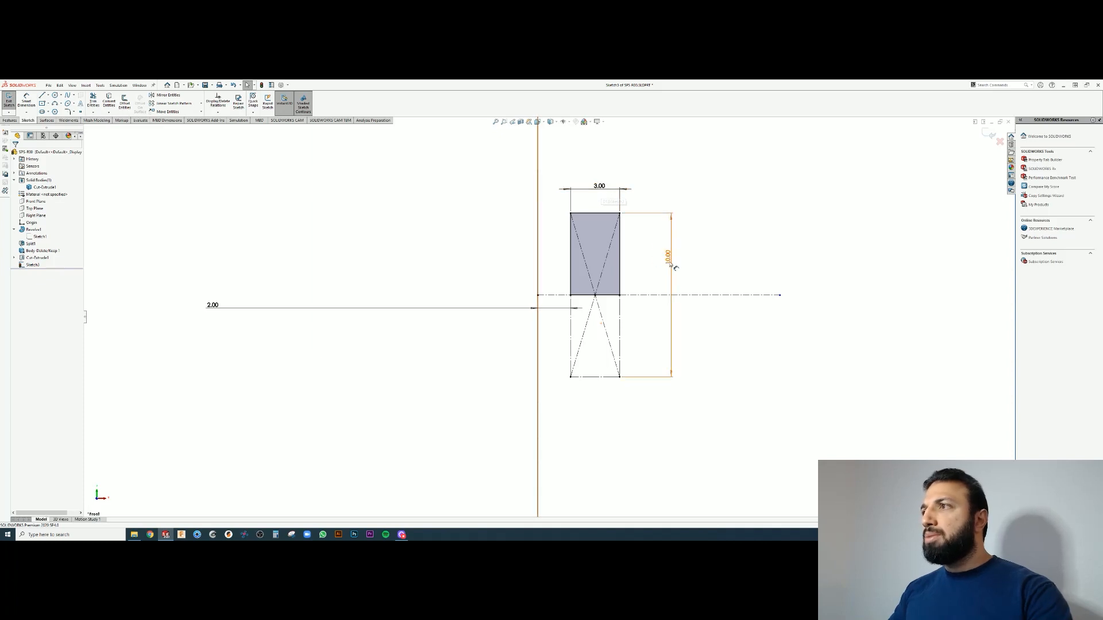
scroll(667, 294, "up", 3)
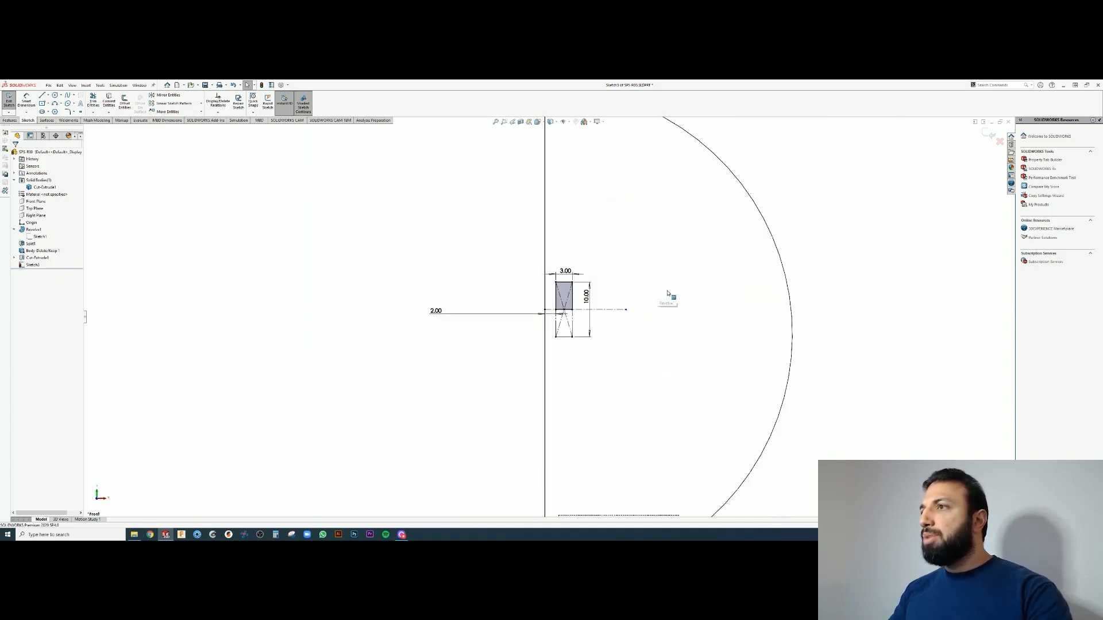
scroll(576, 320, "up", 2)
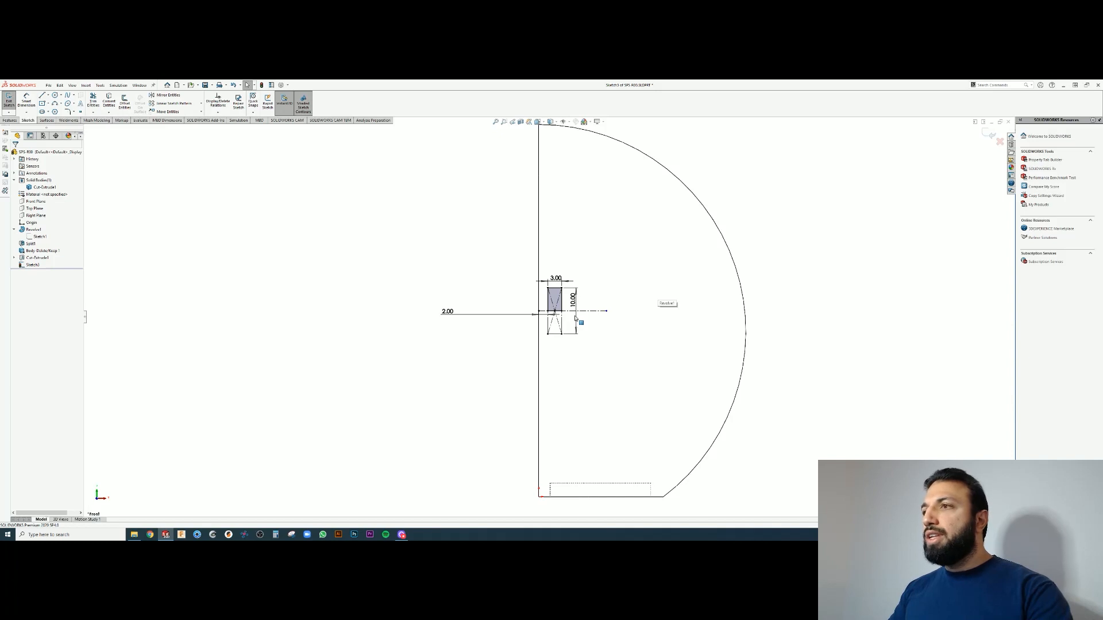
scroll(575, 318, "up", 1)
scroll(562, 303, "down", 1)
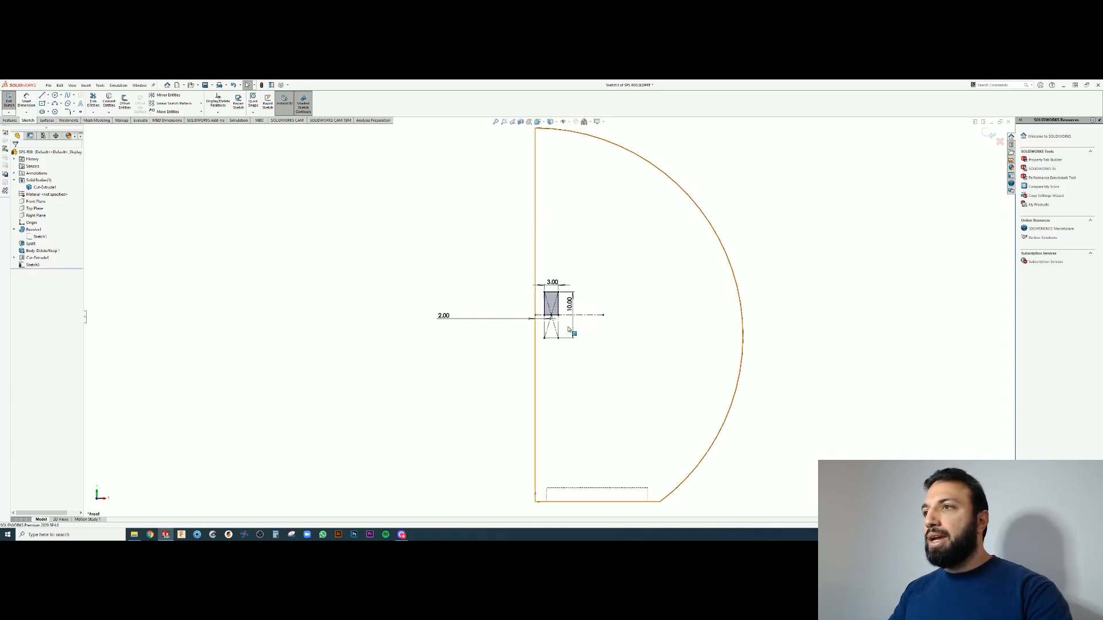
scroll(549, 322, "down", 2)
scroll(548, 322, "down", 4)
scroll(529, 316, "up", 1)
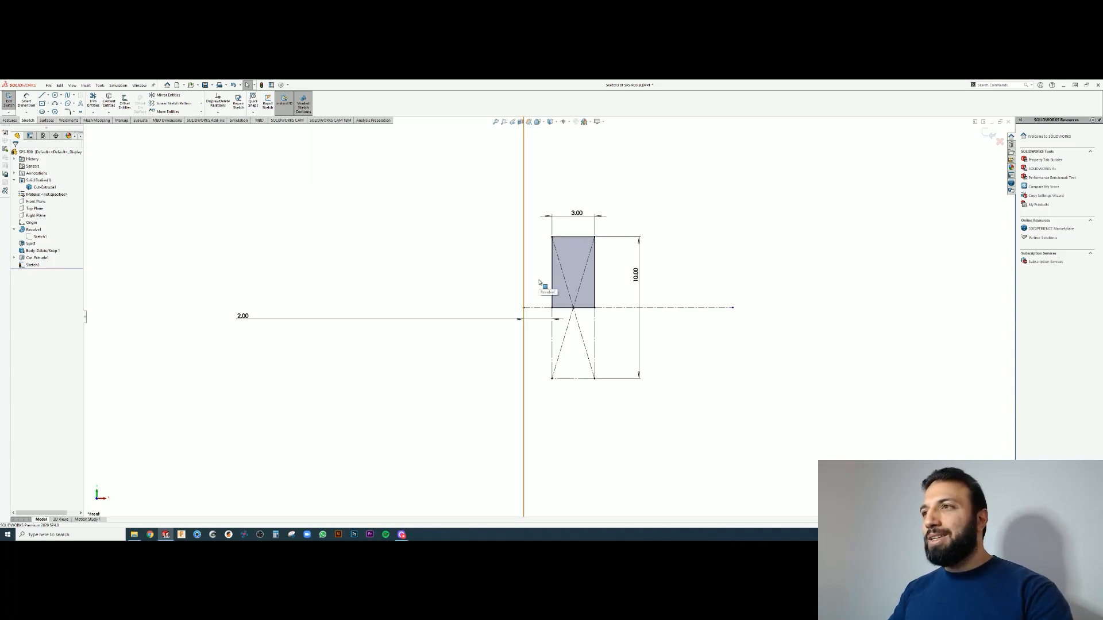
Set the distance between the split edge and the rectangle to 0.8 mm
left_click(246, 316)
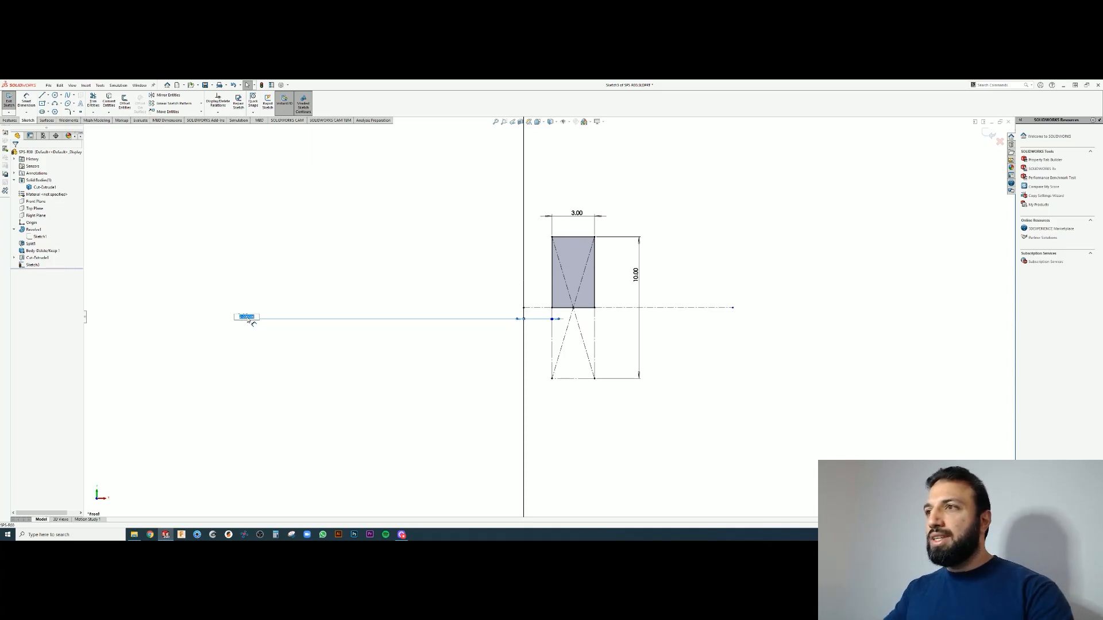
left_click(623, 308)
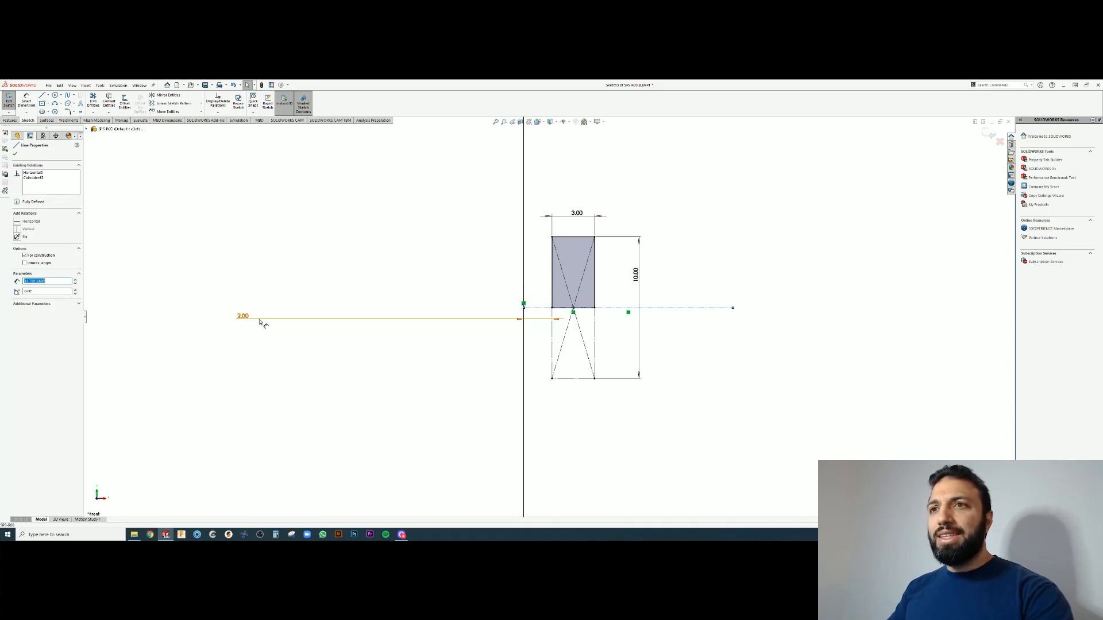
left_click(260, 322)
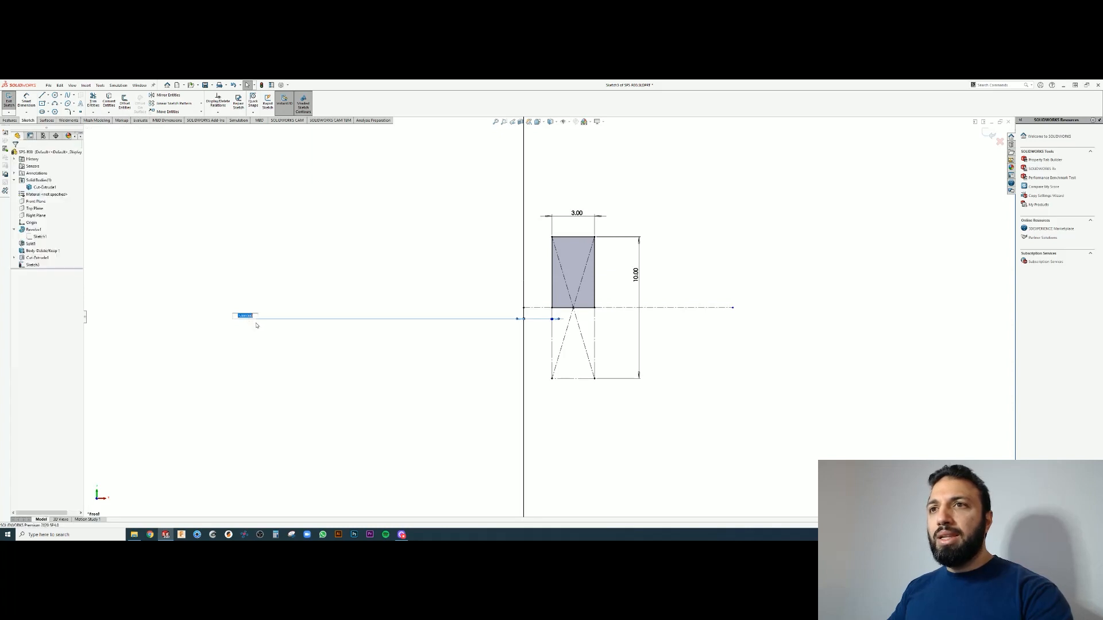
type(".8")
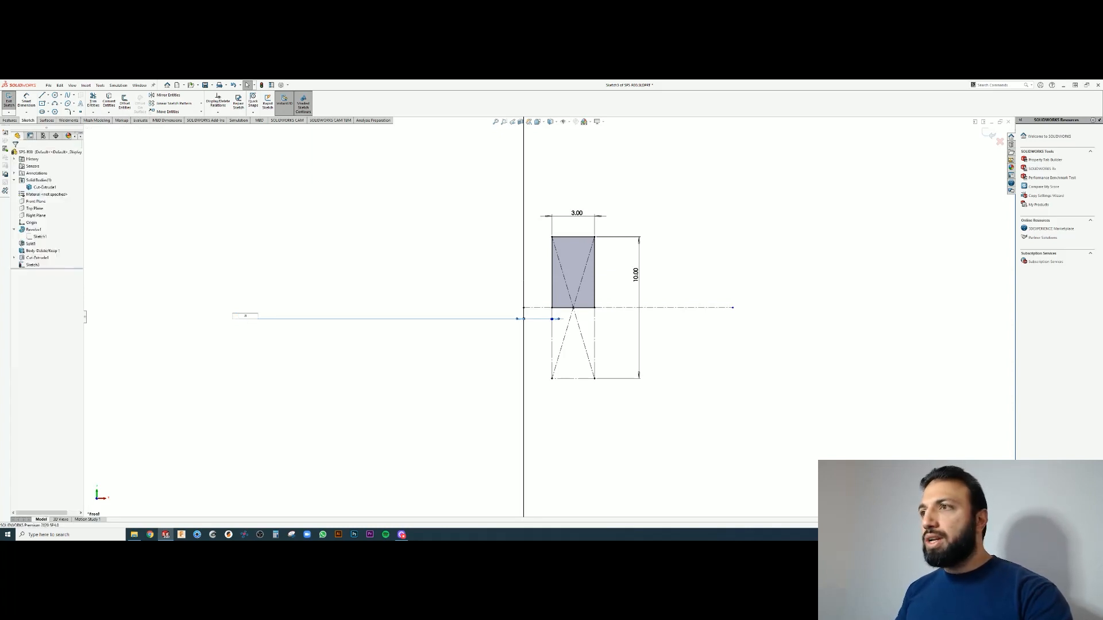
key("Return")
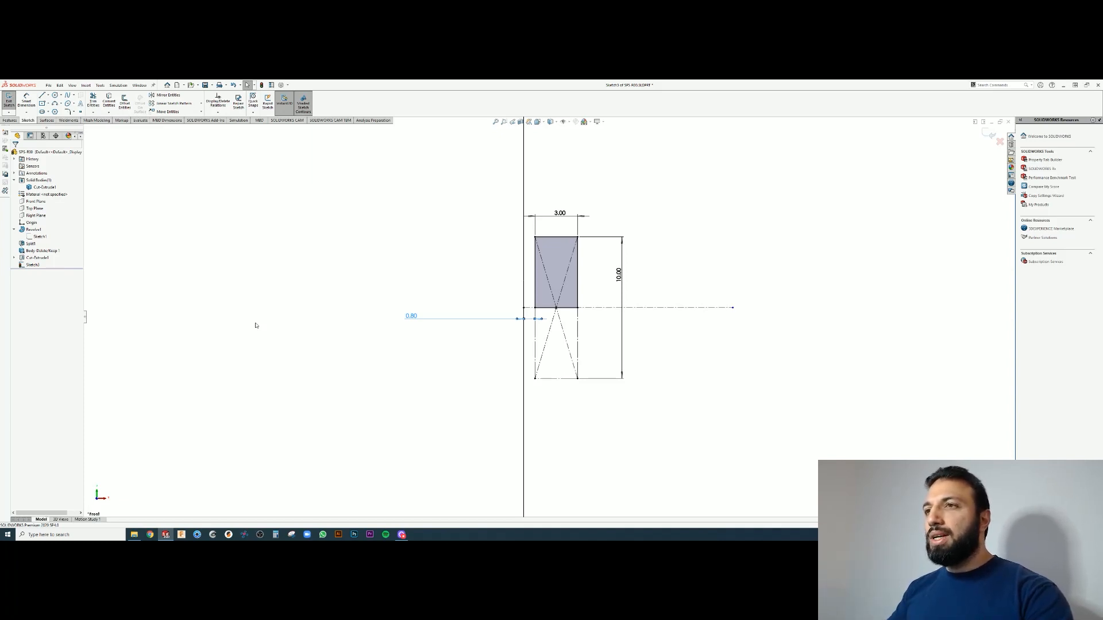
Set the distance between the split edge and the rectangle to 1 mm
double_click(410, 317)
type("1")
key("Return")
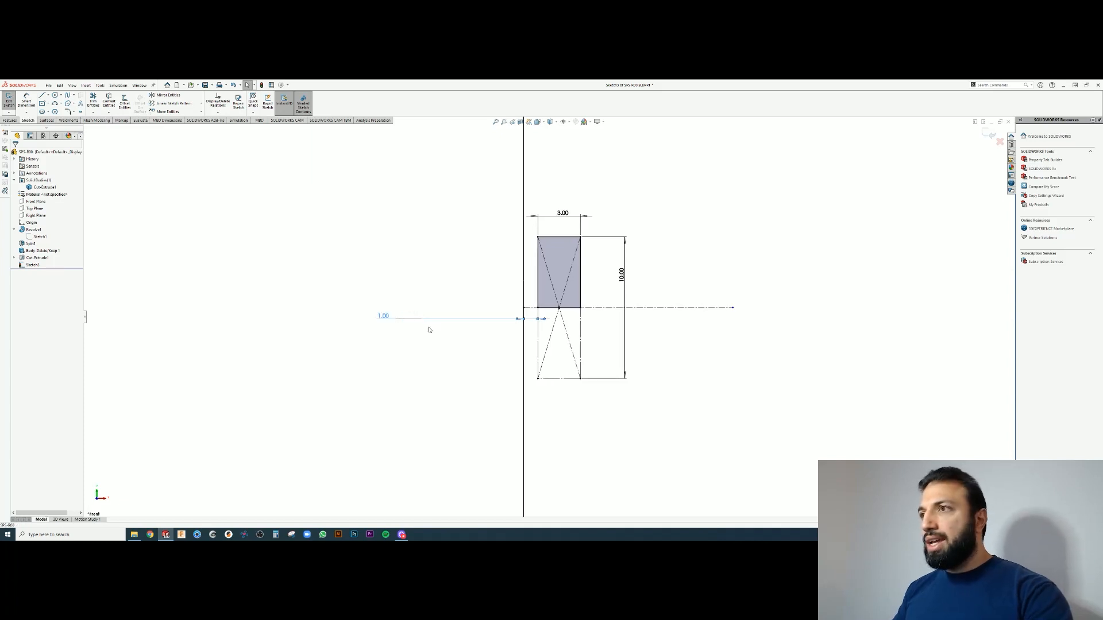
left_click(412, 359)
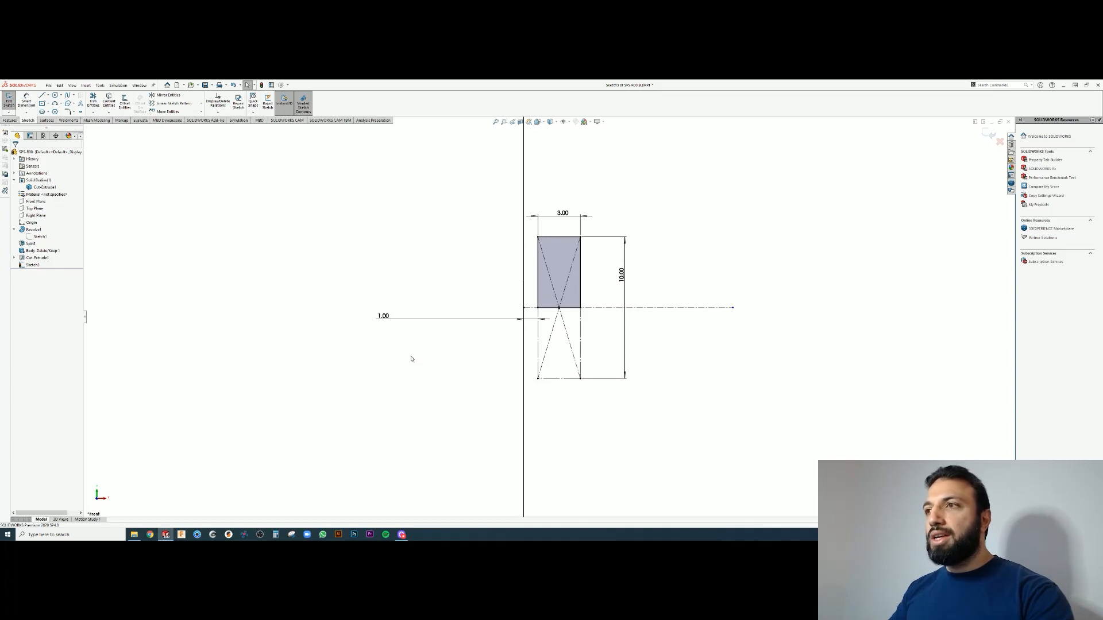
Finish the sketch and revolve the half rectangle about the centerline as a separate, unmerged solid body
key("f")
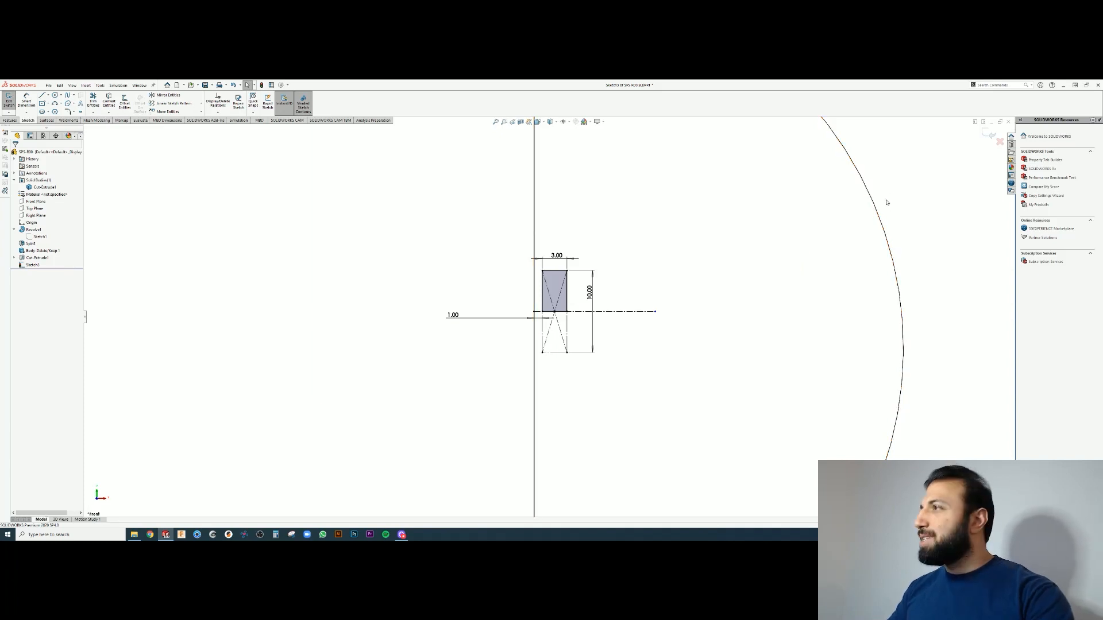
left_click(988, 134)
left_click(36, 212)
left_click(16, 153)
scroll(105, 287, "up", 6)
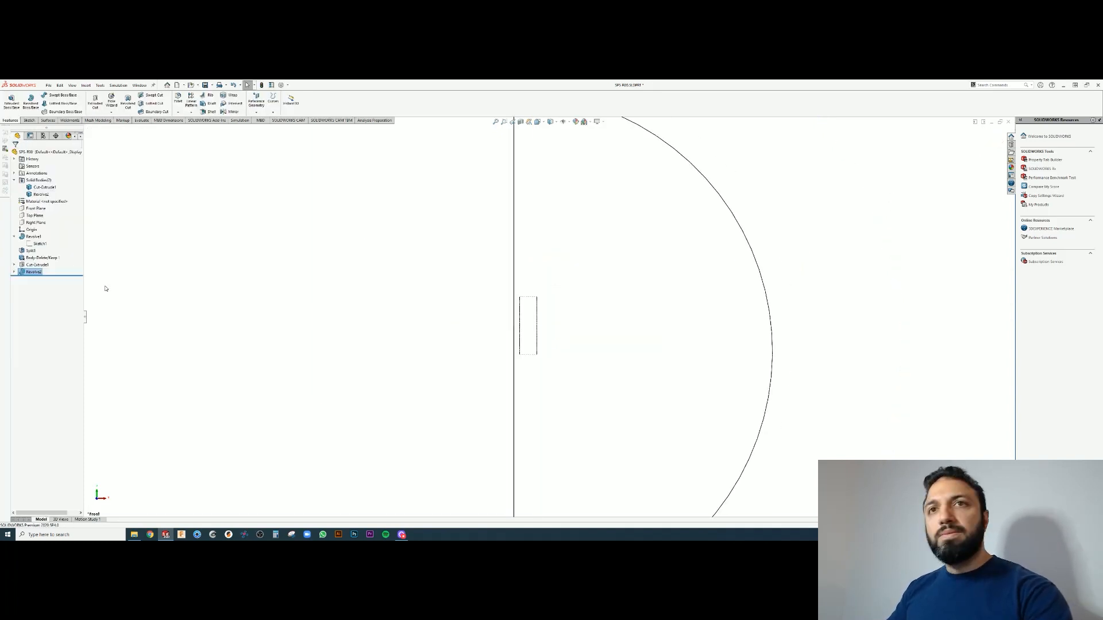
Fillet the edges of the large split face and the base's rim face with a 1 mm radius
left_click(550, 122)
middle_click_drag(517, 322, 621, 339)
left_click(178, 98)
left_click(539, 322)
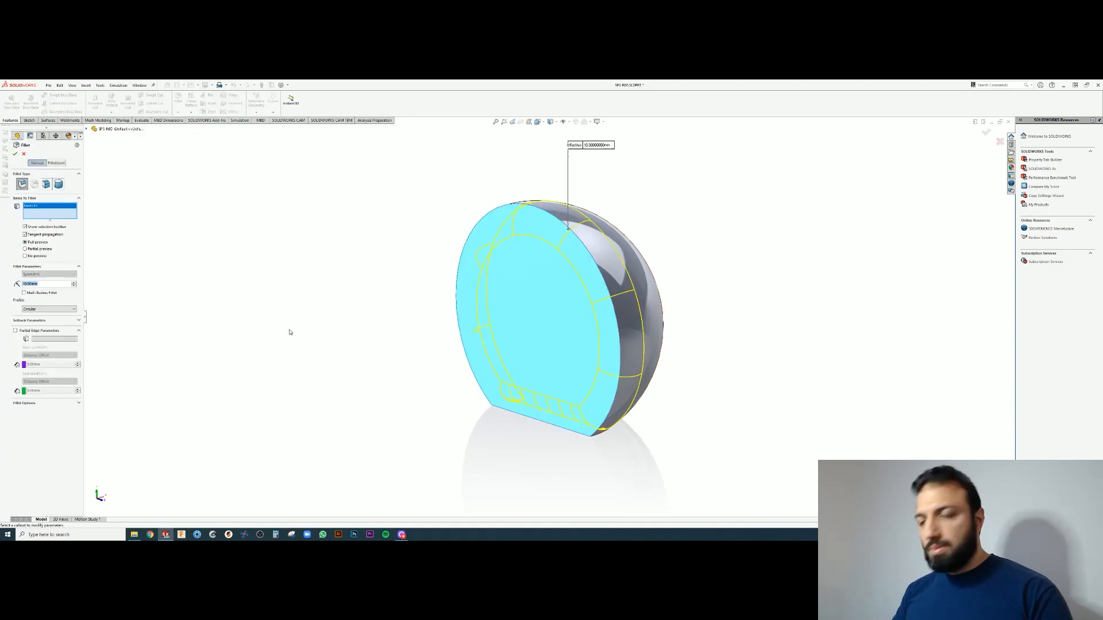
type("1")
key("Return")
middle_click_drag(502, 441, 428, 379)
left_click(554, 395)
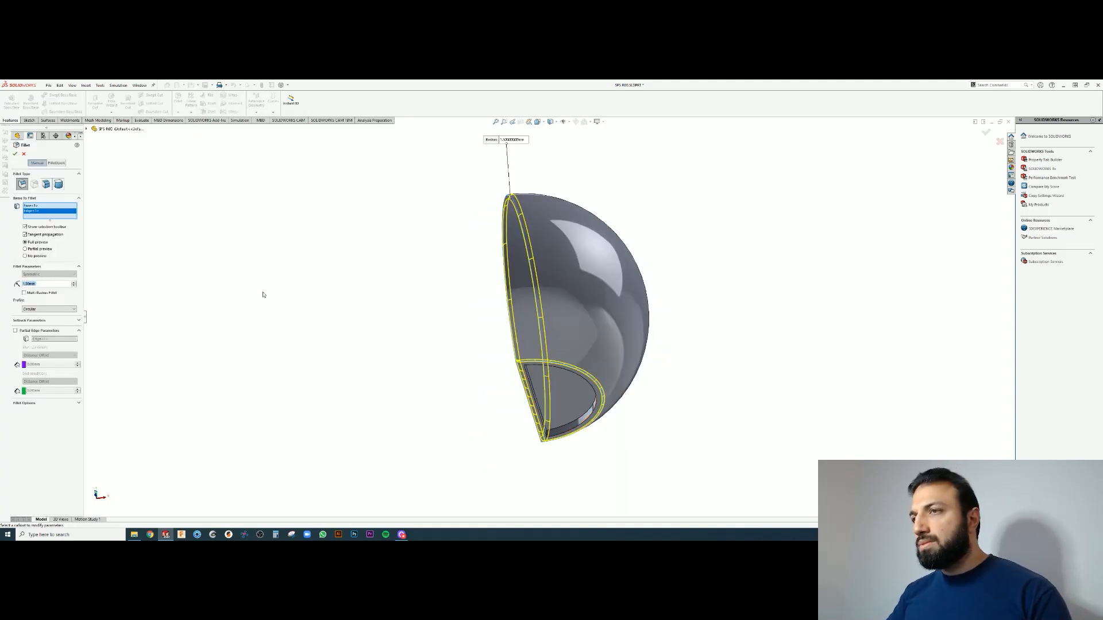
left_click(16, 154)
Fillet the edges of the base recess's floor face with a 1 mm radius, leaving the rim face out of the selection
scroll(546, 387, "down", 5)
left_click(178, 98)
left_click(529, 350)
left_click(508, 318)
right_click(52, 211)
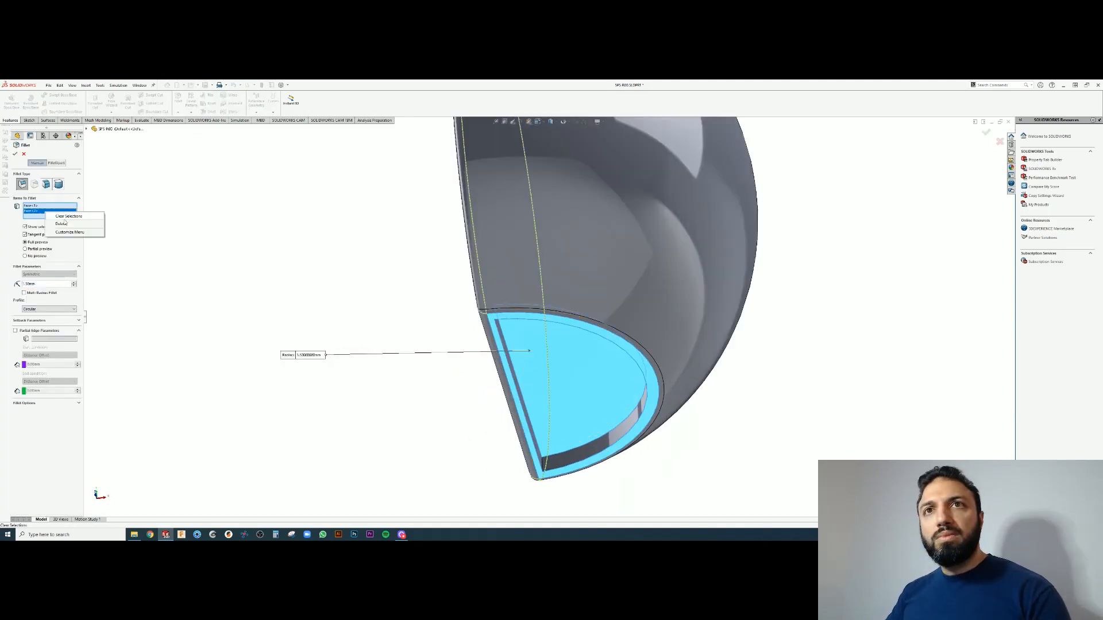
left_click(64, 223)
left_click(495, 325)
right_click(50, 211)
left_click(65, 224)
left_click(16, 154)
Fillet the opening edges of the base recess with a 0.5 mm radius
left_click(508, 319)
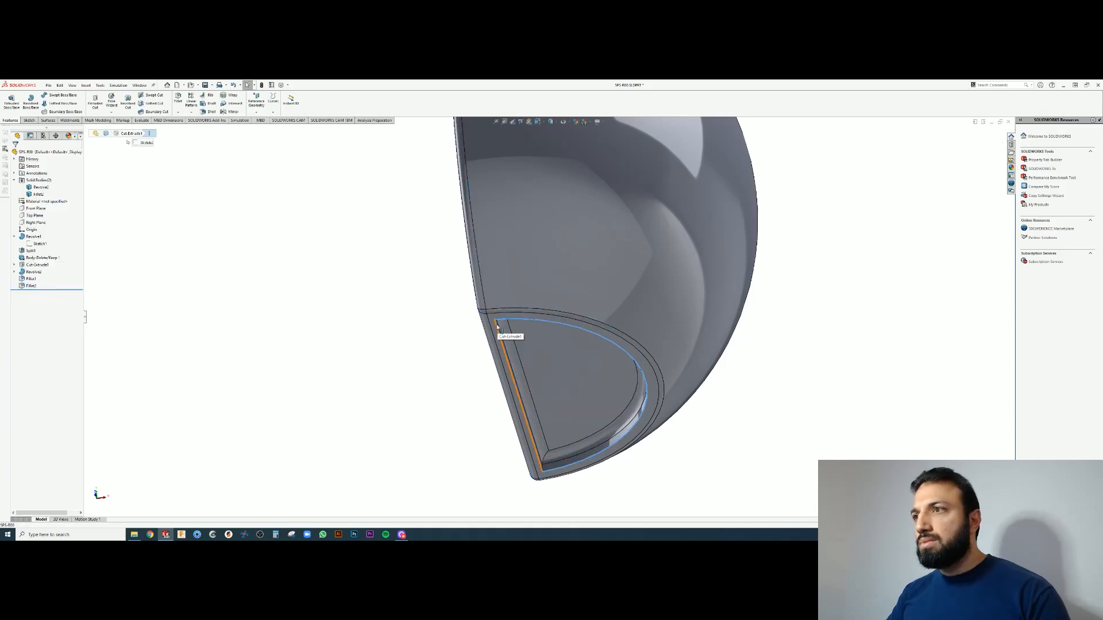
left_click(497, 327, "ctrl")
left_click(178, 97)
type("0.5")
key("Return")
key("Return")
scroll(560, 322, "up", 2)
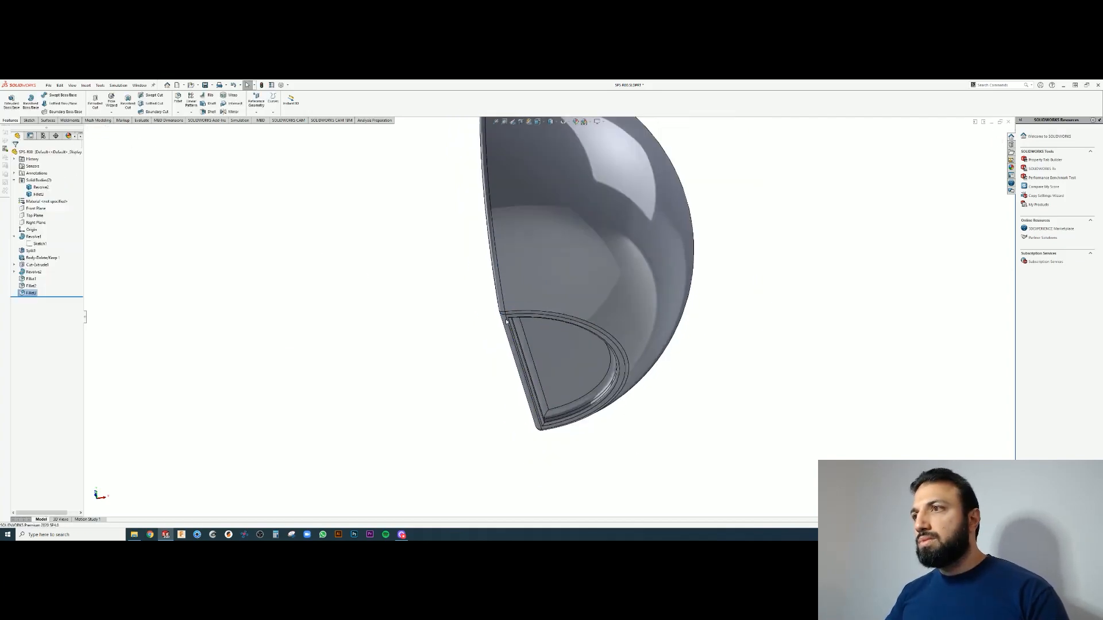
Examine the filleted recess up close and the whole half sphere in front view
middle_click_drag(560, 322, 508, 312)
scroll(507, 312, "down", 4)
scroll(507, 312, "up", 7)
left_click(538, 122)
left_click(539, 149)
left_click(538, 121)
left_click(548, 149)
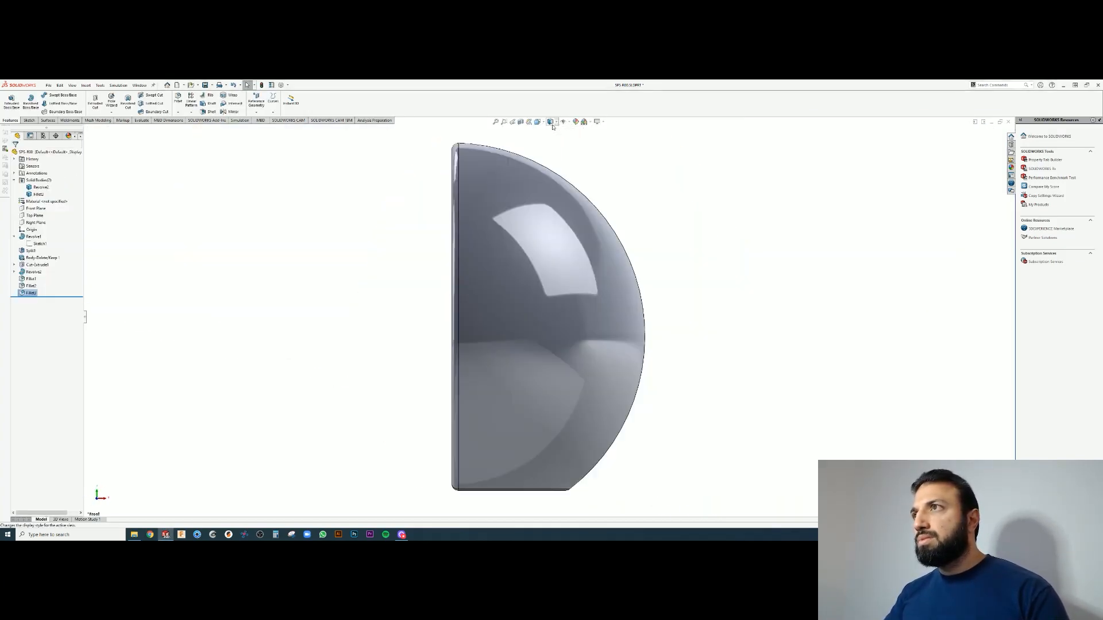
Check the inner disc body and recess with hidden edges displayed, and return the model to a shaded angled view
left_click(551, 121)
left_click(550, 166)
left_click(551, 122)
left_click(551, 157)
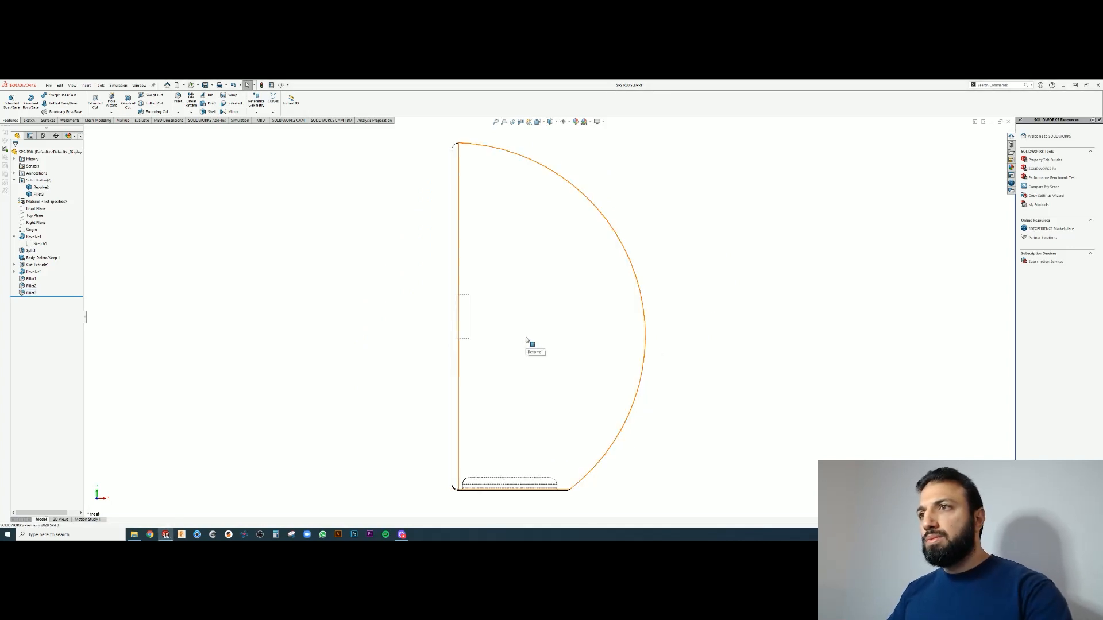
left_click(551, 122)
left_click(552, 132)
scroll(505, 333, "up", 4)
middle_click_drag(448, 367, 490, 394)
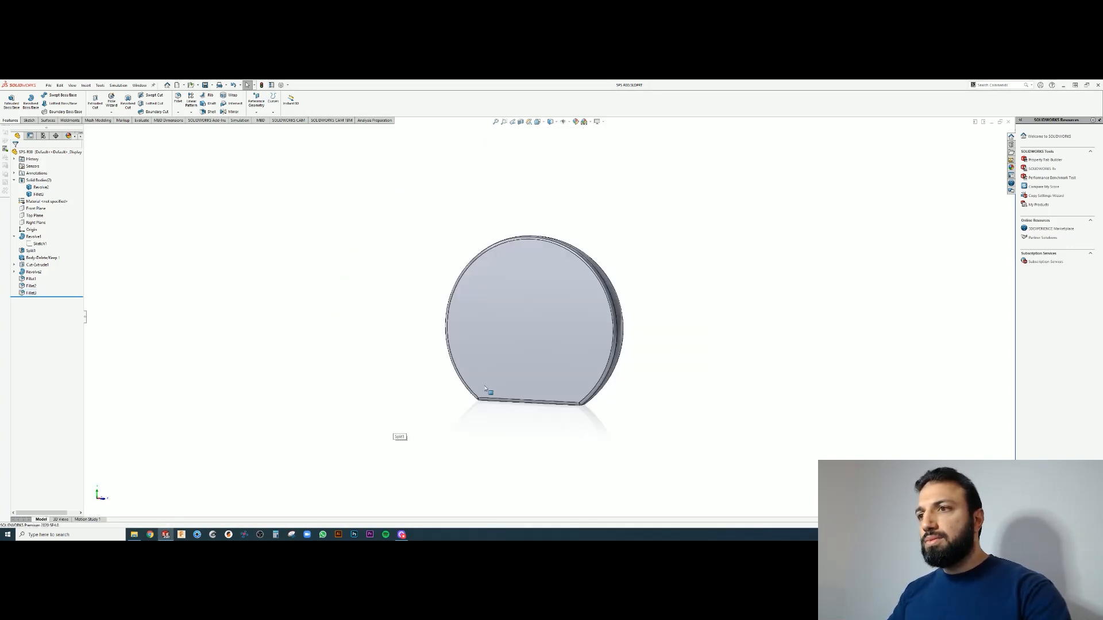
Start an extruded-cut sketch on the half sphere's flat split face, viewed square-on with hidden edges displayed
scroll(515, 358, "down", 4)
middle_click_drag(540, 327, 523, 307)
left_click(520, 303)
left_click(95, 103)
left_click(538, 122)
left_click(539, 148)
left_click(551, 121)
left_click(551, 167)
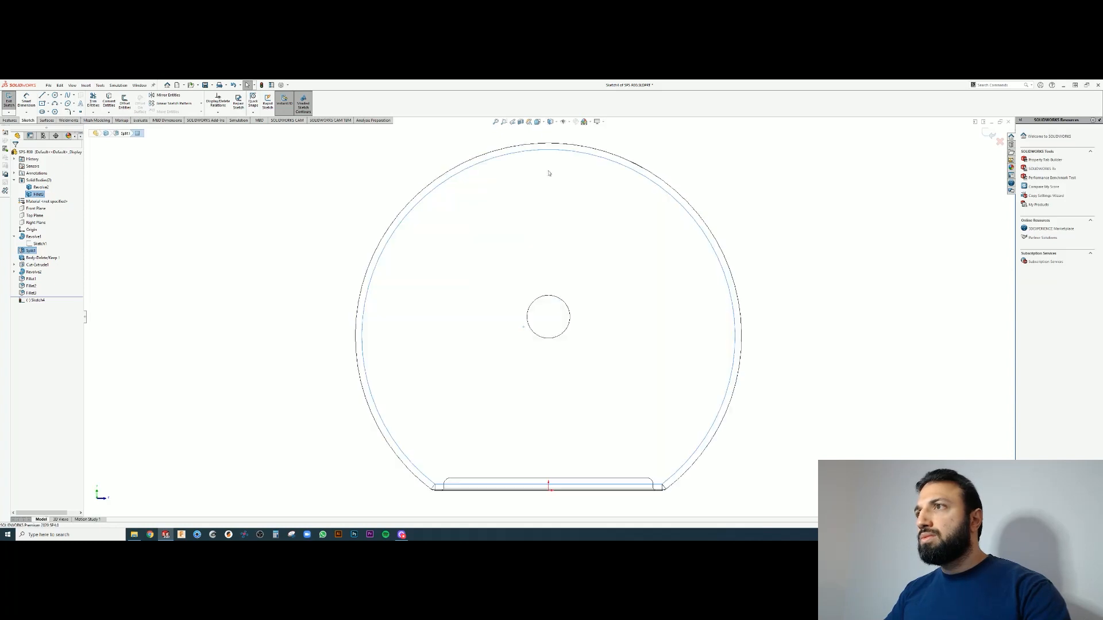
Offset the inner disc's circular edge outward by 0.3 mm to form the pocket profile
left_click(549, 295)
left_click(124, 102)
type(".4")
scroll(553, 310, "down", 6)
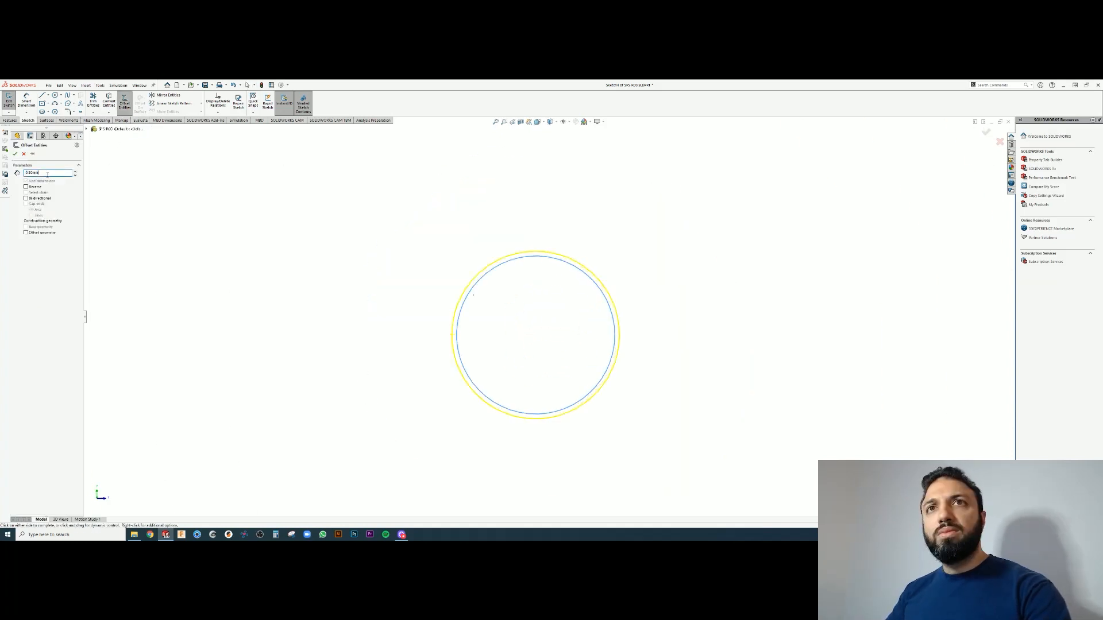
key("Return")
key("Return")
scroll(522, 268, "up", 6)
Start an extruded cut from the offset circle with the Offset From Surface end condition, viewed from the side
key("e")
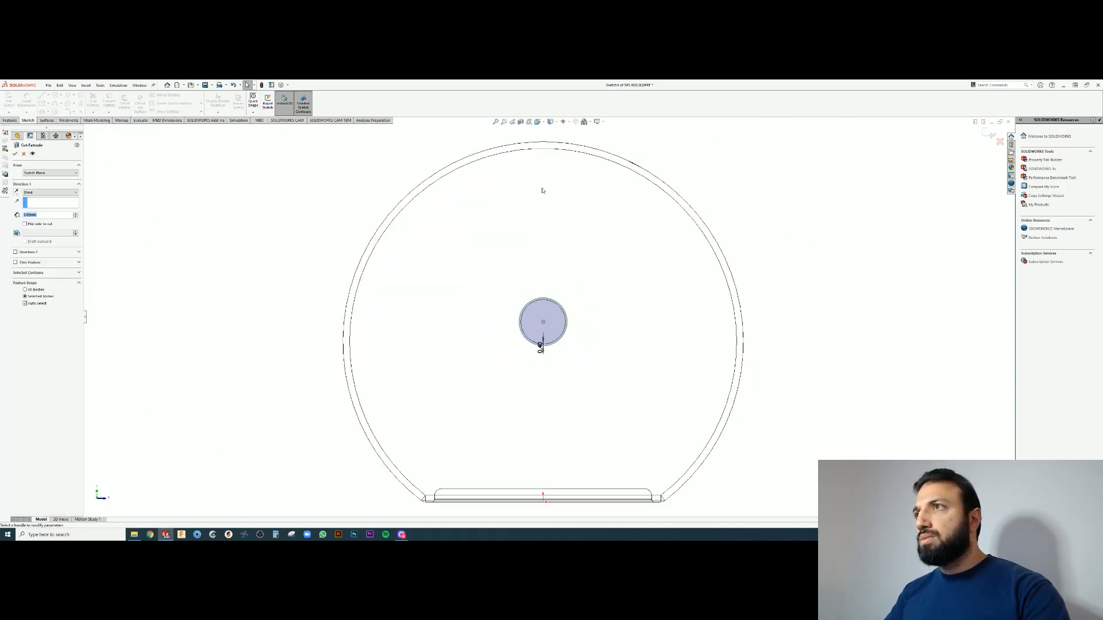
left_click(538, 122)
left_click(554, 149)
left_click(538, 122)
left_click(545, 149)
scroll(534, 327, "down", 5)
left_click(51, 193)
left_click(40, 223)
Switch to shaded display and hide the half-sphere body to expose the disc inside
middle_click_drag(552, 247, 600, 241)
left_click(51, 192)
left_click(550, 122)
left_click(551, 131)
left_click(87, 128)
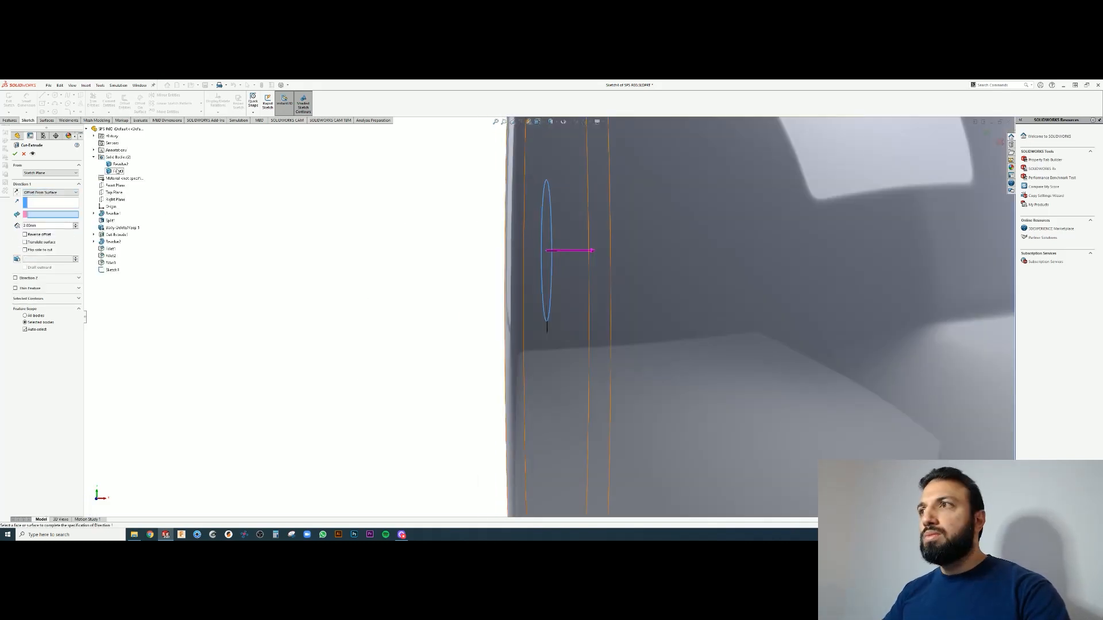
right_click(113, 170)
left_click(118, 171)
Cut the circle to a 0.8 mm offset beyond the disc's inner end face, using Offset From Surface with the offset reversed
left_click(50, 192)
left_click(41, 224)
left_click(566, 237)
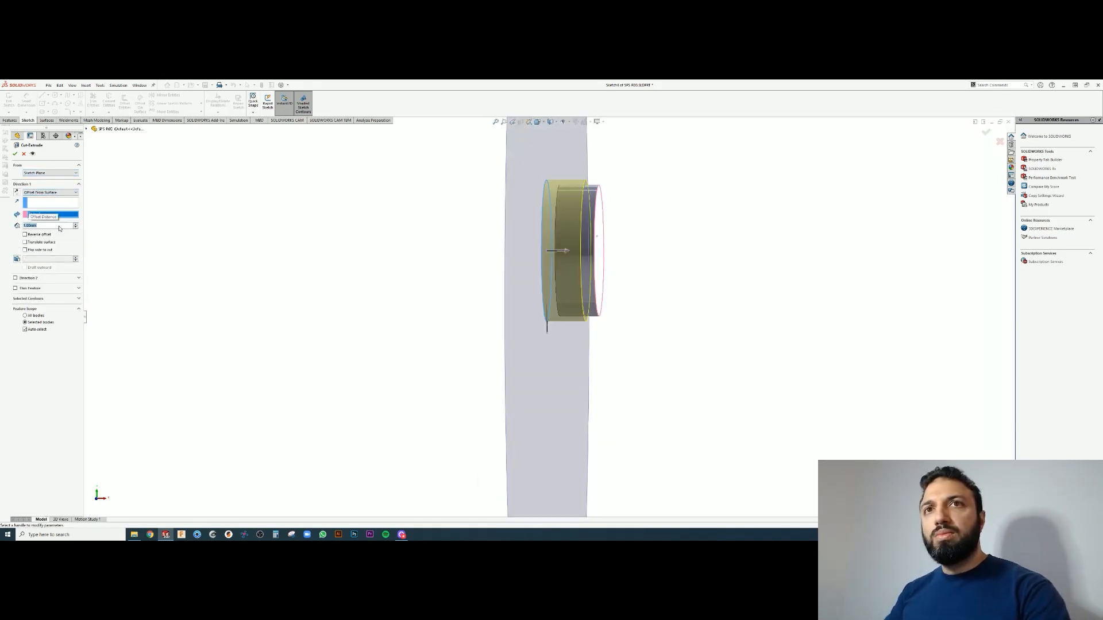
left_click(25, 235)
type("0.8")
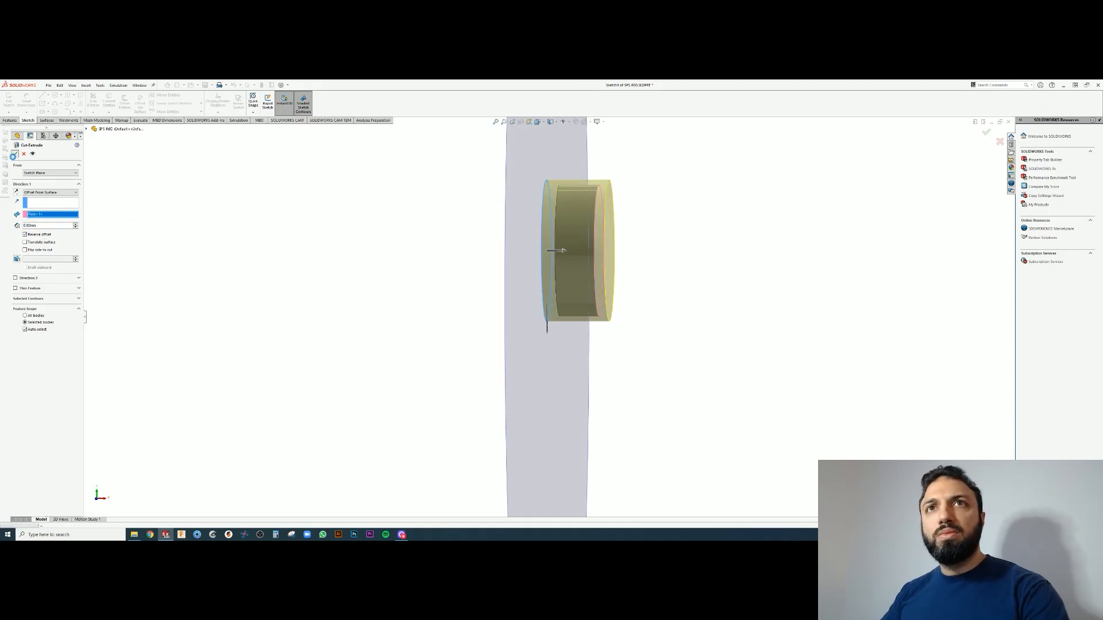
left_click(15, 154)
Show the hidden half-sphere body again
left_click(38, 187)
left_click(60, 177)
right_click(54, 333)
left_click(69, 339)
left_click(571, 288)
right_click(571, 287)
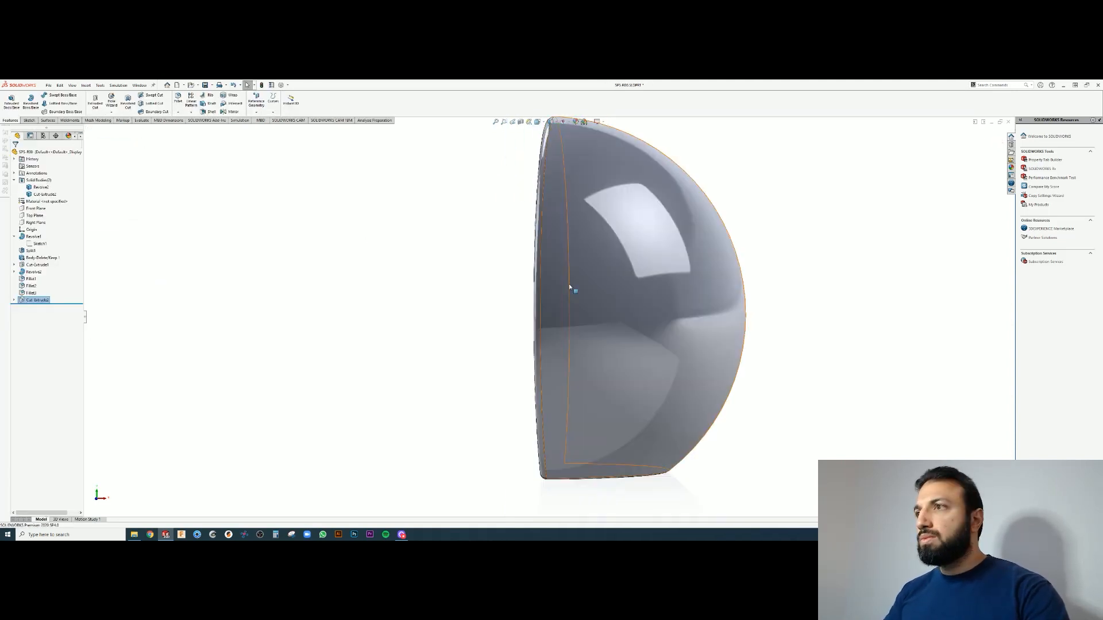
Widen the feature tree and open the appearance settings of the disc body
middle_click_drag(571, 288, 661, 304)
left_click(41, 187)
left_click(69, 136)
left_click(17, 136)
left_click_drag(85, 184, 125, 184)
left_click(18, 137)
left_click(41, 187)
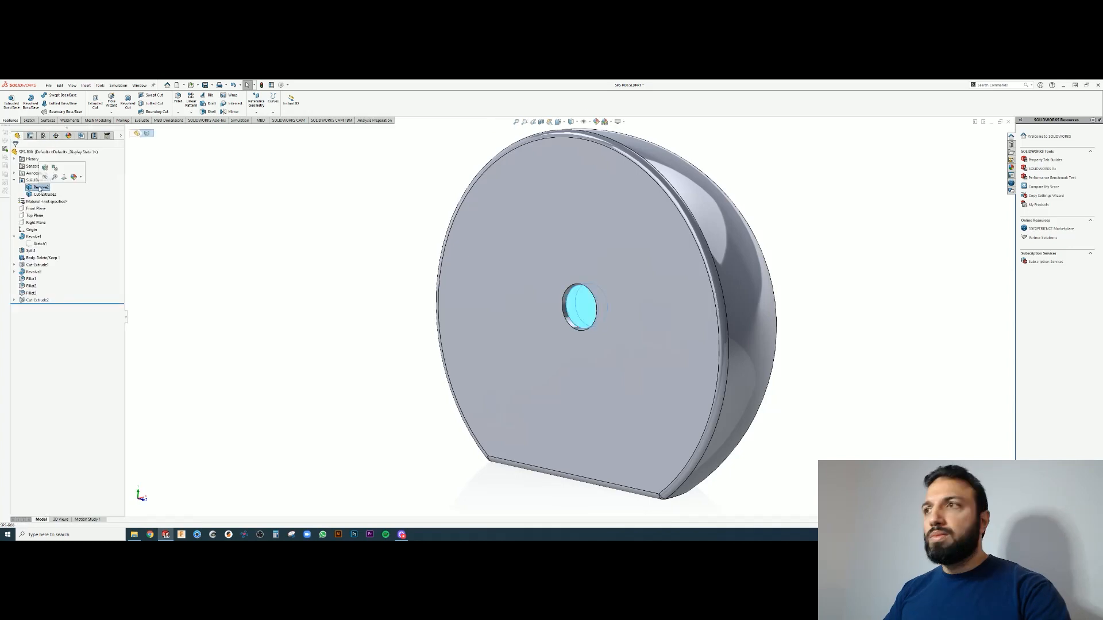
left_click(79, 177)
left_click(81, 191)
Apply the polished steel metal appearance to the disc body
left_click(1021, 141)
left_click(1028, 148)
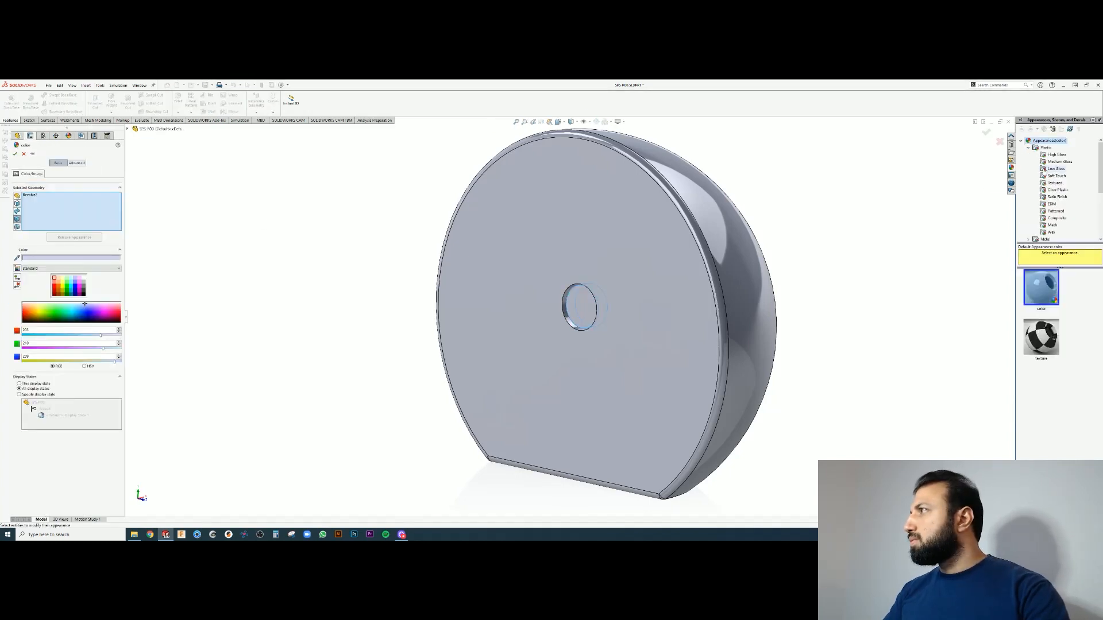
left_click(1056, 169)
left_click(1045, 239)
left_click(1040, 338)
left_click(1041, 387)
left_click(1041, 288)
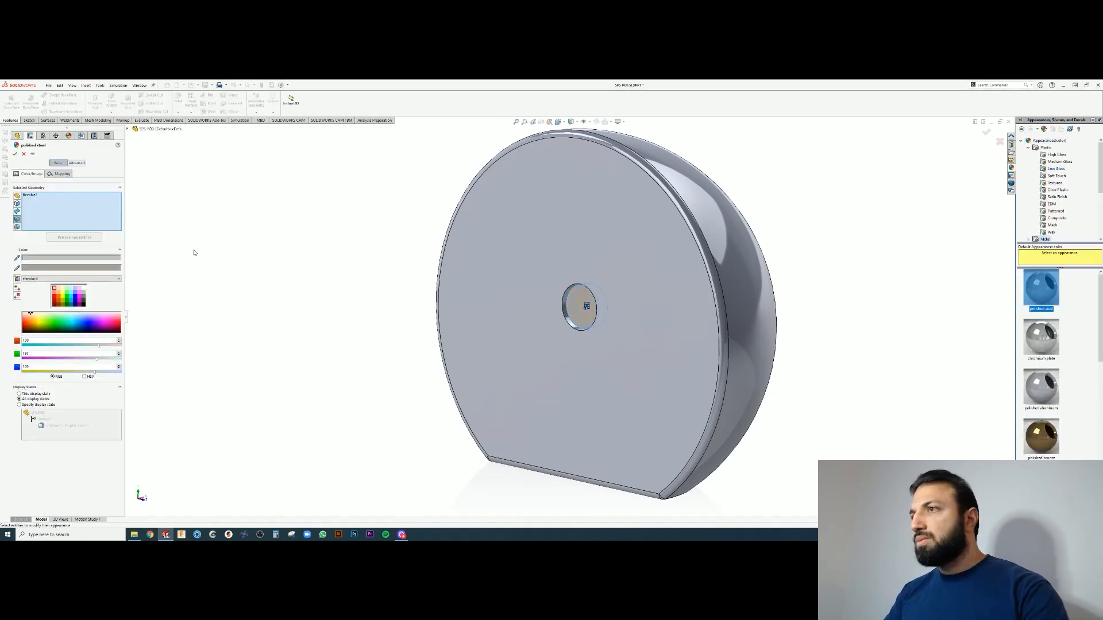
left_click(15, 154)
Apply the white high gloss plastic appearance to the half-sphere body
left_click(41, 187)
left_click(44, 194)
left_click(1056, 169)
left_click(1041, 289)
scroll(1041, 356, "down", 5)
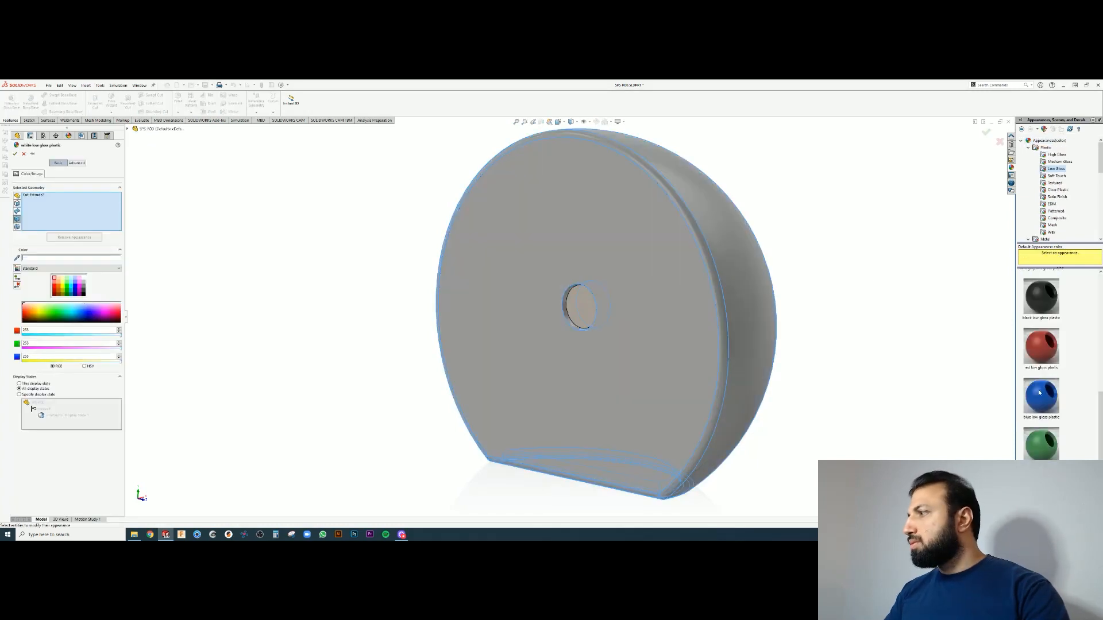
left_click(1056, 154)
left_click(1041, 289)
left_click(15, 153)
Examine the colored model from an angle and in the right and front views
middle_click_drag(448, 356, 400, 382)
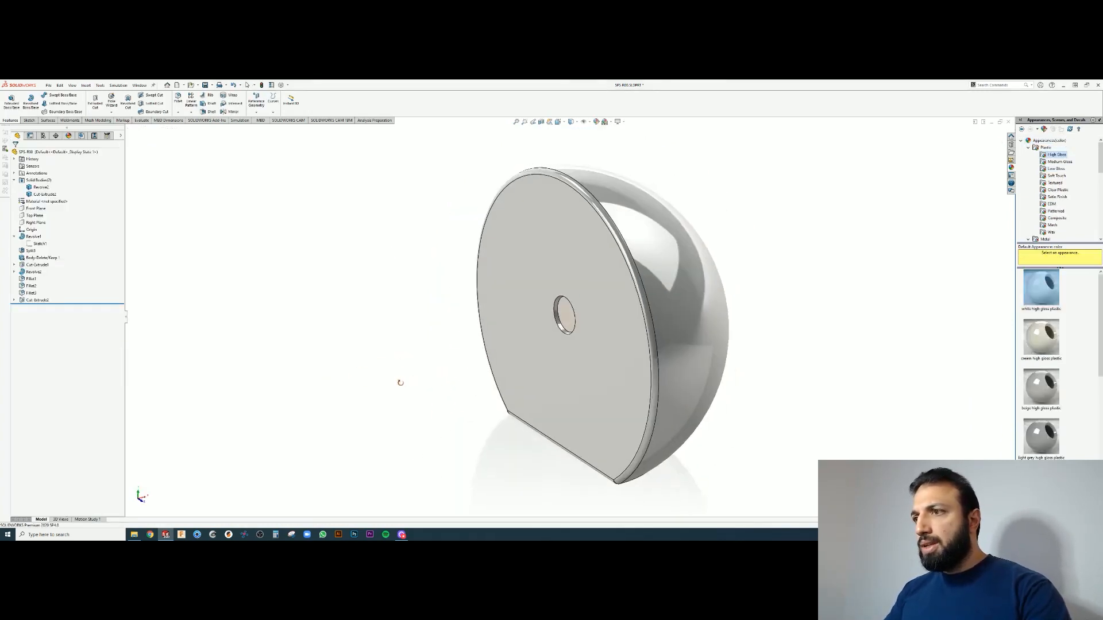
scroll(546, 351, "up", 3)
scroll(699, 291, "down", 1)
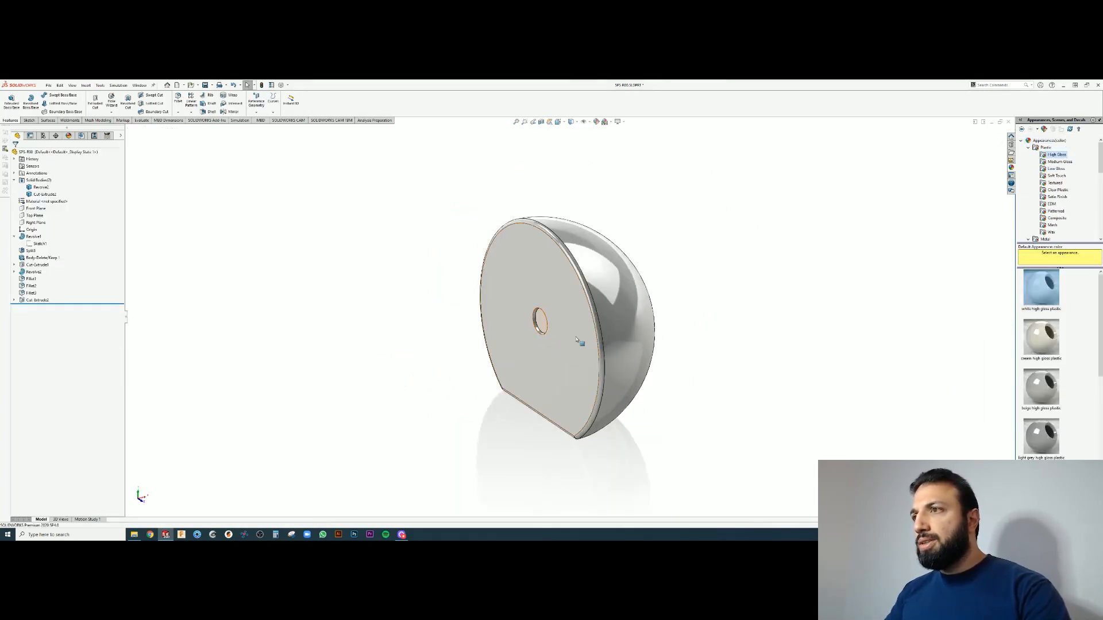
scroll(566, 345, "down", 2)
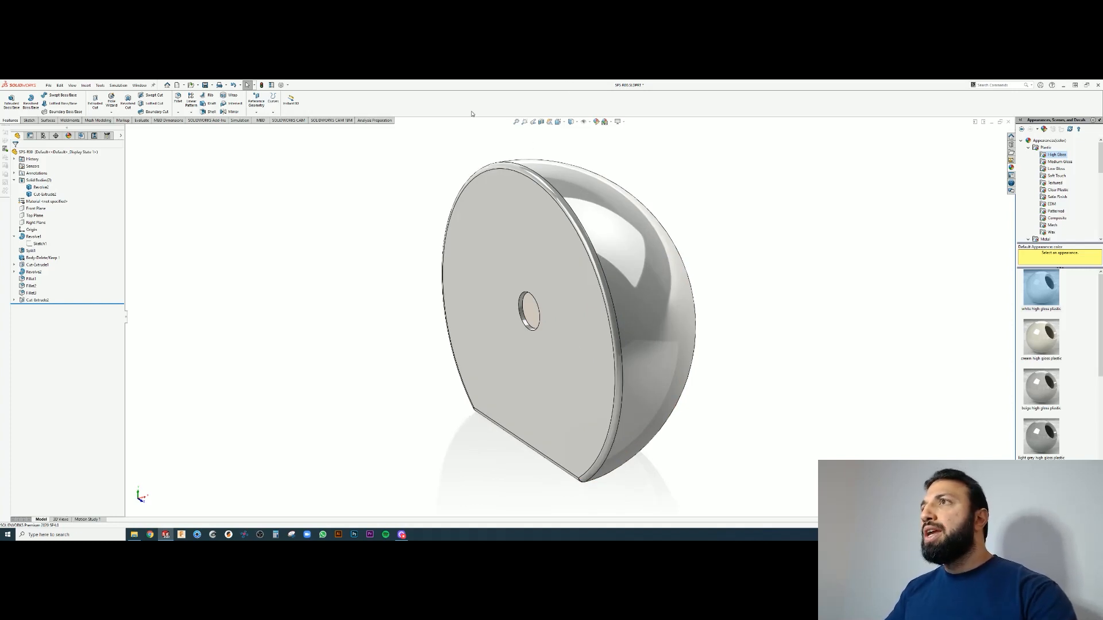
left_click(558, 122)
left_click(572, 121)
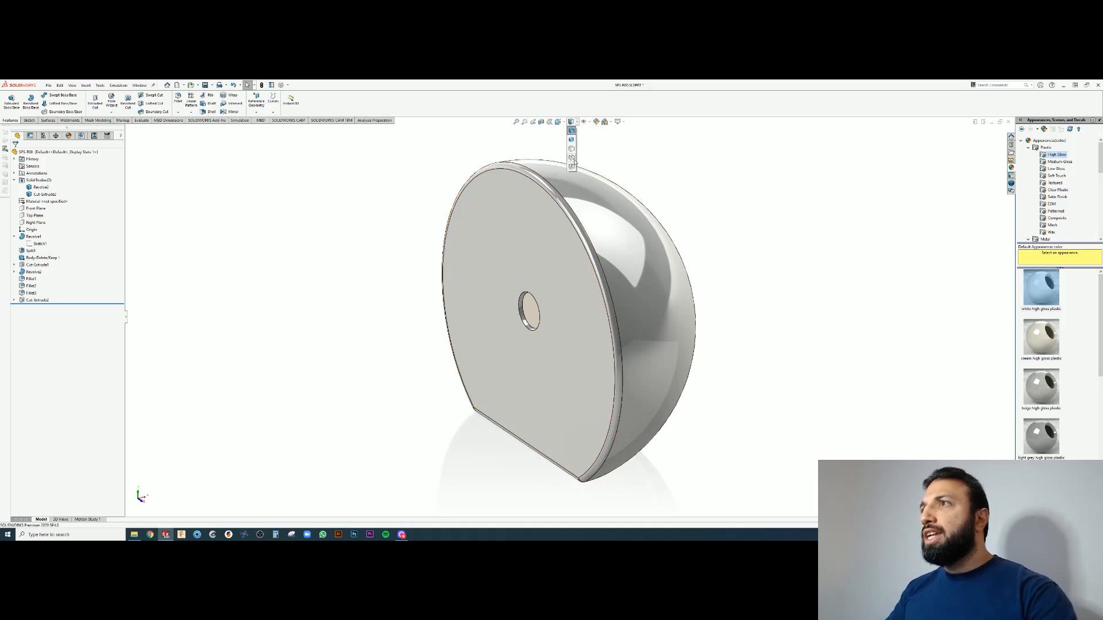
left_click(557, 122)
left_click(577, 150)
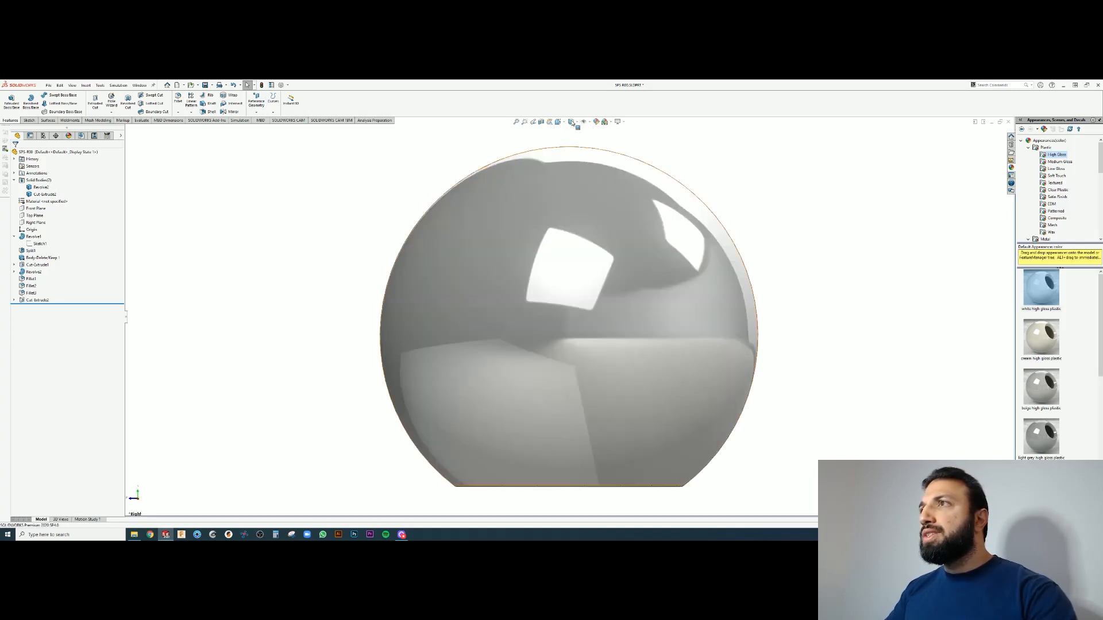
left_click(558, 122)
left_click(568, 148)
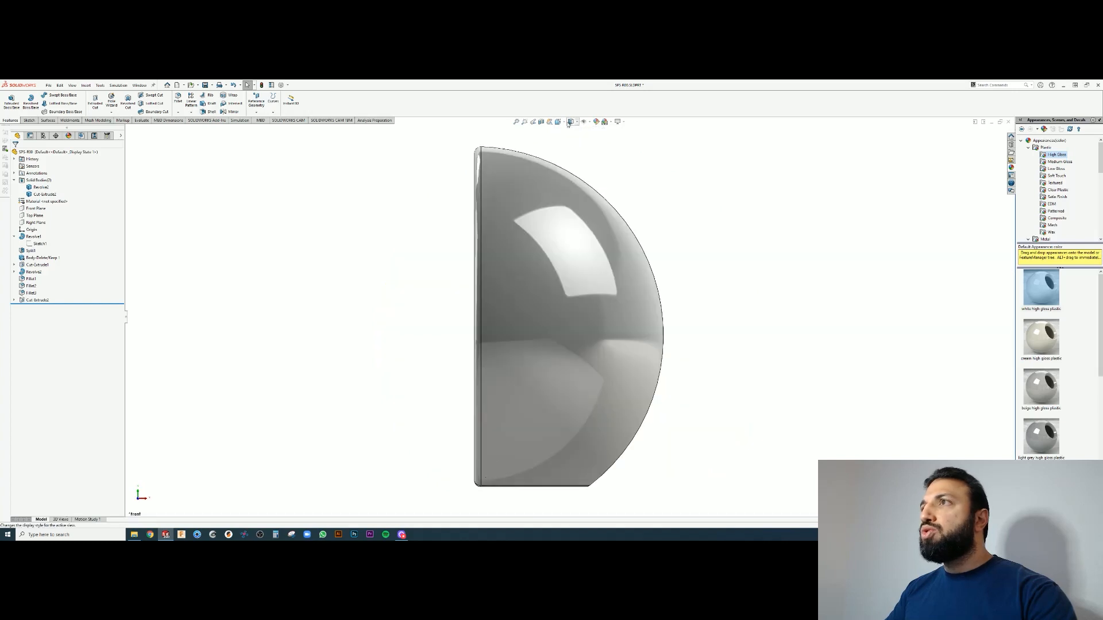
Display hidden edges in front view and inspect the clearance between the disc and its pocket
left_click(572, 122)
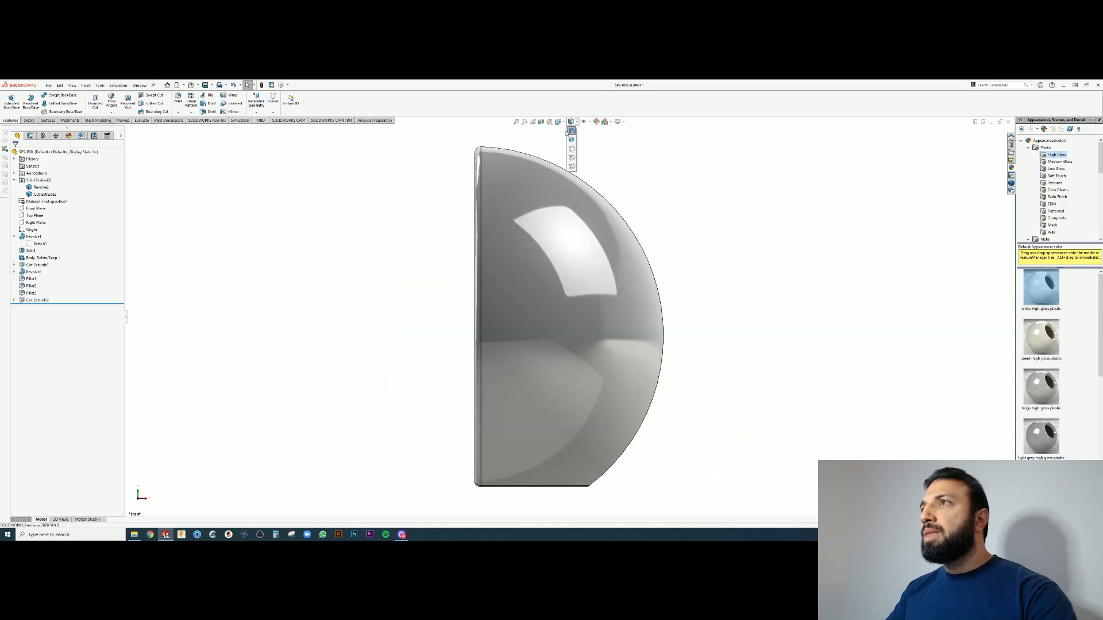
left_click(557, 122)
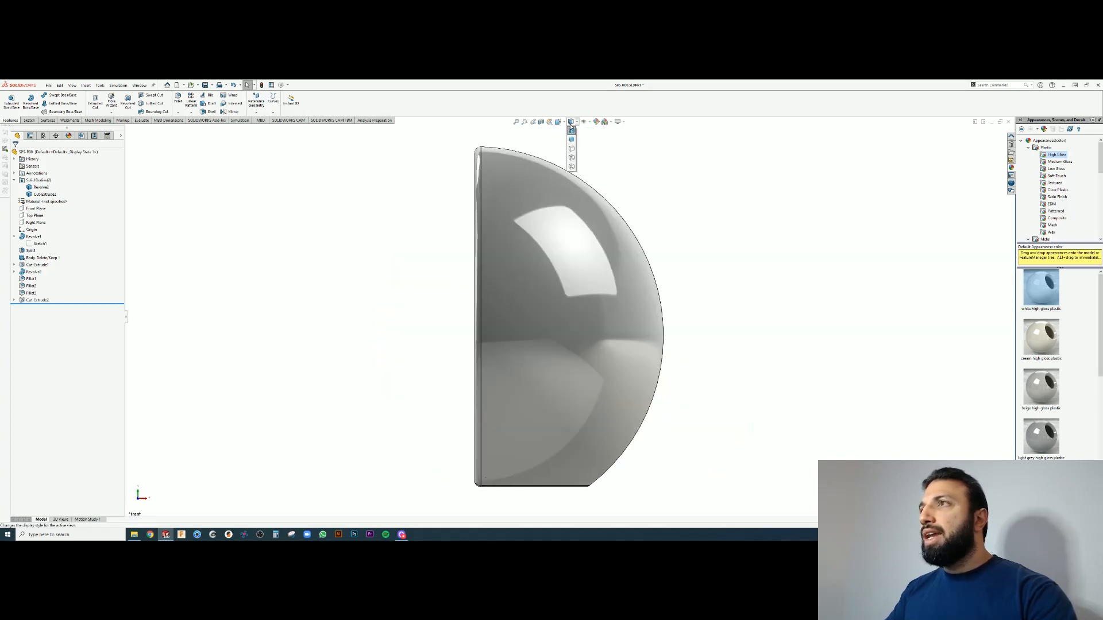
left_click(572, 121)
left_click(571, 158)
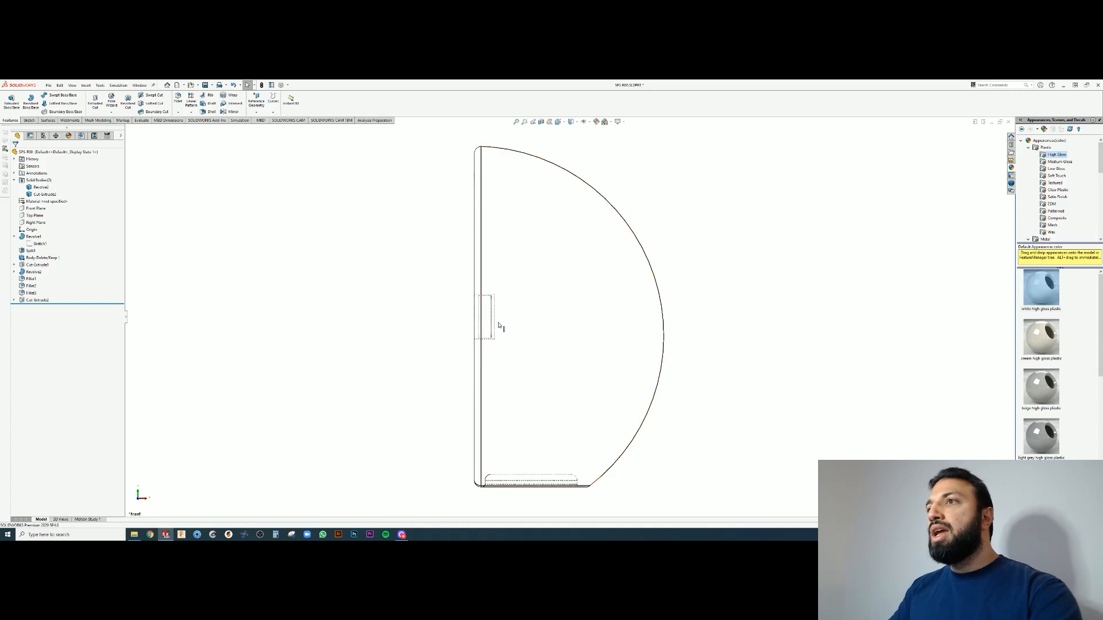
scroll(498, 325, "down", 2)
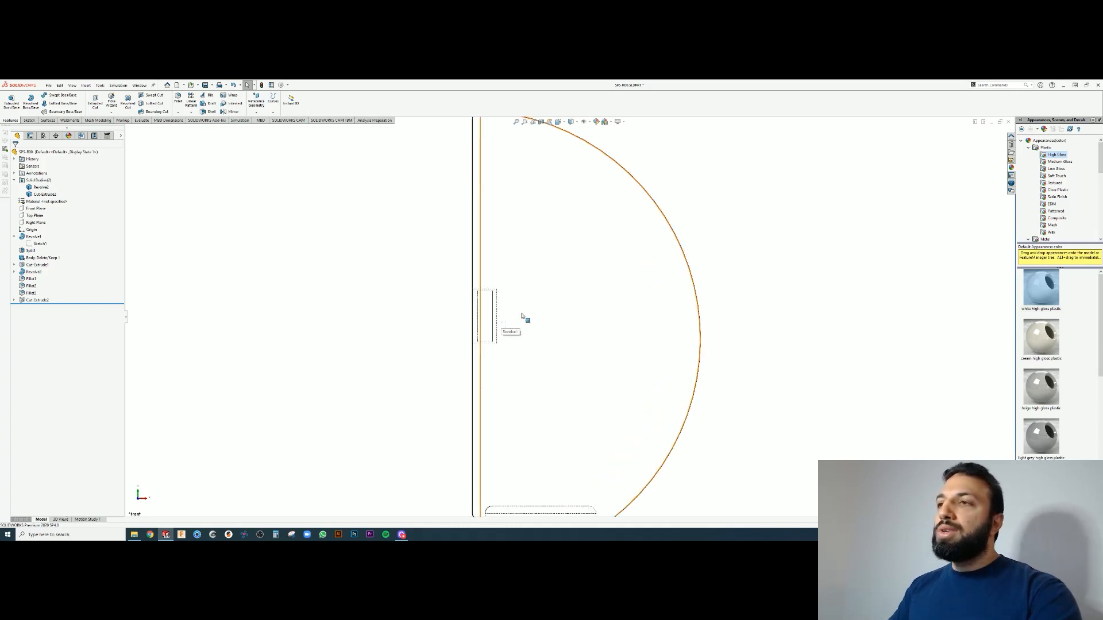
scroll(522, 316, "down", 1)
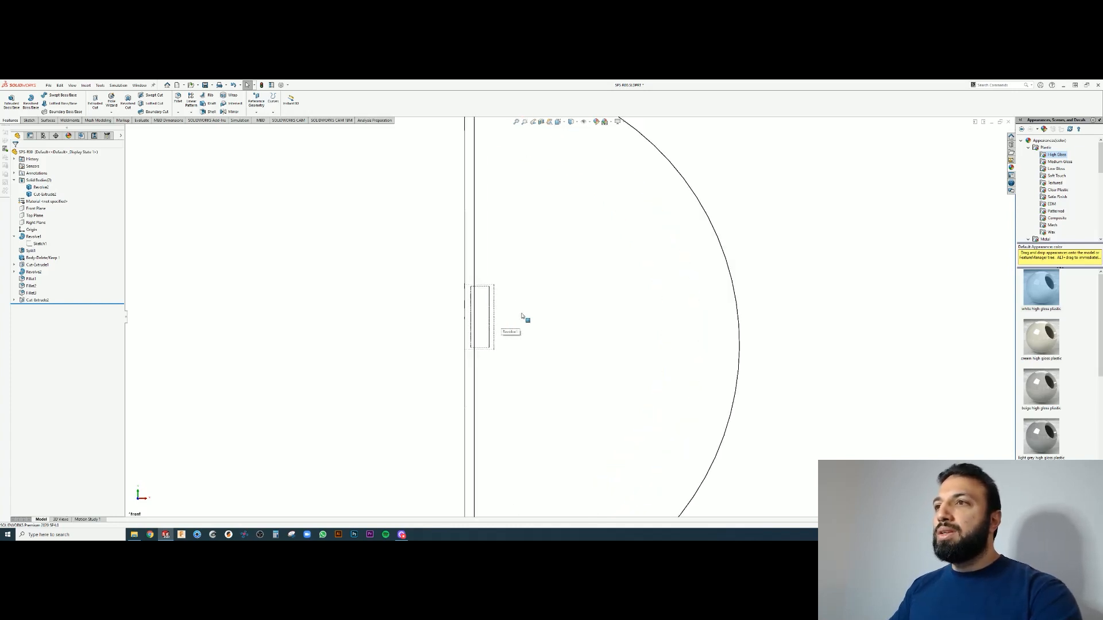
scroll(517, 313, "down", 1)
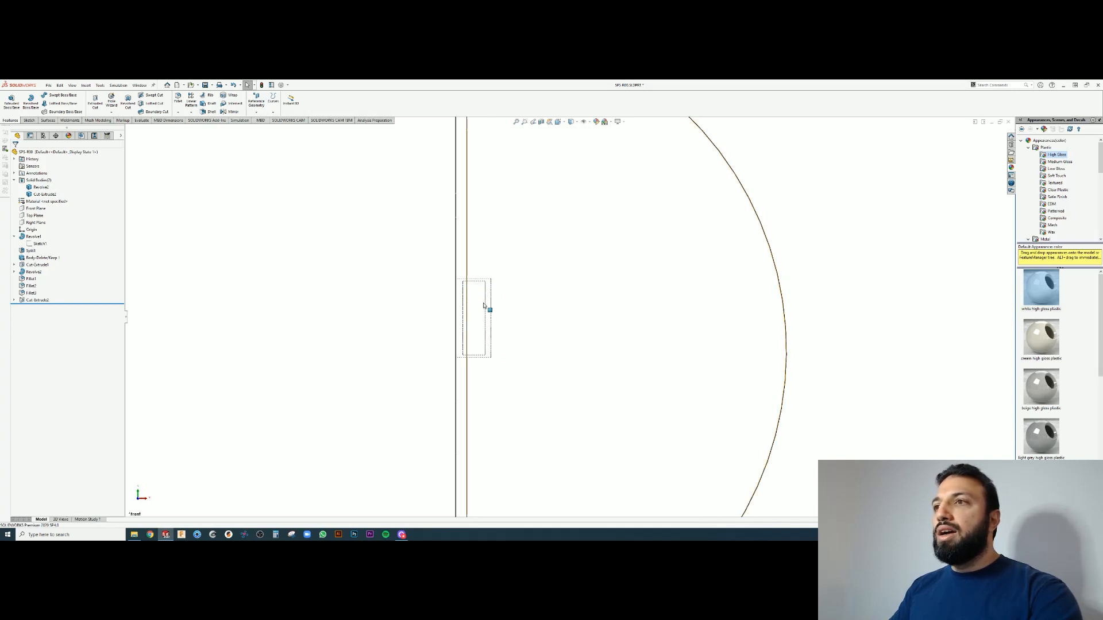
scroll(492, 337, "down", 3)
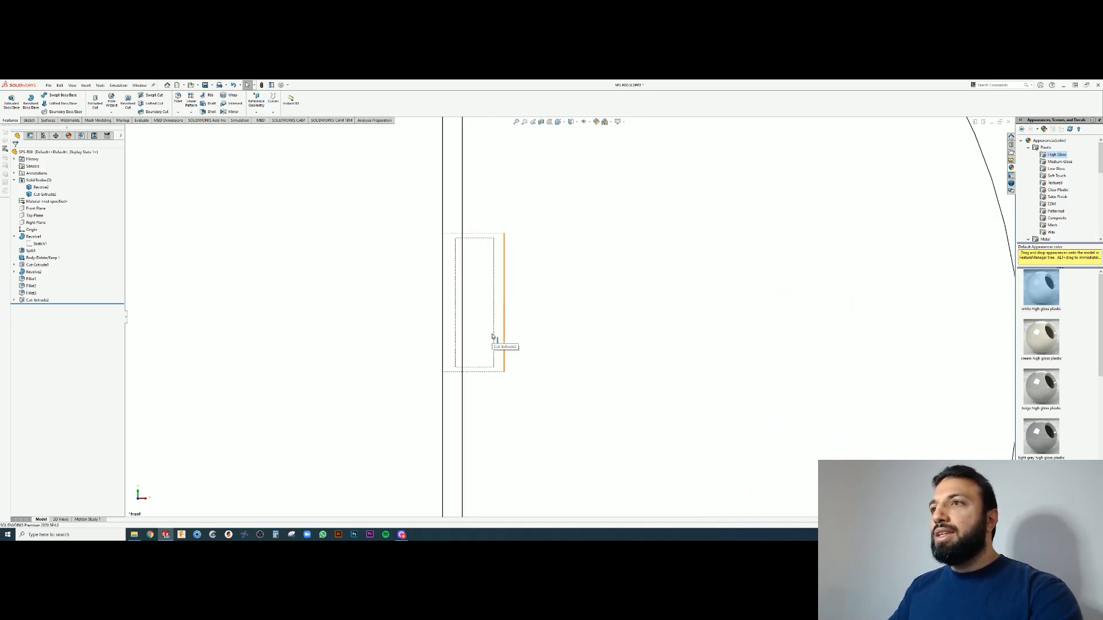
scroll(492, 331, "up", 3)
scroll(620, 335, "up", 3)
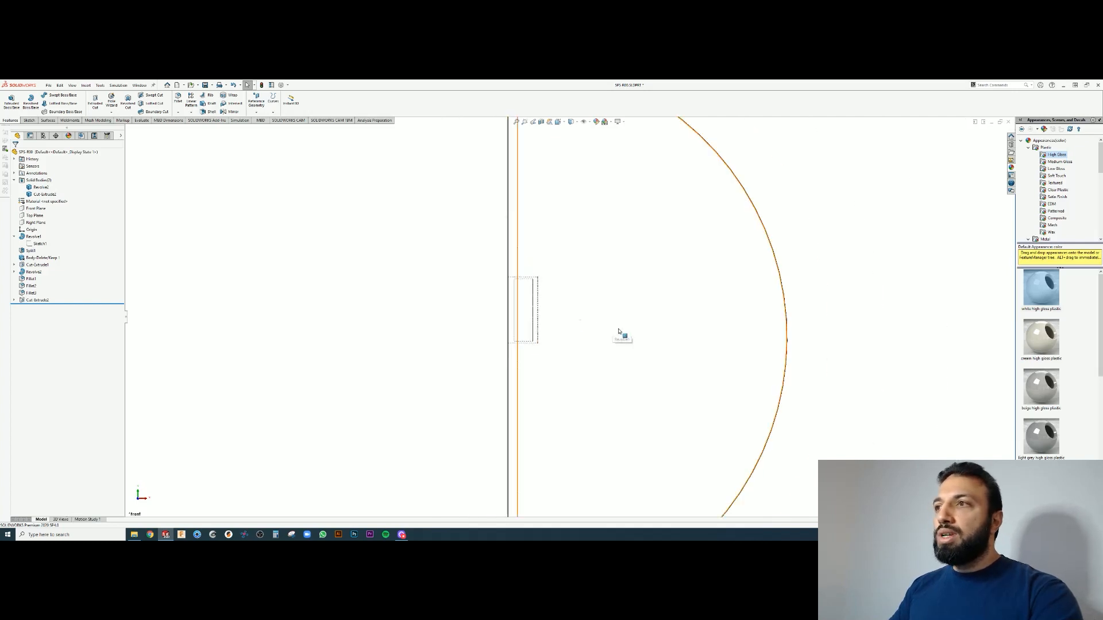
scroll(554, 229, "up", 2)
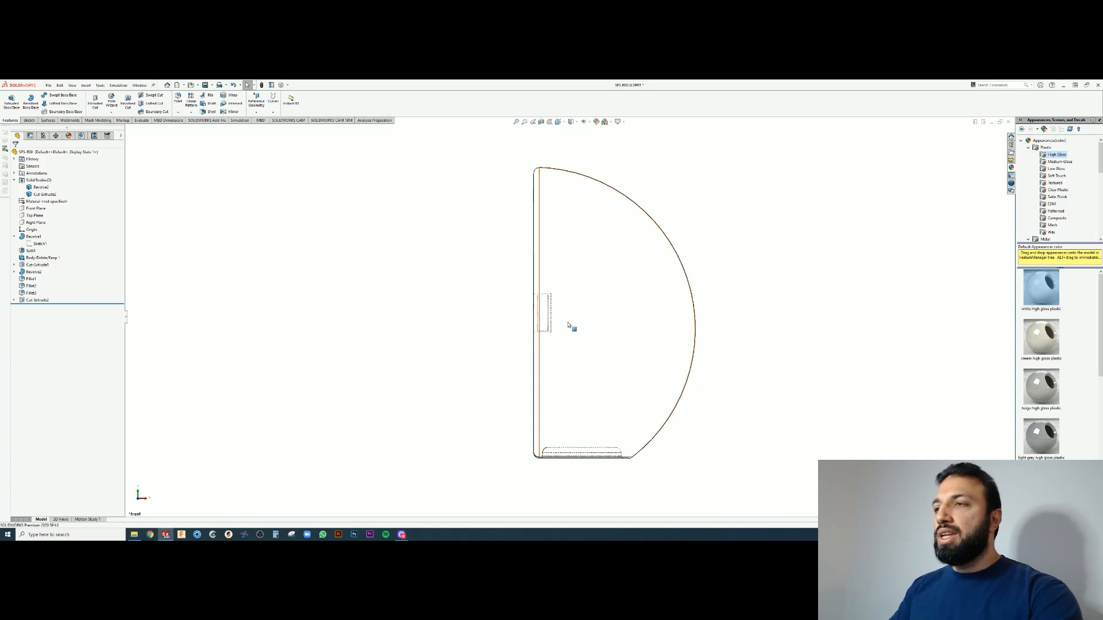
scroll(552, 313, "down", 3)
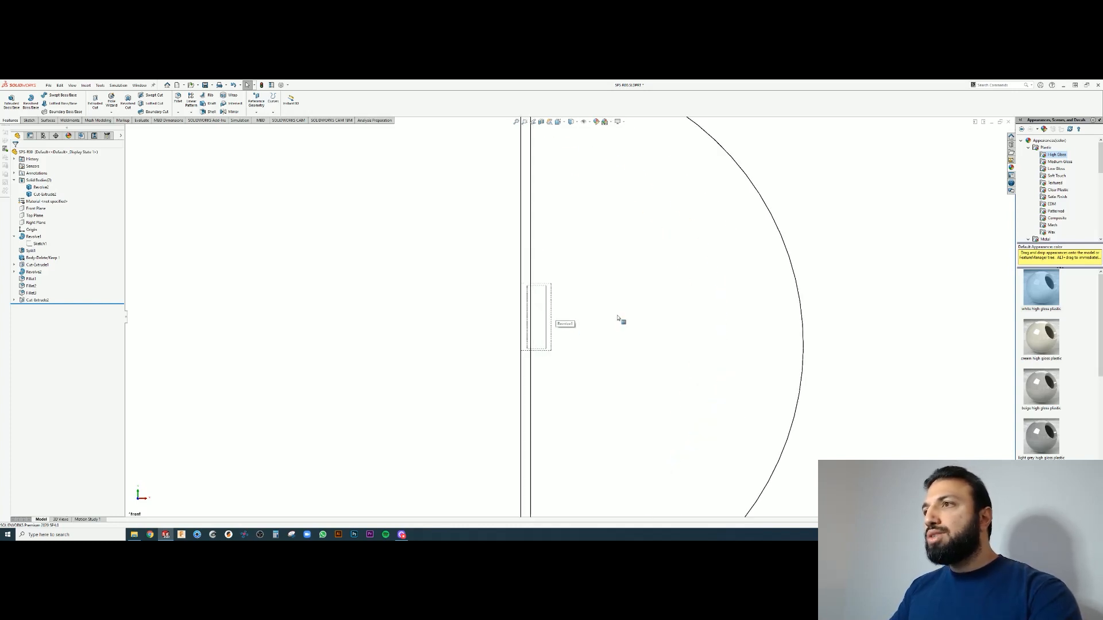
scroll(517, 329, "up", 3)
scroll(575, 322, "down", 3)
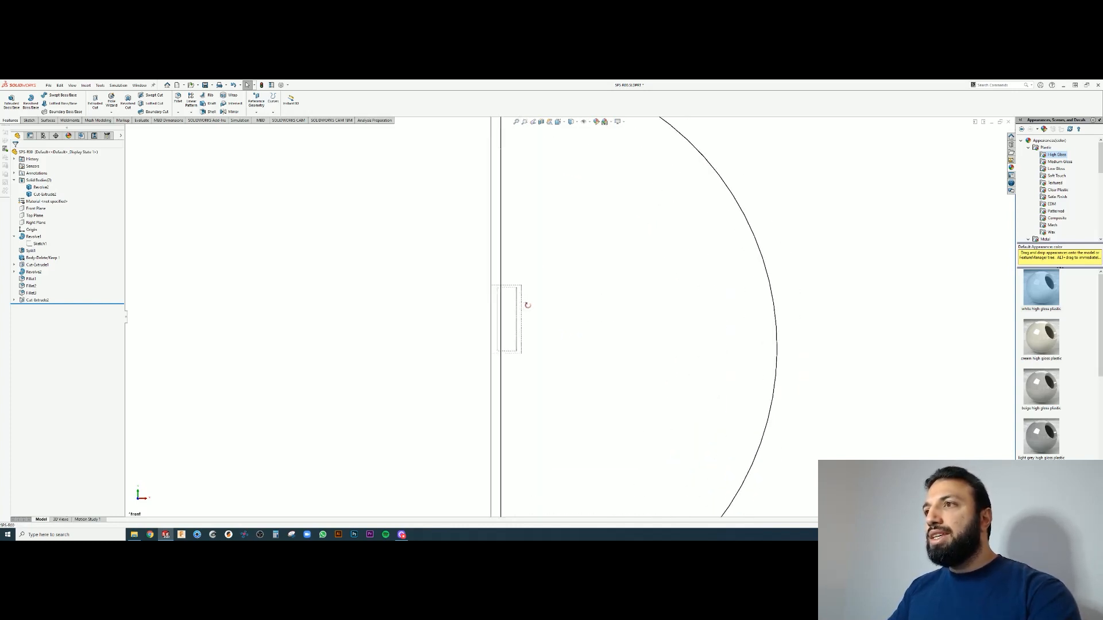
Orbit to the pocket opening, return to shaded display with edges, and examine the disc inside it up close
middle_click_drag(524, 305, 569, 338)
scroll(500, 313, "down", 3)
middle_click_drag(474, 309, 536, 253)
left_click(572, 122)
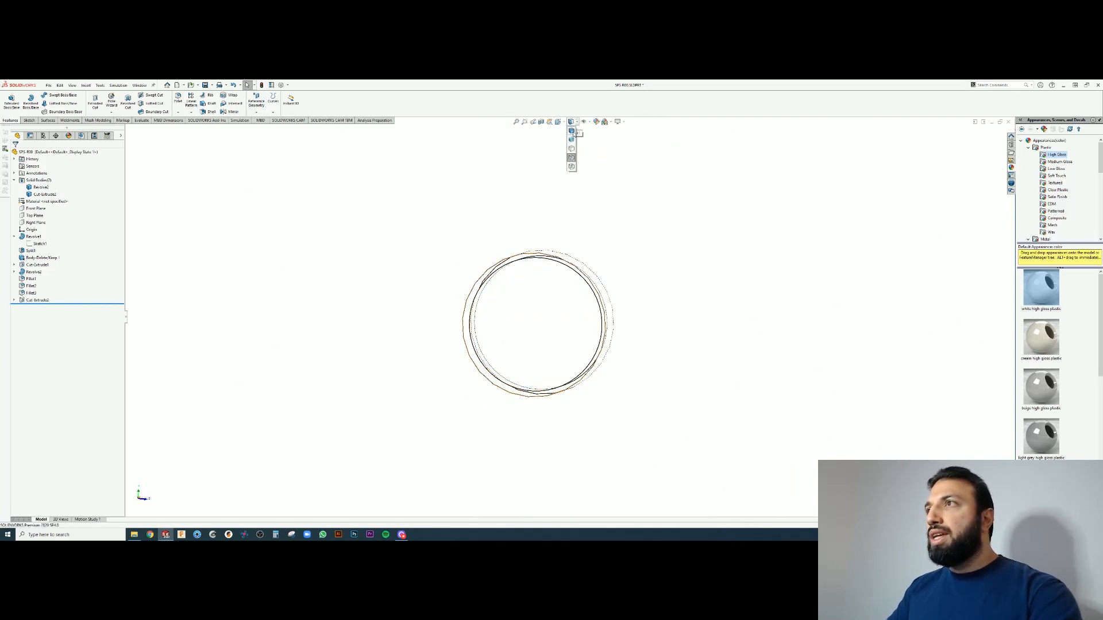
left_click(573, 131)
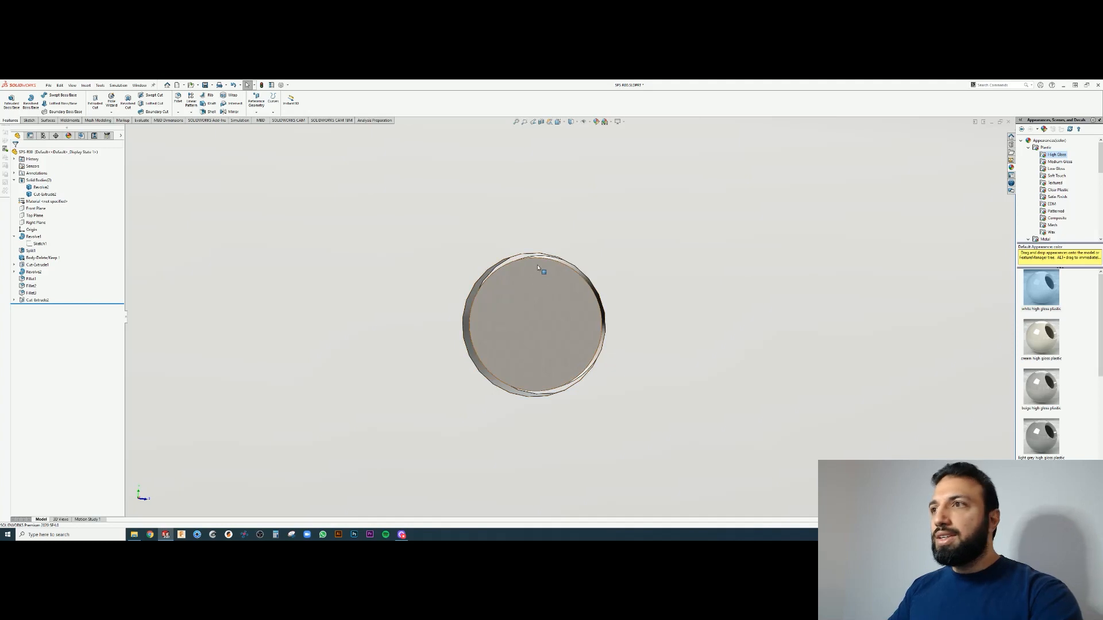
scroll(538, 267, "down", 3)
middle_click_drag(538, 267, 504, 270)
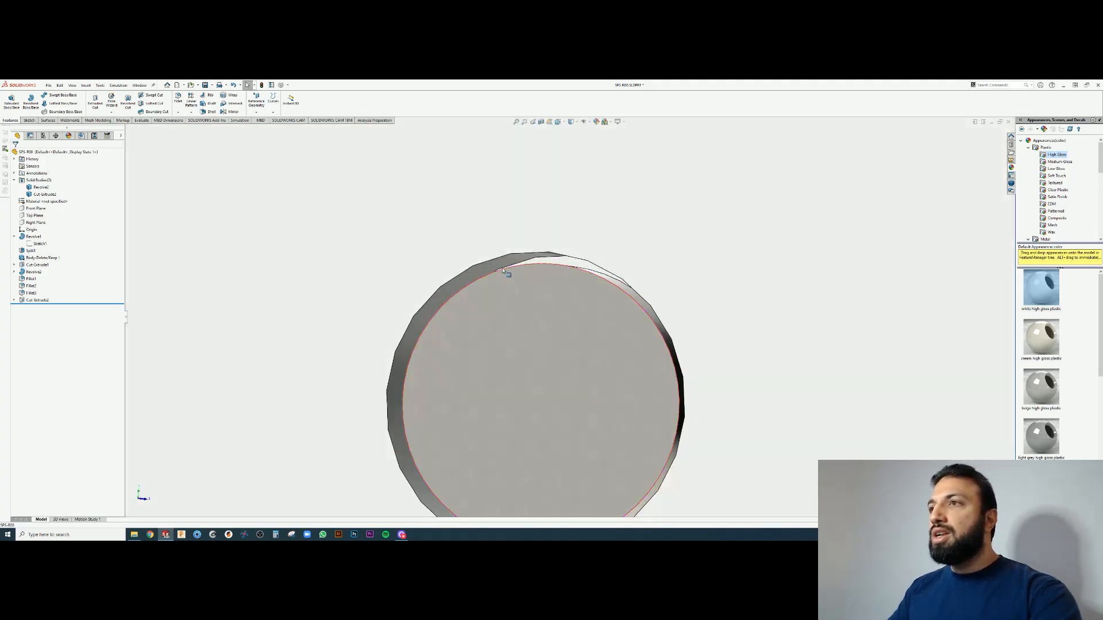
scroll(503, 270, "up", 3)
scroll(571, 315, "down", 1)
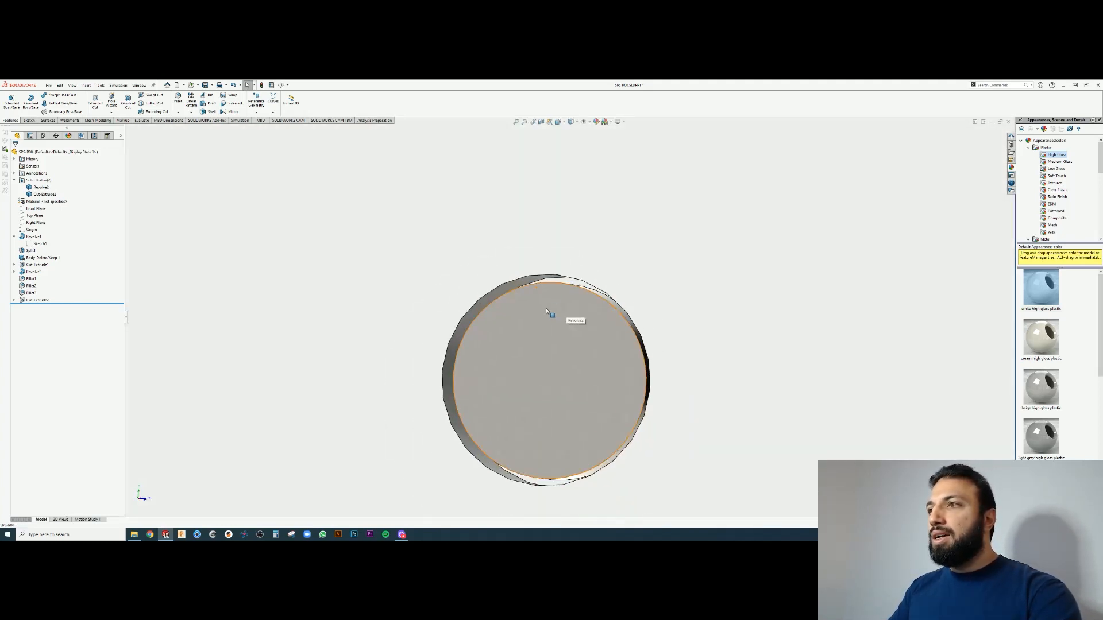
scroll(581, 316, "up", 3)
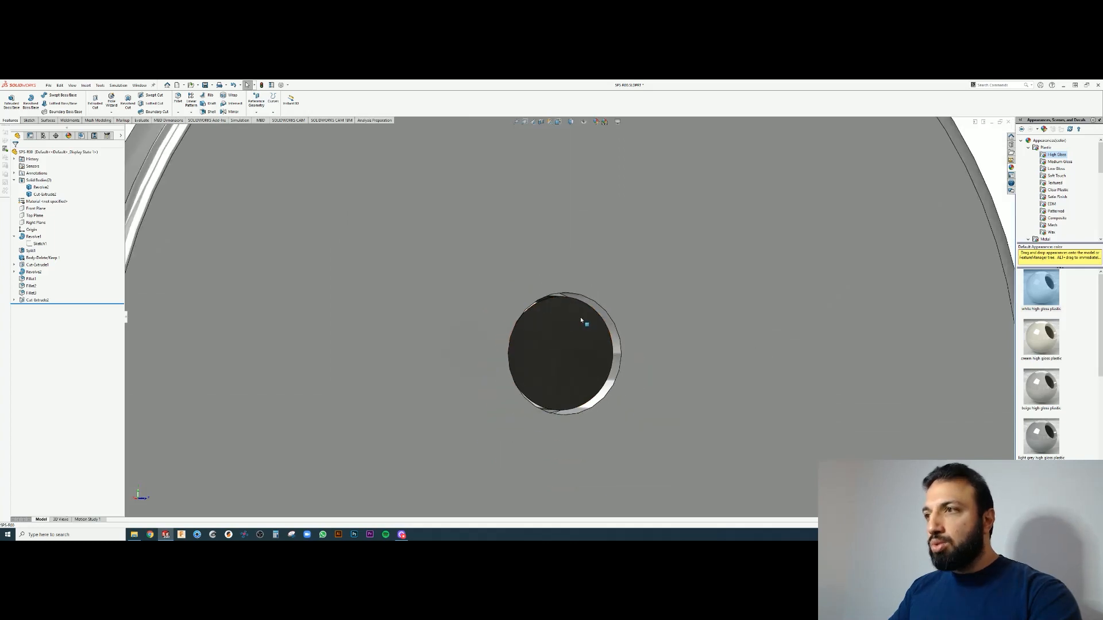
scroll(581, 320, "down", 2)
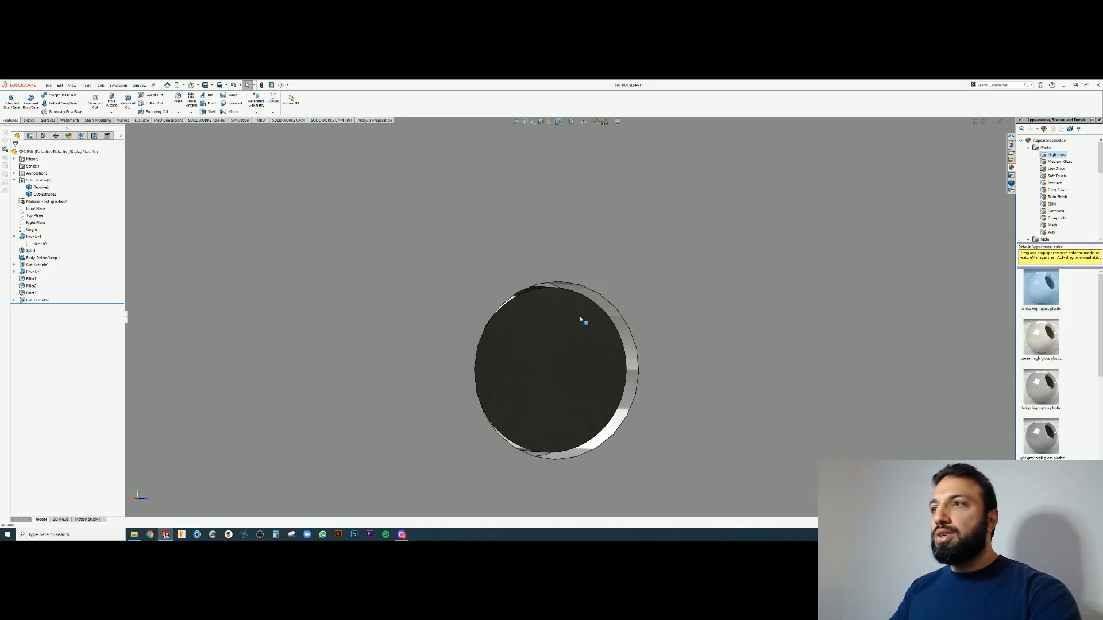
scroll(580, 320, "up", 3)
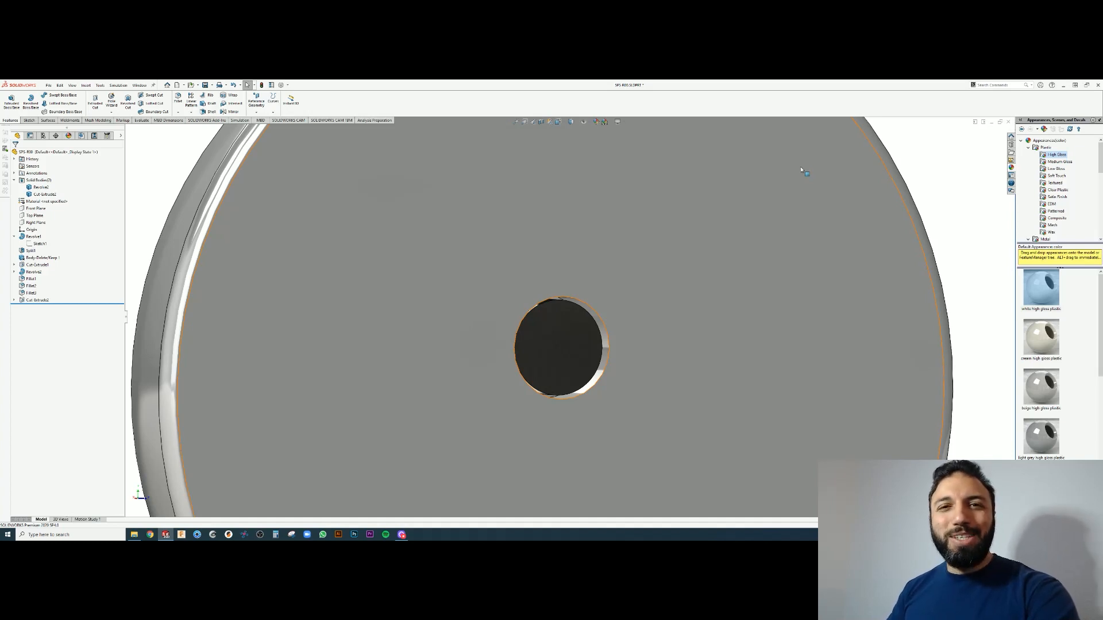
Examine the model in the front and left views and inspect the gap around the disc in its pocket
left_click(559, 122)
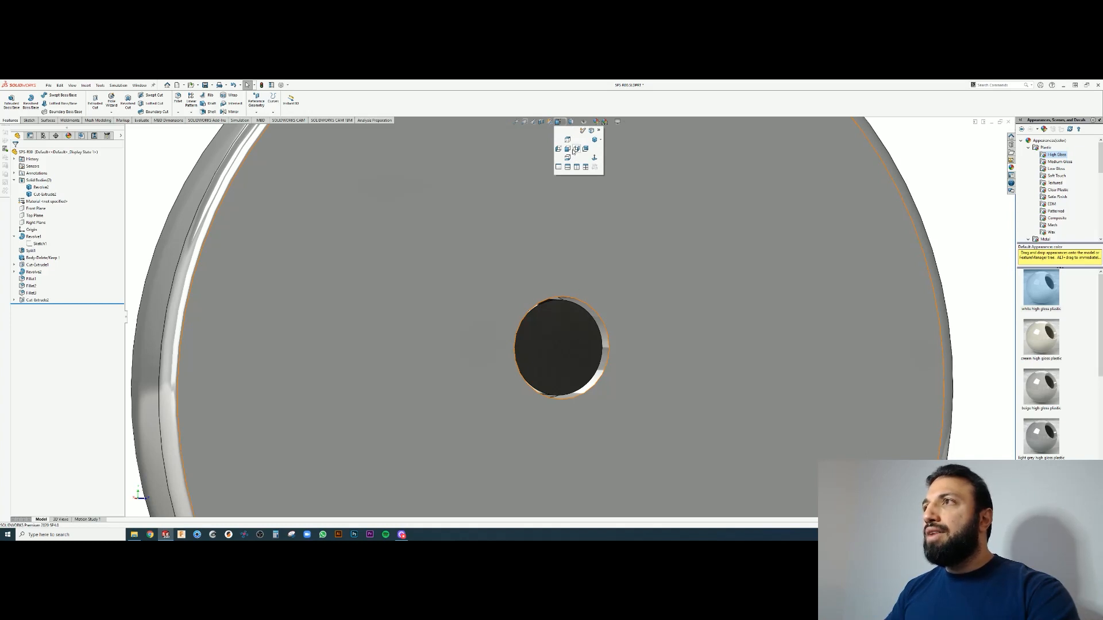
left_click(570, 151)
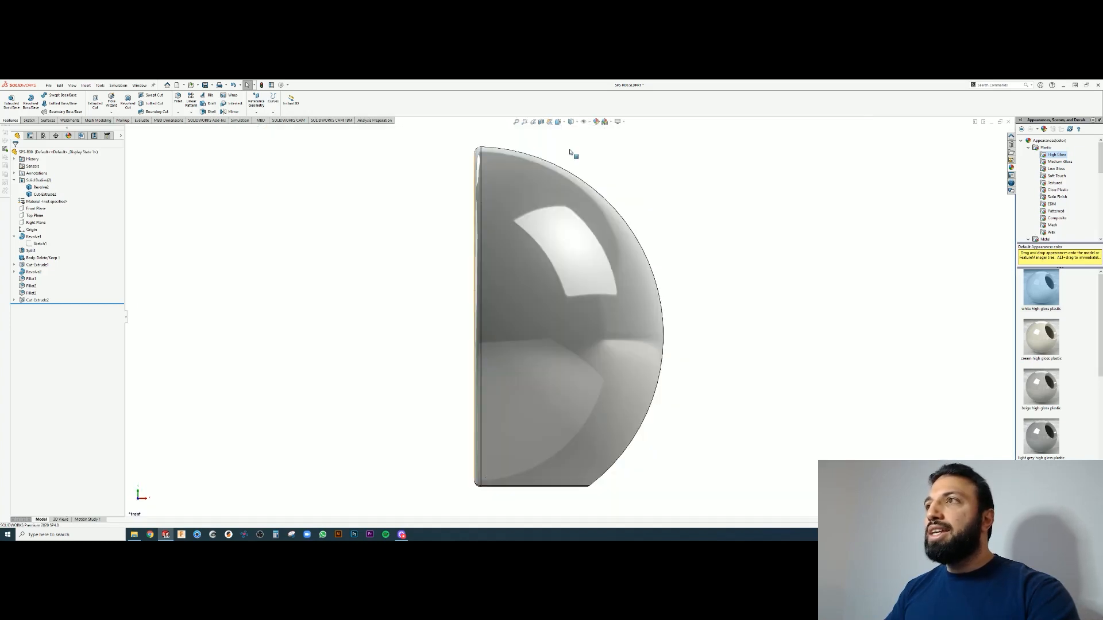
left_click(558, 122)
left_click(561, 149)
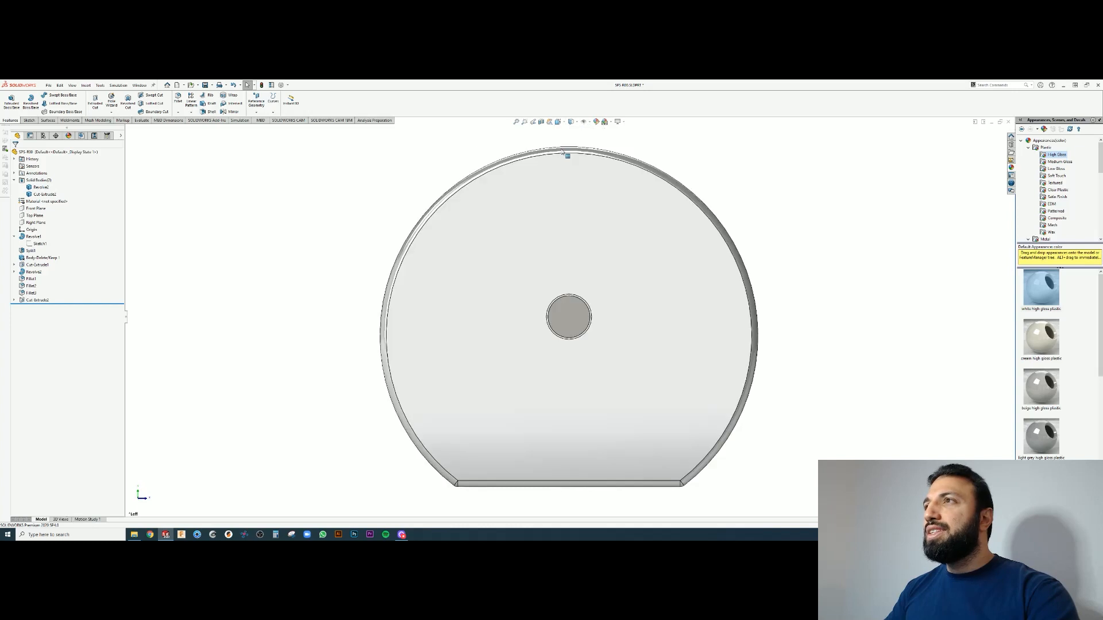
scroll(534, 340, "down", 4)
scroll(561, 299, "down", 3)
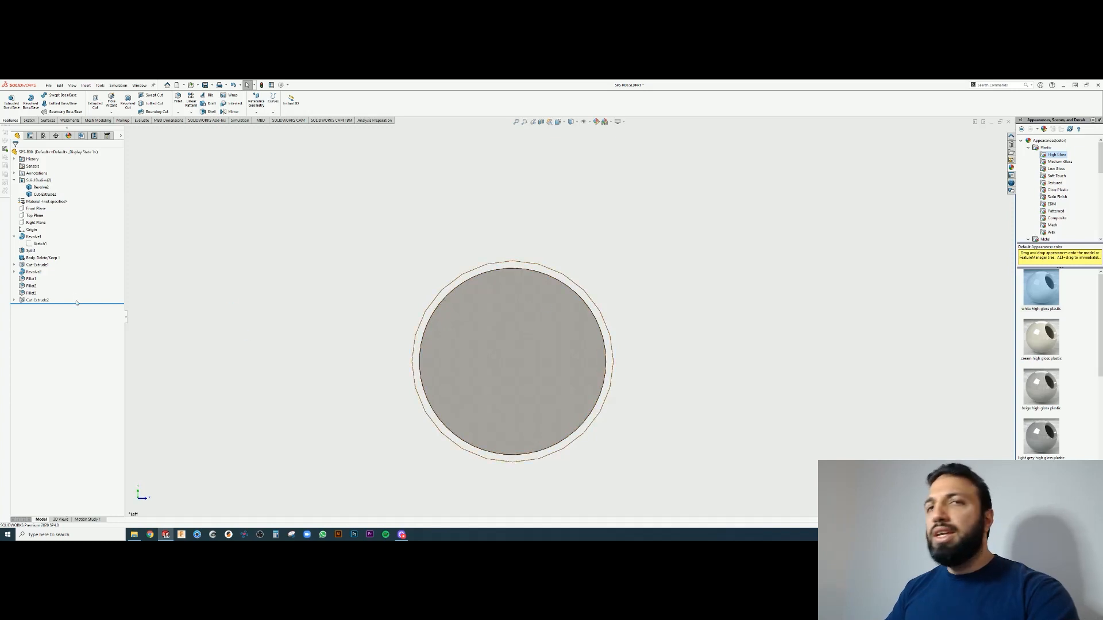
scroll(492, 329, "up", 4)
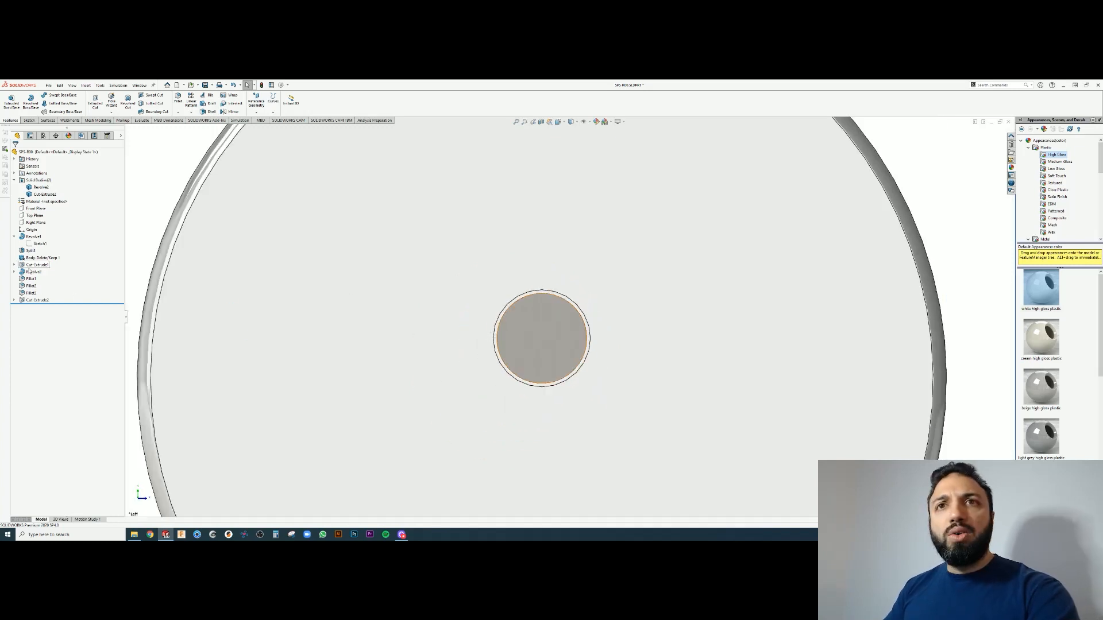
Open the sketch of the pocket cut, review its circle and offset dimension, and exit the sketch
left_click(15, 299)
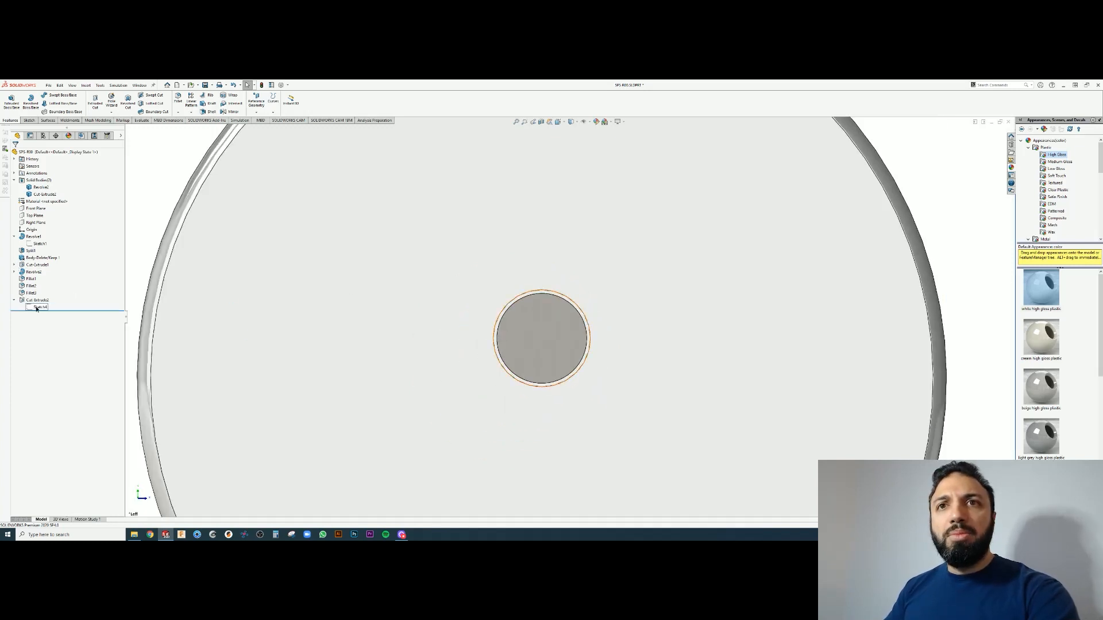
left_click(37, 308)
left_click(43, 288)
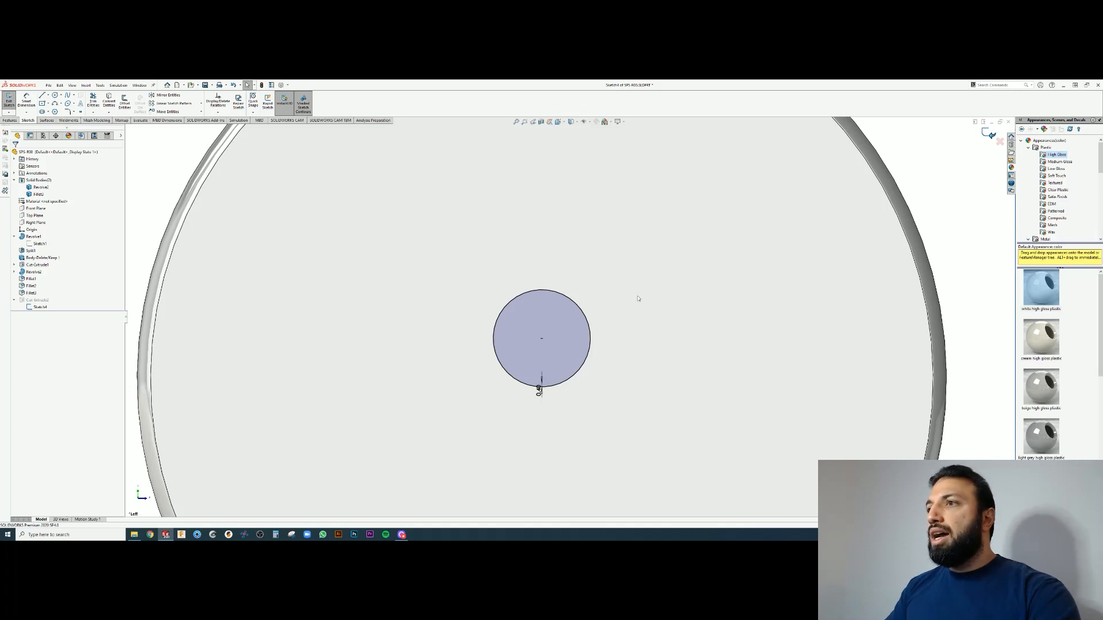
key("ctrl+b")
Display hidden edges in the front view and inspect the depth clearance between the disc's inner face and the pocket
left_click(563, 123)
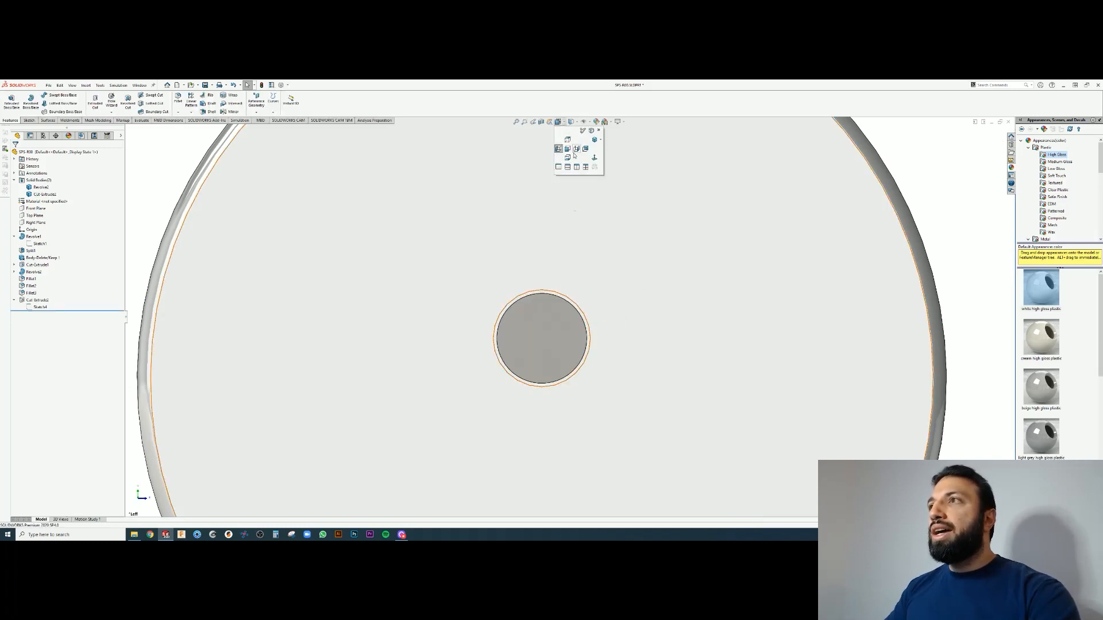
left_click(574, 154)
left_click(562, 122)
left_click(567, 149)
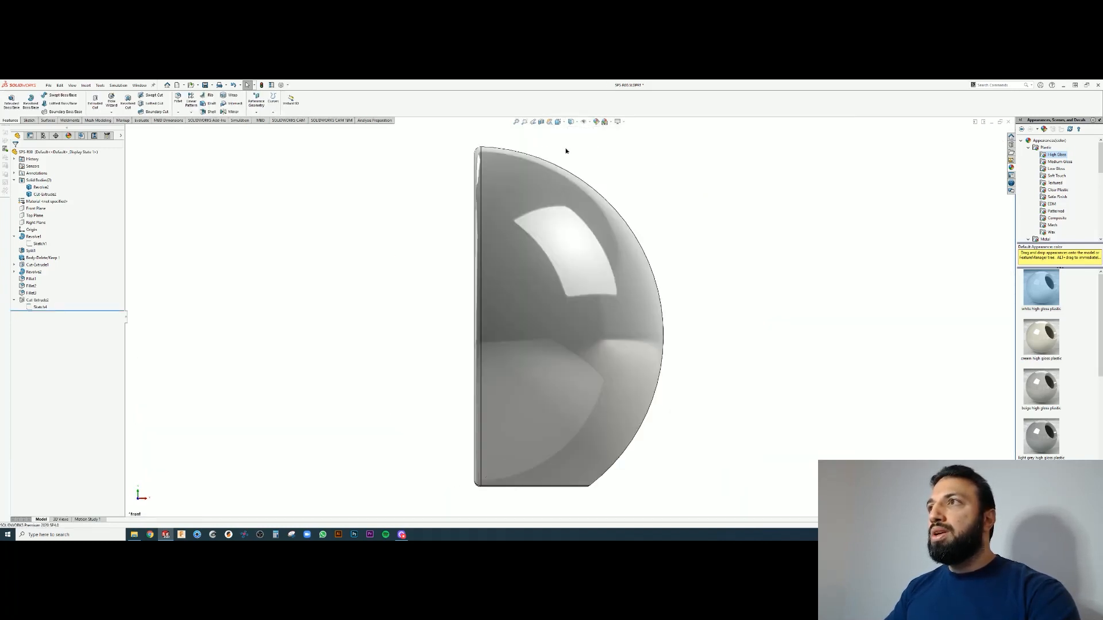
left_click(564, 123)
left_click(576, 123)
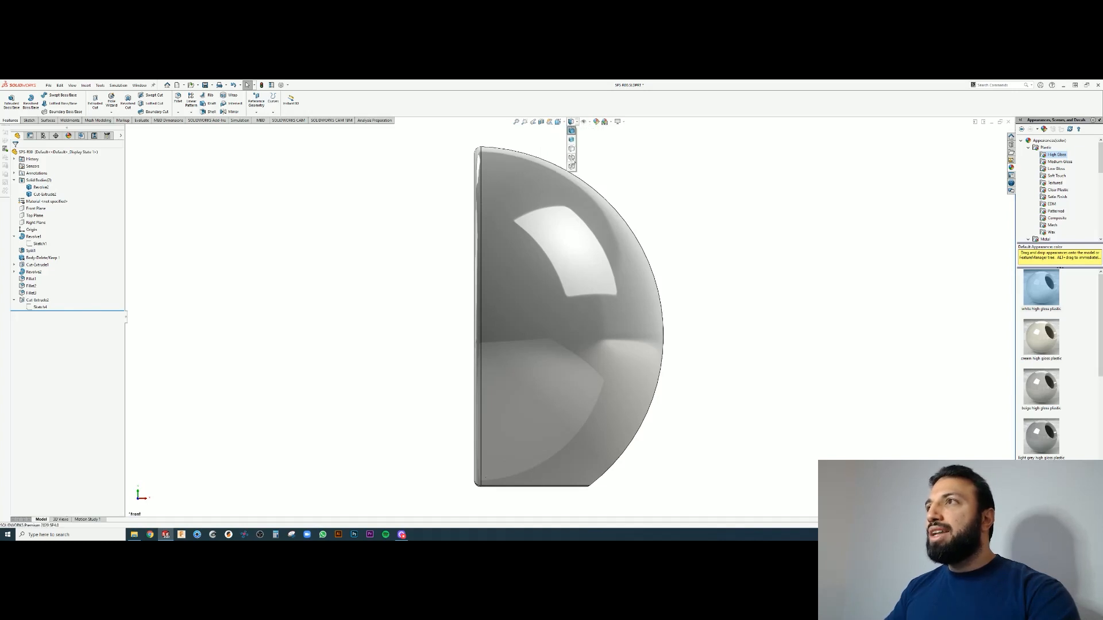
left_click(572, 159)
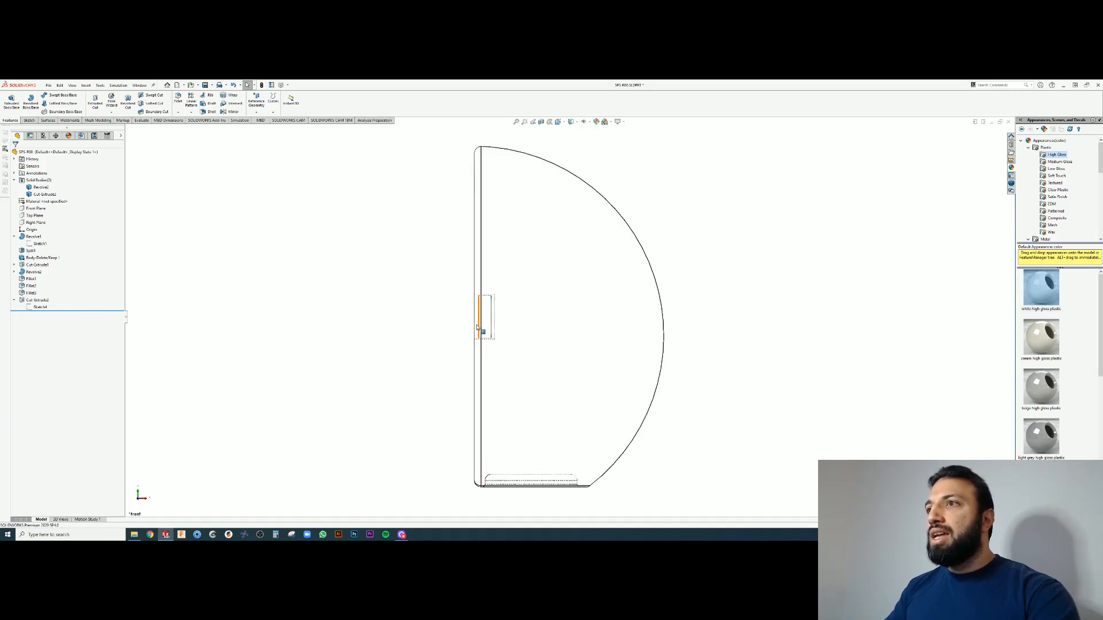
scroll(483, 322, "down", 6)
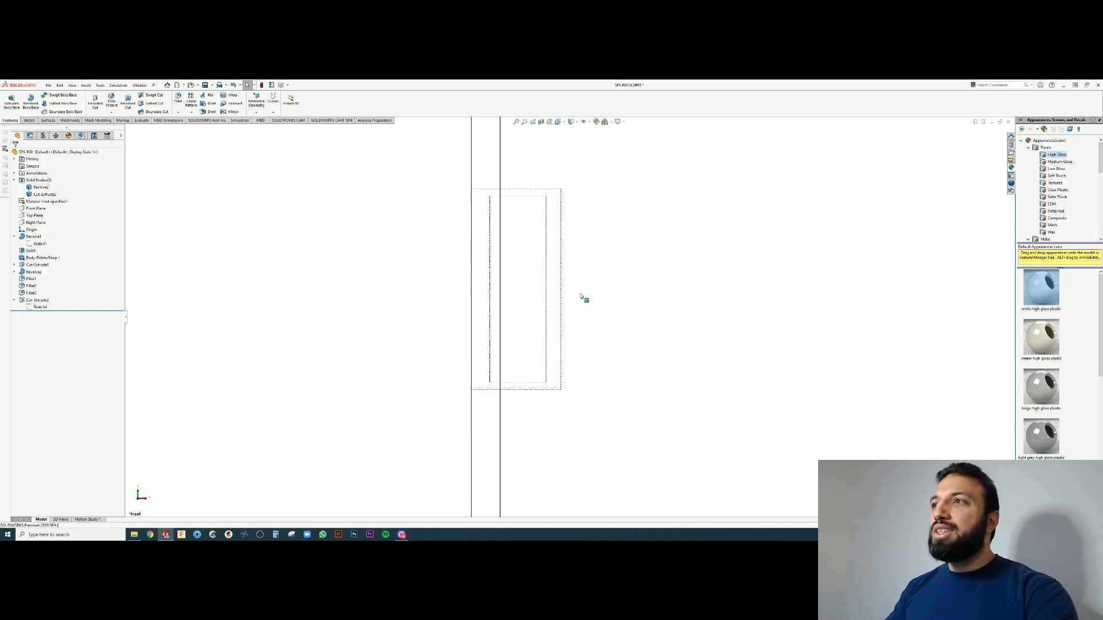
left_click(546, 217)
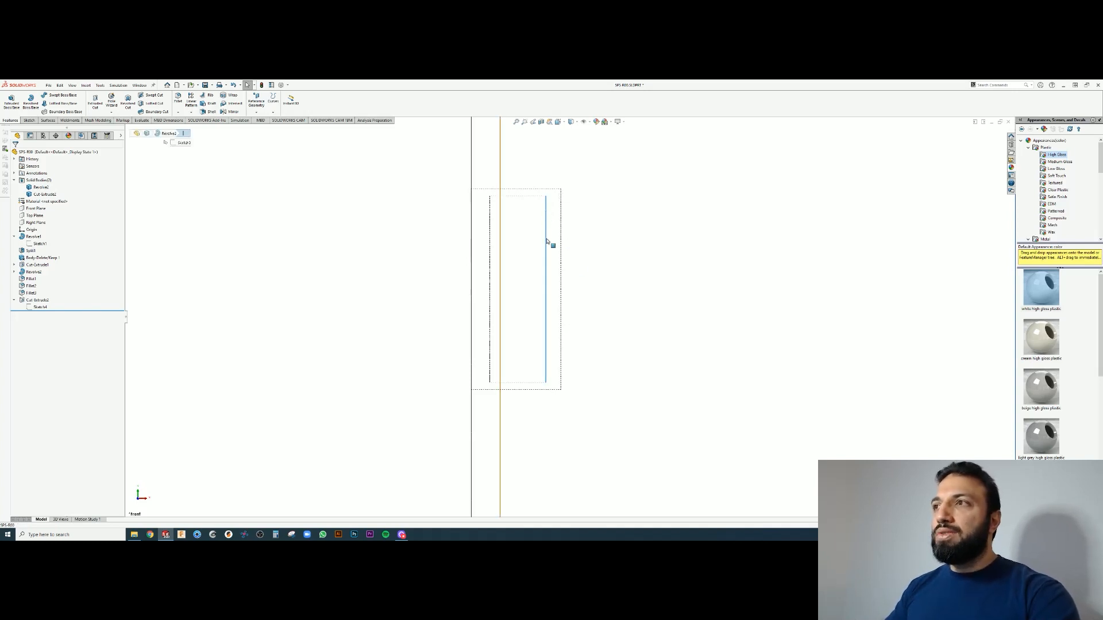
Open the pocket cut's definition, review its Offset From Surface end condition and offset distance, and close it
left_click(37, 300)
left_click(35, 280)
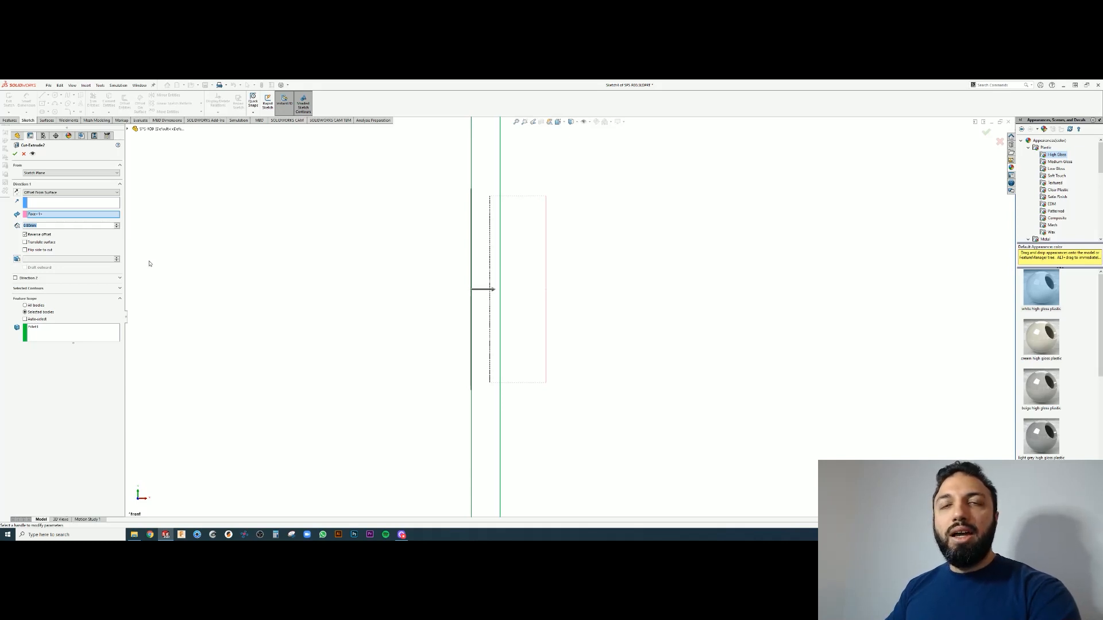
double_click(54, 226)
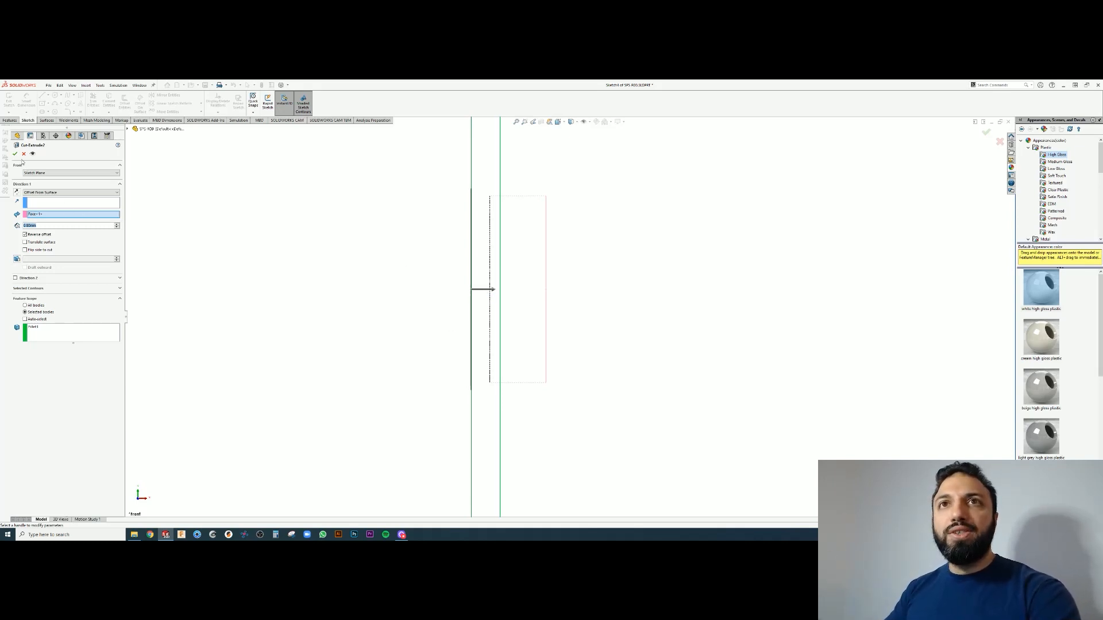
key("Return")
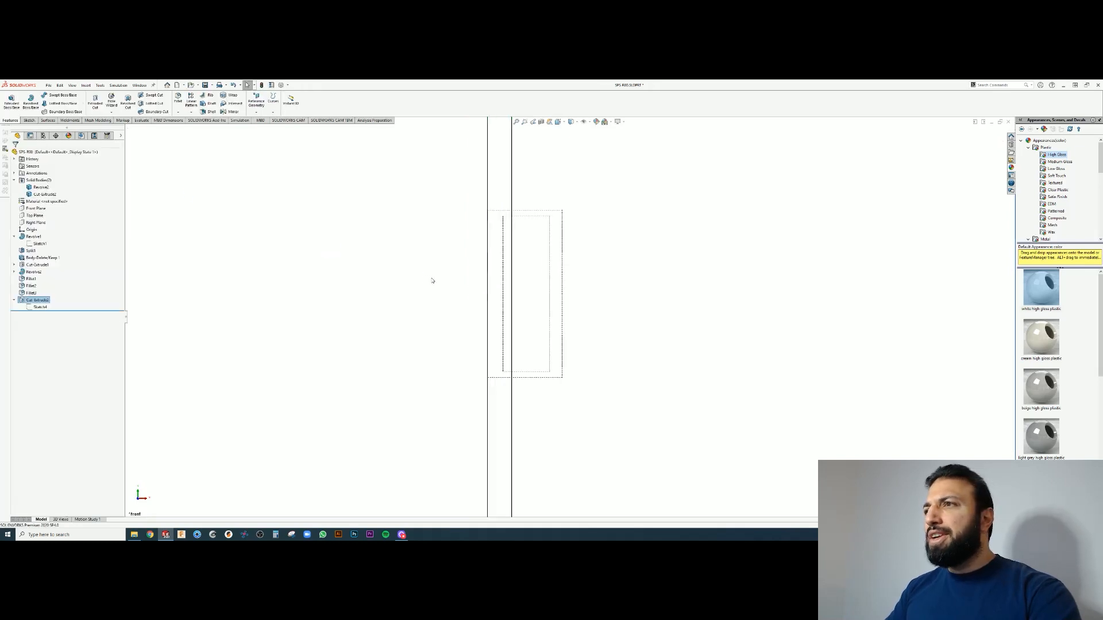
Examine the pocket from an angled view and review the settings of its cut feature again
scroll(431, 278, "up", 4)
scroll(548, 327, "down", 4)
middle_click_drag(548, 326, 689, 221)
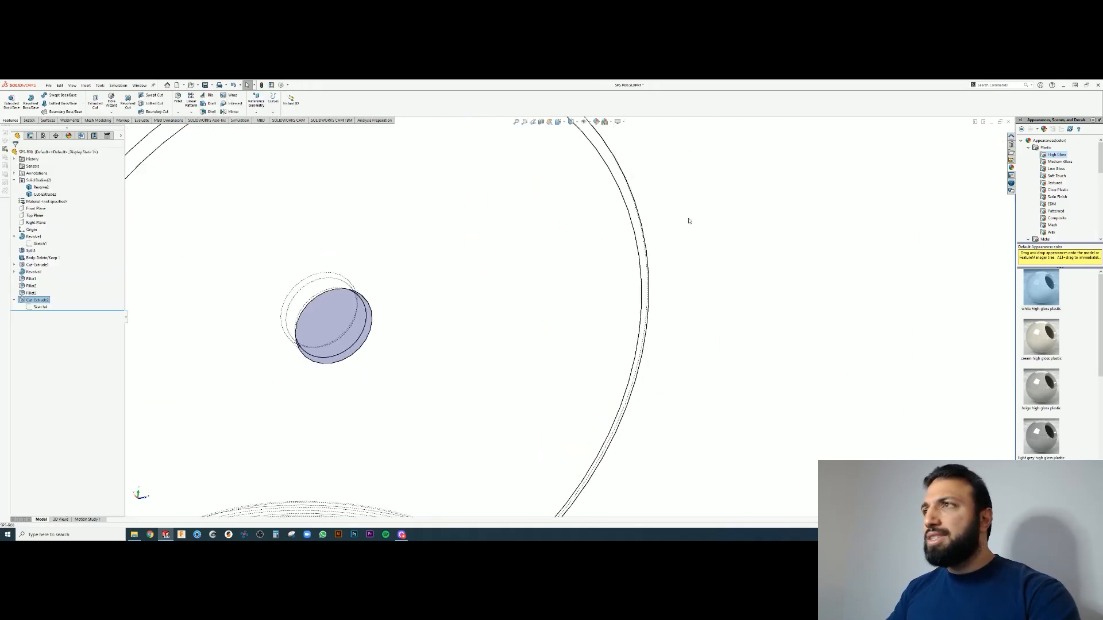
left_click(709, 183)
scroll(720, 183, "up", 5)
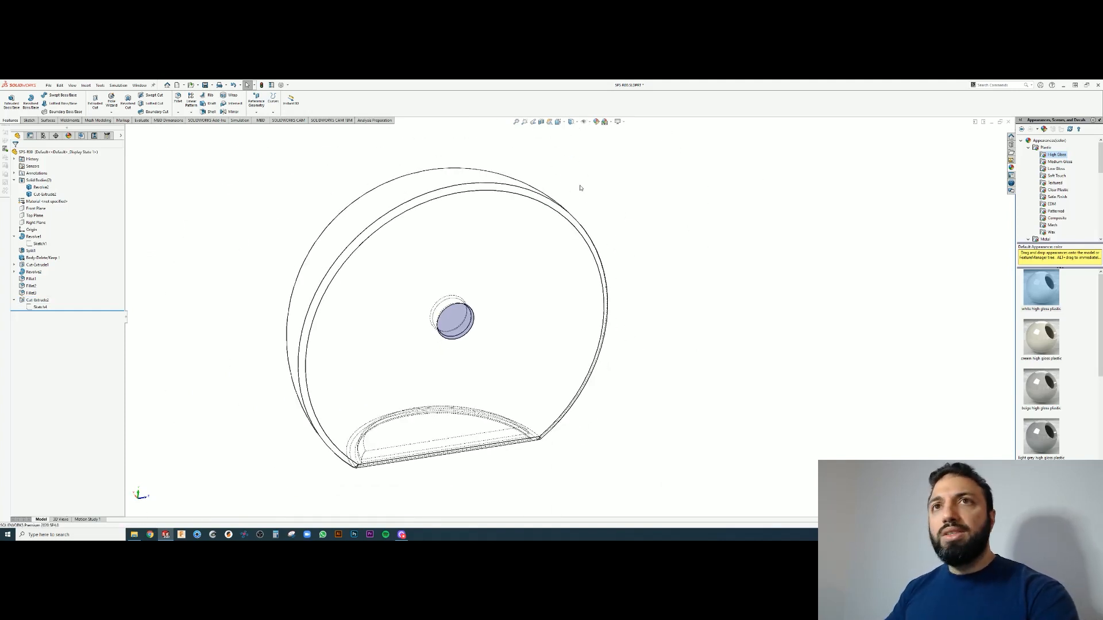
left_click(39, 301)
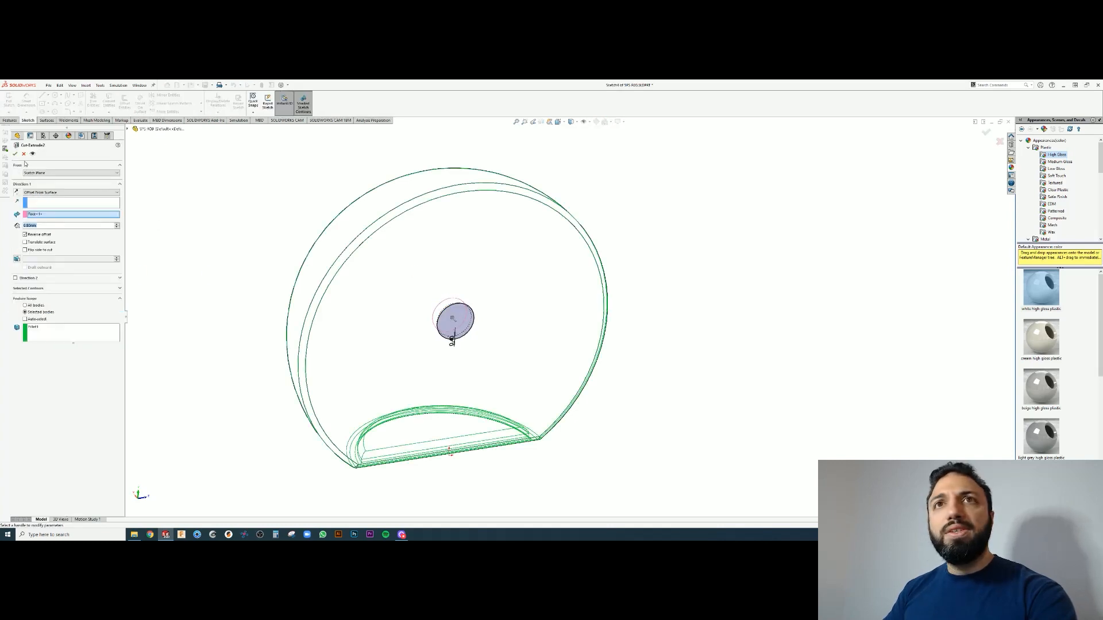
left_click(15, 154)
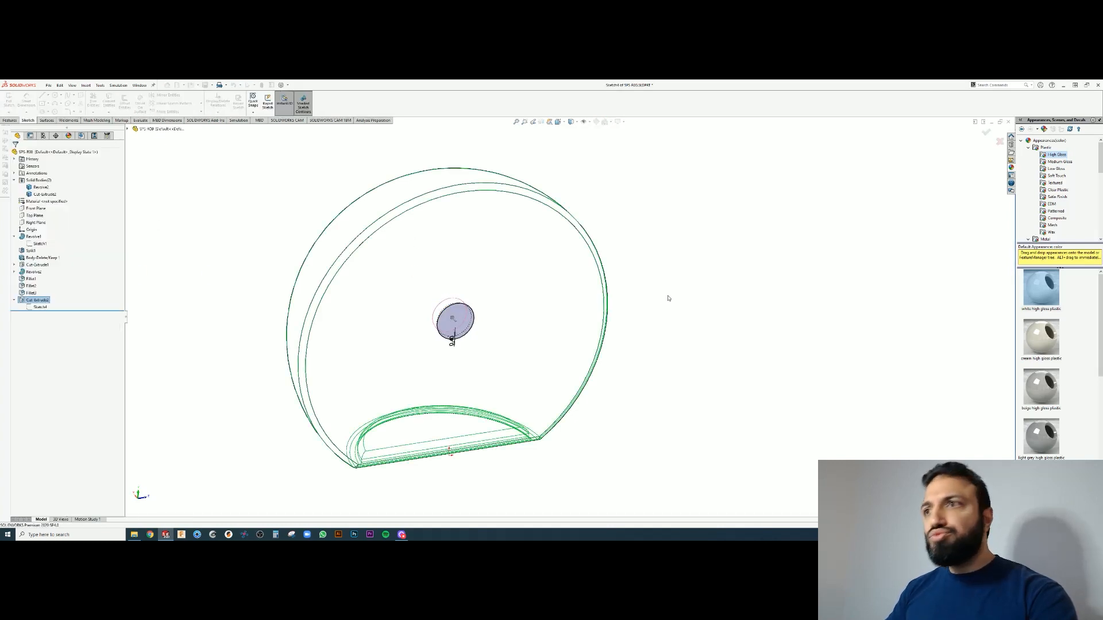
key("ctrl+1")
left_click(206, 113)
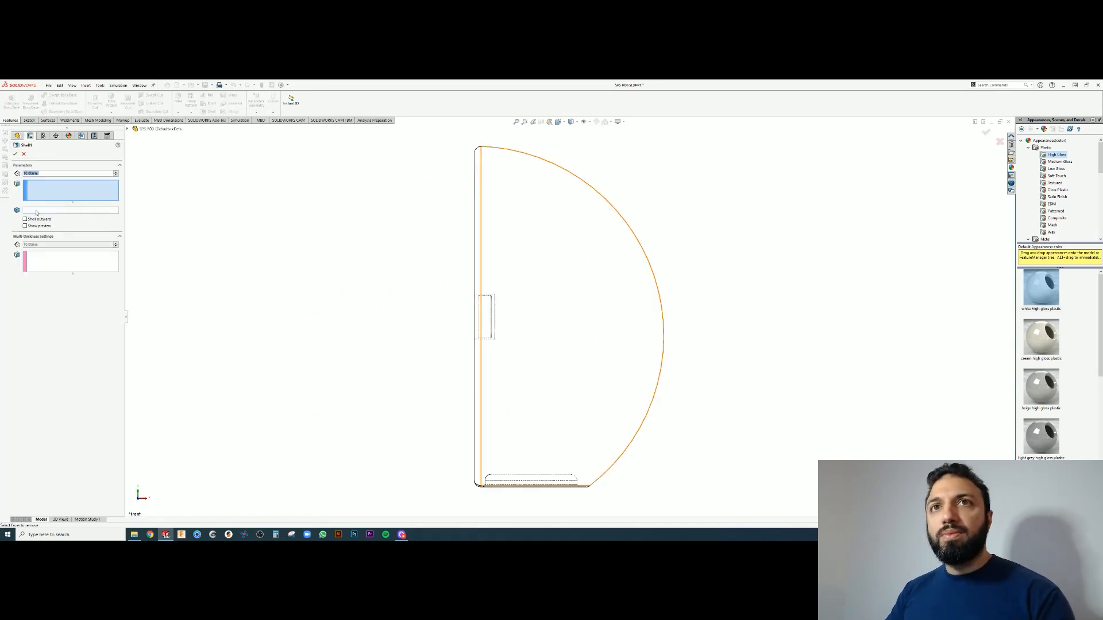
left_click(36, 212)
left_click(37, 227)
key("Escape")
left_click(209, 112)
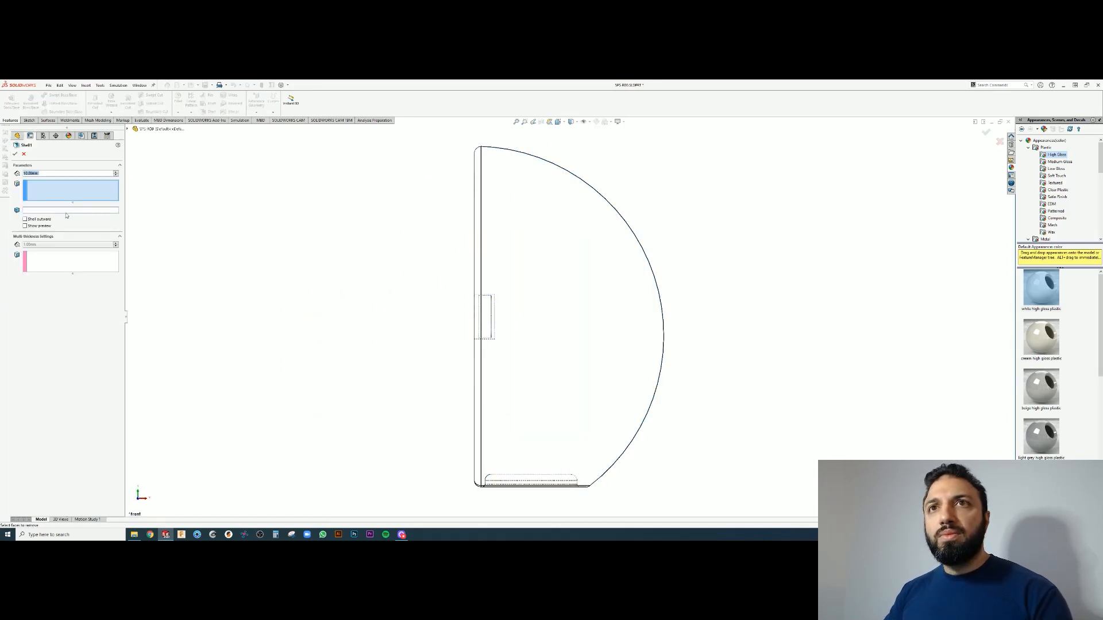
left_click(66, 211)
left_click(531, 211)
left_click(42, 220)
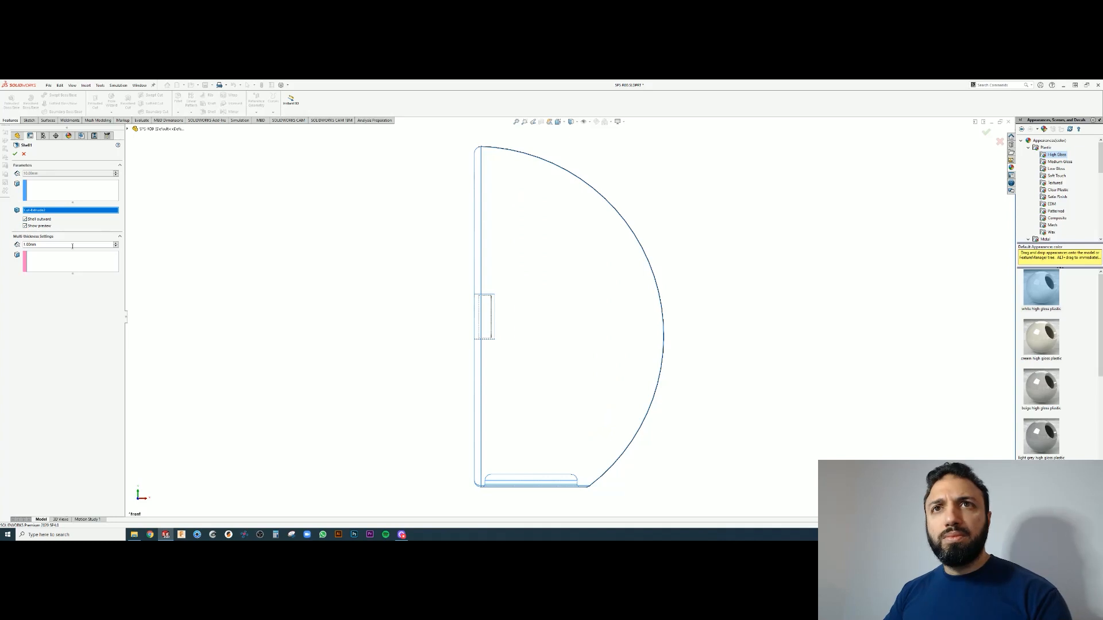
key("Escape")
Start a Shell on the half sphere with the base recess's floor as the only face to remove
left_click(209, 112)
left_click(552, 197)
left_click(42, 208)
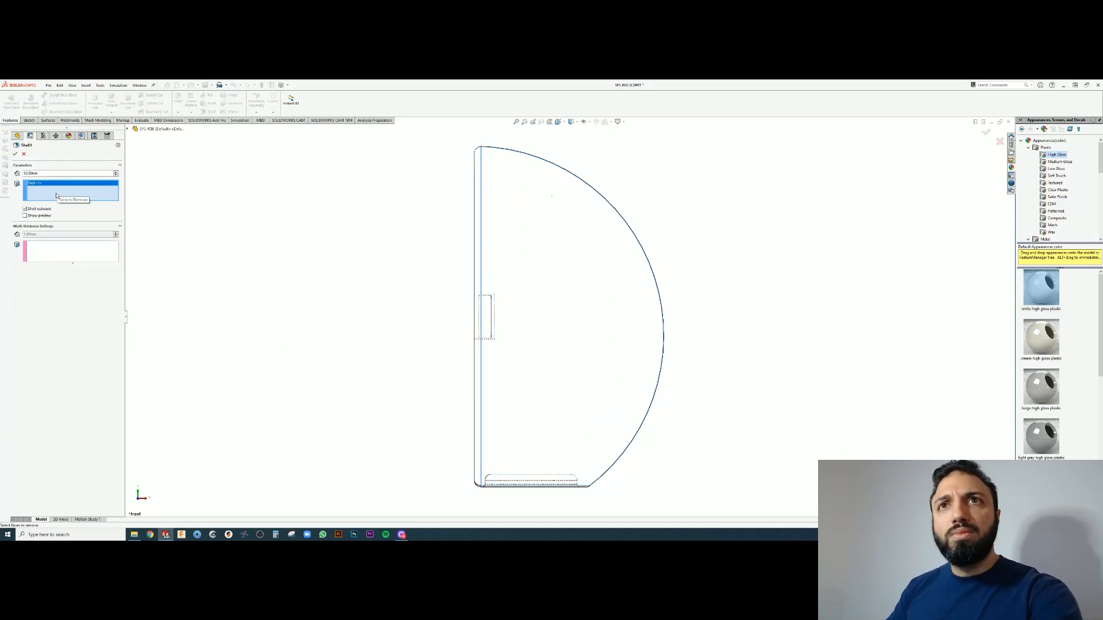
key("Delete")
left_click(70, 211)
left_click(103, 194)
scroll(542, 426, "up", 2)
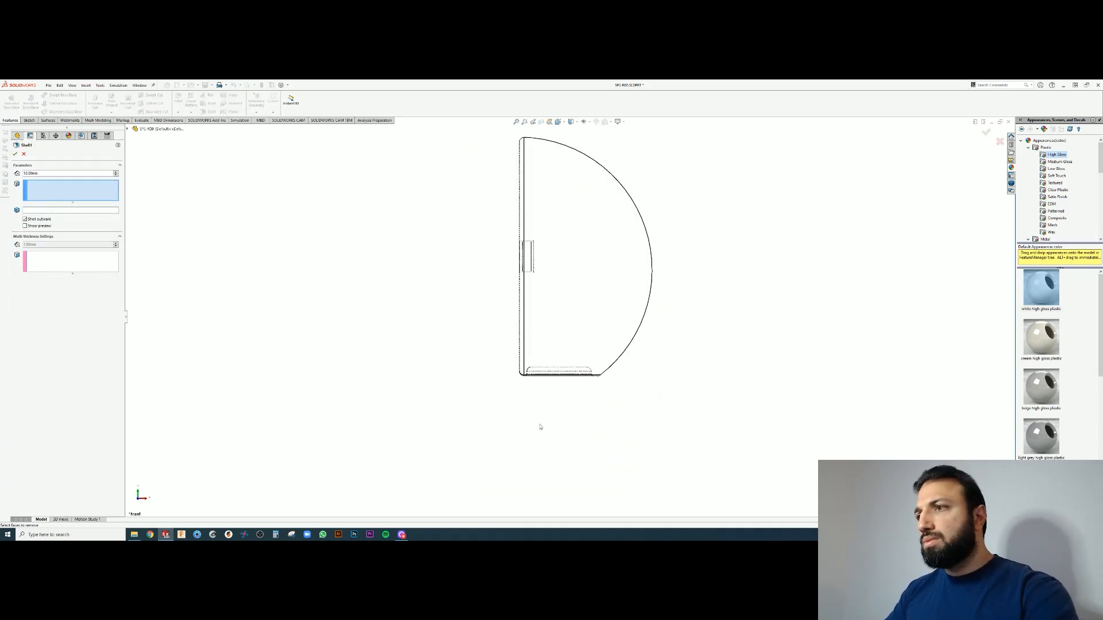
middle_click_drag(542, 425, 560, 345)
left_click(530, 331)
Set the shell thickness to 2 mm, direct it inward, and preview it in the front view
double_click(62, 174)
type("2")
key("Return")
left_click(40, 216)
left_click(40, 209)
key("ctrl+4")
key("ctrl+1")
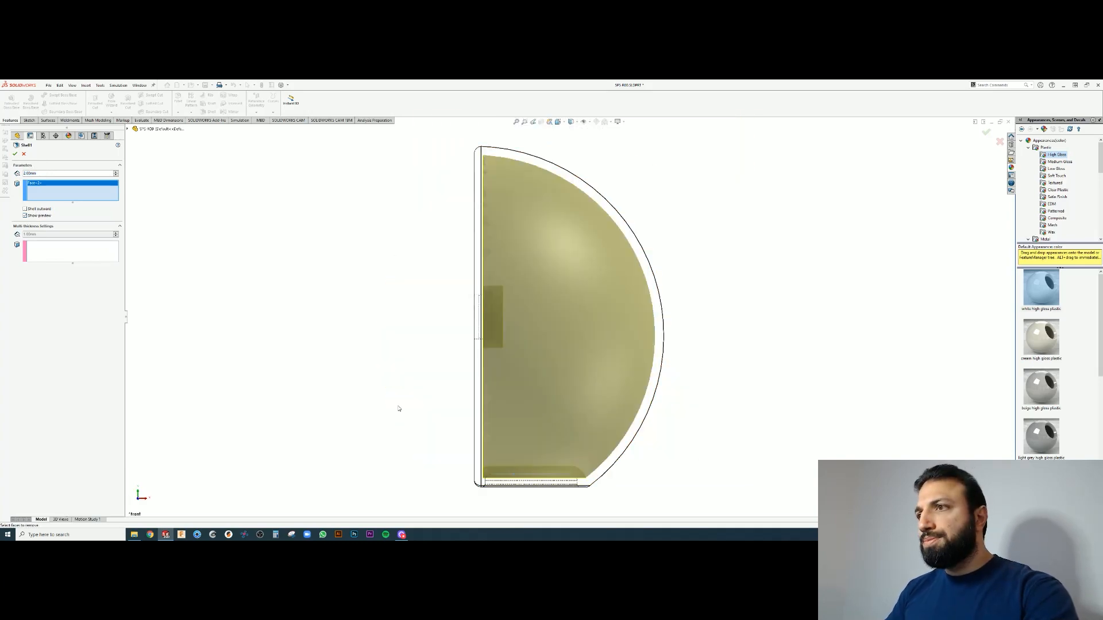
Set the shell's wall thickness to 1 mm and apply the shell
double_click(53, 174)
type("1")
key("Return")
key("Return")
Return to shaded display with edges and turn on a section view exposing the shelled interior
left_click(572, 122)
left_click(571, 131)
middle_click_drag(517, 345, 597, 298)
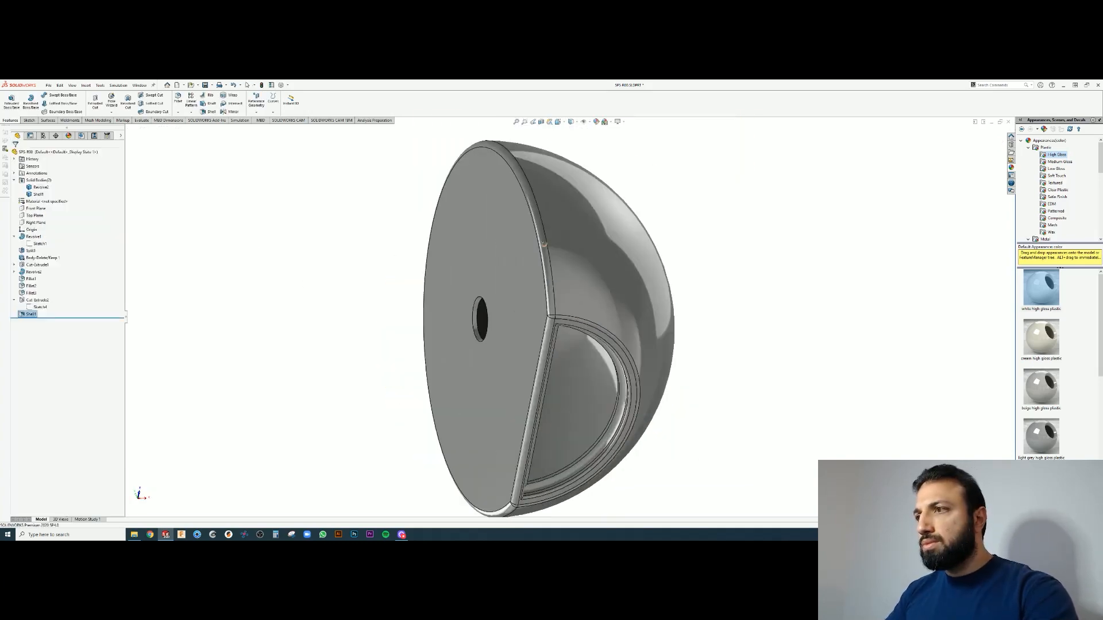
scroll(543, 328, "up", 3)
left_click(541, 121)
key("Return")
mouse_move(505, 321)
middle_mouse_down()
mouse_move(427, 335)
mouse_move(525, 266)
mouse_move(450, 356)
mouse_move(502, 317)
mouse_move(562, 296)
mouse_move(520, 327)
mouse_move(547, 315)
mouse_move(561, 323)
middle_mouse_up()
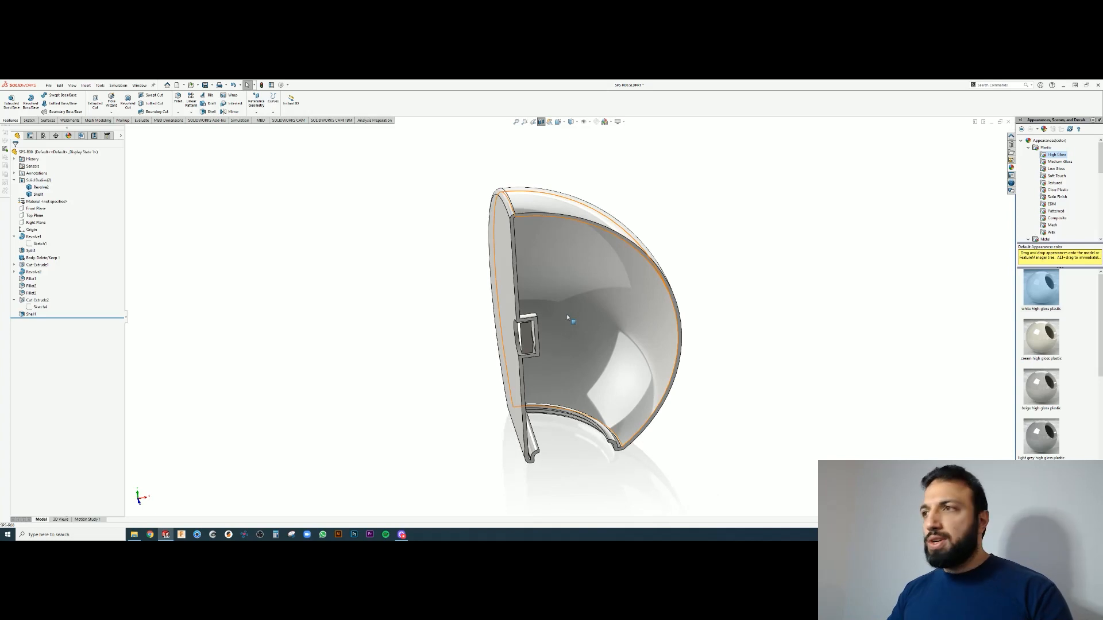
Examine the sectioned shell, checking the walls around the disc pocket and the lip of the base opening
scroll(566, 317, "down", 2)
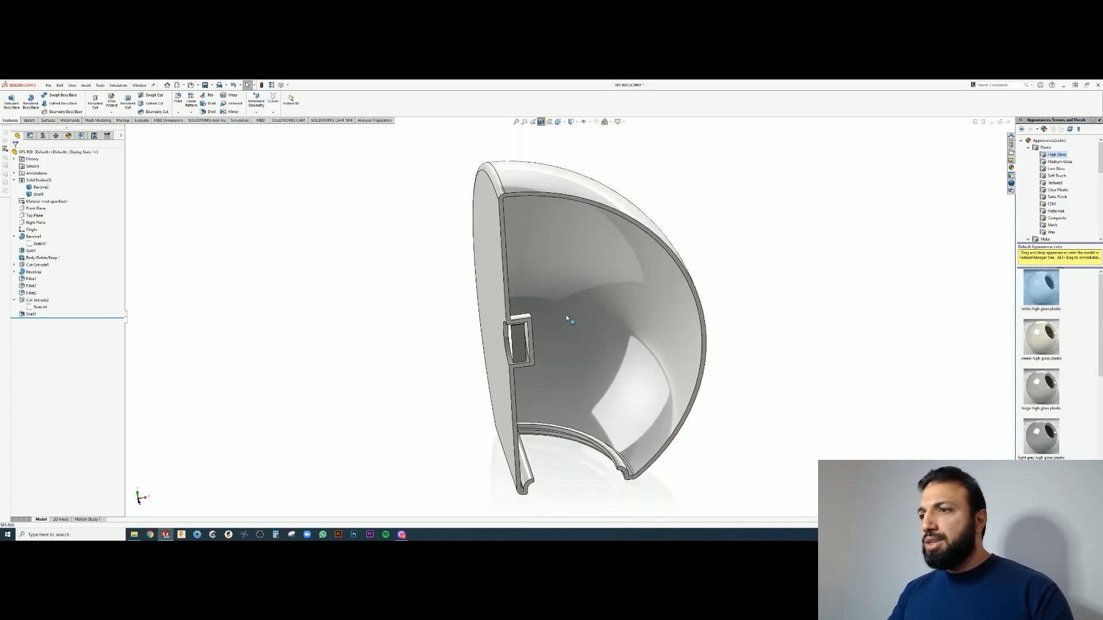
middle_click_drag(545, 356, 554, 320)
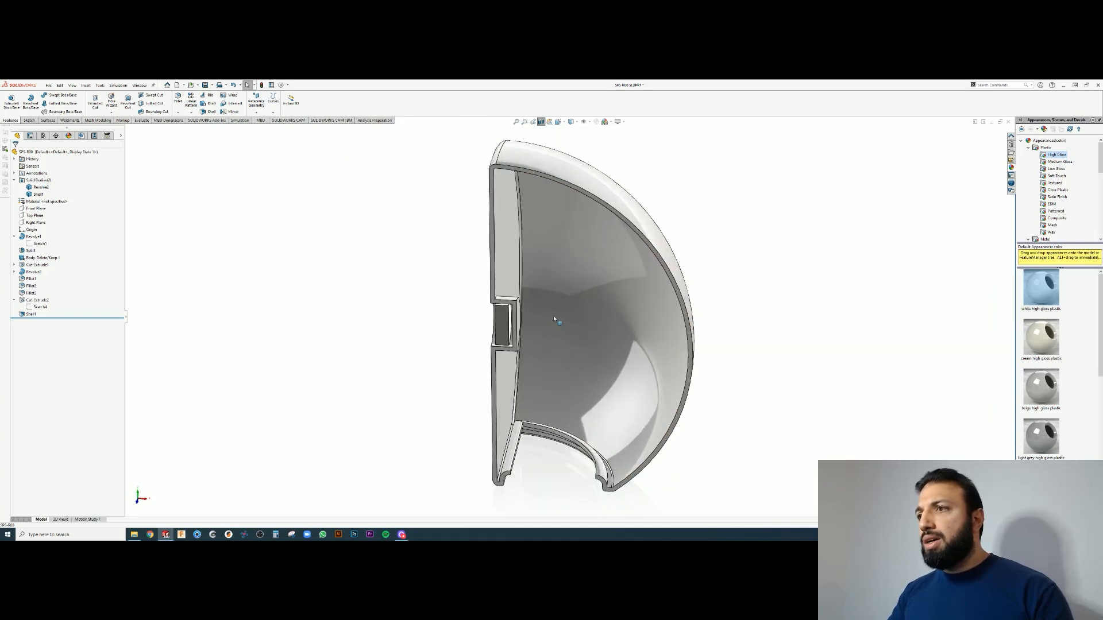
scroll(490, 301, "down", 5)
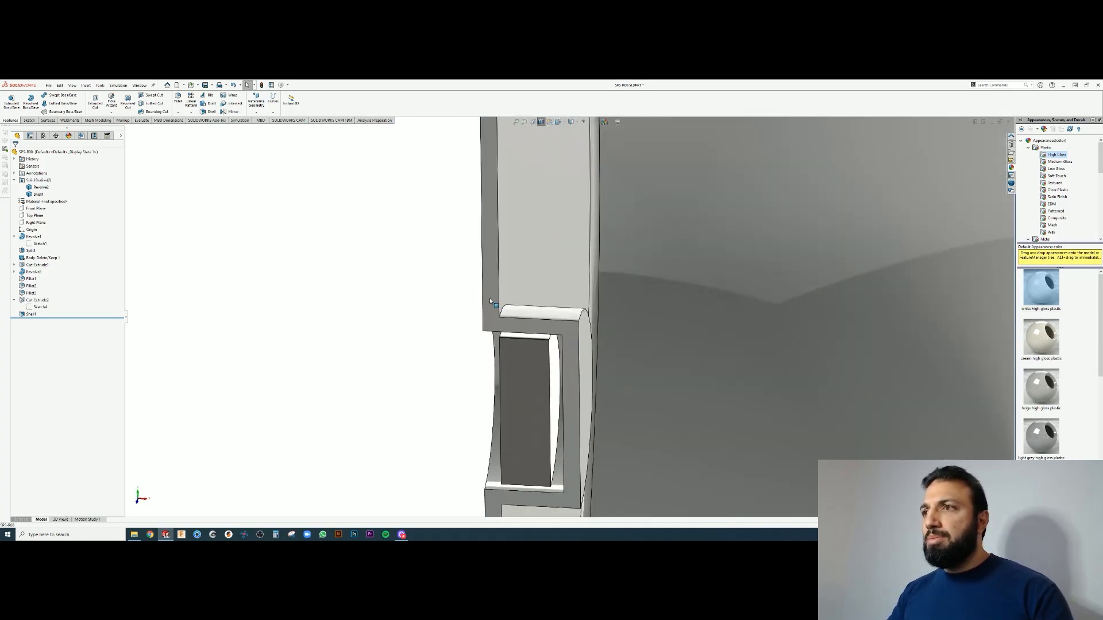
scroll(494, 301, "up", 5)
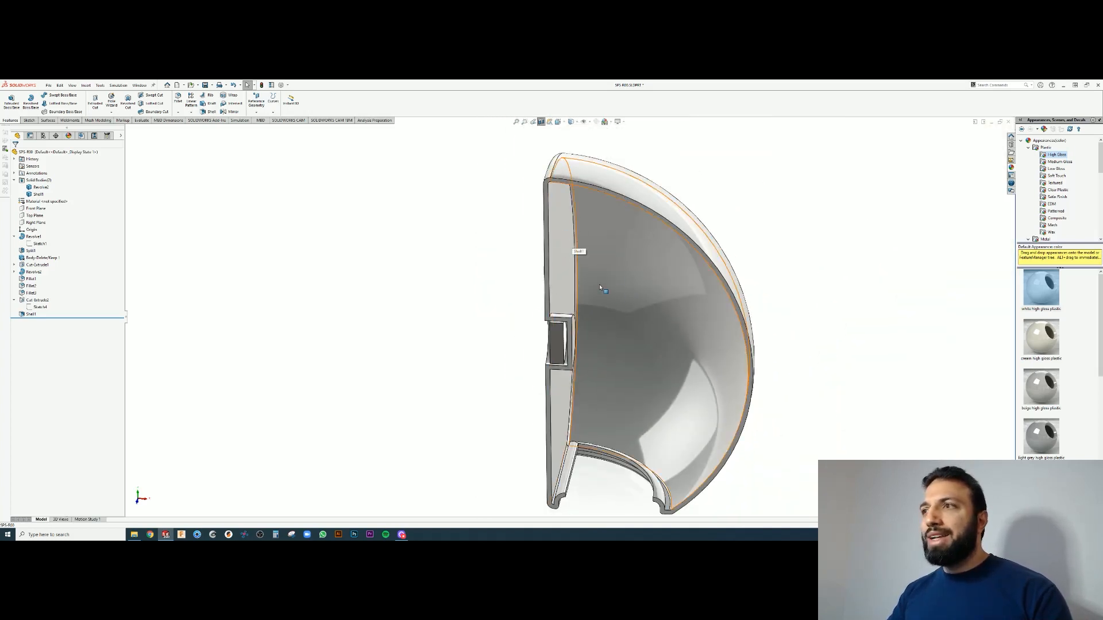
scroll(572, 317, "up", 1)
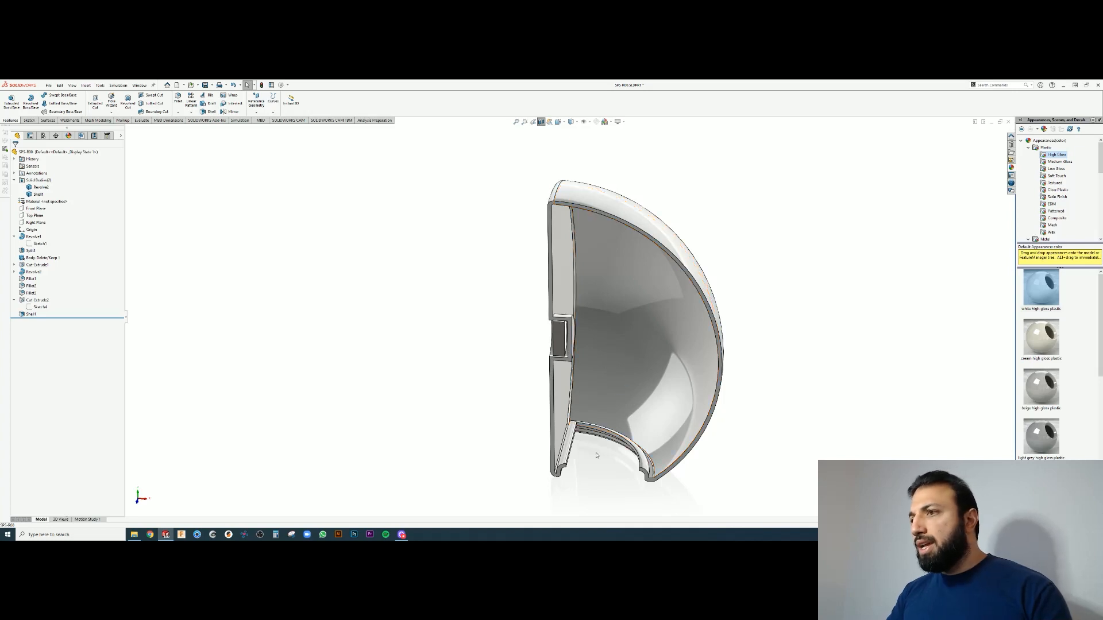
mouse_move(595, 456)
middle_mouse_down()
mouse_move(527, 426)
mouse_move(586, 458)
middle_mouse_up()
scroll(575, 420, "down", 8)
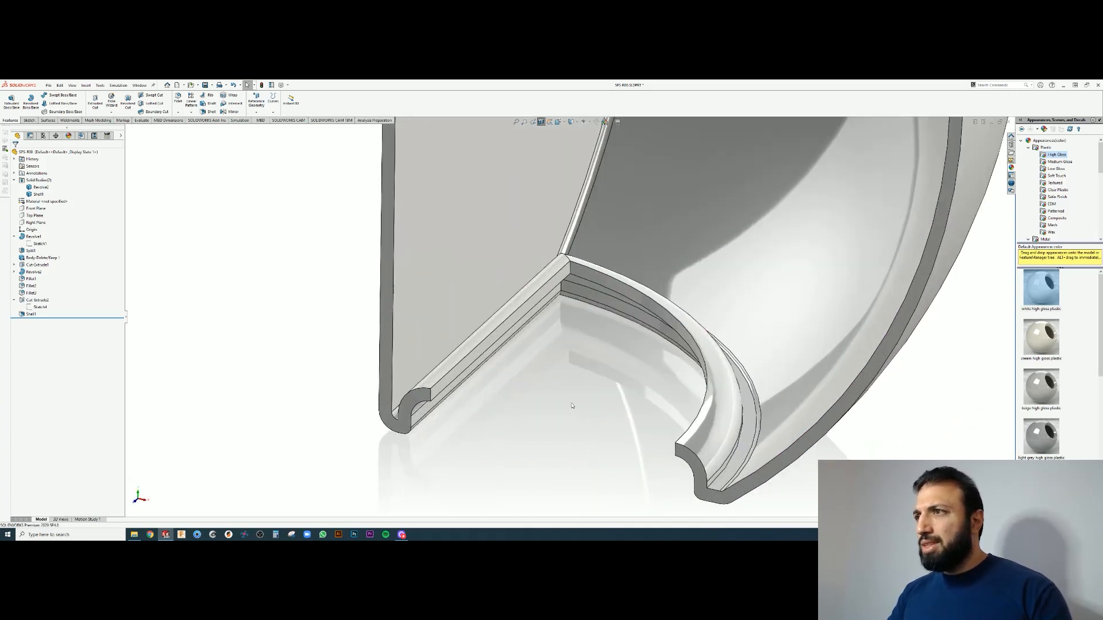
scroll(521, 378, "up", 6)
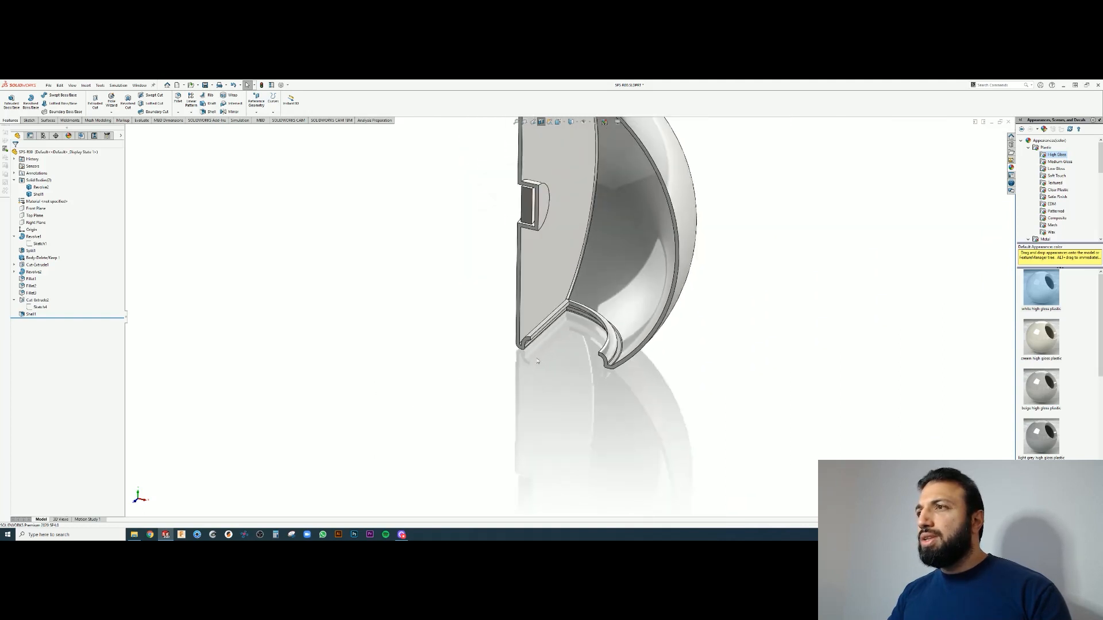
Examine the sectioned lip of the base opening, then turn off the section and inspect the base recess from below
scroll(563, 339, "down", 4)
scroll(567, 340, "up", 1)
scroll(567, 340, "up", 5)
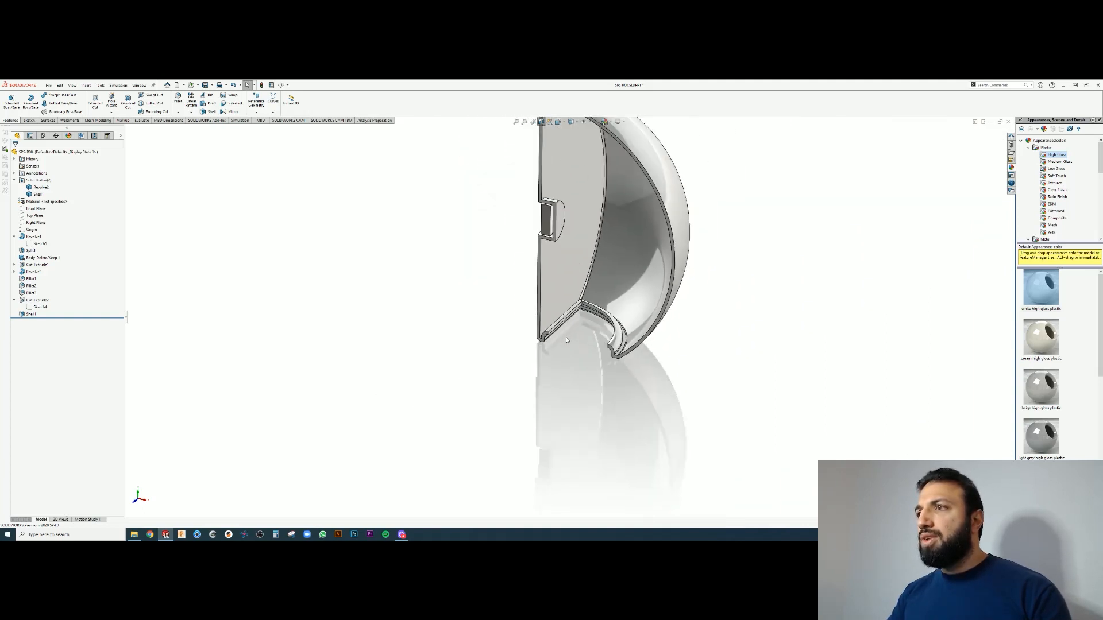
scroll(625, 262, "down", 3)
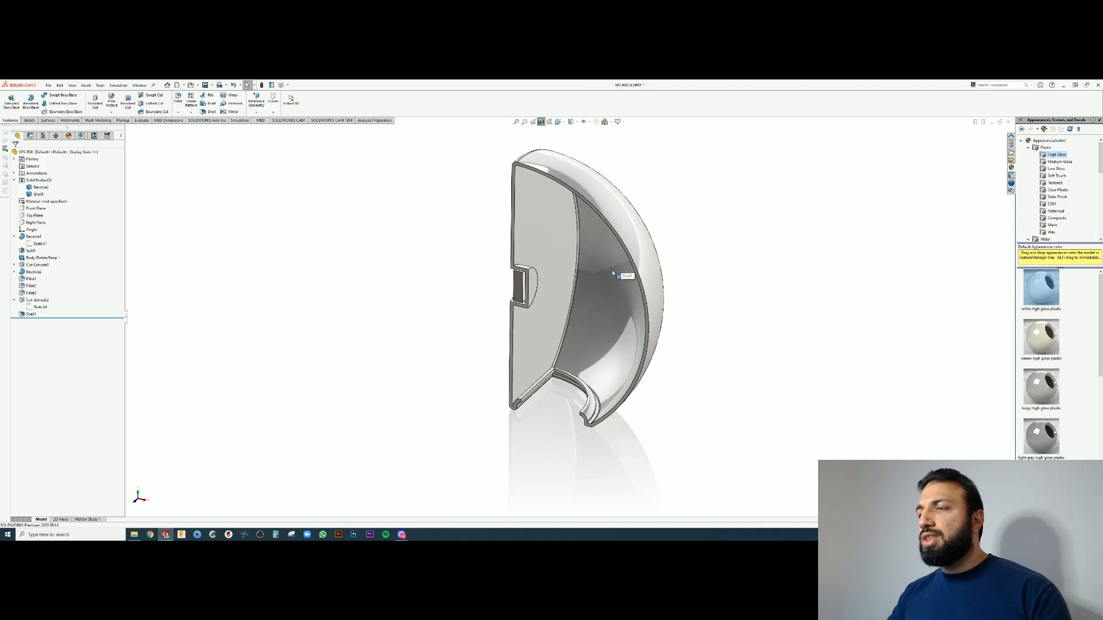
scroll(613, 274, "down", 2)
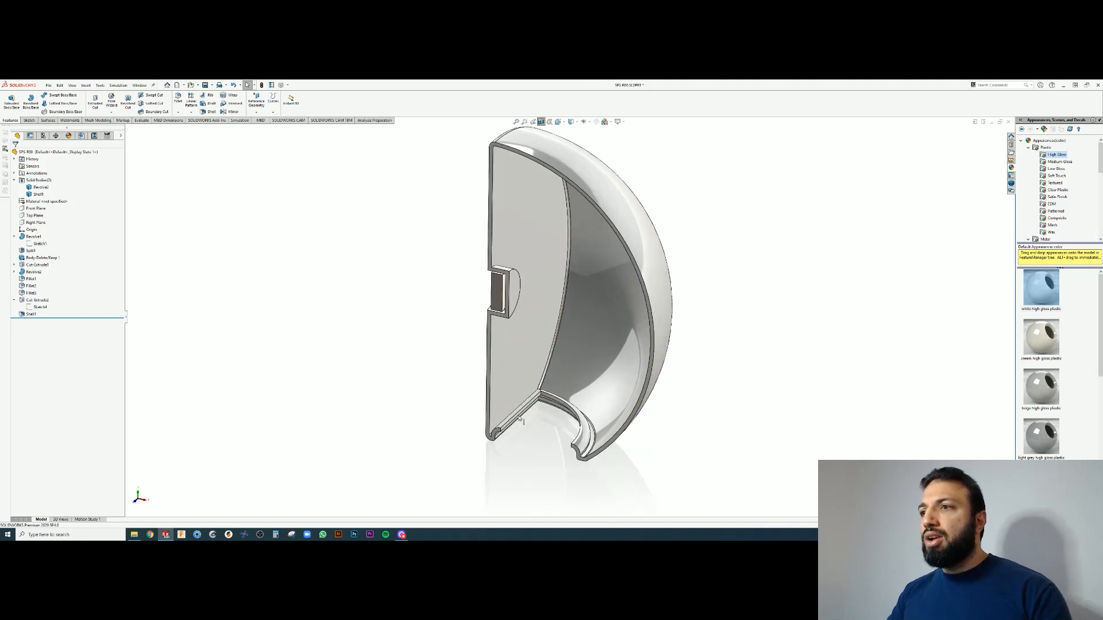
scroll(513, 428, "down", 5)
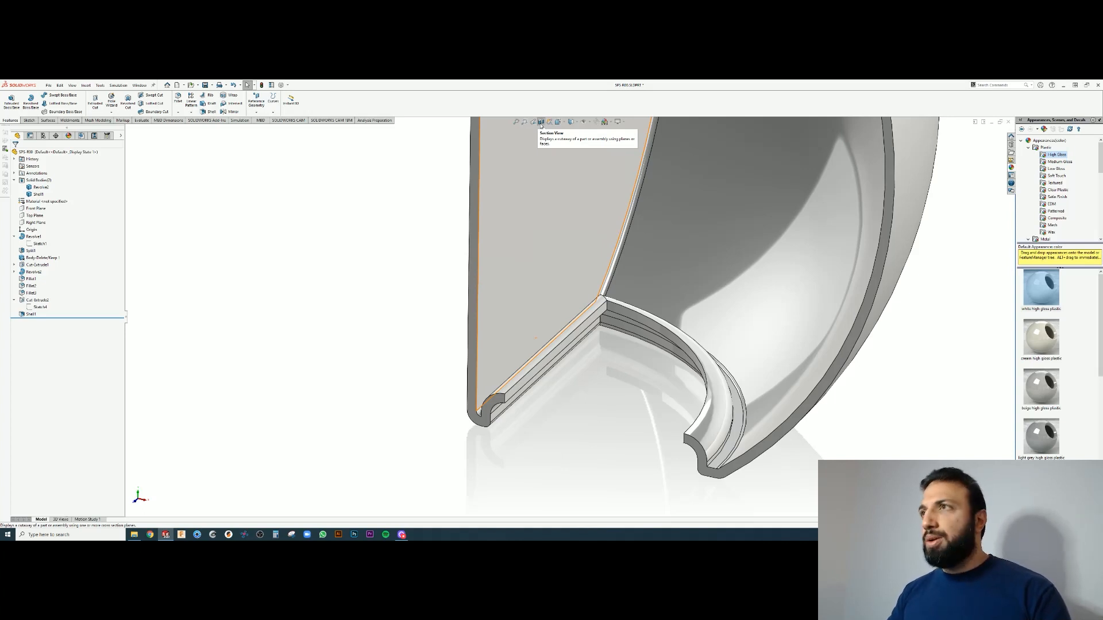
key("ctrl+6")
scroll(517, 219, "down", 5)
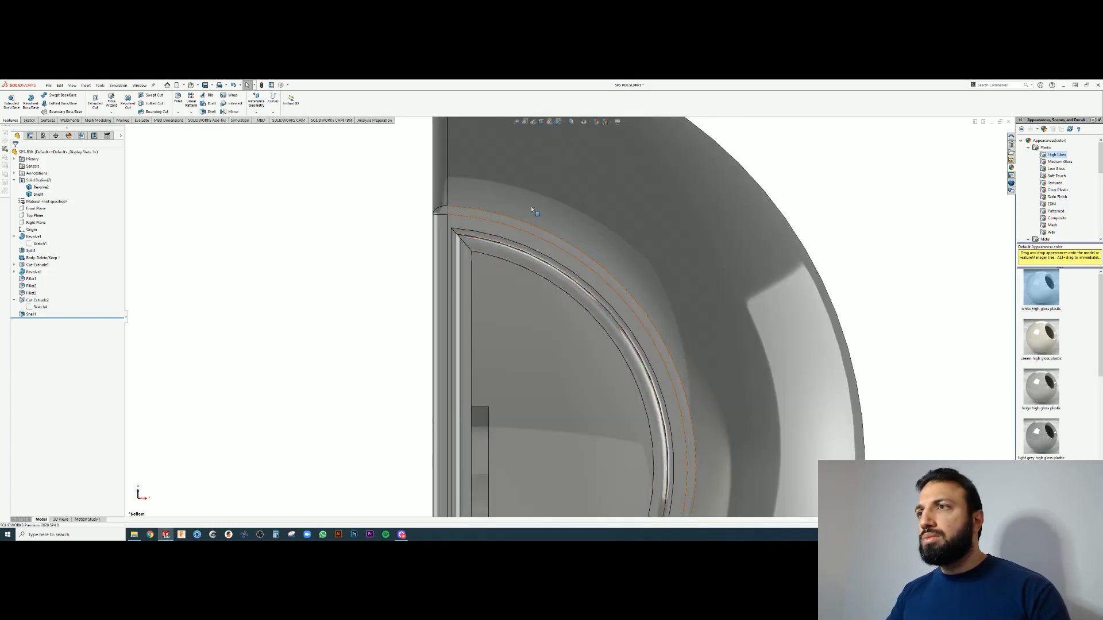
left_click(31, 286)
left_click(37, 271)
key("Escape")
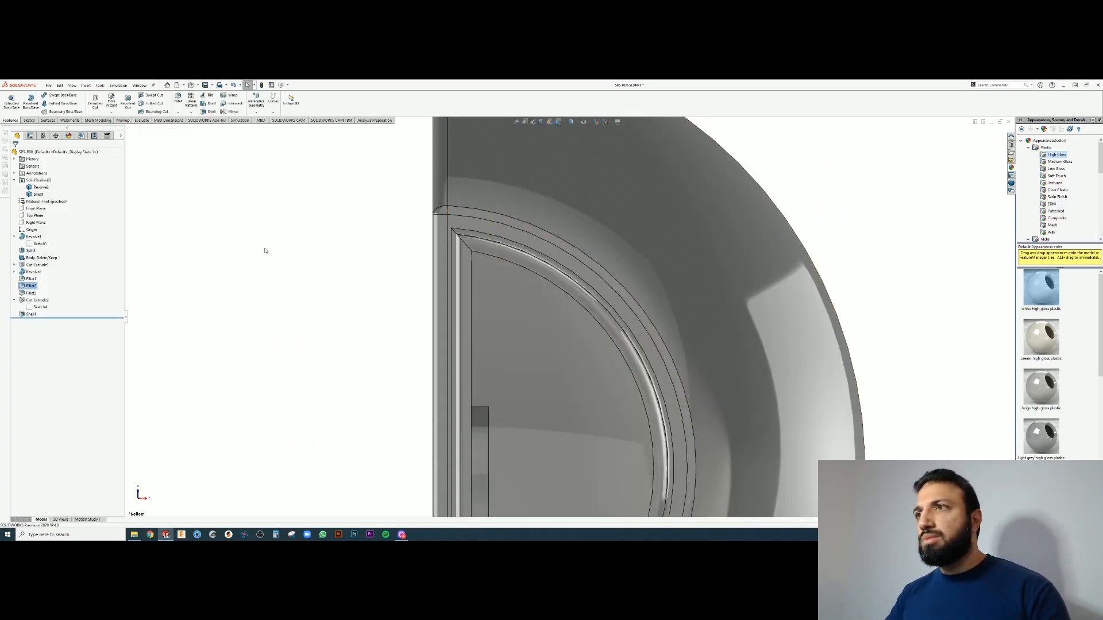
Create a reference plane parallel to the Top Plane through the end of the base recess's inner fillet
key("ctrl+1")
left_click(571, 122)
left_click(571, 163)
scroll(534, 488, "down", 6)
left_click(34, 216)
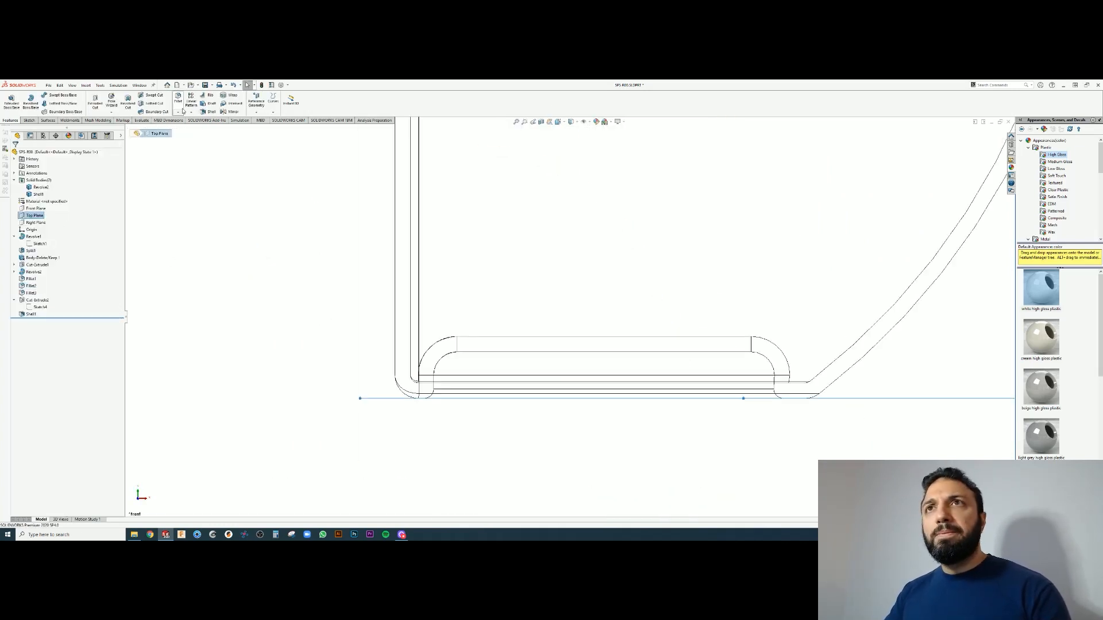
left_click(256, 104)
left_click(260, 120)
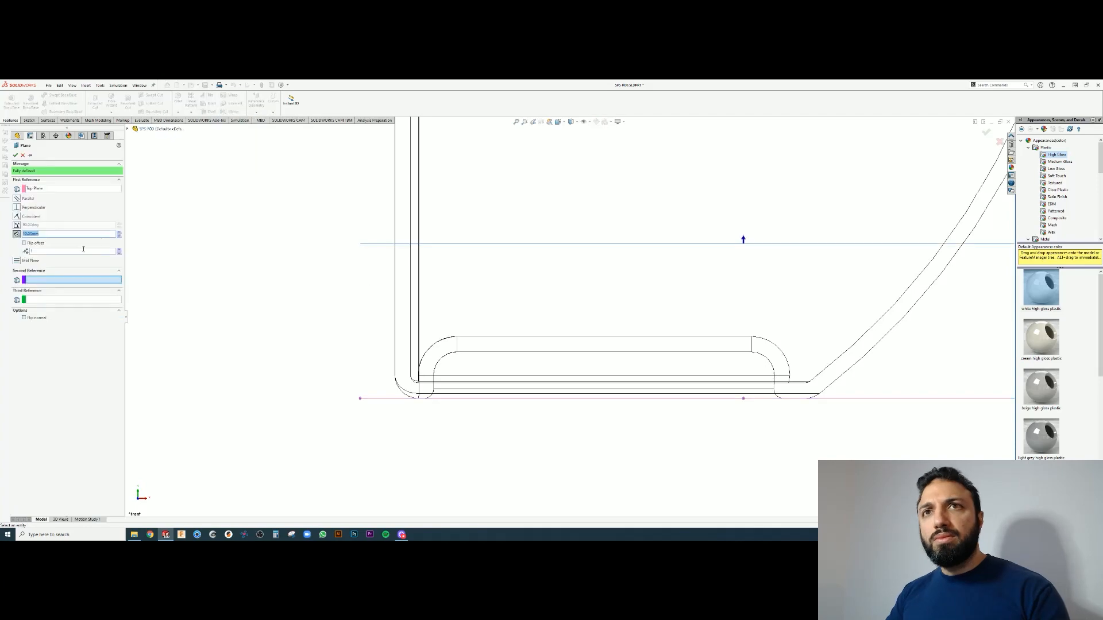
left_click(457, 352)
left_click(986, 132)
Start a boss extrude sketch on the new plane and convert the inner edge of the base recess opening into sketch geometry
left_click(11, 102)
left_click(559, 122)
left_click(568, 157)
scroll(565, 276, "up", 5)
middle_click_drag(506, 316, 544, 318)
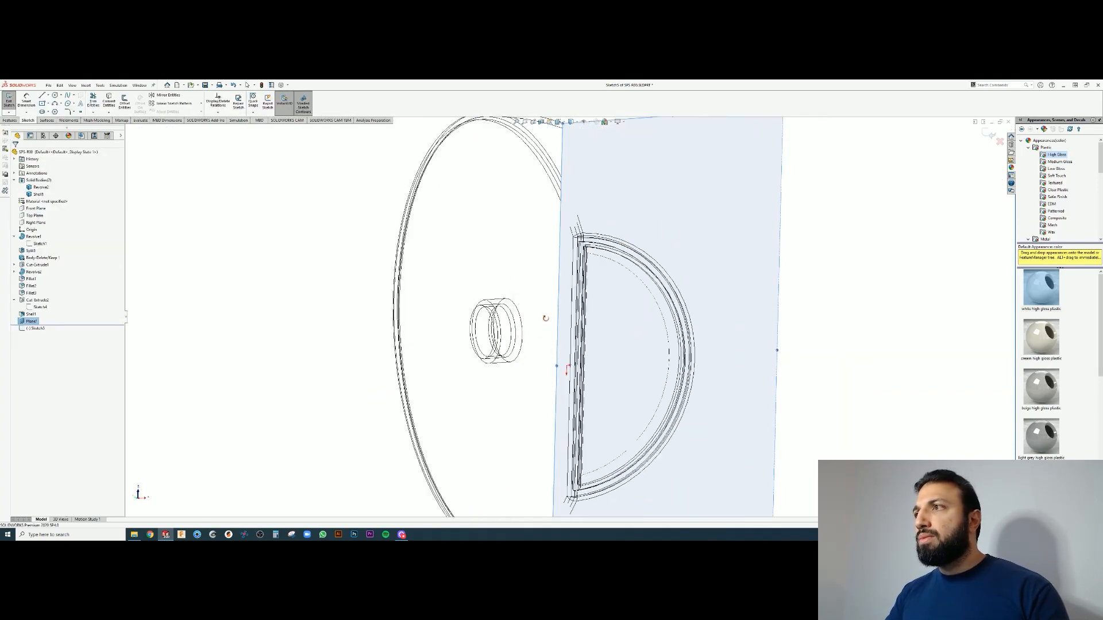
scroll(603, 260, "down", 3)
left_click(571, 122)
left_click(571, 131)
key("Escape")
left_click(549, 254)
left_click(109, 101)
left_click(559, 121)
left_click(567, 157)
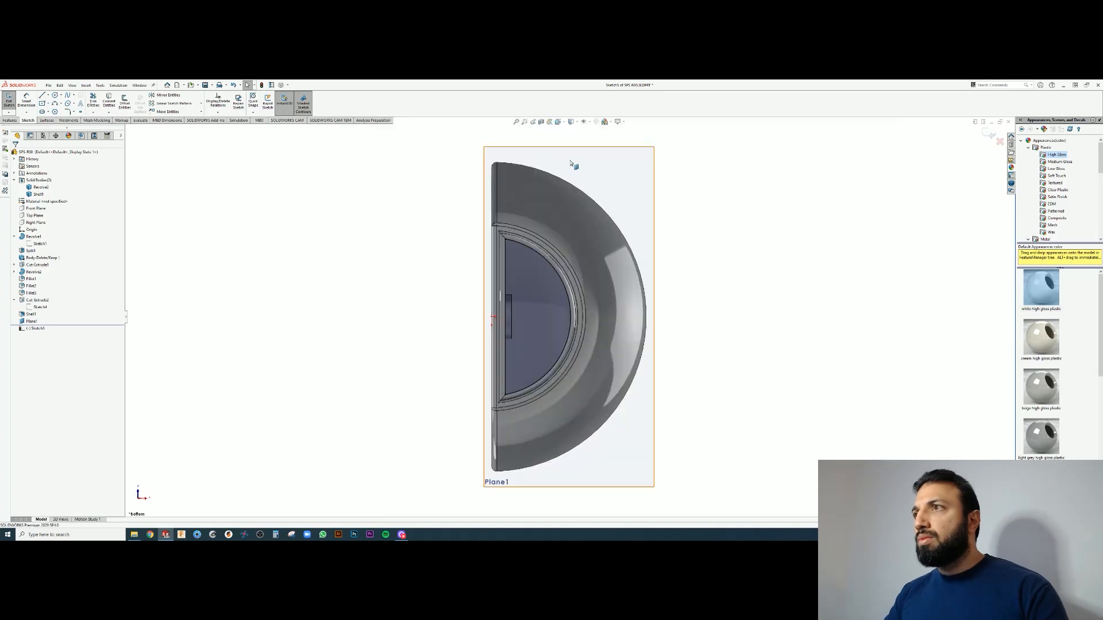
Sketch a circle inside the D-shaped base outline and join its centre to the origin with a horizontal line
scroll(523, 317, "down", 3)
left_click(55, 95)
left_click_drag(550, 317, 580, 333)
key("Escape")
left_click(42, 95)
left_click(468, 318)
key("Escape")
Set the circle's diameter to 12.5 mm and its centre's distance from the origin to 14 mm
left_click(26, 101)
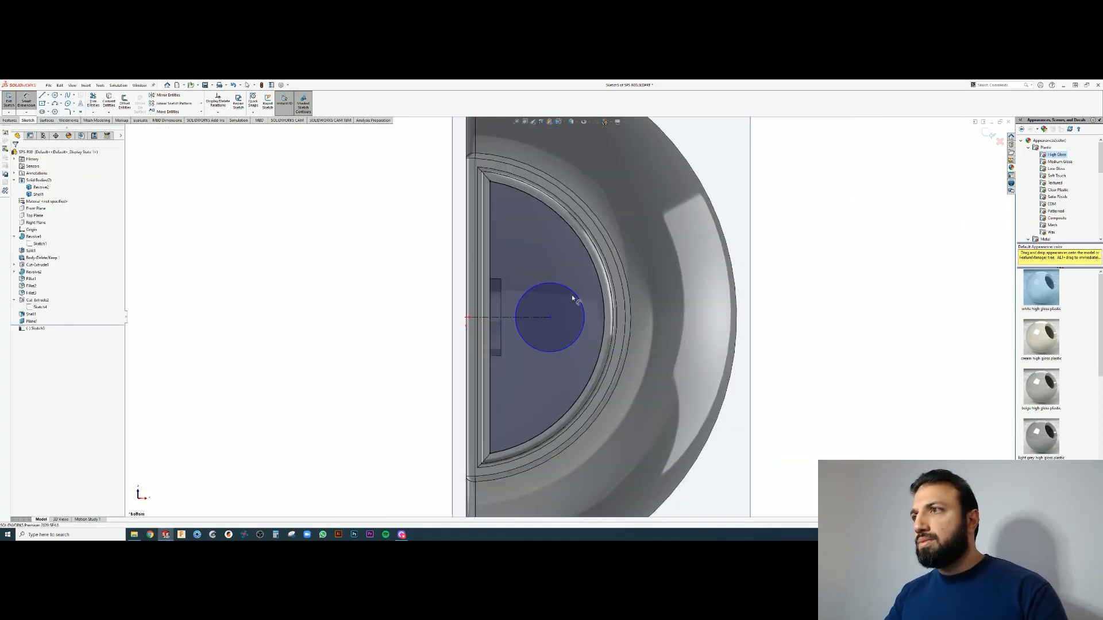
left_click(576, 295)
left_click(564, 260)
type("12.5")
key("Return")
key("Escape")
left_click(30, 104)
left_click(550, 317)
left_click(467, 317)
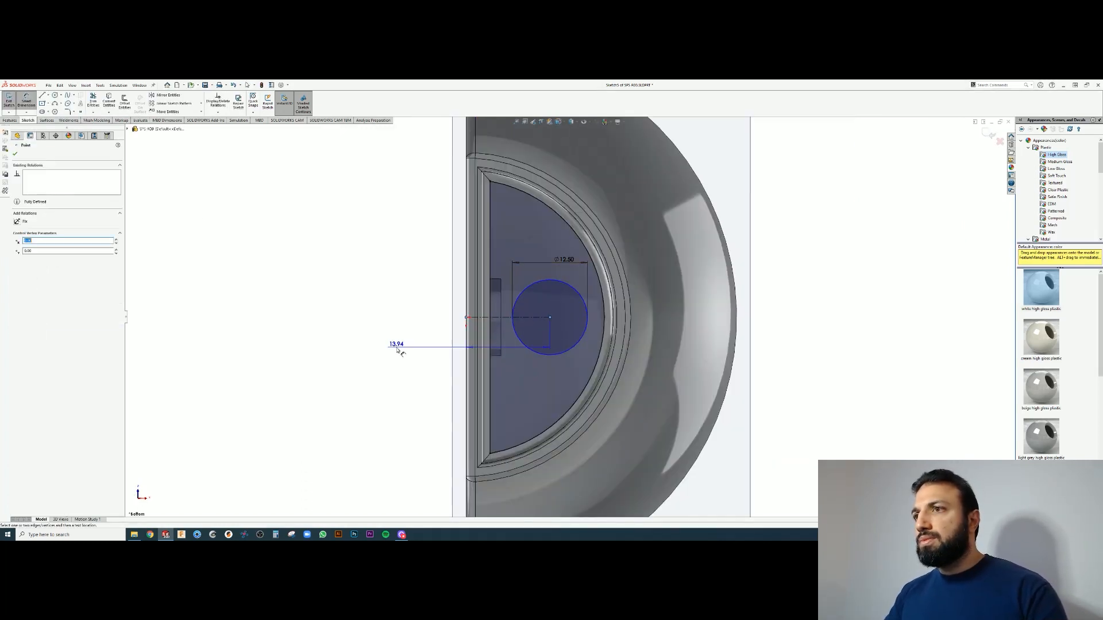
left_click(396, 347)
type("14")
key("Return")
key("Escape")
Extrude the D-shaped profile with its circular hole 1 mm, merging it only with the shelled body
key("e")
left_click(25, 303)
left_click(517, 258)
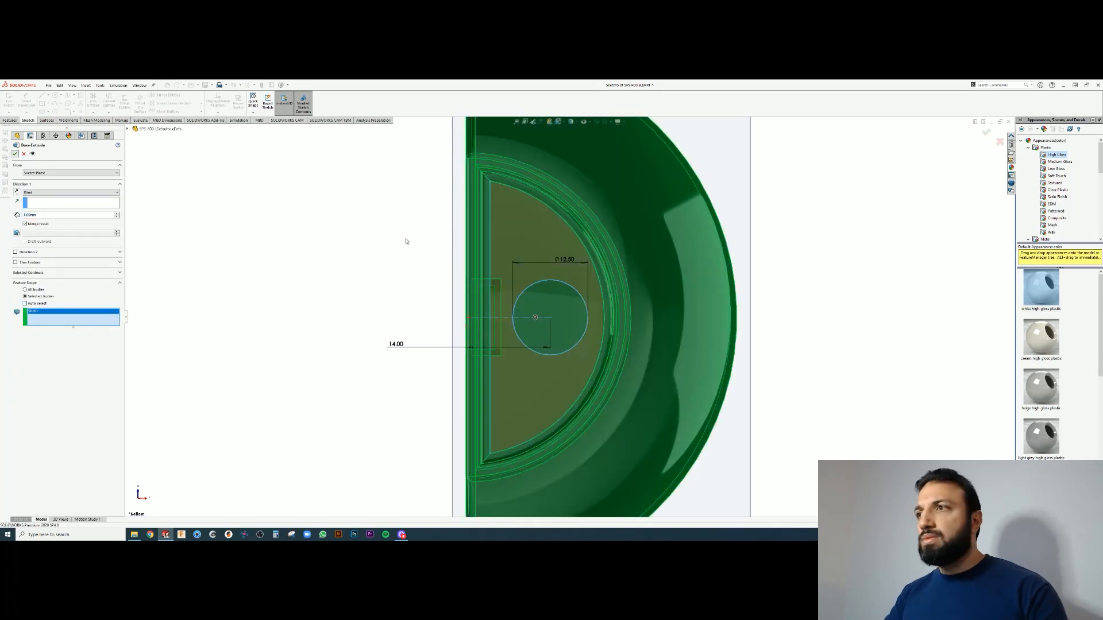
left_click(15, 154)
Hide the reference plane used for the base extrusion
middle_click_drag(520, 321, 575, 511)
middle_click_drag(609, 258, 592, 261)
scroll(591, 261, "up", 2)
scroll(592, 261, "down", 3)
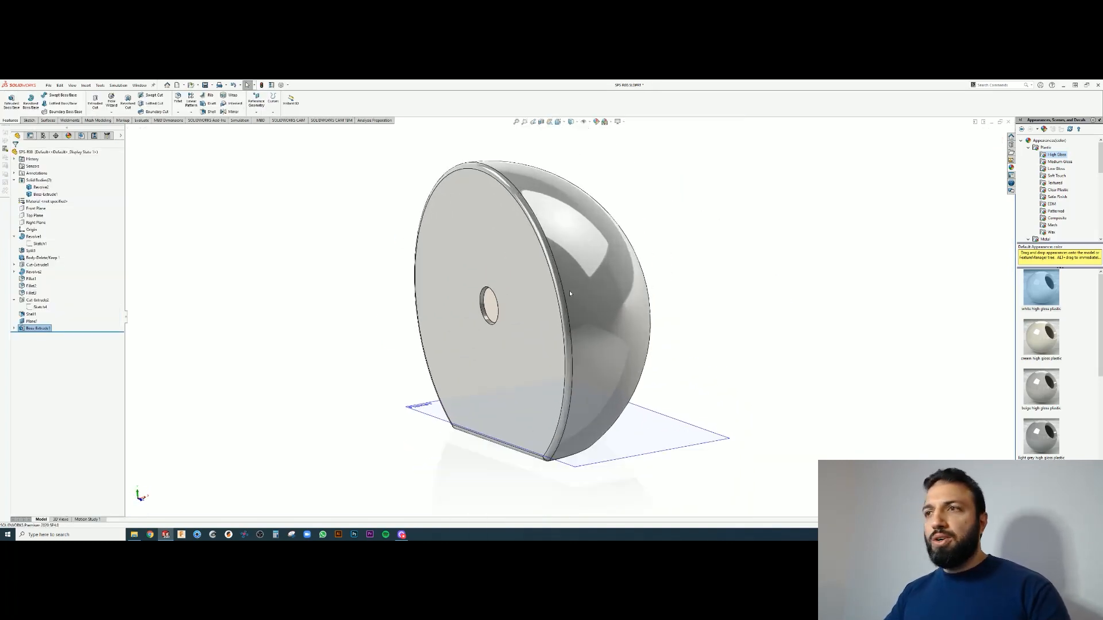
middle_click_drag(638, 319, 578, 415)
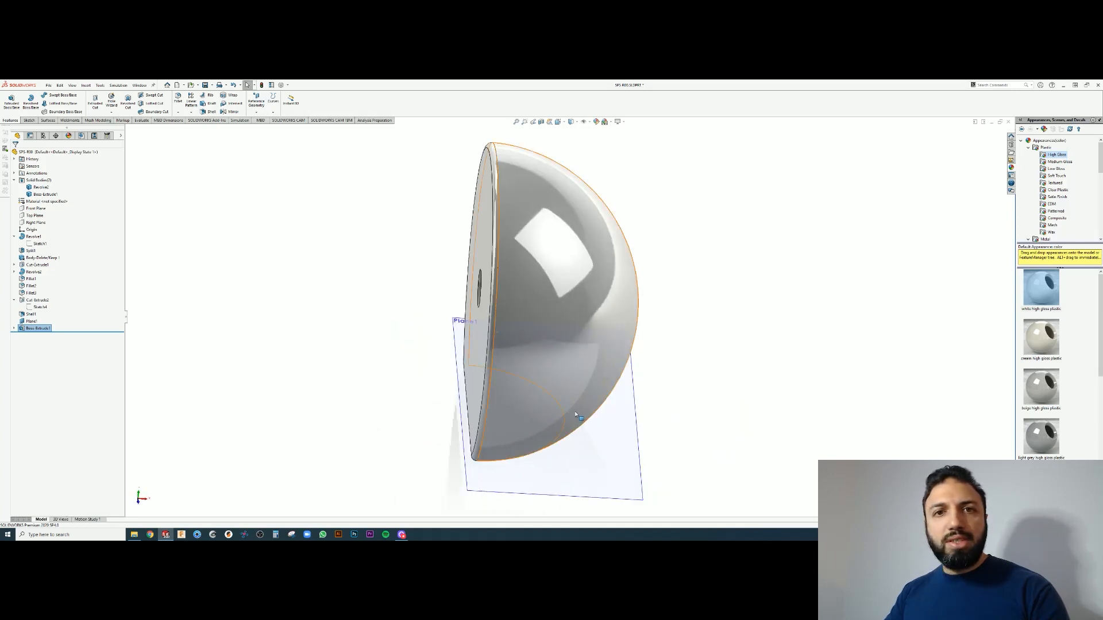
scroll(579, 415, "up", 2)
scroll(579, 415, "down", 2)
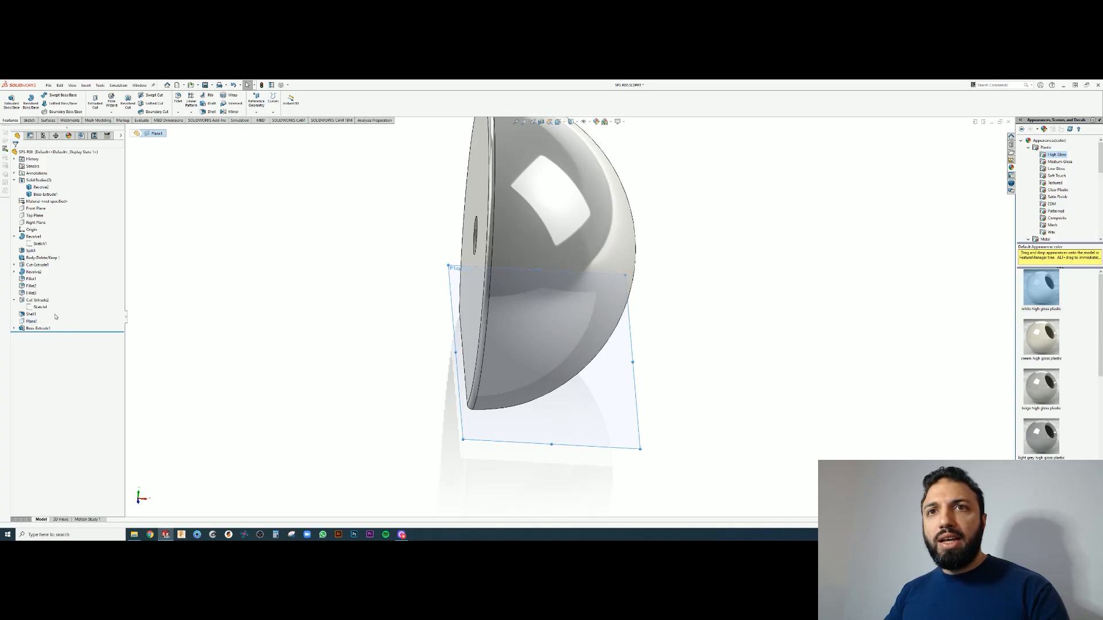
scroll(329, 342, "up", 4)
Examine the closed base recess with its circular hole and the disc pocket opening on the flat face
middle_click_drag(545, 288, 553, 155)
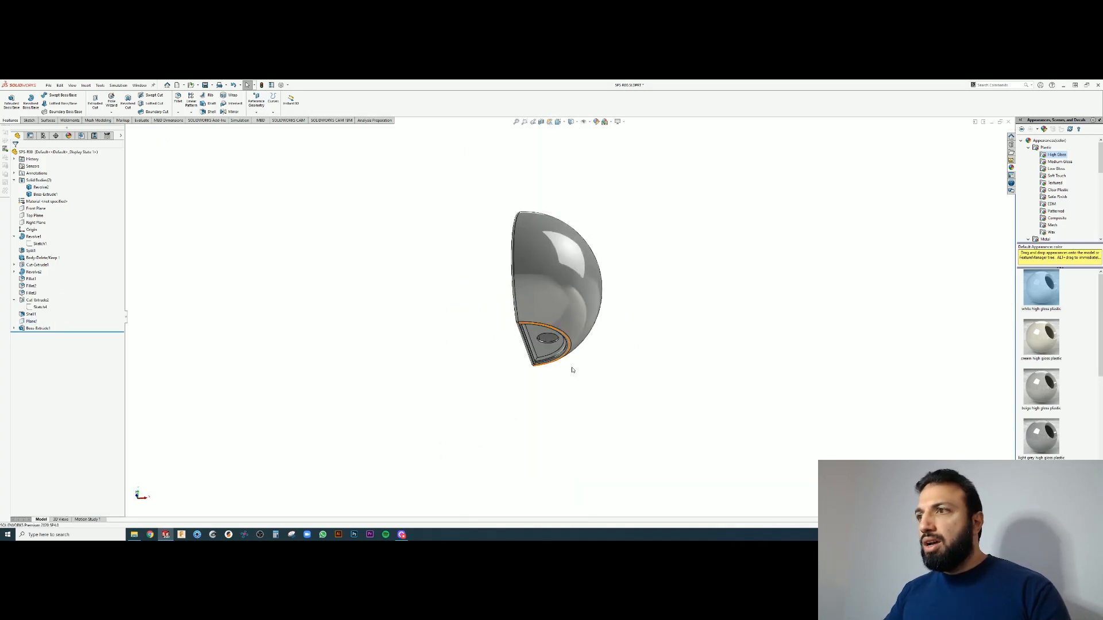
scroll(558, 344, "down", 7)
scroll(521, 372, "up", 3)
scroll(520, 372, "down", 2)
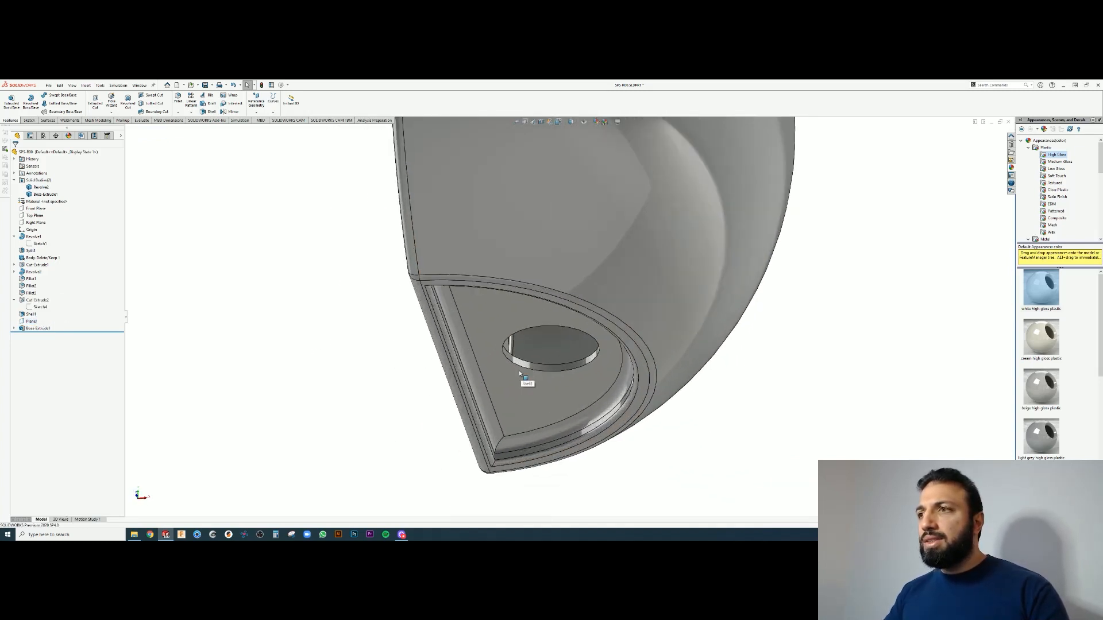
middle_click_drag(522, 371, 574, 336)
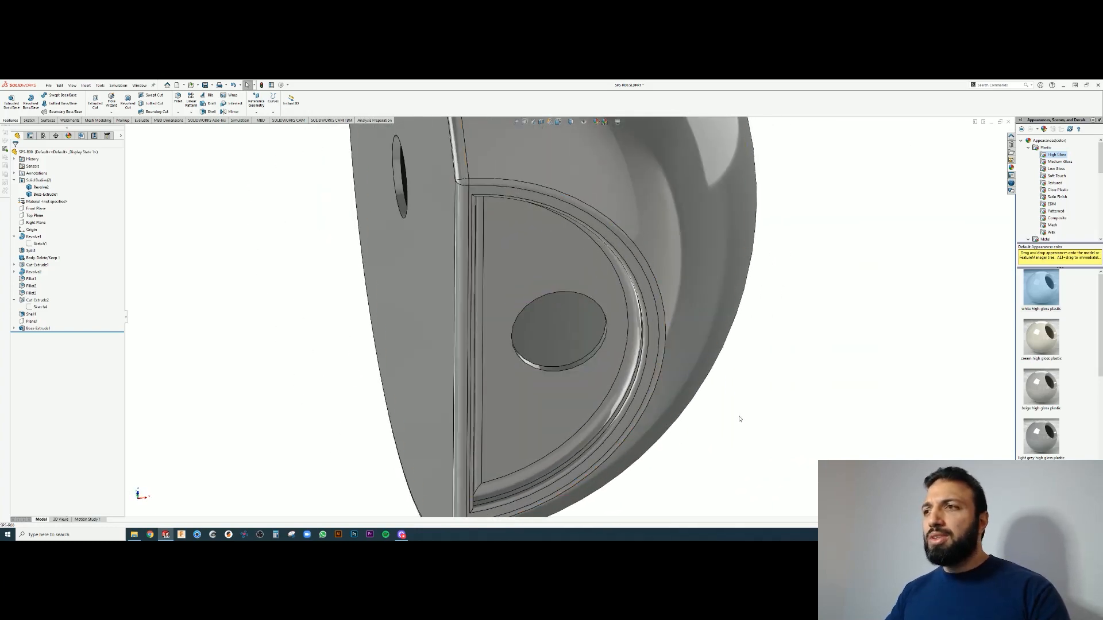
scroll(739, 419, "up", 2)
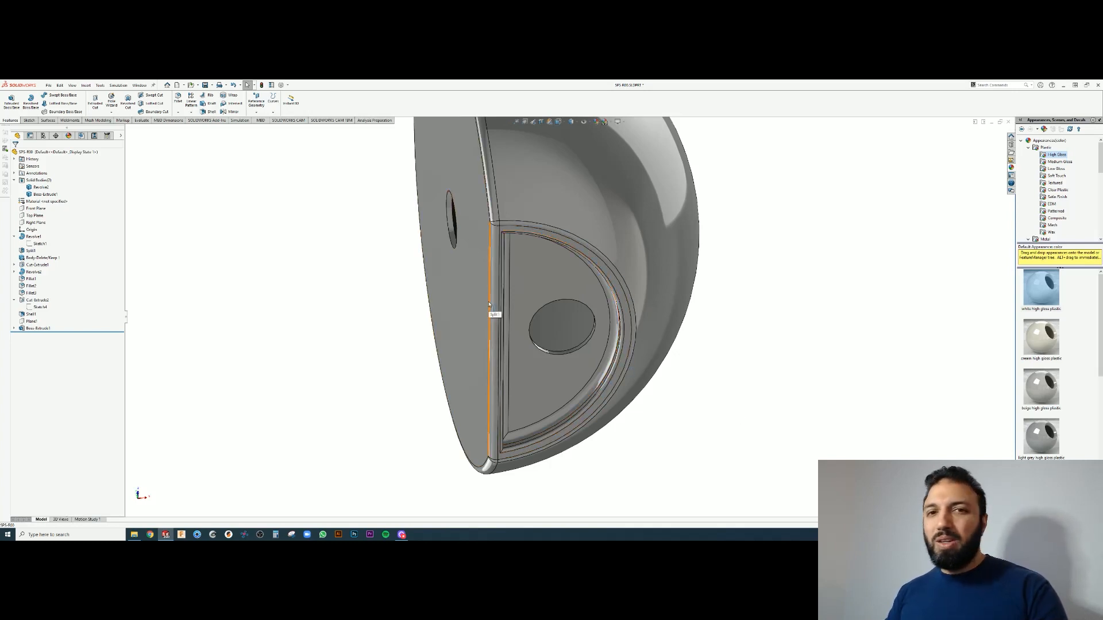
scroll(561, 333, "up", 3)
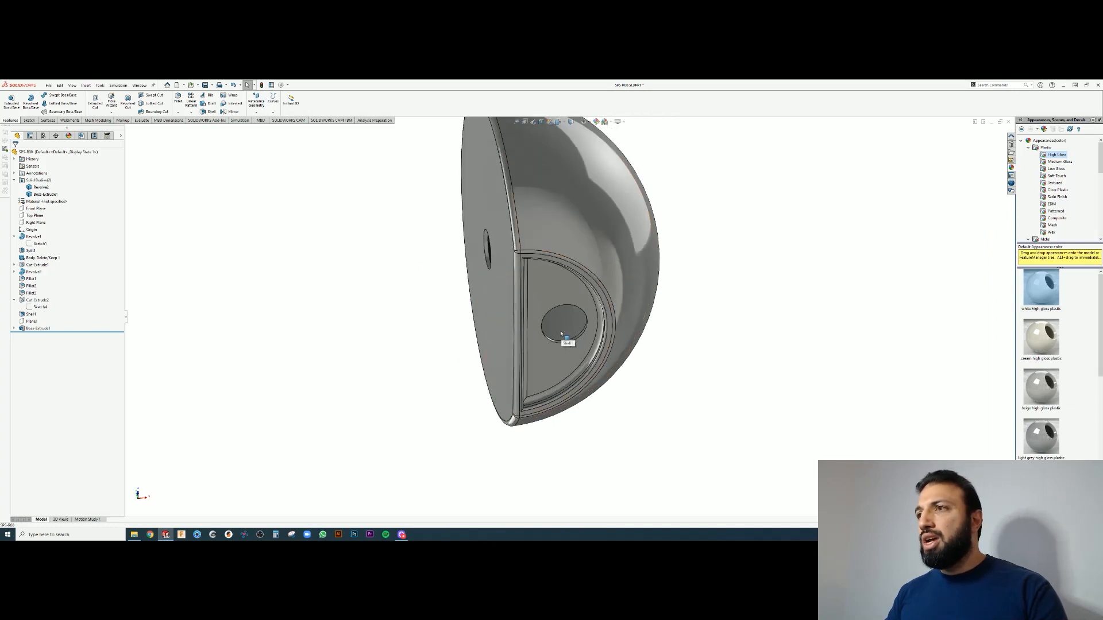
middle_click_drag(562, 334, 660, 304)
scroll(432, 243, "up", 2)
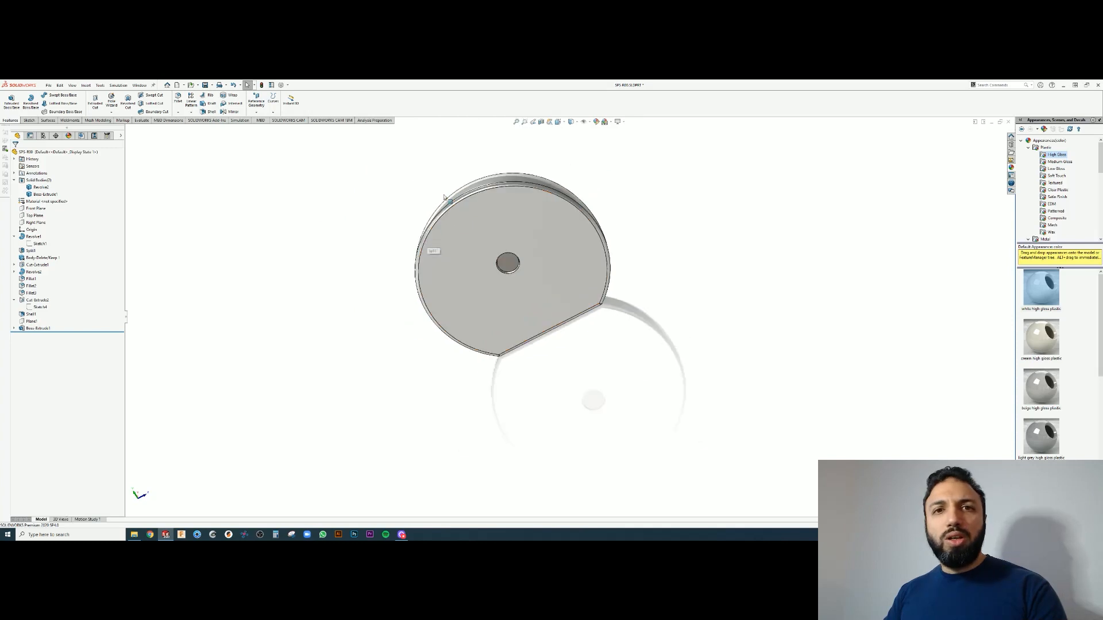
scroll(446, 201, "down", 4)
scroll(615, 341, "up", 4)
middle_click_drag(615, 341, 657, 309)
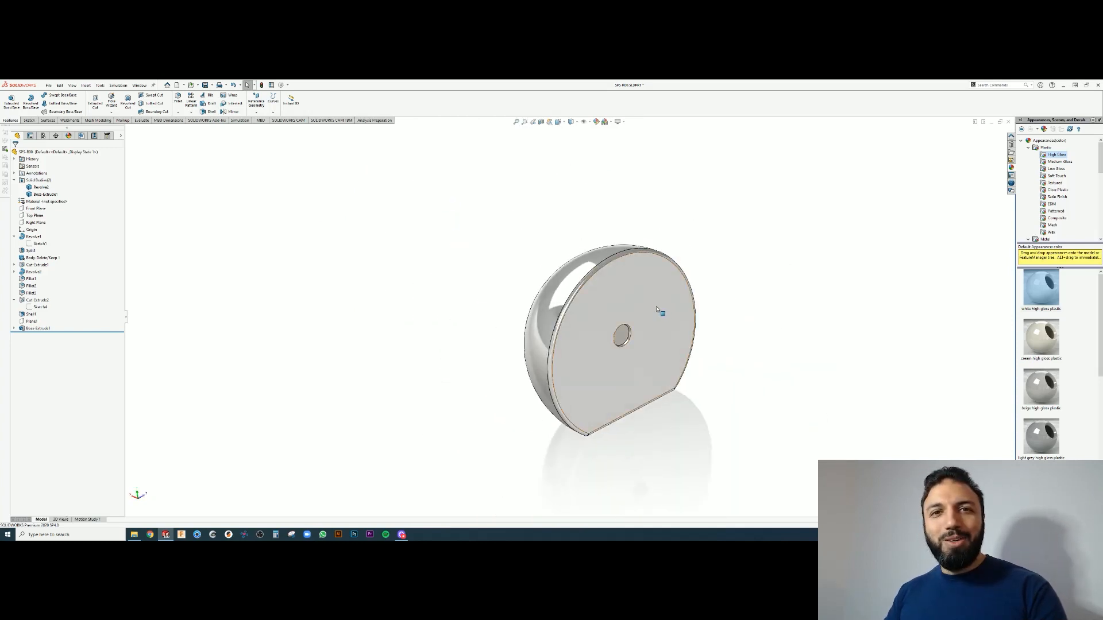
Sketch on the flat face, convert the circular edge of the disc pocket opening, and finish the sketch for a boss extrude
left_click(653, 337)
left_click(668, 313)
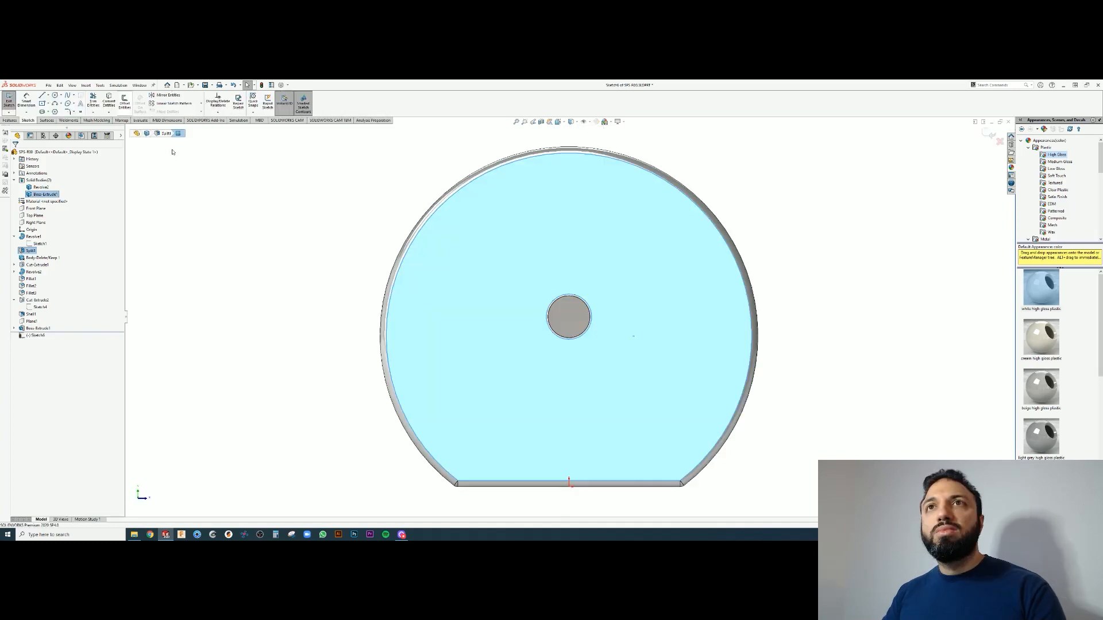
left_click(108, 101)
left_click(589, 323)
left_click(987, 133)
left_click(559, 122)
left_click(568, 139)
left_click(571, 121)
scroll(566, 279, "down", 8)
middle_click_drag(566, 279, 586, 280)
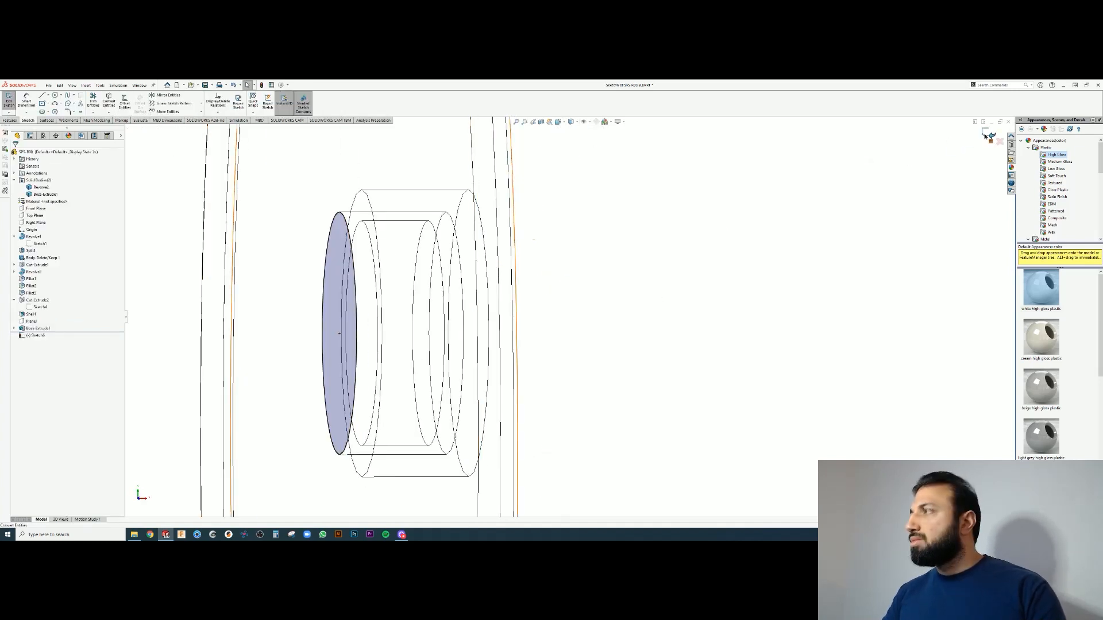
left_click(985, 136)
Extrude the circle with the Offset From Surface end condition, referencing the disc's face and merging only with the shelled body
left_click(572, 121)
left_click(573, 130)
left_click(72, 193)
left_click(63, 215)
left_click(352, 299)
left_click(24, 329)
left_click(292, 268)
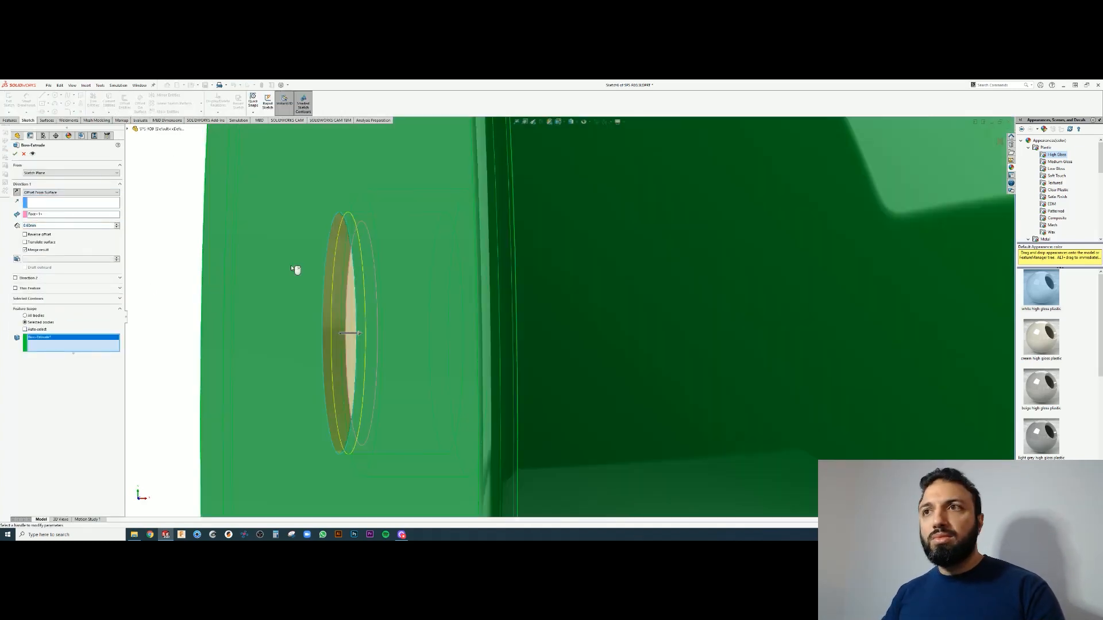
right_click(291, 268)
Turn on a section view in the front orientation showing the covered disc pocket up close
left_click(559, 122)
left_click(570, 150)
left_click(541, 122)
left_click(986, 136)
scroll(489, 317, "down", 6)
middle_click_drag(301, 301, 349, 313, "ctrl")
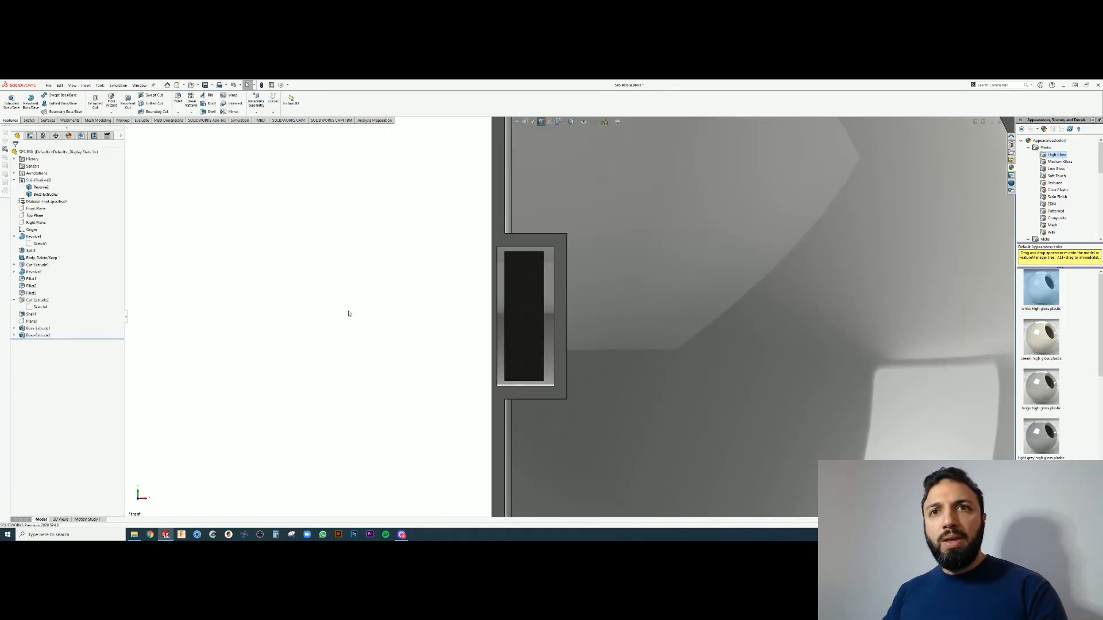
Examine the clearance around the enclosed disc and the thickness of the thin wall covering the pocket
scroll(664, 308, "up", 6)
scroll(641, 318, "down", 2)
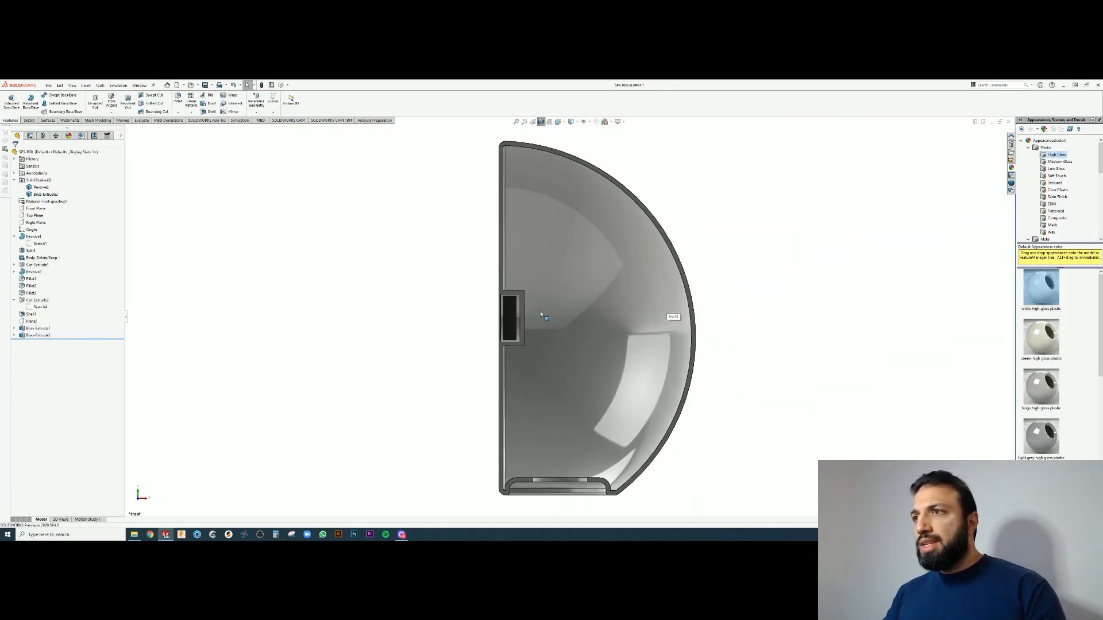
mouse_move(540, 314)
middle_mouse_down()
mouse_move(522, 316)
mouse_move(560, 347)
mouse_move(521, 360)
mouse_move(634, 344)
mouse_move(561, 315)
mouse_move(563, 300)
mouse_move(525, 295)
mouse_move(550, 318)
middle_mouse_up()
scroll(593, 324, "down", 3)
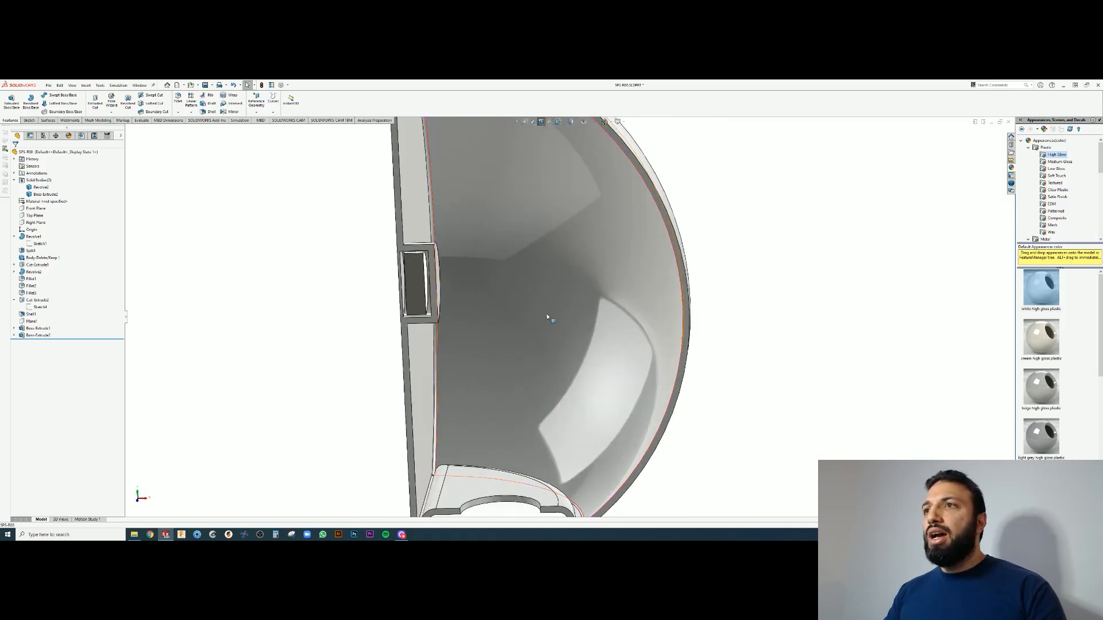
scroll(523, 304, "down", 5)
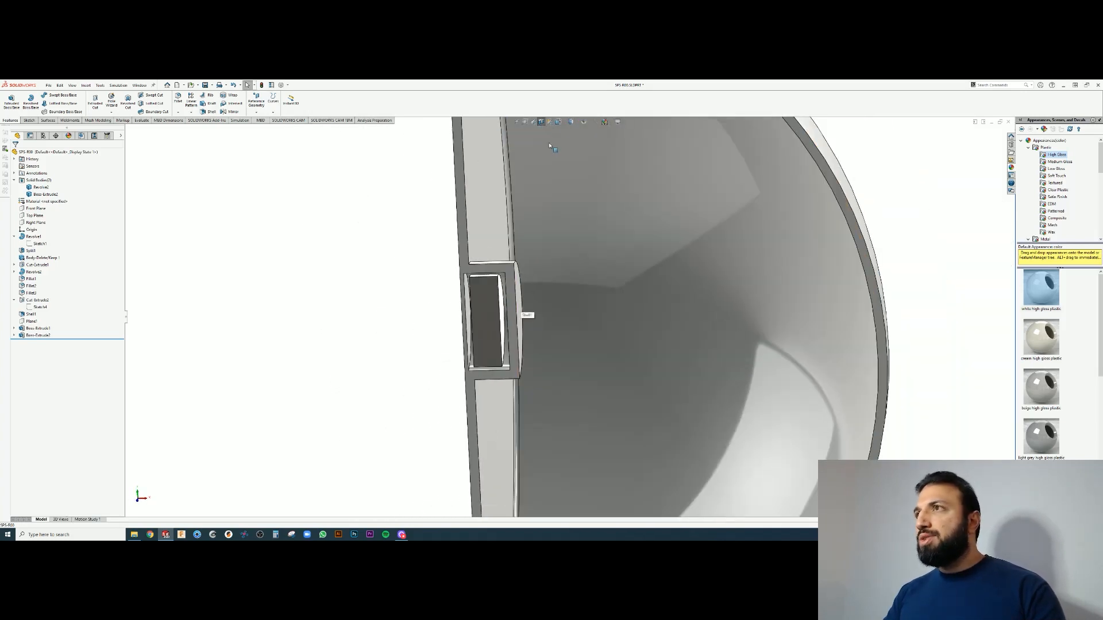
left_click(558, 122)
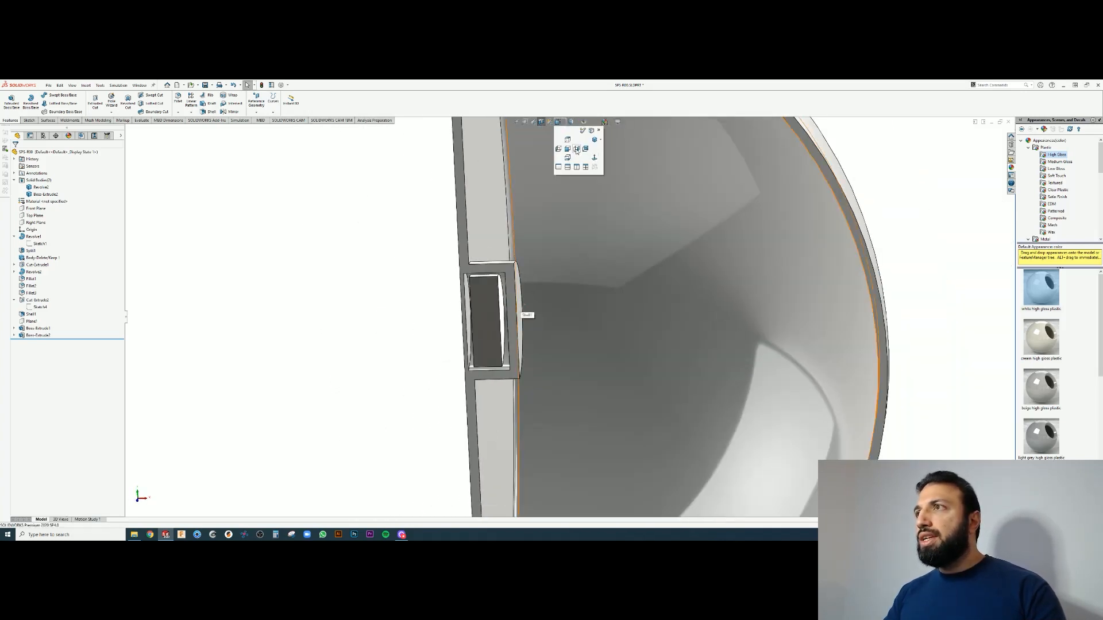
left_click(568, 149)
scroll(496, 303, "down", 10)
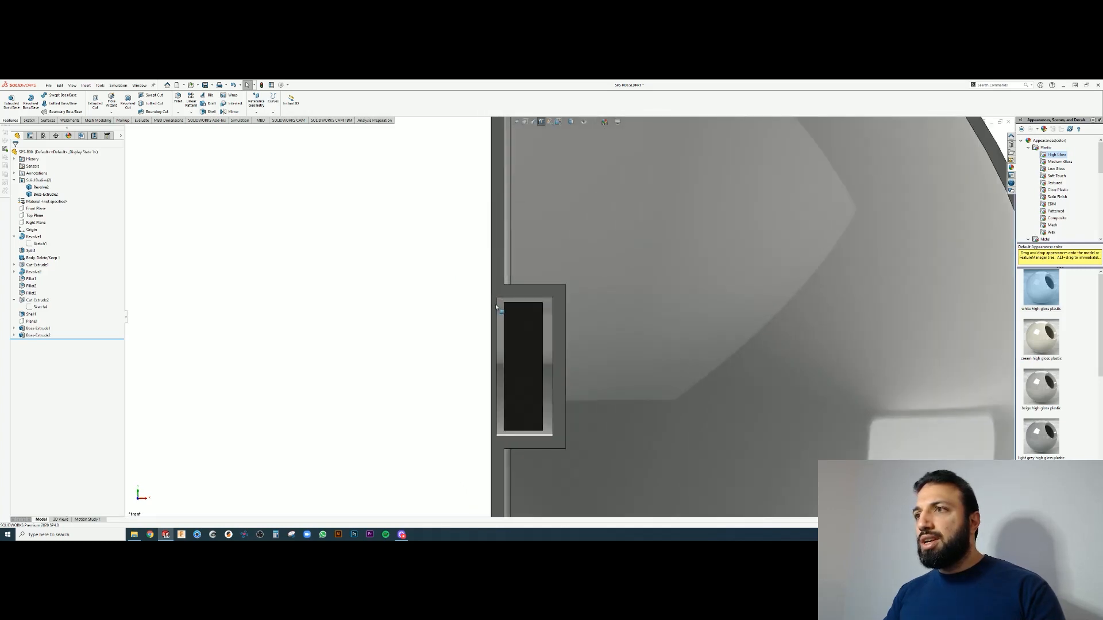
scroll(497, 301, "down", 4)
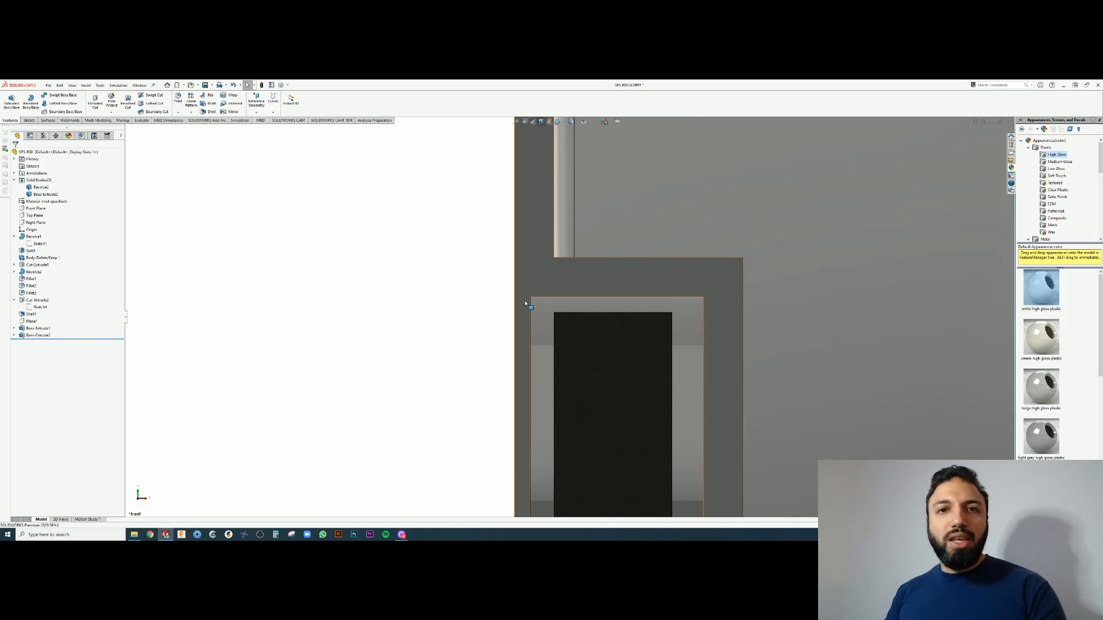
scroll(533, 301, "up", 3)
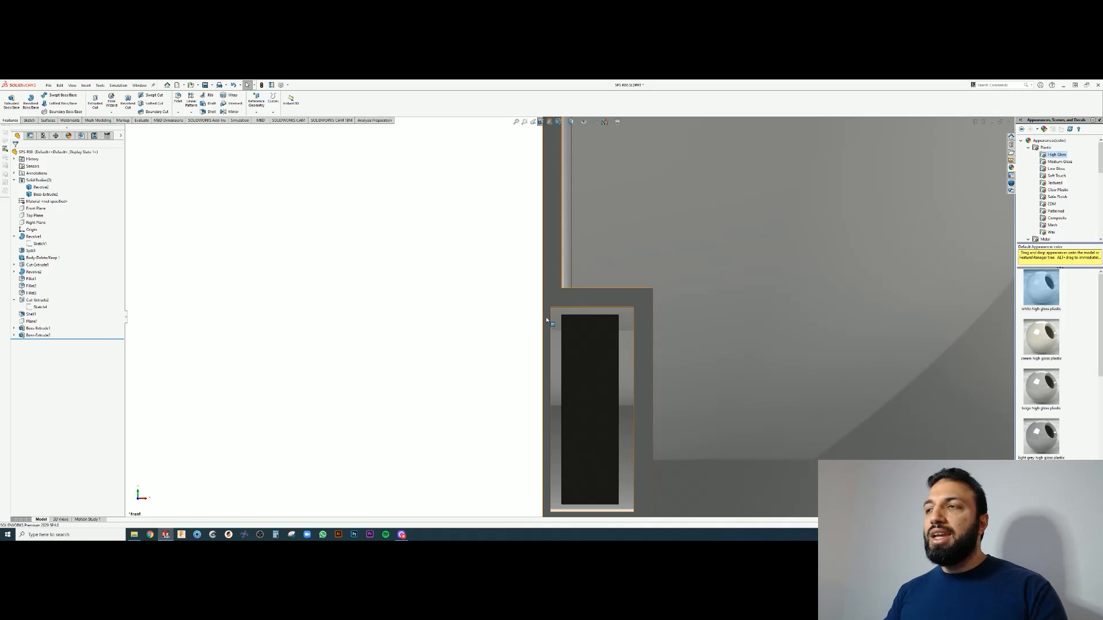
scroll(555, 325, "up", 3)
scroll(582, 345, "down", 3)
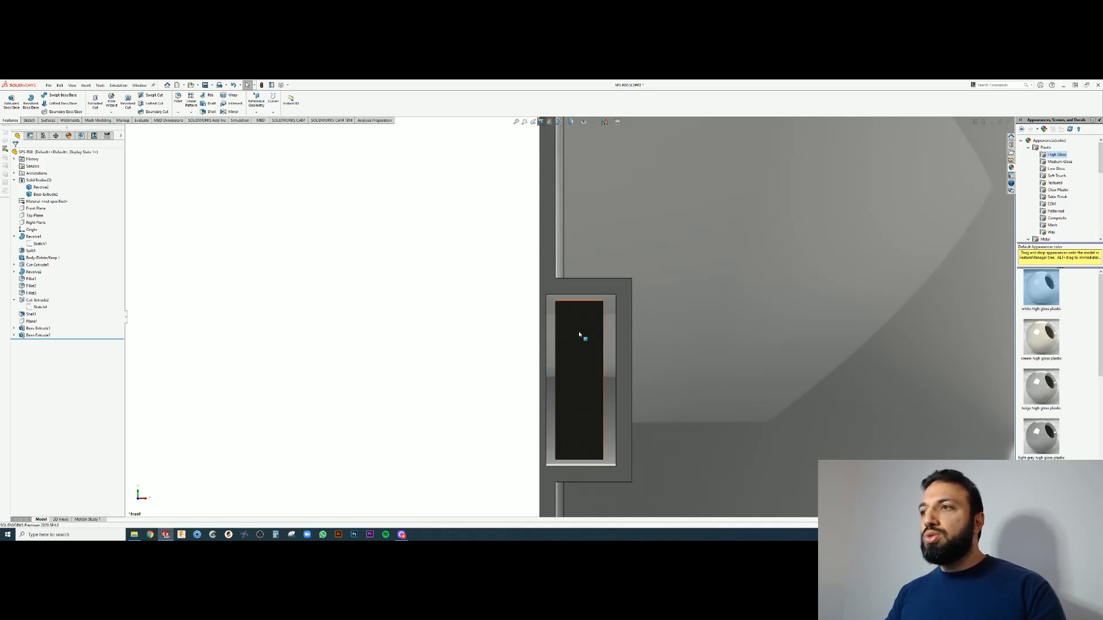
Examine the sectioned disc pocket from several distances and a slightly tilted angle, including its place within the thin-walled half sphere
scroll(579, 335, "up", 3)
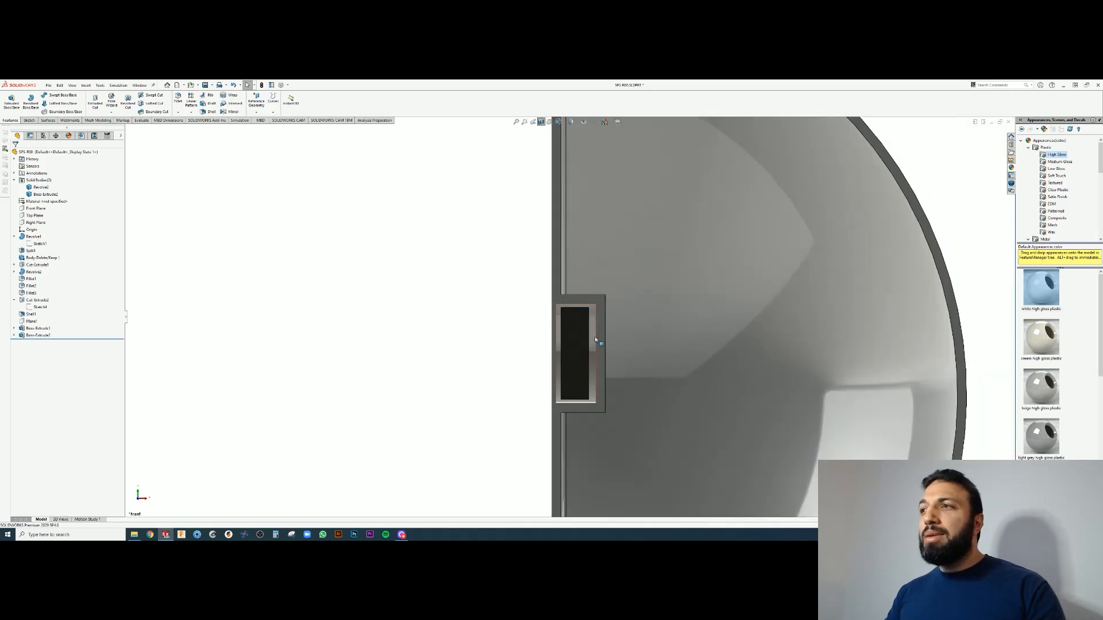
scroll(580, 336, "down", 2)
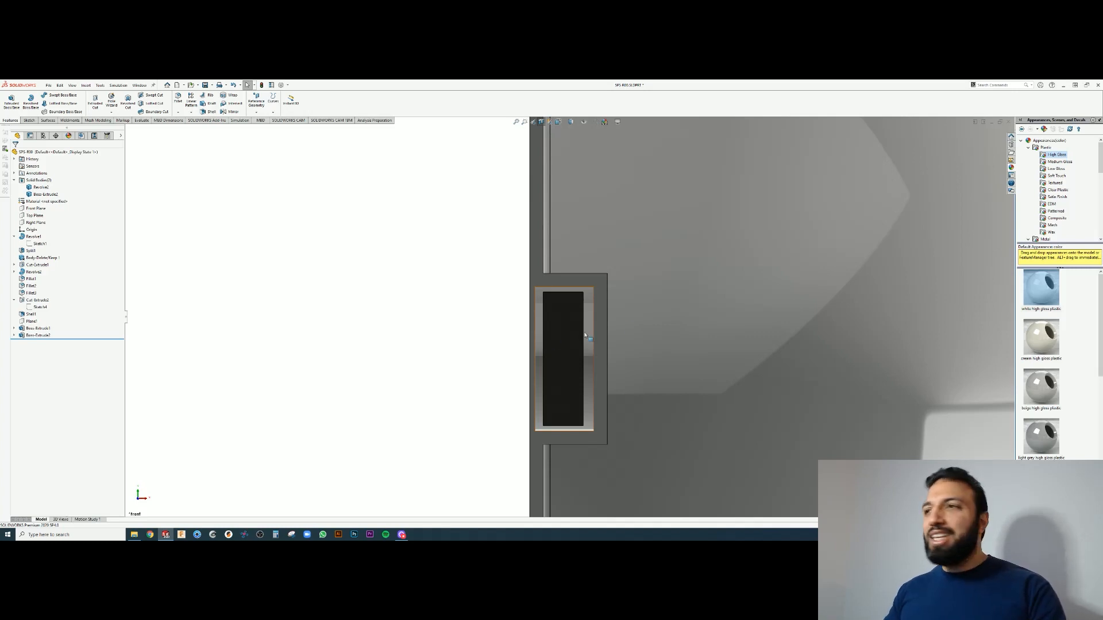
scroll(653, 317, "up", 5)
scroll(592, 322, "down", 5)
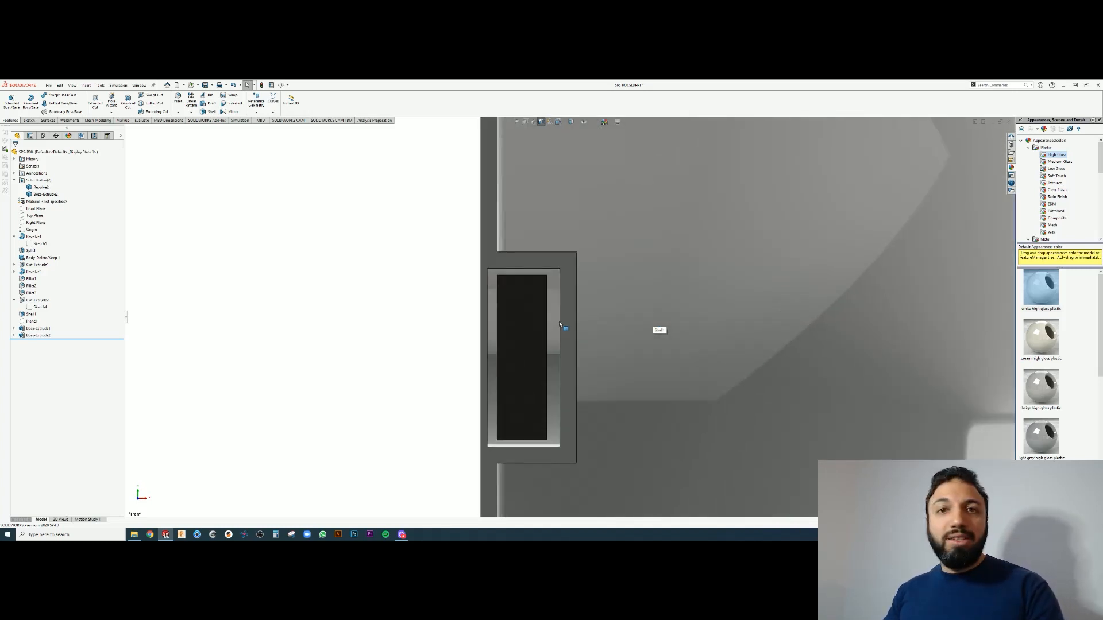
scroll(560, 325, "up", 3)
scroll(559, 325, "down", 3)
mouse_move(555, 328)
middle_mouse_down()
mouse_move(586, 337)
mouse_move(566, 349)
mouse_move(545, 335)
mouse_move(509, 340)
mouse_move(571, 337)
mouse_move(574, 327)
mouse_move(566, 300)
mouse_move(507, 309)
mouse_move(570, 319)
middle_mouse_up()
scroll(570, 338, "down", 2)
scroll(570, 338, "up", 5)
scroll(569, 338, "down", 4)
scroll(551, 316, "up", 10)
scroll(570, 318, "down", 1)
scroll(570, 318, "down", 3)
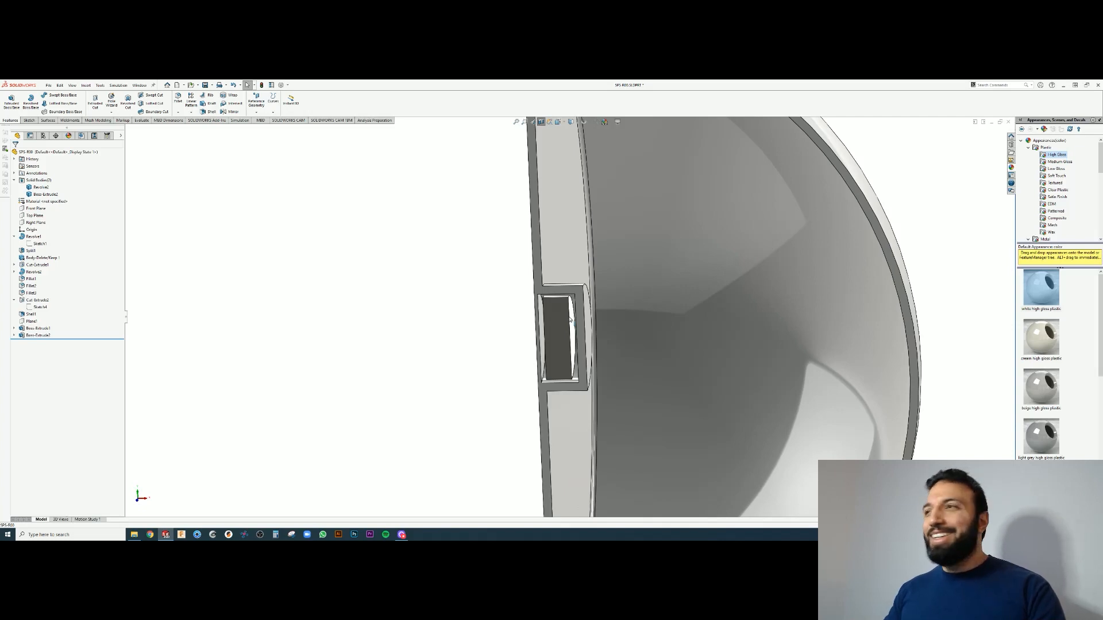
scroll(570, 319, "up", 3)
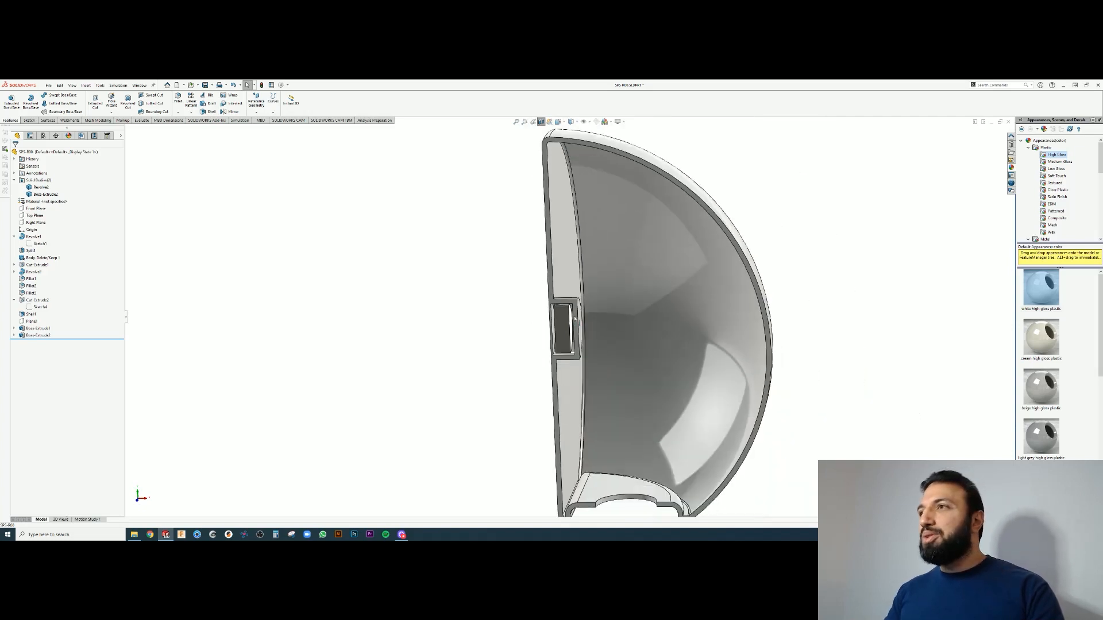
Turn off the section view and create a reference plane offset upward from the Top Plane near the top of the half sphere
left_click(541, 124)
left_click(558, 122)
left_click(567, 141)
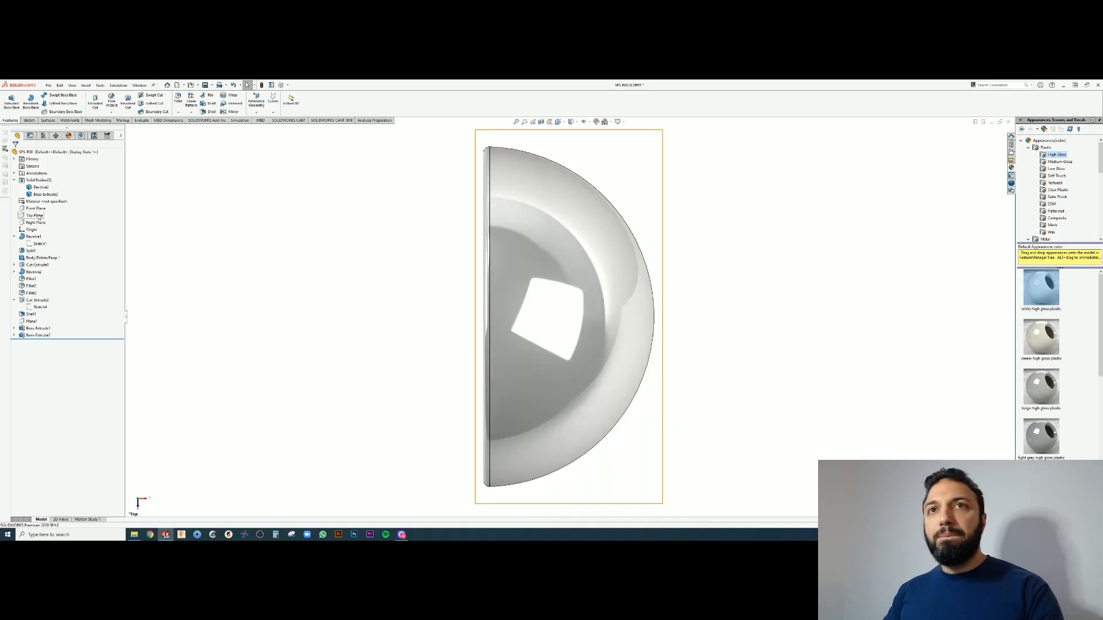
left_click(35, 216)
left_click(558, 122)
left_click(567, 150)
left_click(256, 104)
left_click(261, 119)
double_click(41, 233)
type("75")
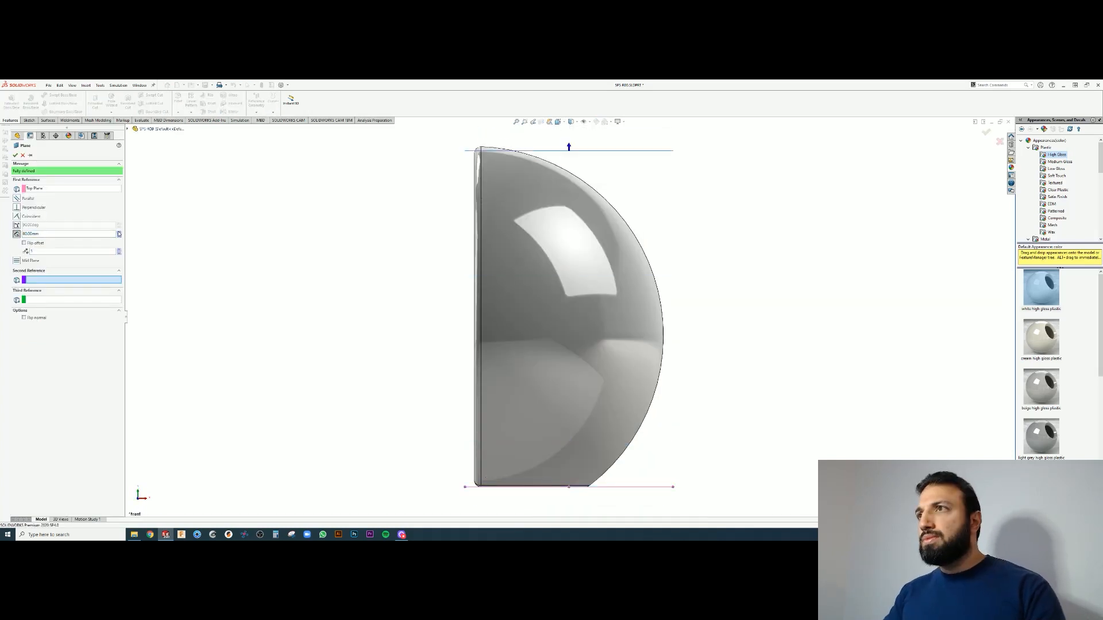
left_click(117, 236)
right_click(534, 140)
Start an extruded-cut sketch on the new plane and draw a 9 mm horizontal centerline from the origin into the sphere
left_click(558, 122)
left_click(567, 140)
left_click(97, 107)
left_click(47, 95)
left_click(59, 110)
left_click(493, 317)
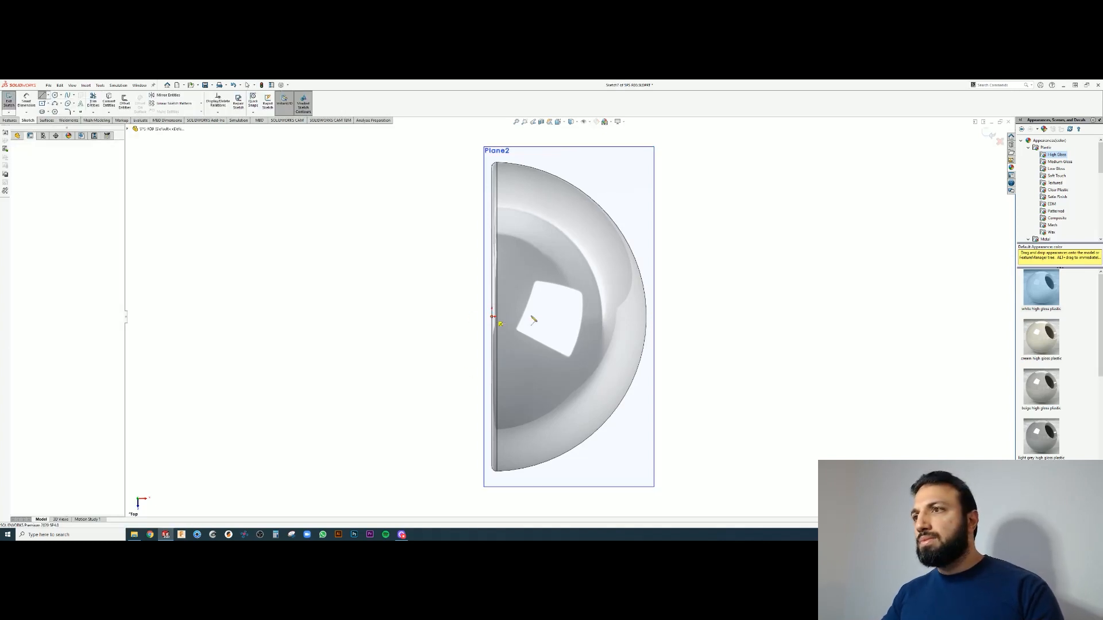
left_click(521, 318)
left_click(26, 103)
left_click(510, 317)
left_click(536, 349)
key("Return")
Draw a 2.5 mm diameter circle centred on the free end of the horizontal centerline
left_click(55, 95)
scroll(520, 326, "down", 10)
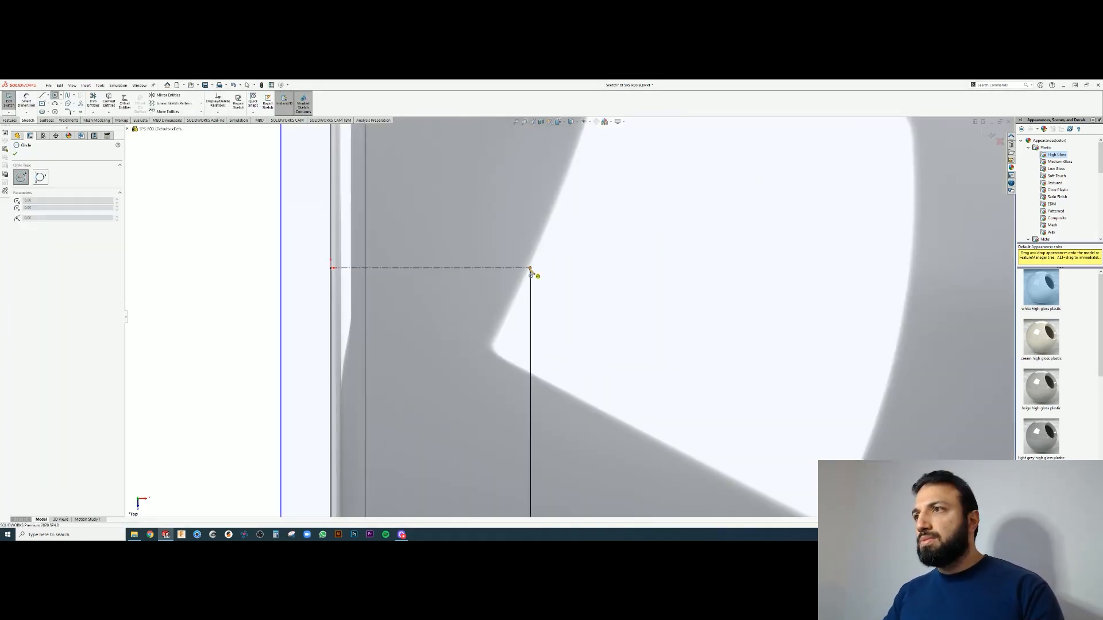
left_click(531, 268)
left_click(574, 235)
left_click(26, 102)
left_click(567, 229)
left_click(667, 208)
type("2.5")
key("Return")
scroll(538, 238, "down", 5)
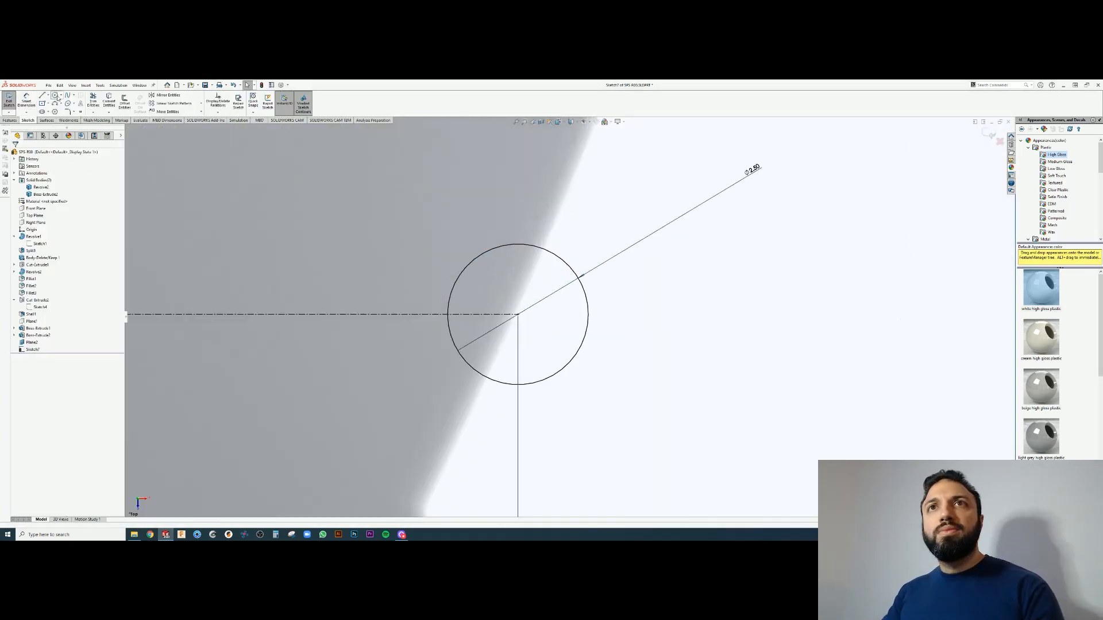
Add a 0.4 mm diameter construction circle centred where the centerline meets the 2.5 mm circle
left_click(55, 96)
left_click(447, 314)
left_click(458, 323)
left_click(27, 102)
left_click(484, 282)
type("0.4")
key("Return")
left_click(453, 306)
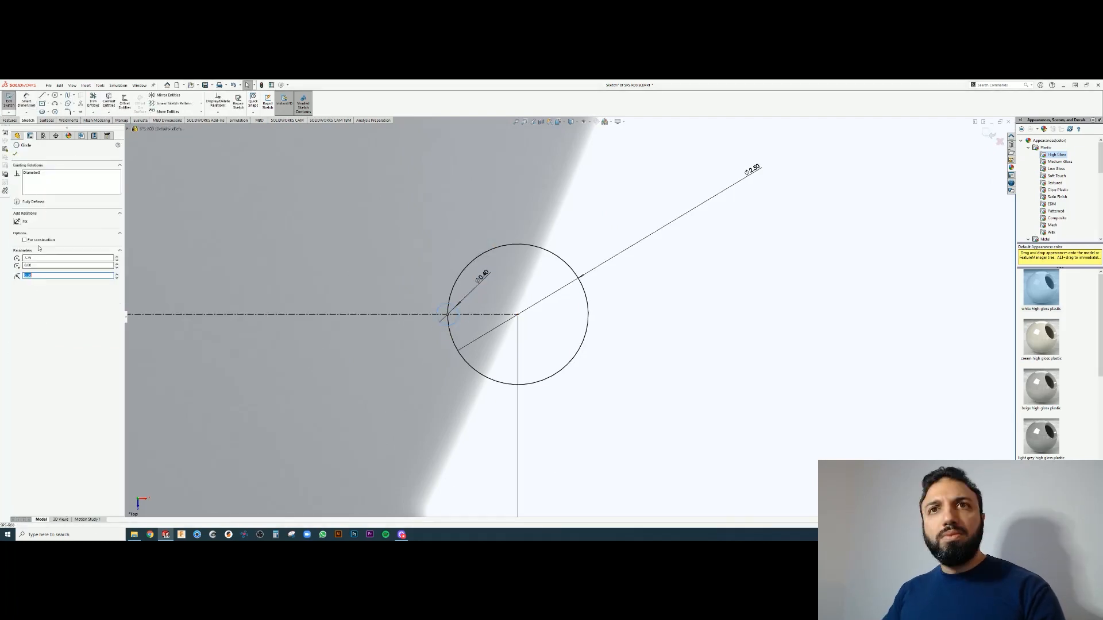
left_click(24, 240)
Draw a construction circle concentric with the 2.5 mm circle and touching the inner side of the 0.4 mm circle
left_click(54, 95)
left_click(517, 315)
left_click(459, 314)
left_click(25, 240)
key("Escape")
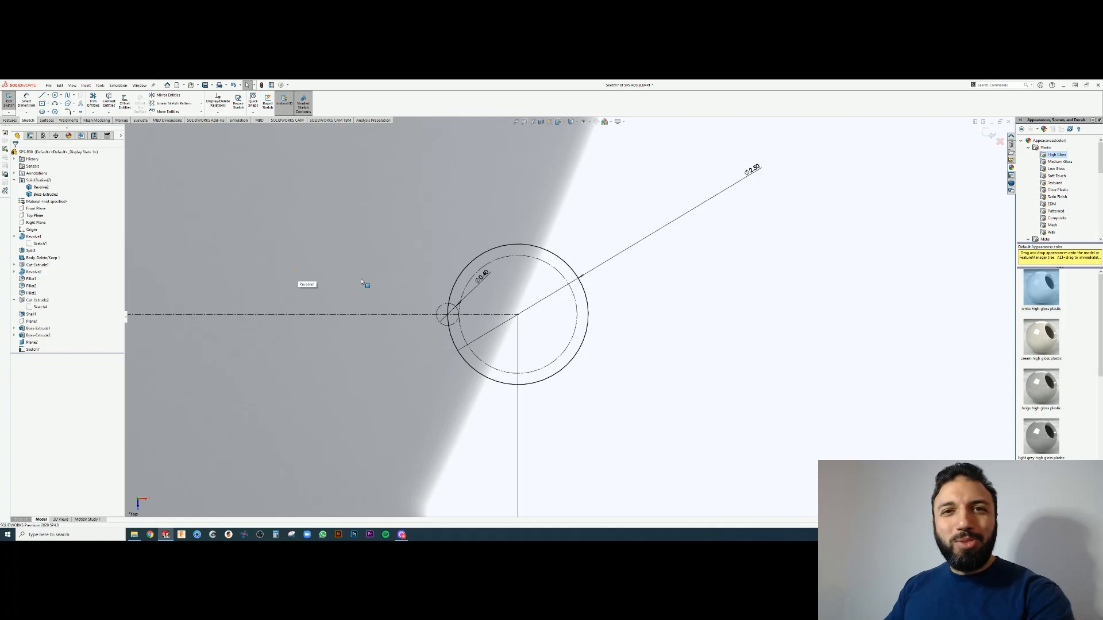
Check the inner construction circle and reduce the hole circle's diameter to 1.75 mm
scroll(361, 281, "up", 2)
scroll(598, 274, "up", 1)
scroll(597, 274, "down", 1)
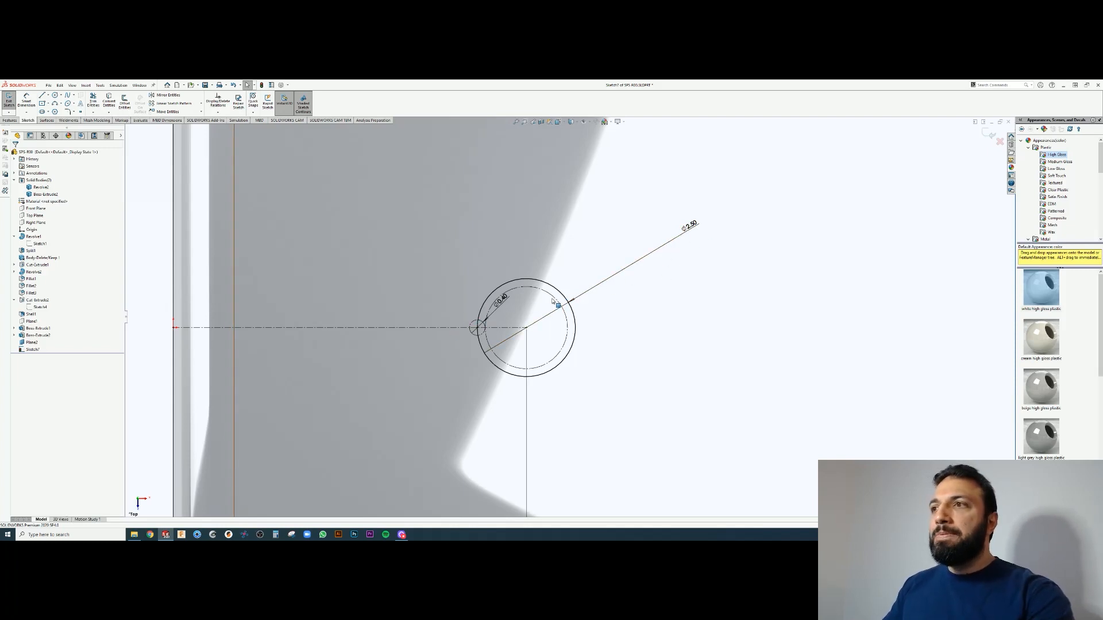
scroll(489, 326, "down", 3)
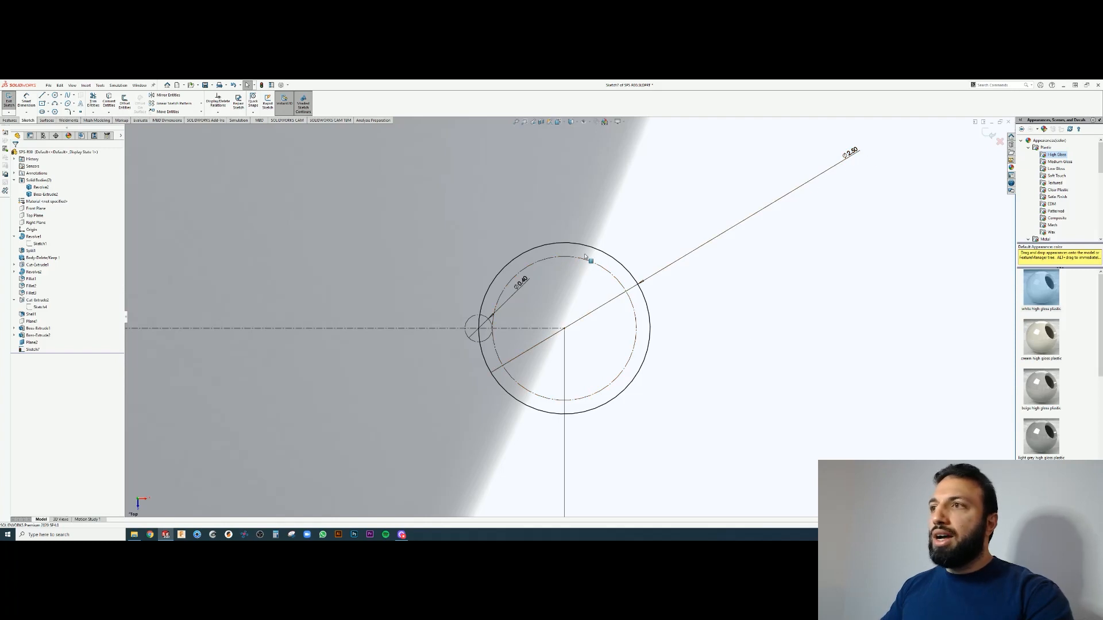
left_click(611, 277)
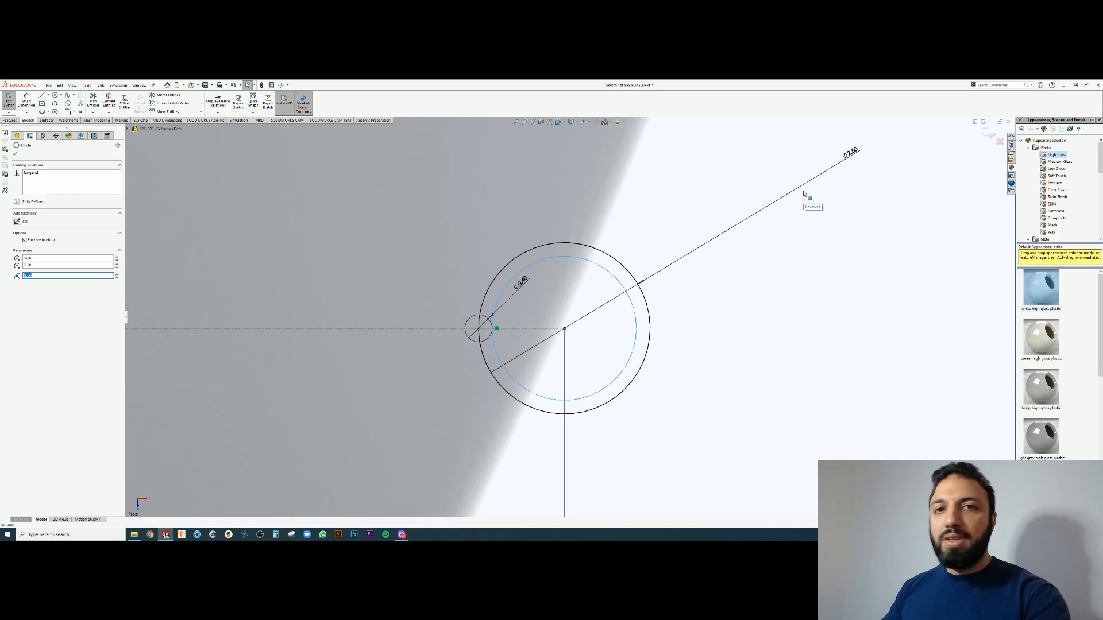
key("Escape")
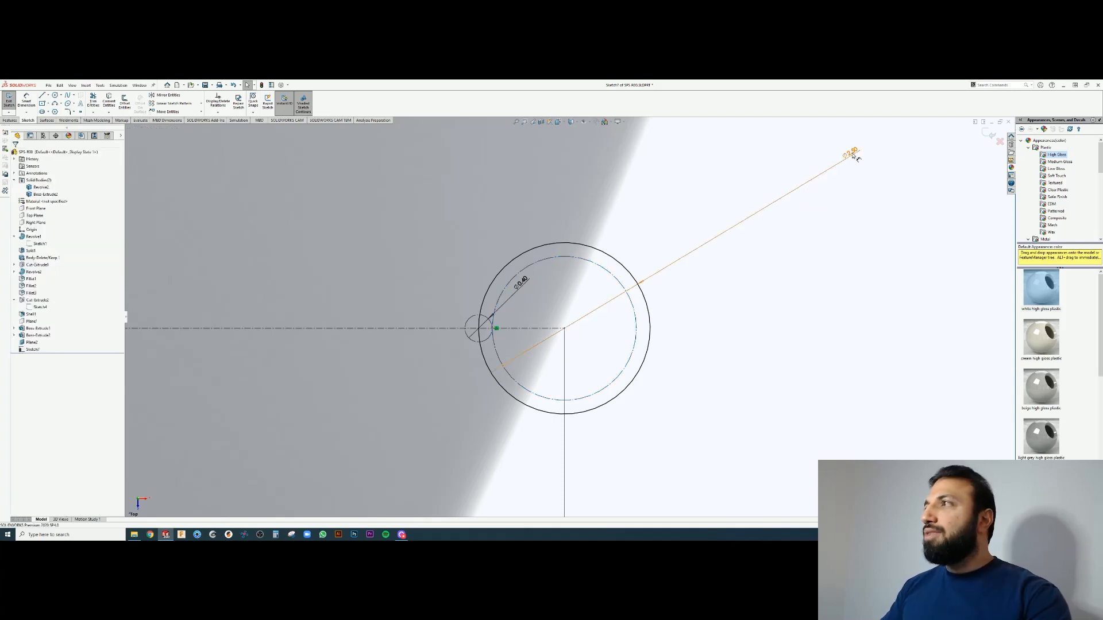
double_click(852, 152)
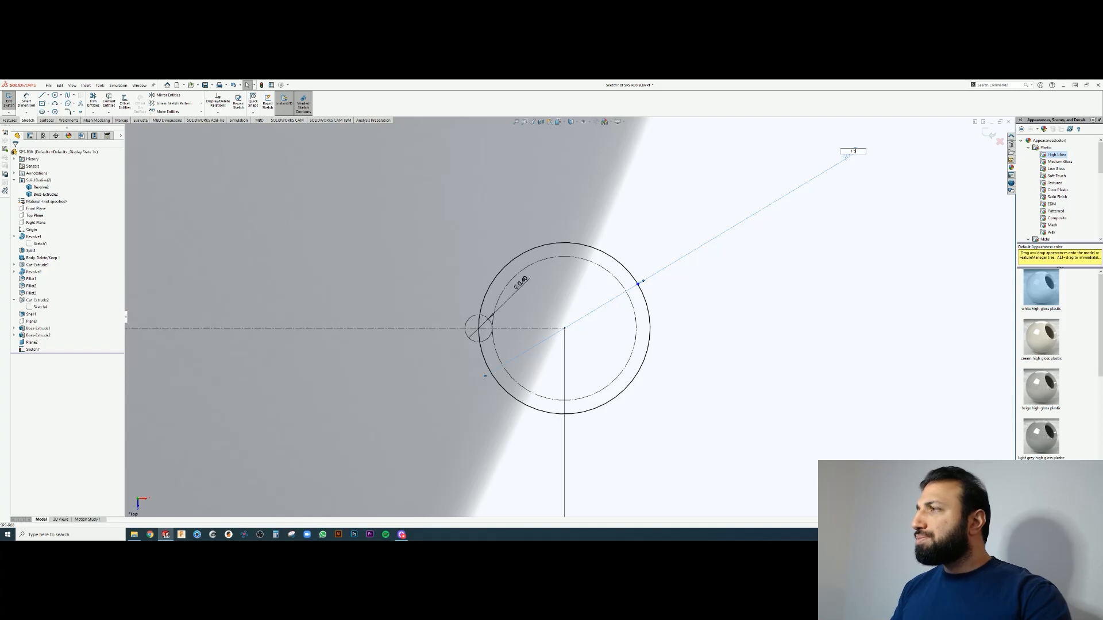
key("Return")
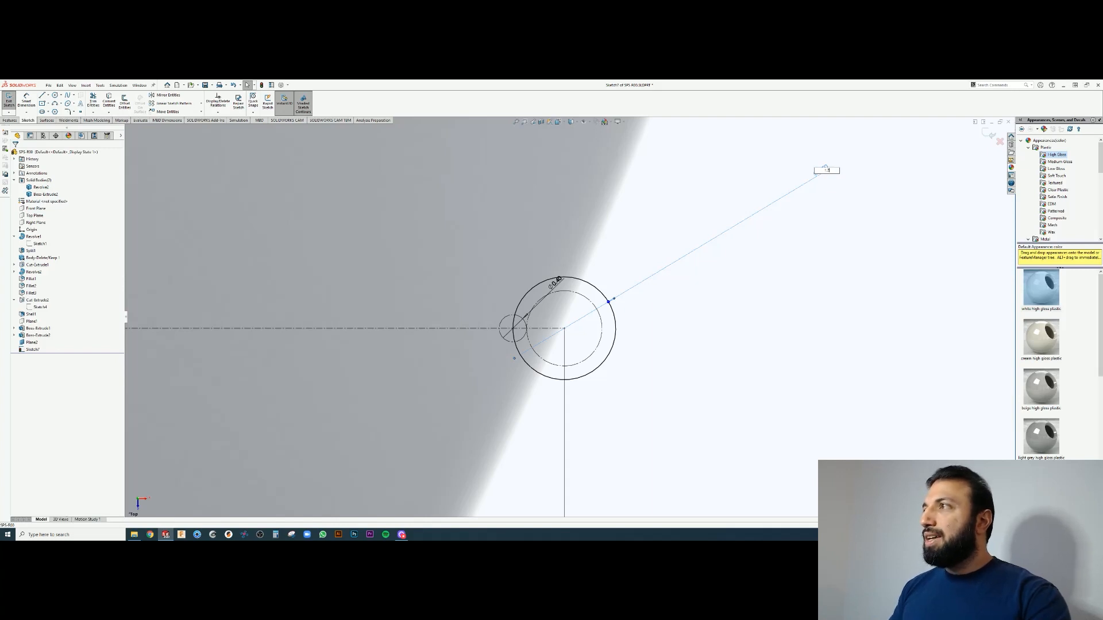
key("Return")
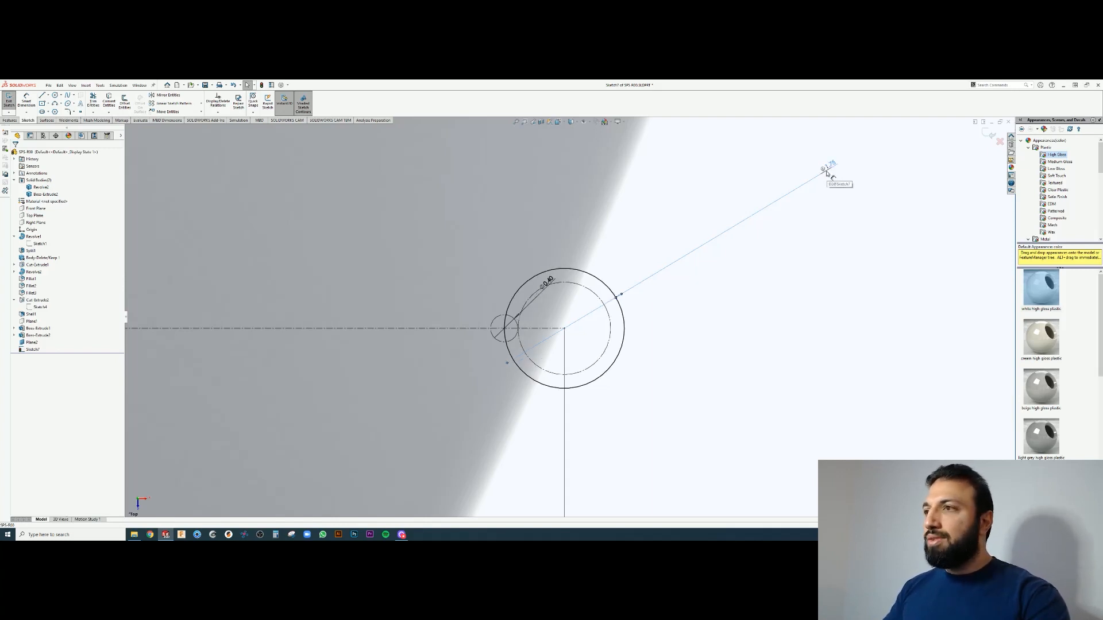
key("z")
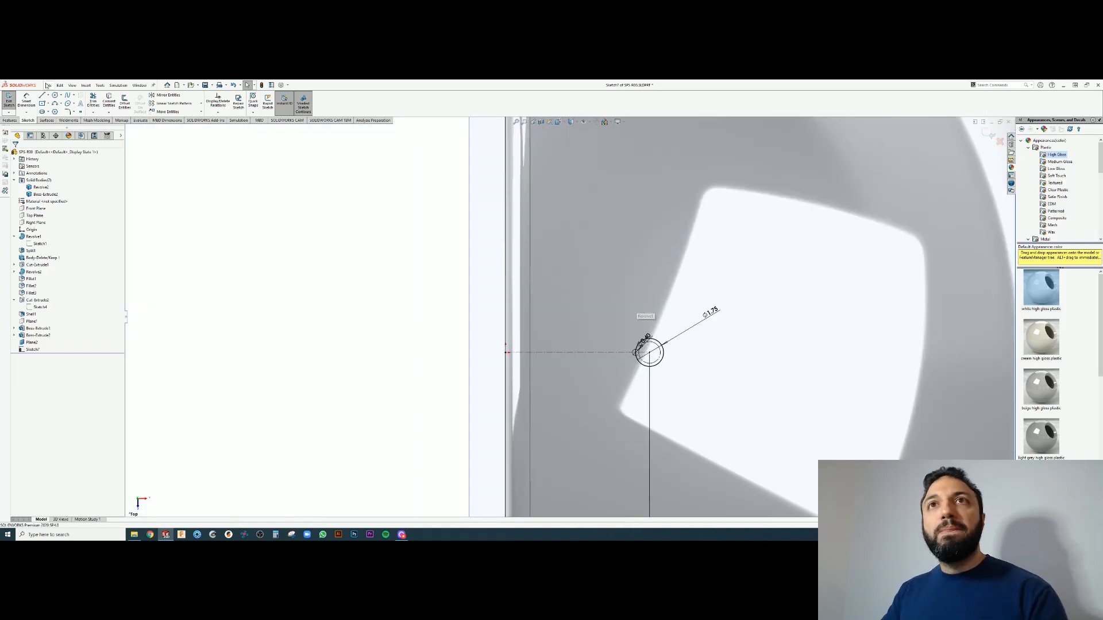
Draw a right triangle of construction lines starting and ending at the hole circle's centre, extending away from the origin
left_click(649, 352)
left_click(739, 352)
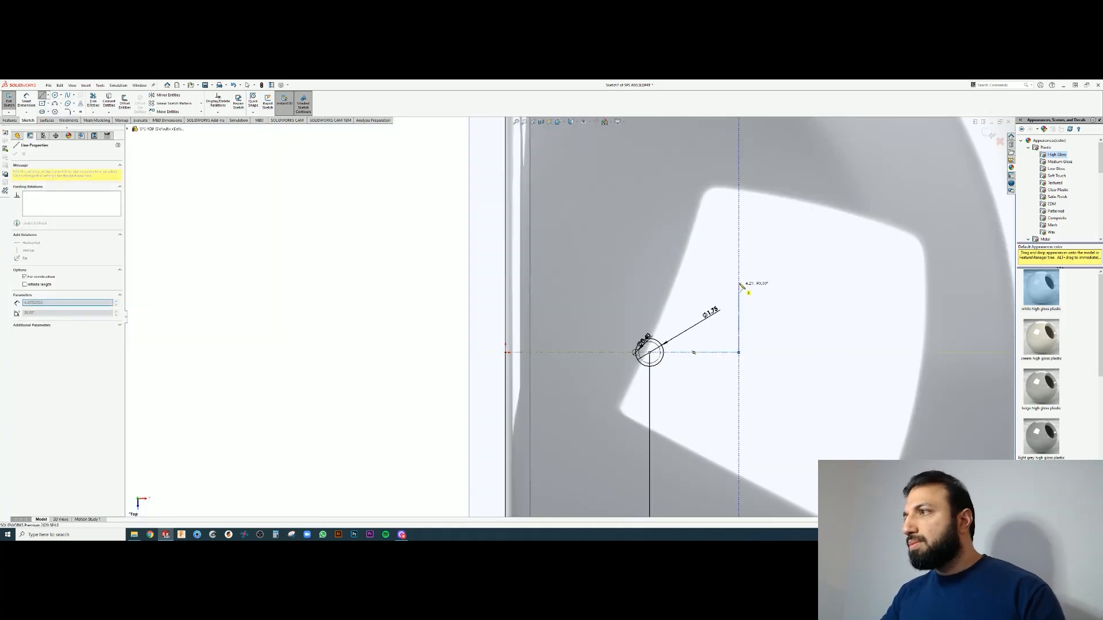
left_click(738, 281)
left_click(649, 352)
key("Escape")
Draw a second circle at the triangle's upper corner, make it equal to the hole circle, and mirror it about the horizontal construction line
left_click(738, 282)
left_click(748, 291)
key("Escape")
left_click(749, 291)
left_click(659, 362, "ctrl")
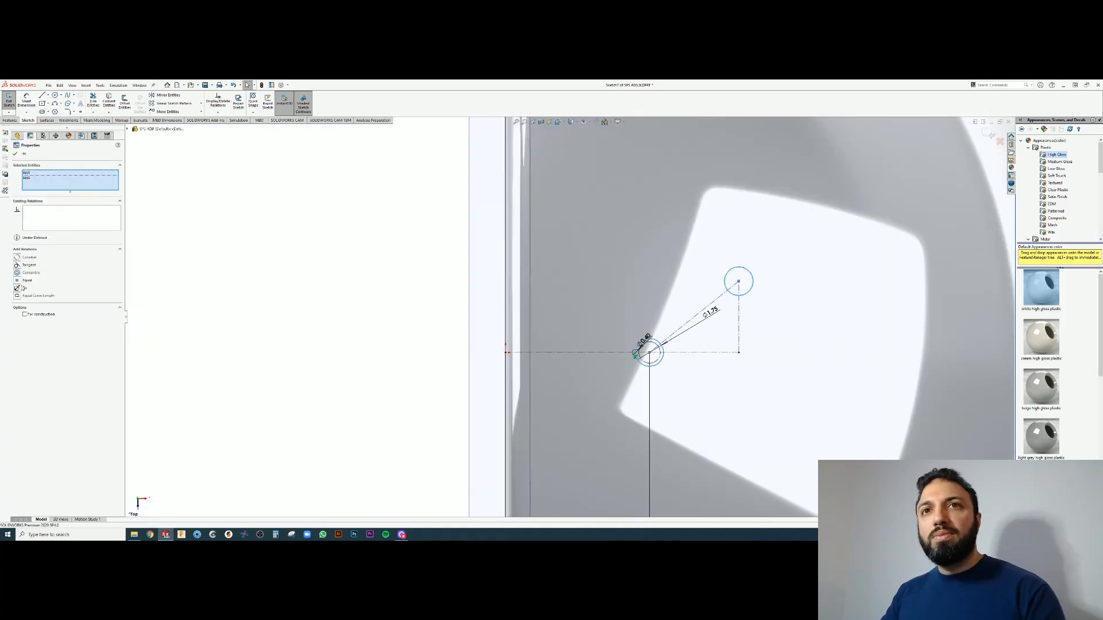
left_click(743, 294)
left_click(697, 352, "ctrl")
left_click(168, 95)
Dimension the second circle's centre 3 mm vertically from the horizontal construction line and 3 mm horizontally from the first circle's centre
left_click(25, 100)
left_click(739, 322)
left_click(757, 315)
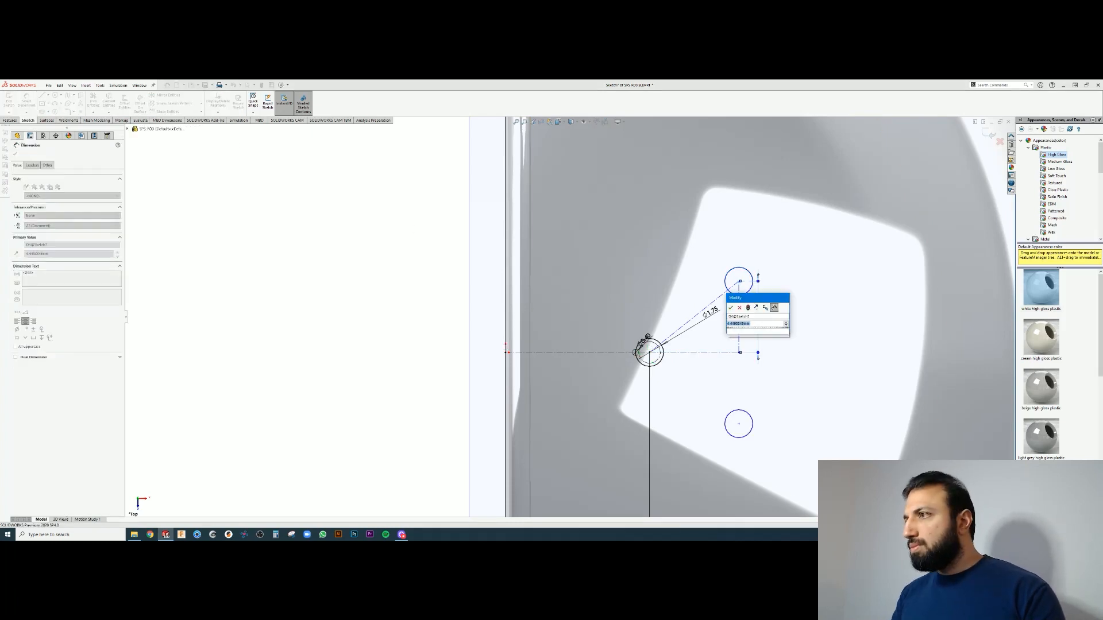
type("3")
key("Return")
left_click(737, 305)
left_click(650, 352)
left_click(689, 273)
type("3")
key("Return")
Finish the sketch and extrude-cut the three circles down through the wall of the half sphere
mouse_move(736, 340)
middle_mouse_down("ctrl")
mouse_move(656, 332)
mouse_move(613, 313)
middle_mouse_up("ctrl")
key("Escape")
left_click(72, 192)
left_click(40, 203)
scroll(335, 285, "up", 3)
middle_click_drag(335, 286, 331, 224)
left_click(16, 192)
left_click(24, 293)
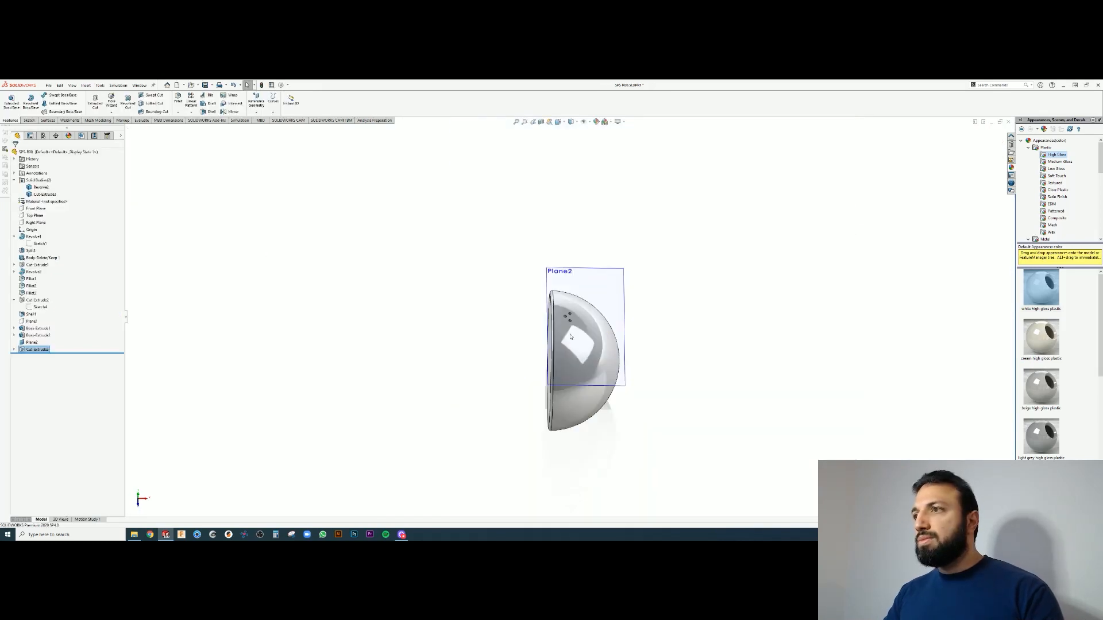
Fillet the outer edges of the three small holes in the half sphere's curved surface
scroll(573, 344, "up", 5)
left_click(178, 100)
left_click(486, 286)
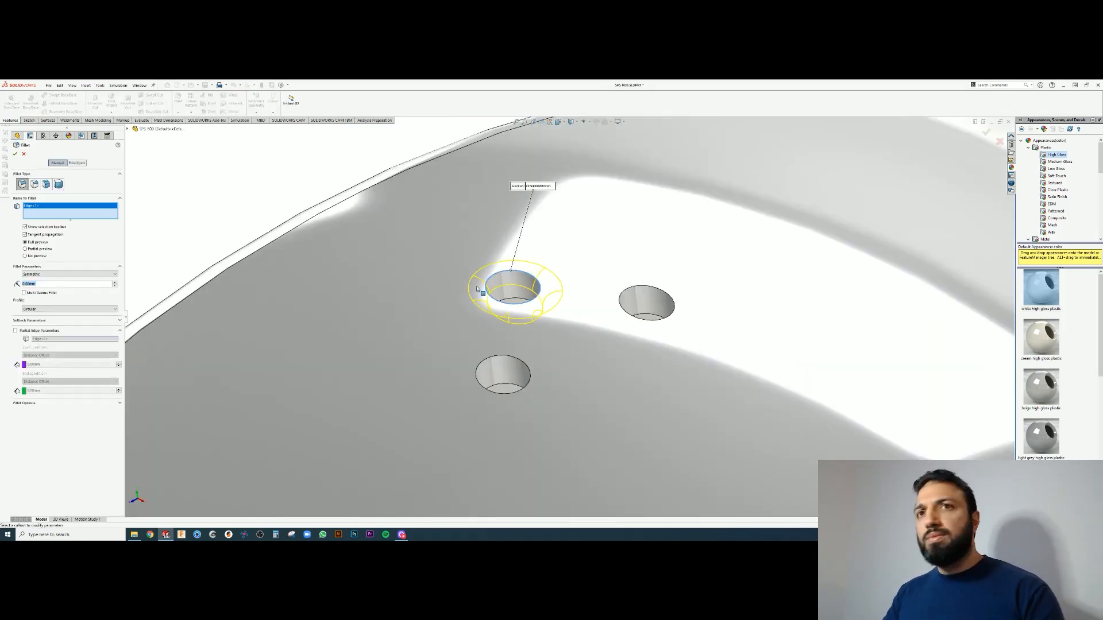
left_click(647, 287)
left_click(503, 356)
key("Return")
scroll(545, 278, "up", 5)
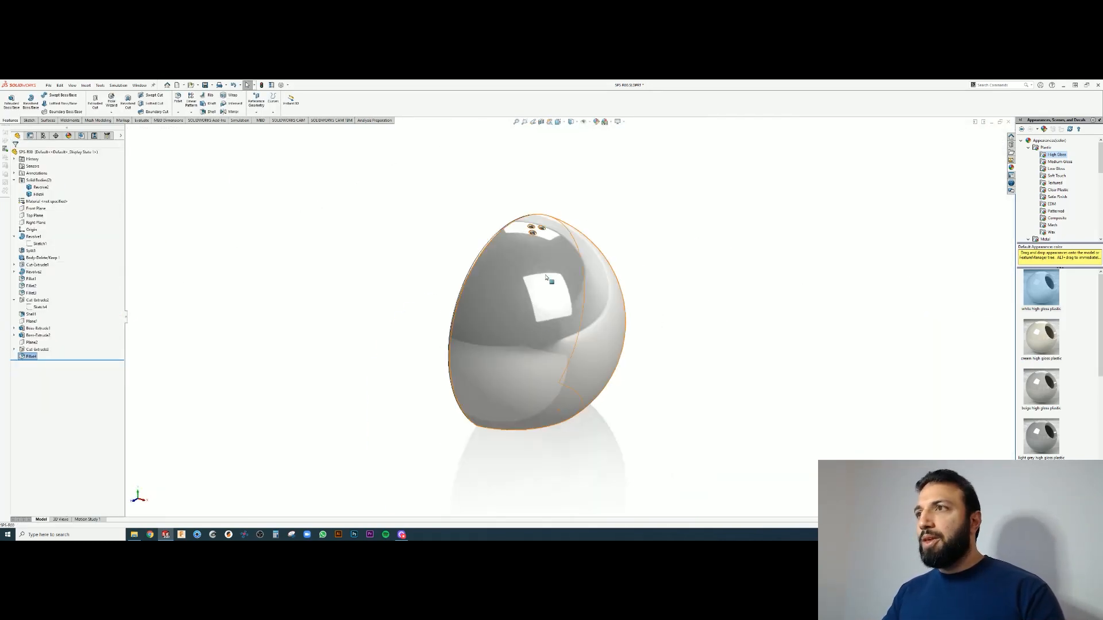
scroll(546, 278, "down", 2)
scroll(550, 279, "up", 2)
scroll(550, 279, "down", 3)
left_click(675, 221)
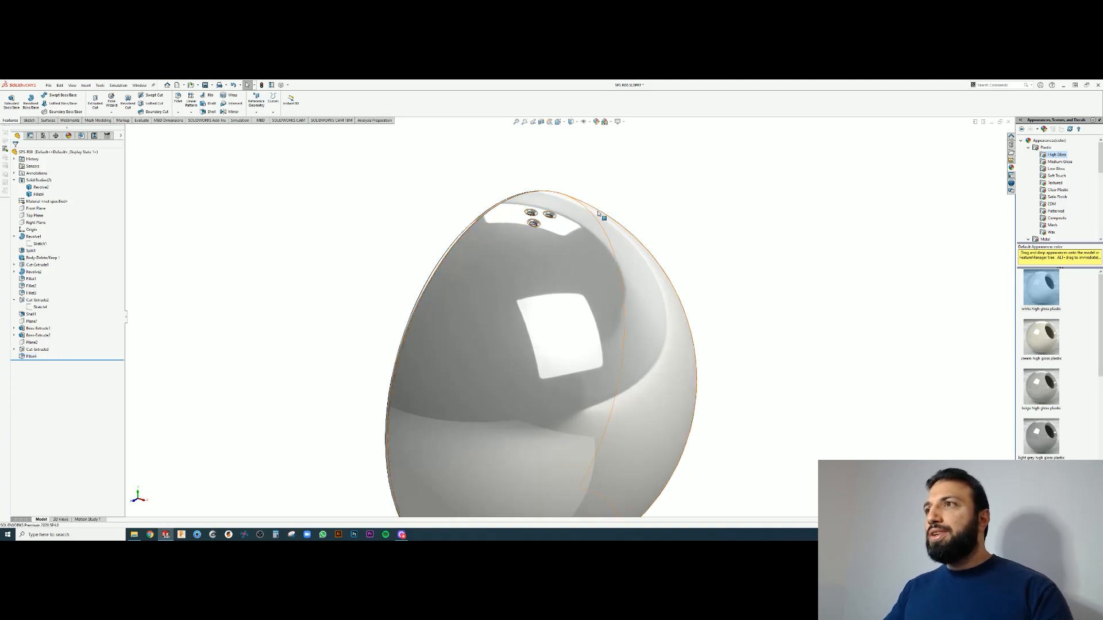
Examine the three small holes at the top of the egg-shaped shell from several angles
middle_click_drag(598, 214, 556, 219)
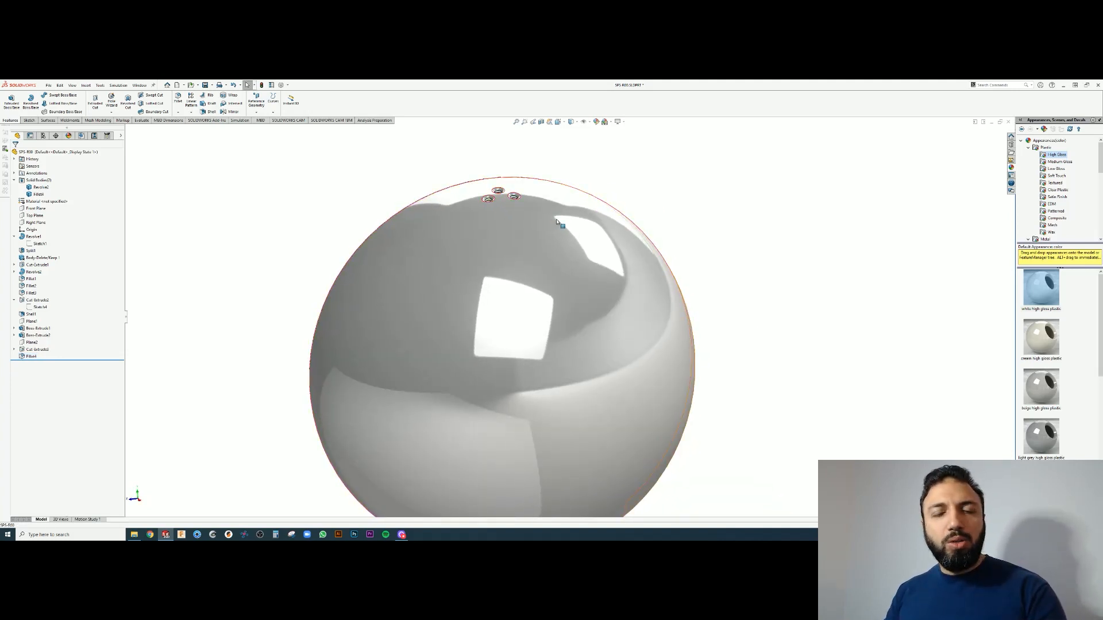
scroll(521, 238, "down", 3)
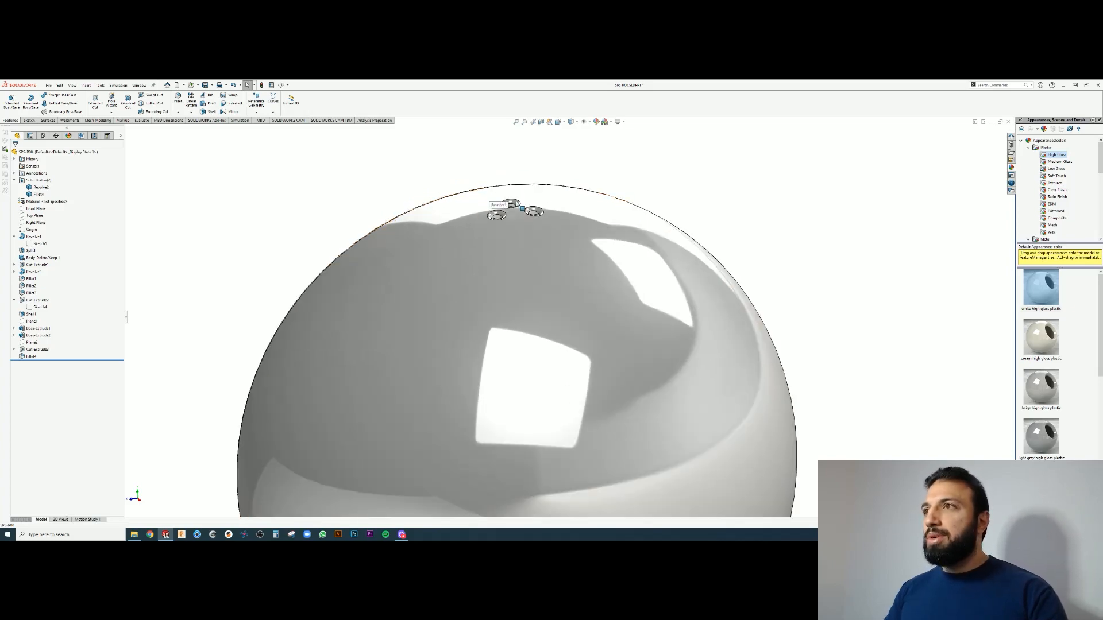
scroll(522, 238, "down", 5)
middle_click_drag(522, 239, 641, 263)
scroll(522, 281, "up", 3)
scroll(632, 313, "up", 10)
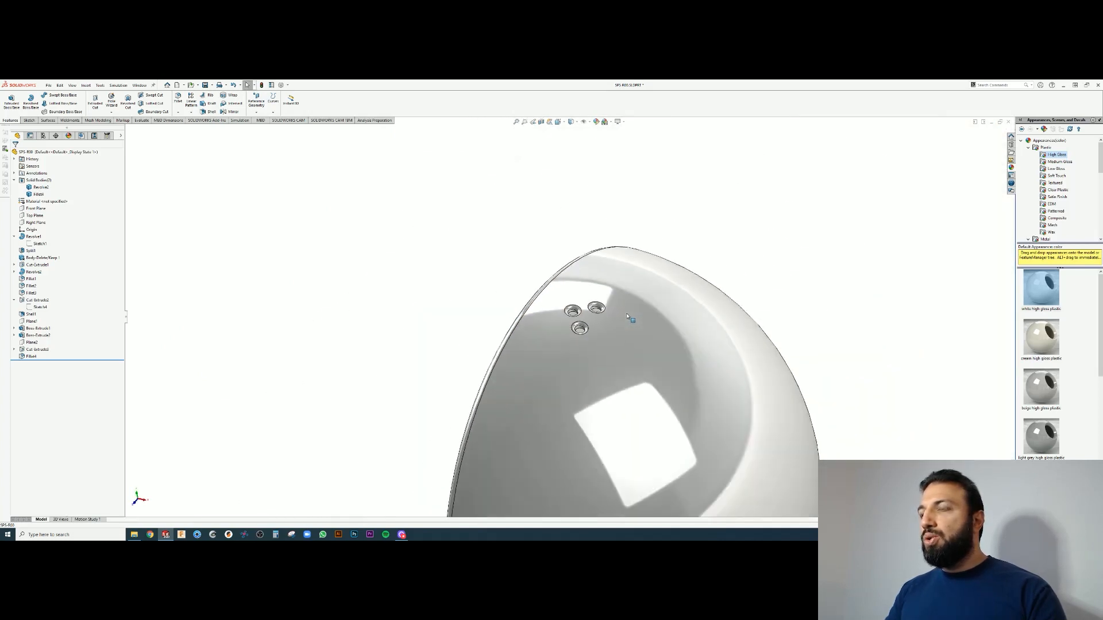
scroll(628, 316, "up", 3)
scroll(630, 326, "up", 1)
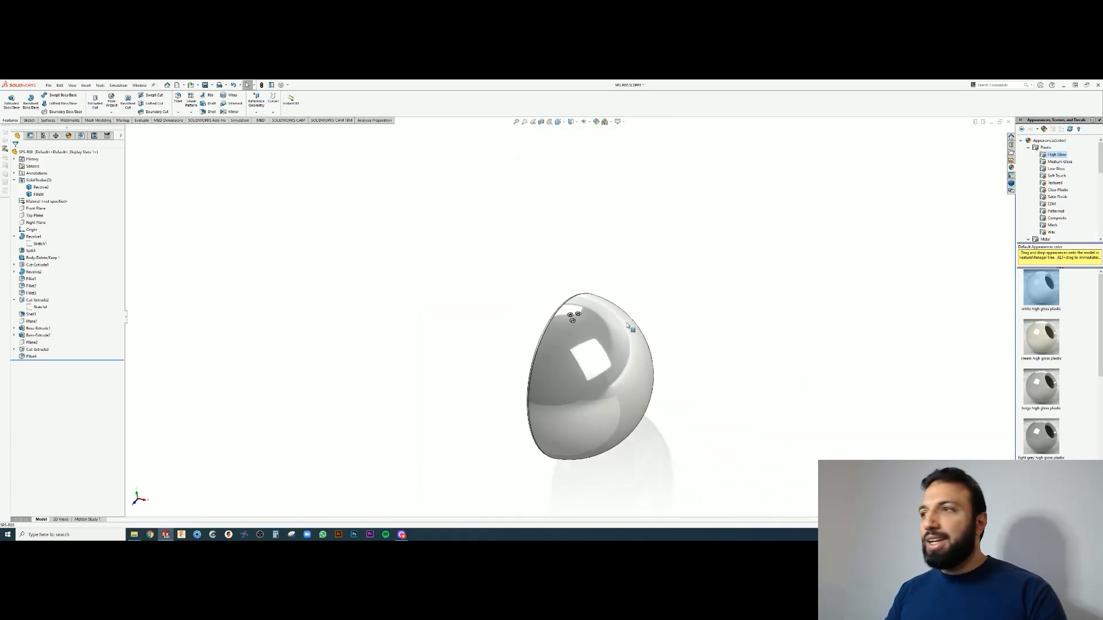
Examine the recessed base of the shell and its round opening from below
scroll(630, 328, "down", 3)
scroll(577, 360, "up", 2)
middle_click_drag(575, 375, 574, 451)
scroll(574, 451, "down", 6)
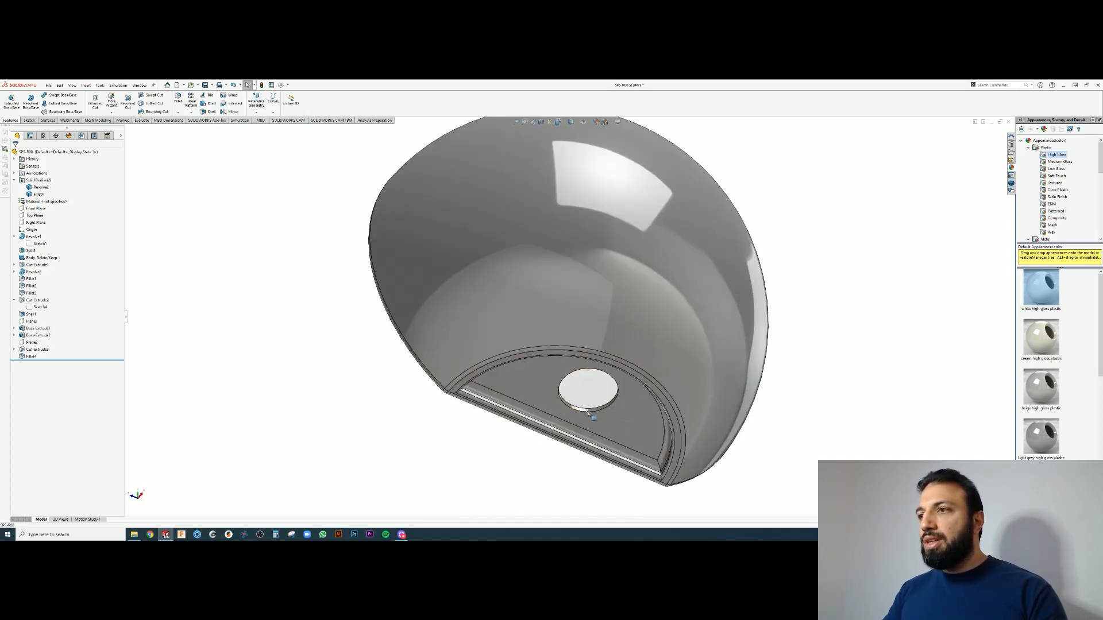
middle_click_drag(576, 364, 586, 305)
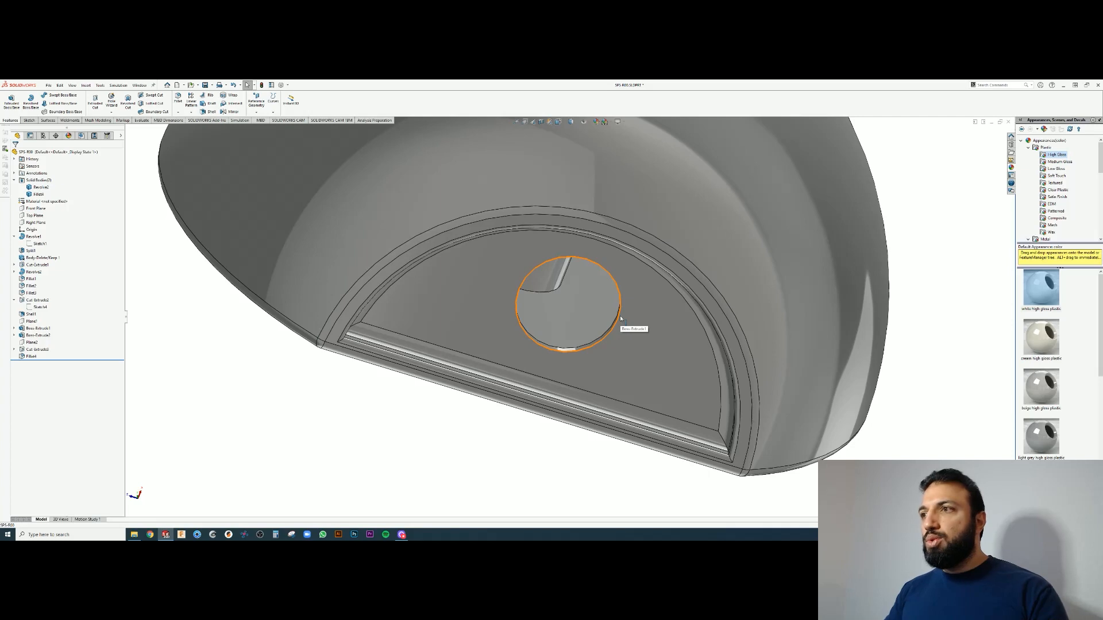
middle_click_drag(590, 309, 569, 360)
scroll(561, 264, "up", 5)
scroll(555, 241, "down", 3)
scroll(568, 360, "down", 2)
Start a sketch on the Front Plane, with the model displayed with its hidden lines visible
left_click(559, 121)
left_click(567, 141)
left_click(36, 209)
left_click(43, 195)
left_click(571, 121)
left_click(571, 150)
scroll(514, 494, "down", 8)
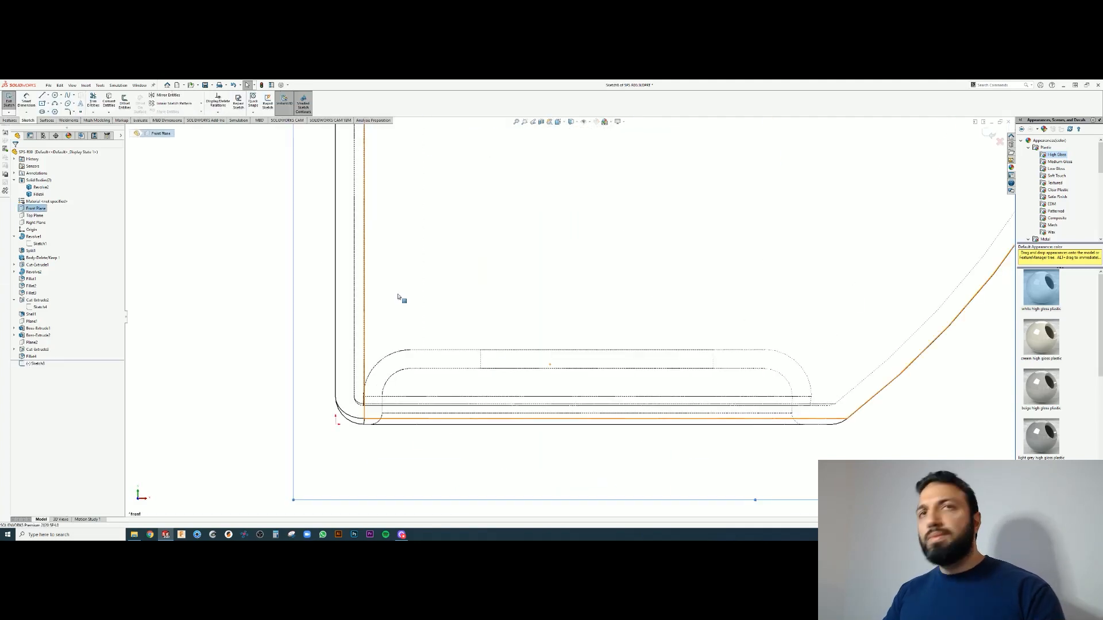
Sketch a vertical centreline through the middle of the round base opening, spanning the wall's thickness
left_click(48, 95)
left_click(596, 350)
left_click(596, 368)
Sketch the plug's stepped outer profile along the opening's wall, with an overhanging upper lip whose top edge reaches the centreline
key("l")
left_click(733, 368)
left_click(714, 368)
left_click(713, 350)
left_click(718, 350)
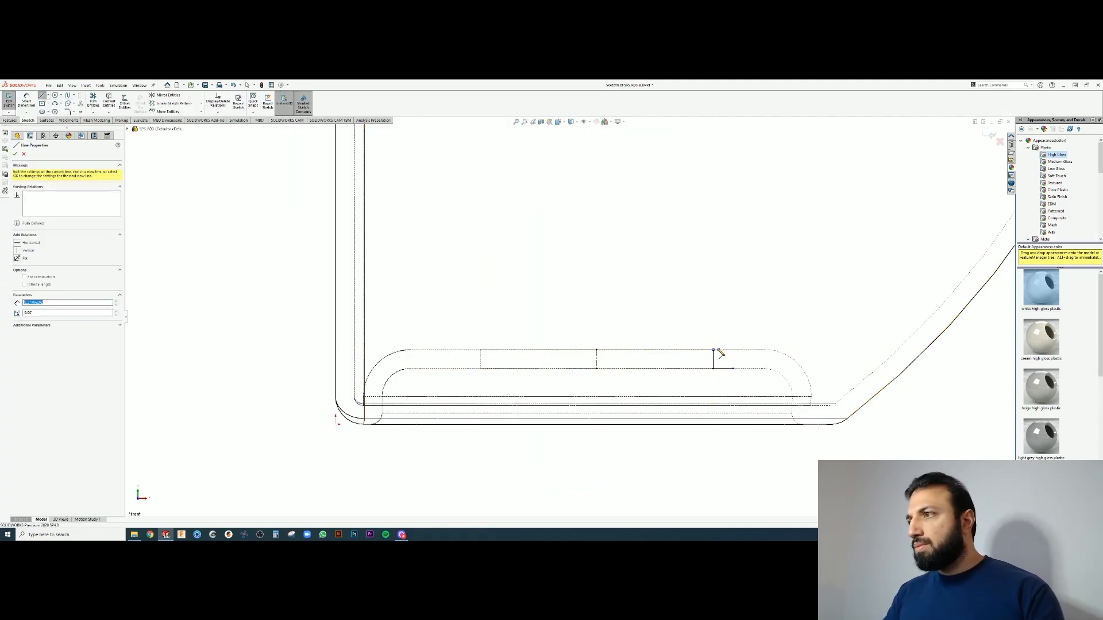
left_click(718, 345)
left_click(638, 345)
key("Escape")
scroll(731, 356, "down", 3)
left_click_drag(568, 337, 497, 332)
key("Escape")
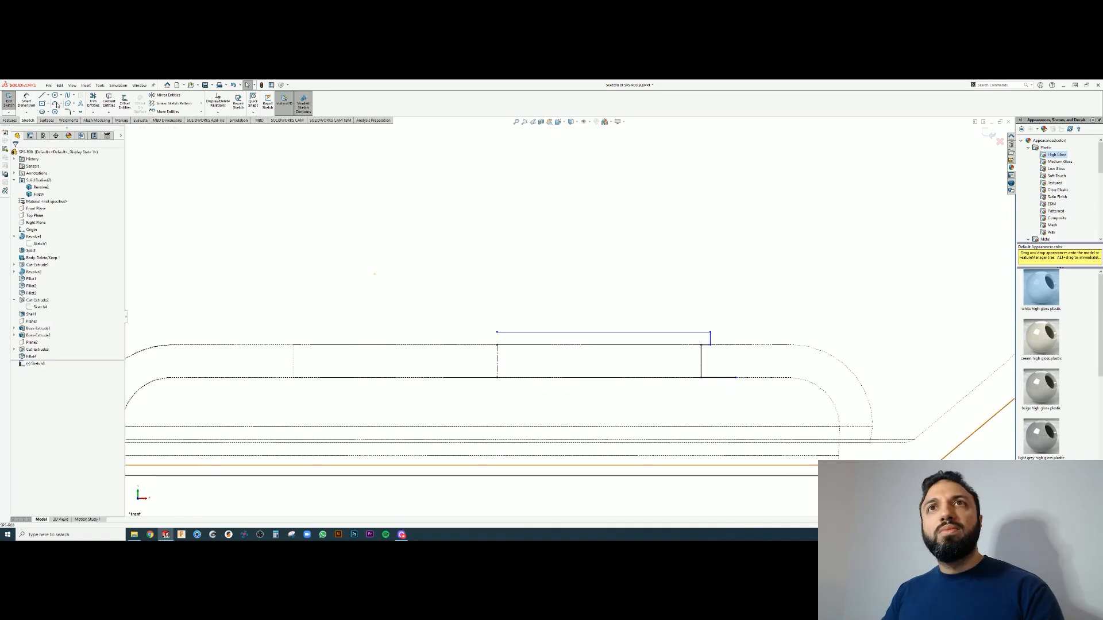
Close the plug's half profile with a lower flange beneath the base wall and a vertical edge along the centreline
key("l")
left_click(736, 377)
left_click(736, 387)
left_click(496, 387)
left_click(497, 332)
key("Escape")
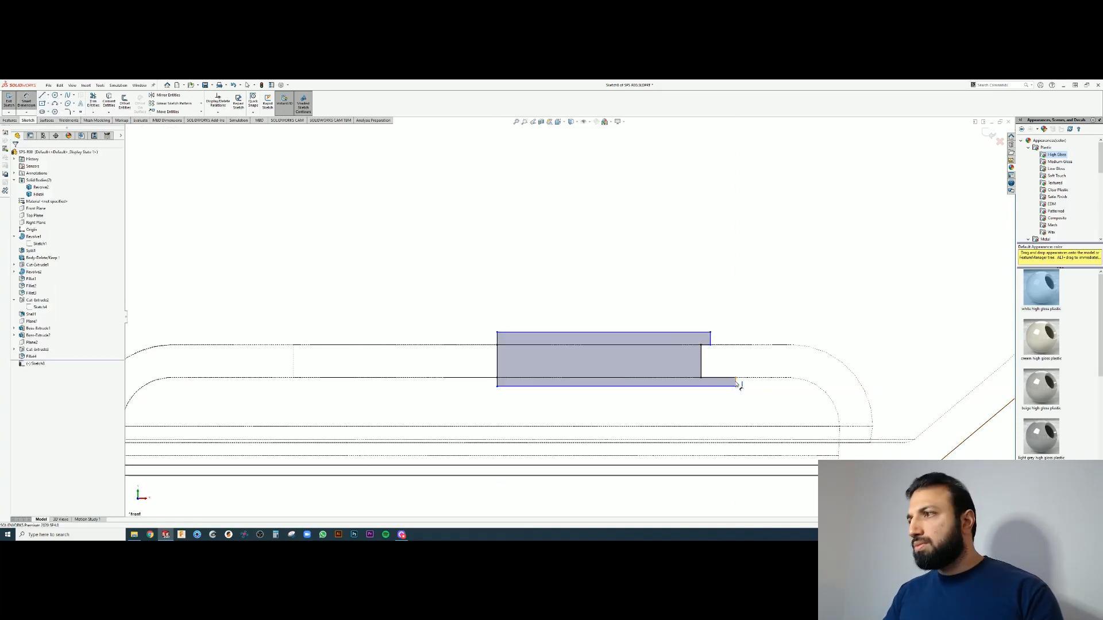
Dimension the lower flange's thickness as 0.6 mm and the upper lip's thickness as 0.3 mm
left_click(736, 382)
left_click(775, 382)
type("0.6")
key("Return")
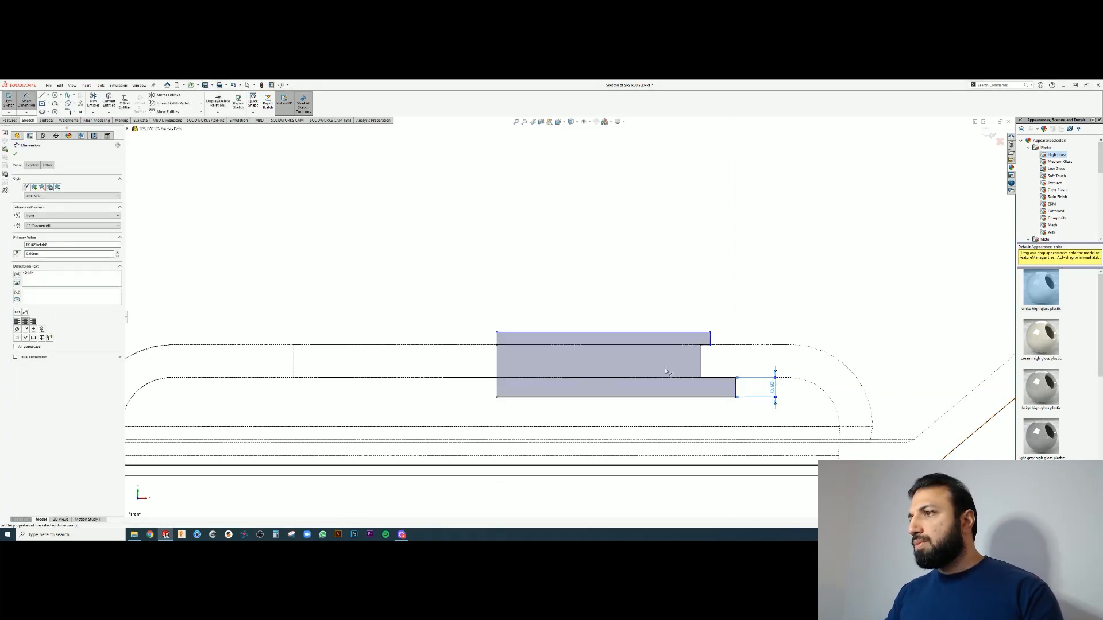
left_click(711, 338)
left_click(752, 337)
type("0.3")
key("Return")
Dimension the upper lip's overhang and set both the lip's thickness and its overhang to 0.6 mm
left_click(706, 335)
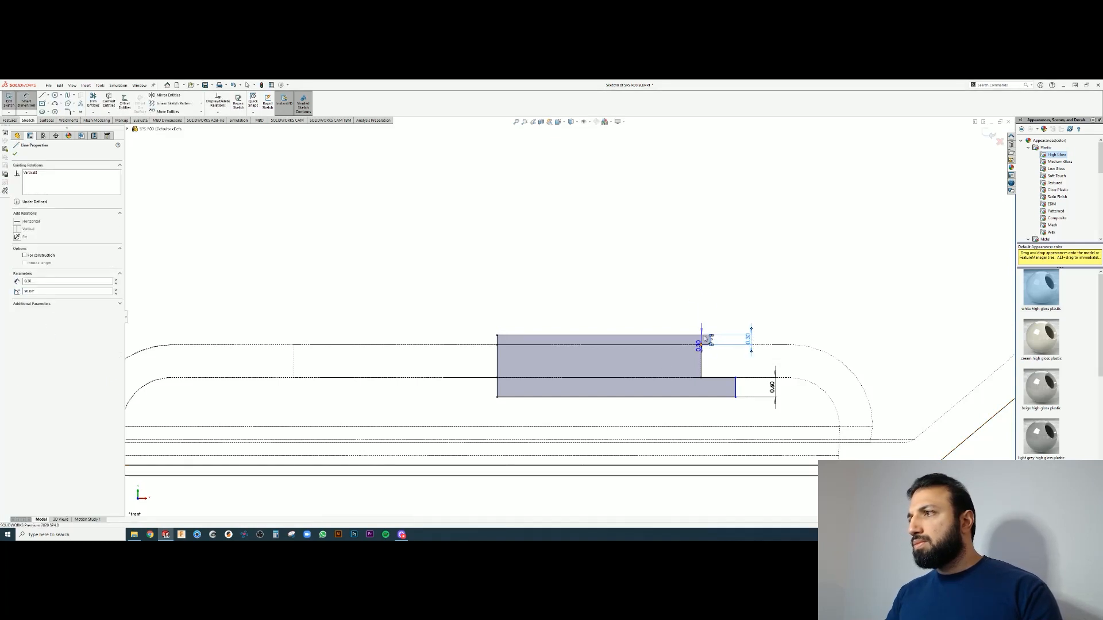
left_click(704, 299)
key("Return")
double_click(749, 339)
type("0.6")
key("Return")
double_click(705, 298)
type("0.6")
key("Return")
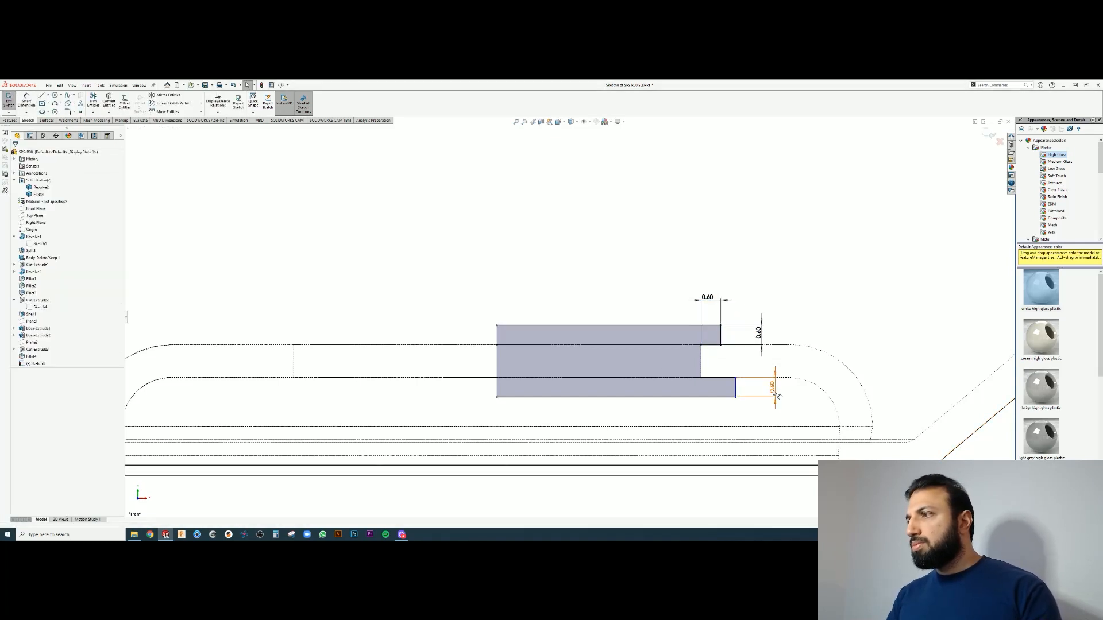
Set the lower flange's thickness and overhang to 1.2 mm and the upper lip's overhang to 0.3 mm
double_click(773, 386)
type("1.2")
left_click(731, 378)
left_click(733, 373)
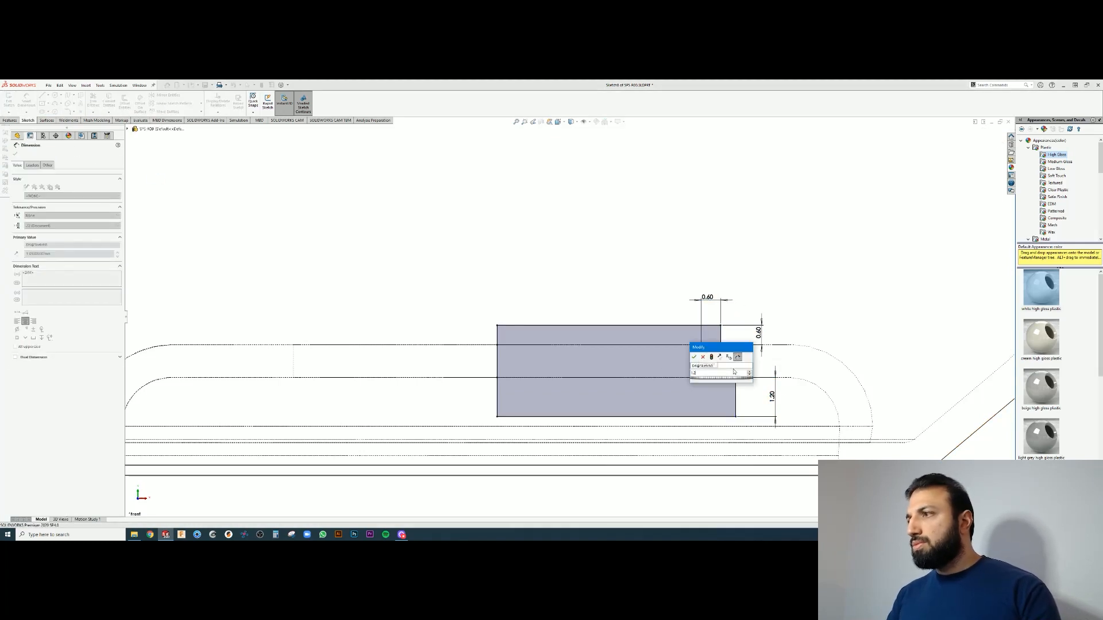
key("Return")
double_click(707, 298)
type("0.3")
key("Return")
Revolve the plug profile about its vertical centreline edge as a separate body, with result merging disabled
scroll(290, 273, "up", 4)
left_click(6, 141)
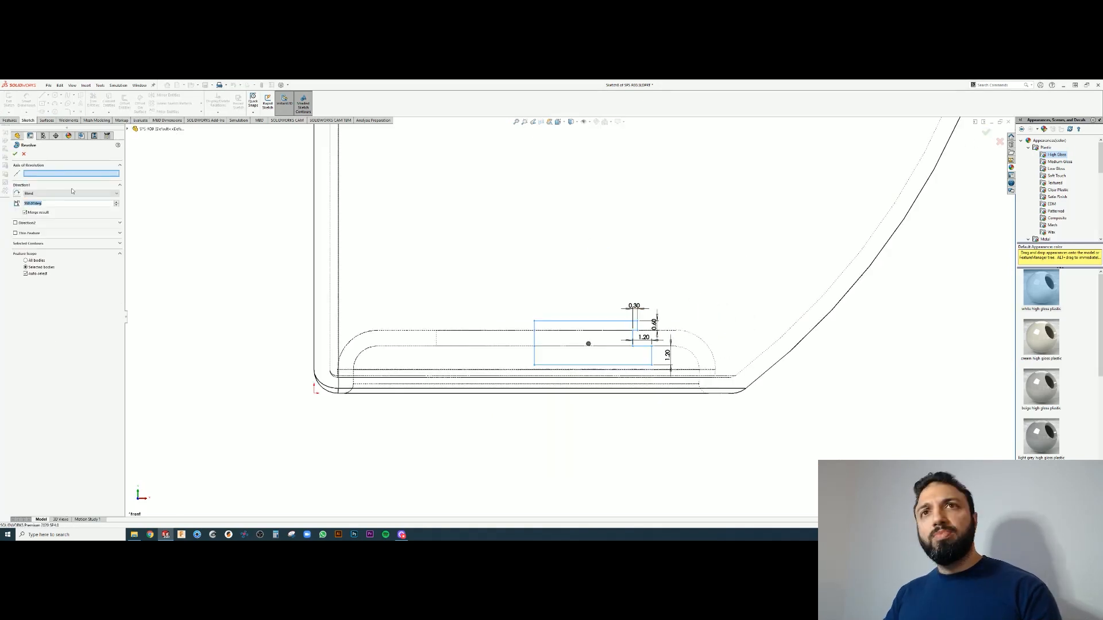
left_click(534, 339)
left_click(25, 212)
left_click(15, 154)
Restore the shaded display with edges and cut a section view through the model at the Front Plane
left_click(571, 122)
left_click(572, 131)
left_click(541, 122)
left_click(15, 154)
Examine how the plug's lip and flange grip the base wall in the sectioned model
scroll(551, 440, "down", 1)
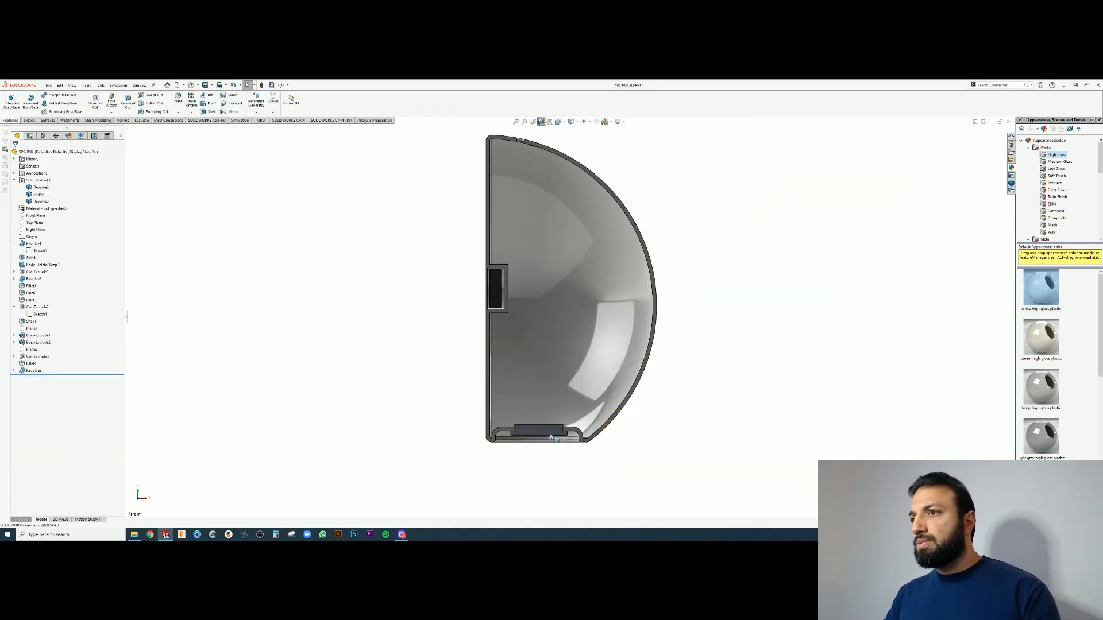
middle_click_drag(551, 437, 553, 450)
scroll(546, 442, "down", 6)
scroll(544, 366, "up", 6)
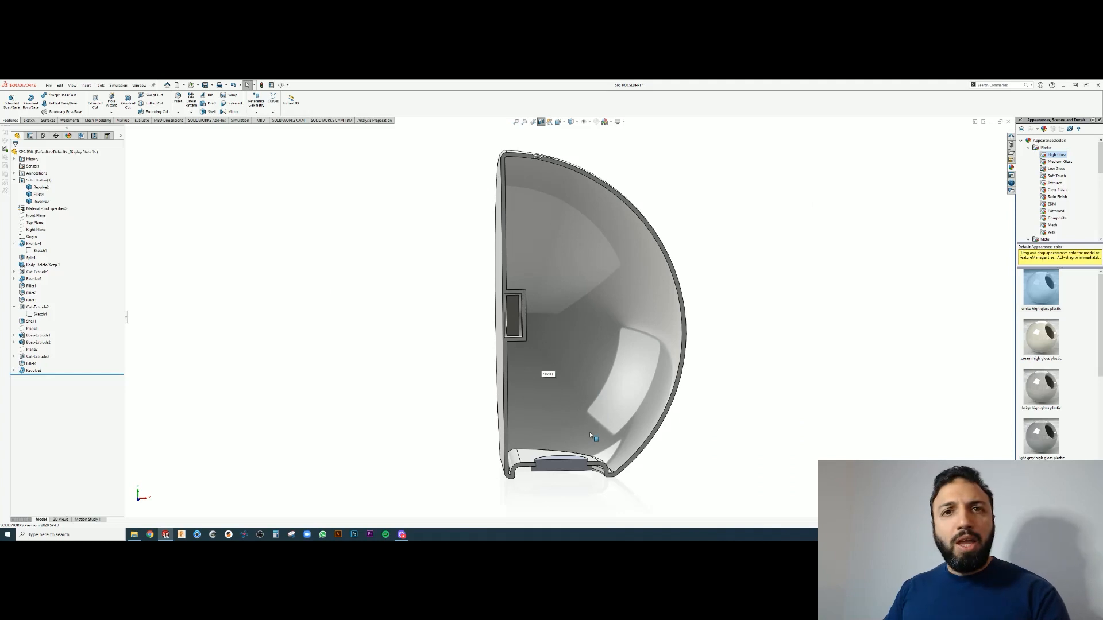
scroll(586, 443, "down", 4)
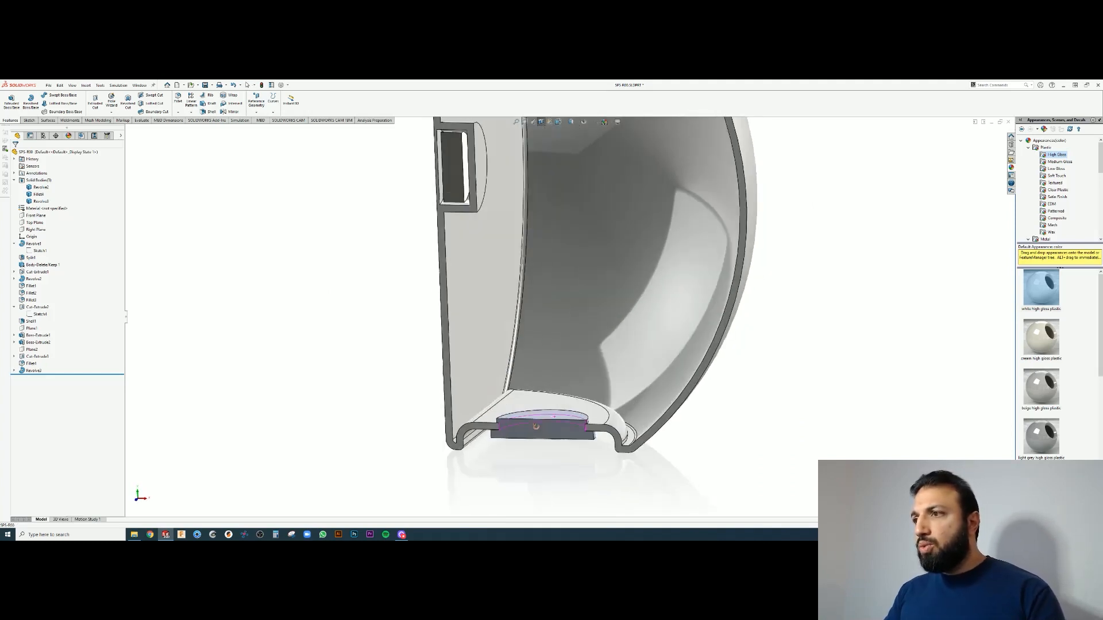
scroll(544, 423, "down", 6)
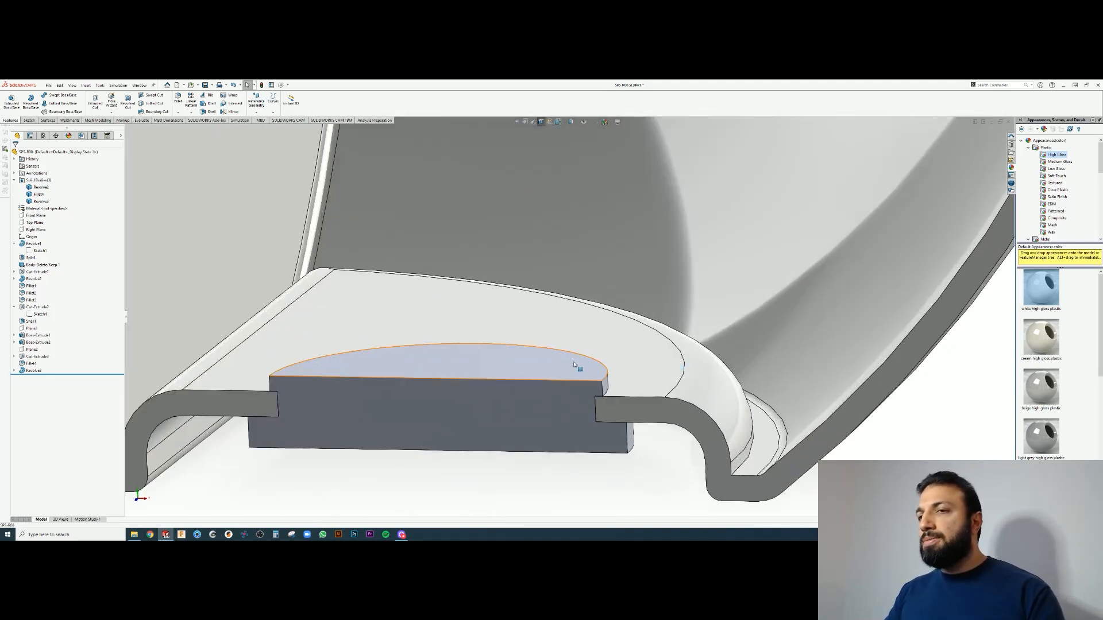
scroll(492, 367, "up", 3)
middle_click_drag(491, 367, 509, 347)
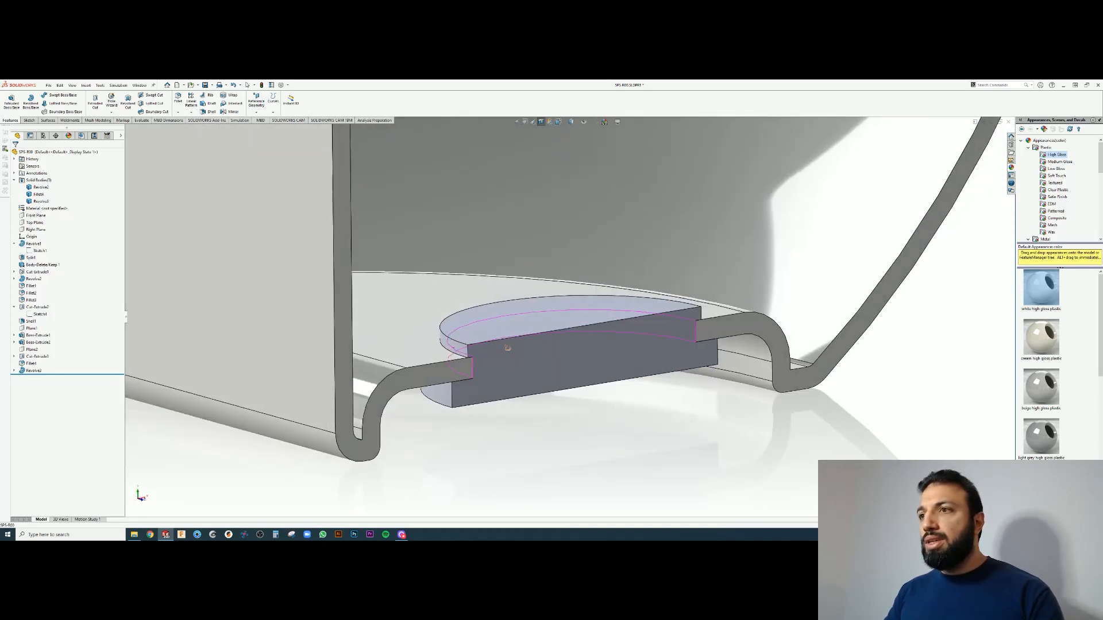
Reorient the model to the front view and section it at the Front Plane again to inspect the plug's fit
left_click(542, 123)
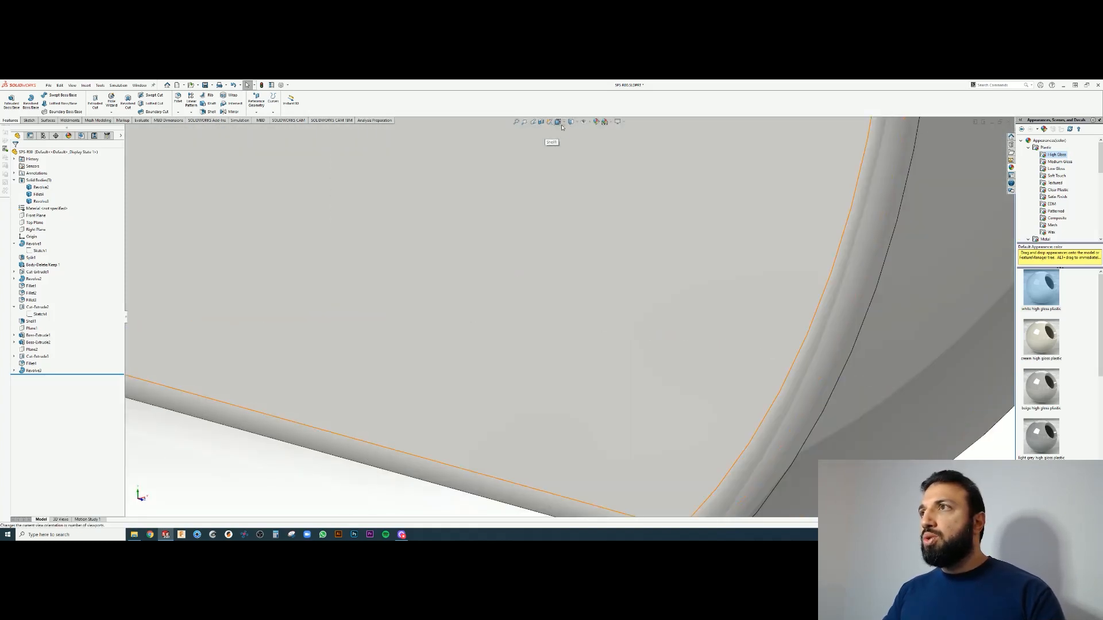
left_click(562, 122)
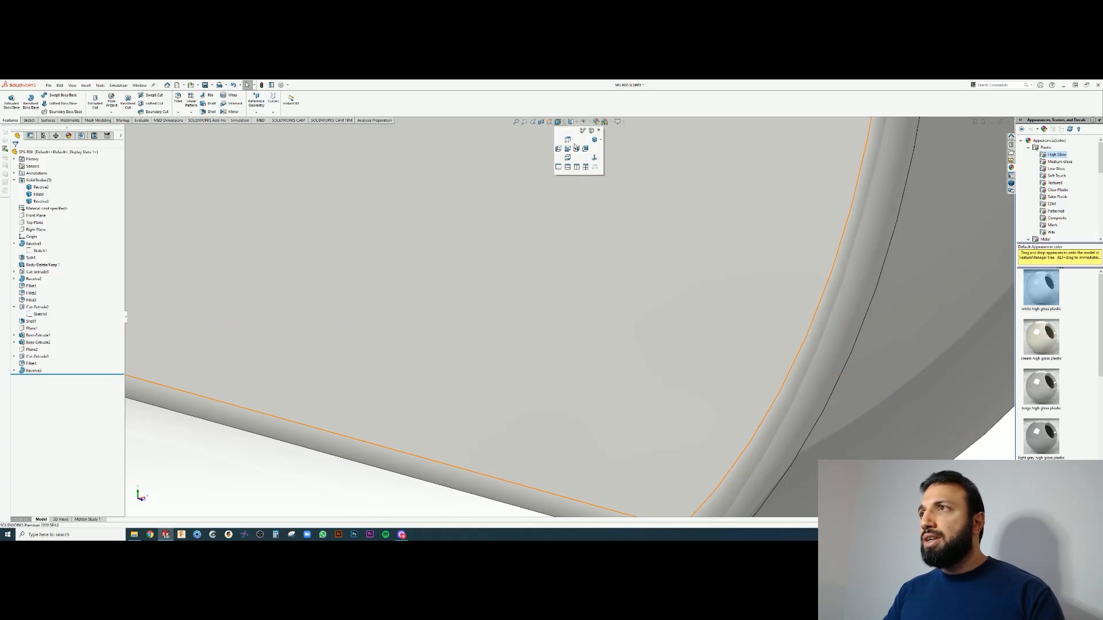
left_click(574, 147)
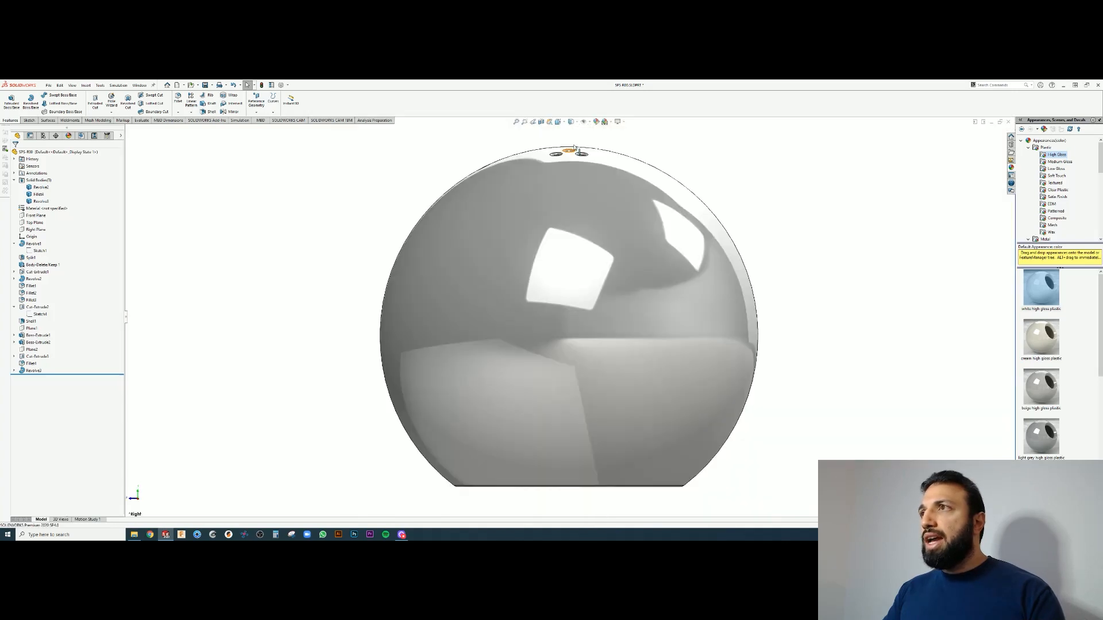
left_click(557, 121)
left_click(567, 148)
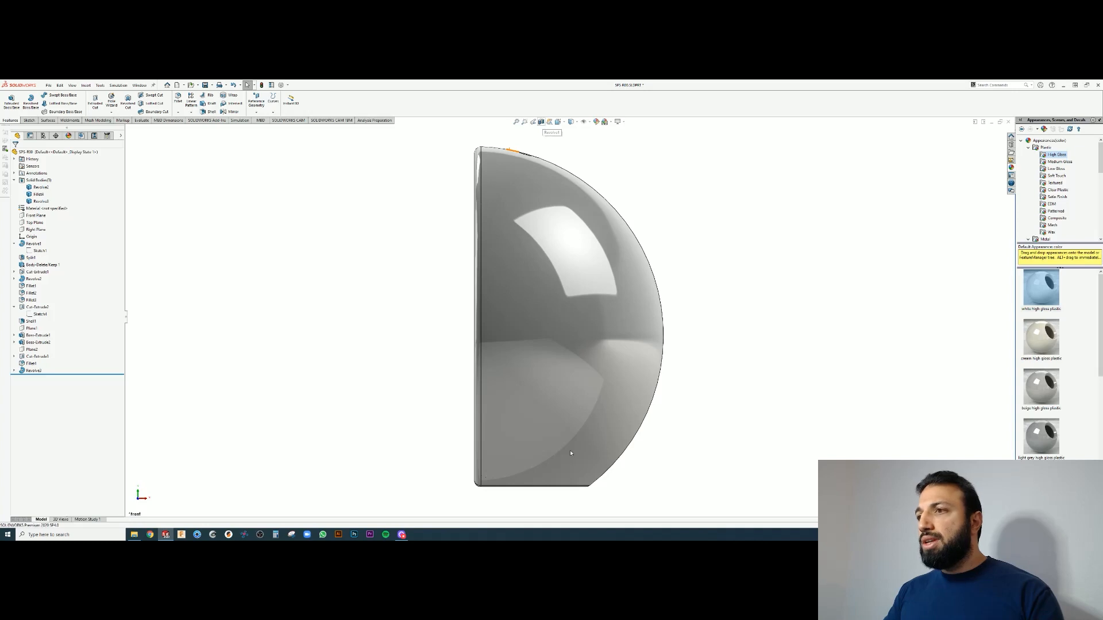
left_click(542, 122)
scroll(547, 473, "down", 4)
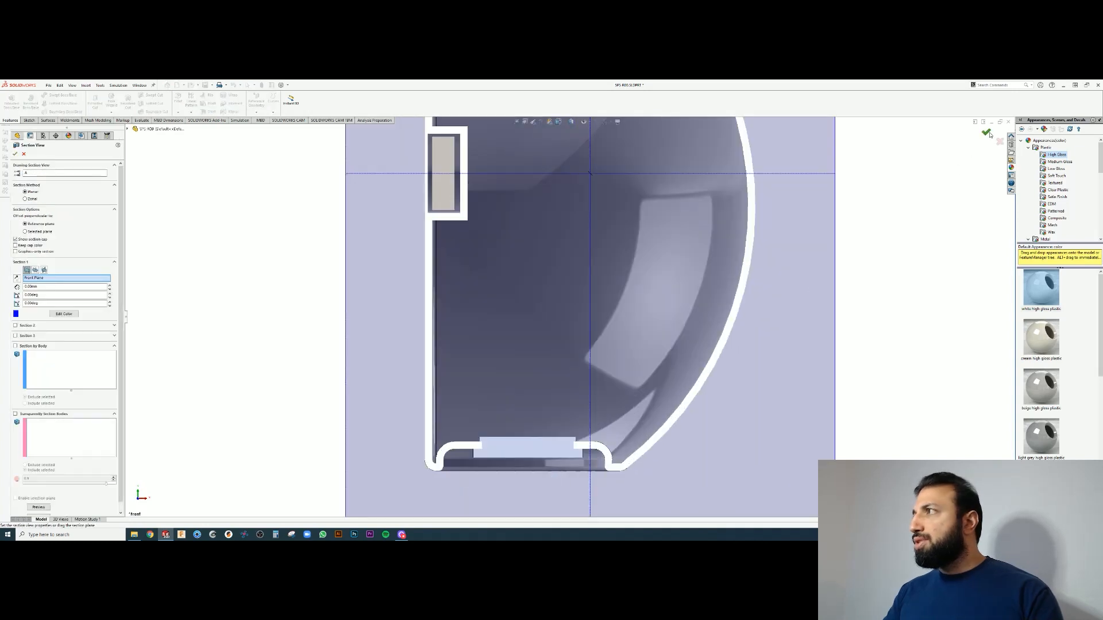
left_click(986, 133)
scroll(618, 366, "down", 8)
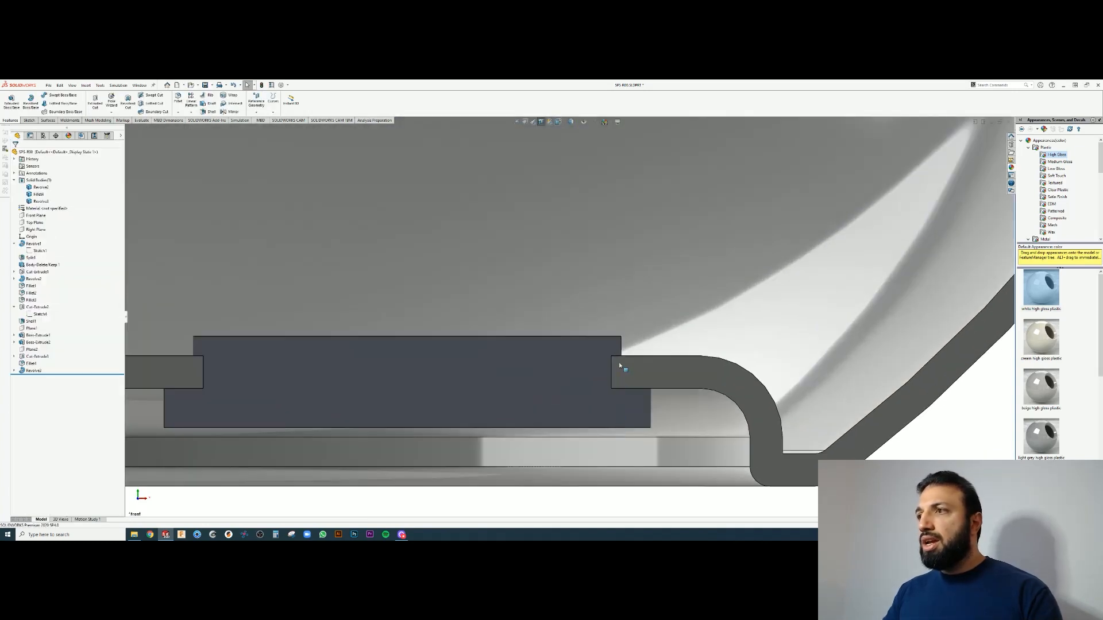
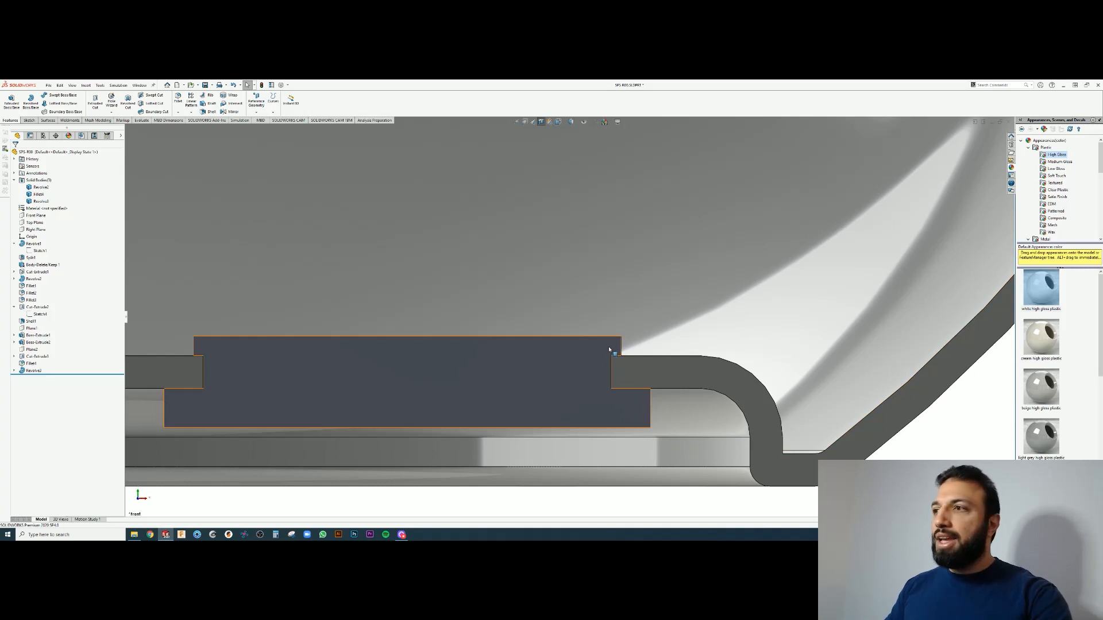
Turn off the section view and isolate the plug's solid body
scroll(612, 354, "up", 5)
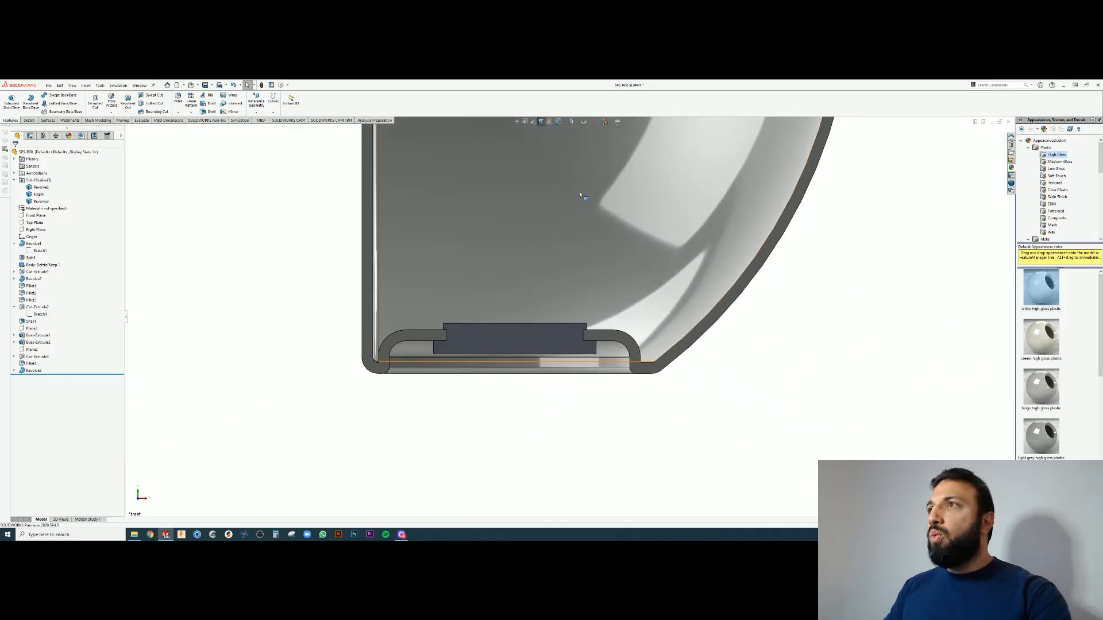
left_click(542, 122)
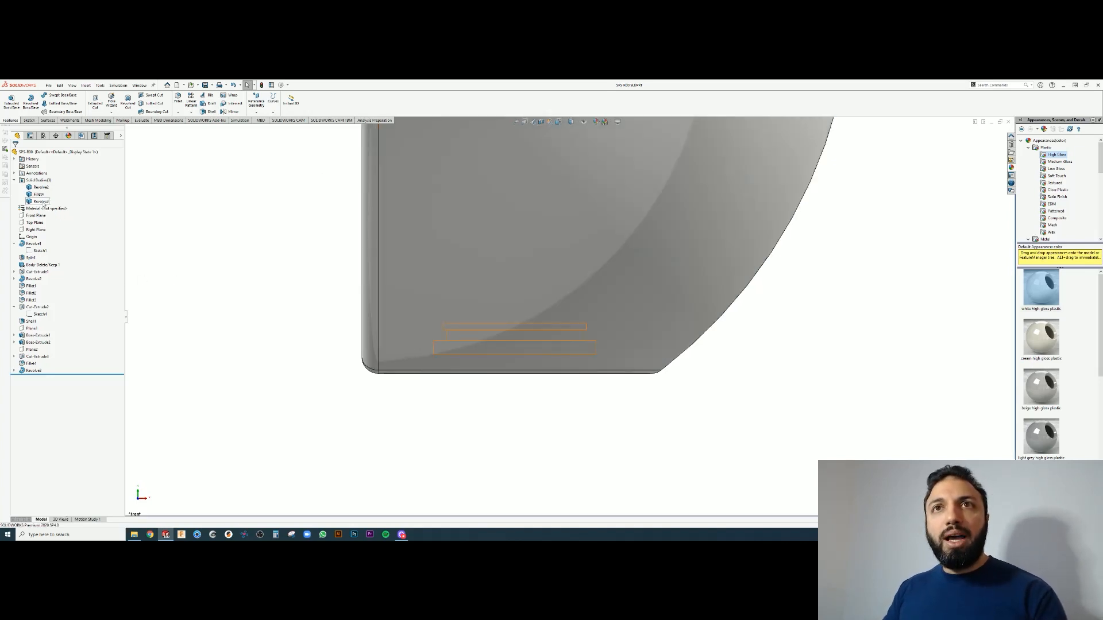
left_click(42, 201)
right_click(44, 204)
left_click(60, 214)
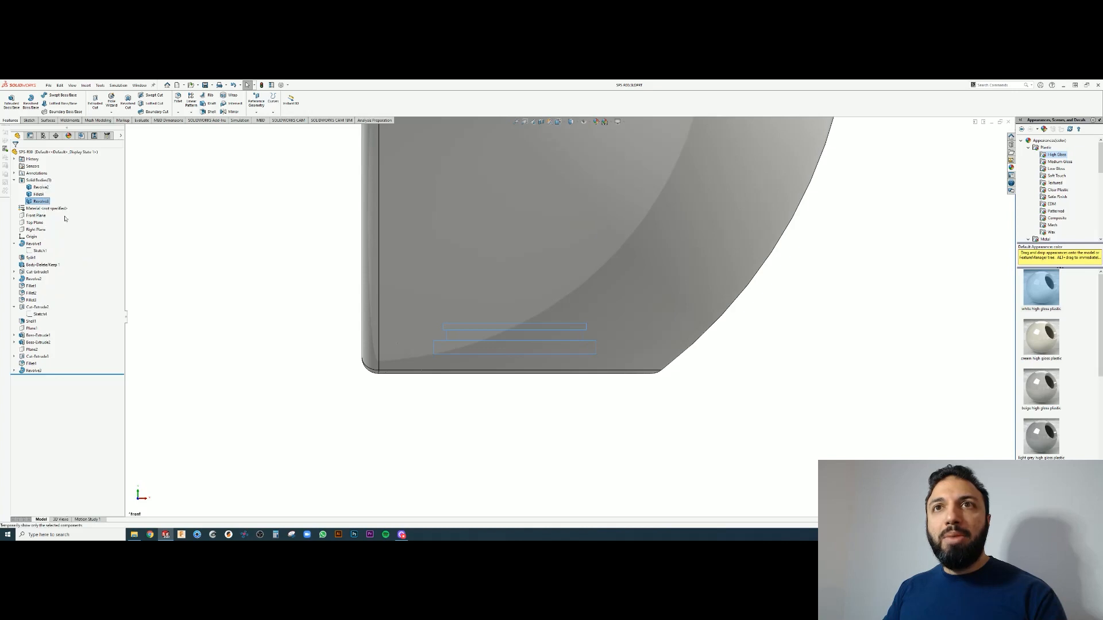
Examine the isolated plug from the side and below, and select its flat bottom face
middle_click_drag(523, 375, 492, 351)
left_click(493, 350)
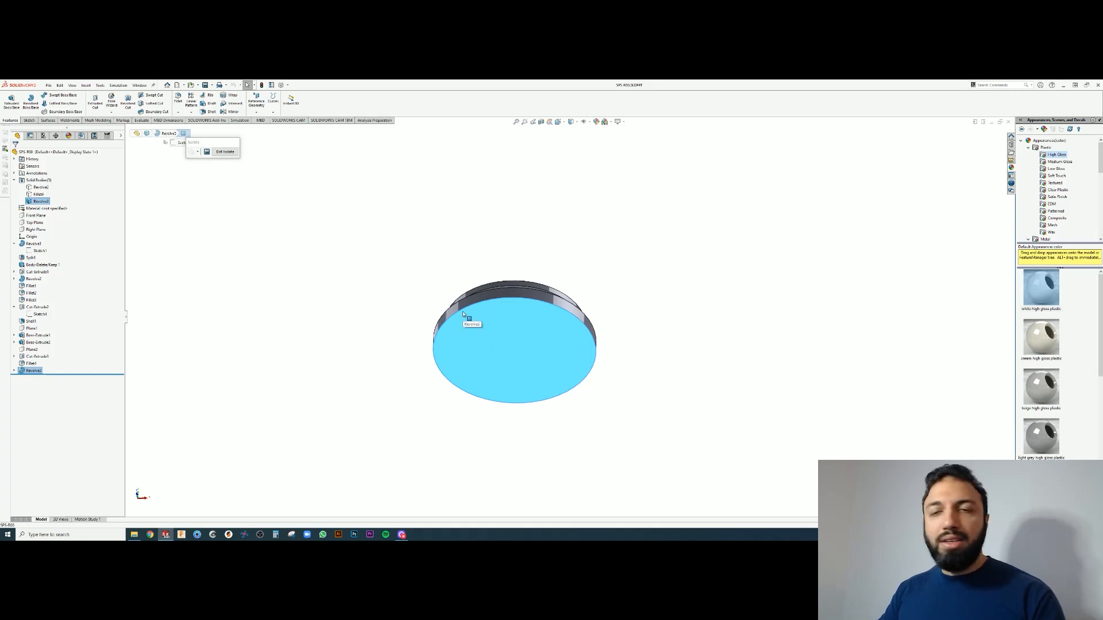
middle_click_drag(487, 296, 434, 370)
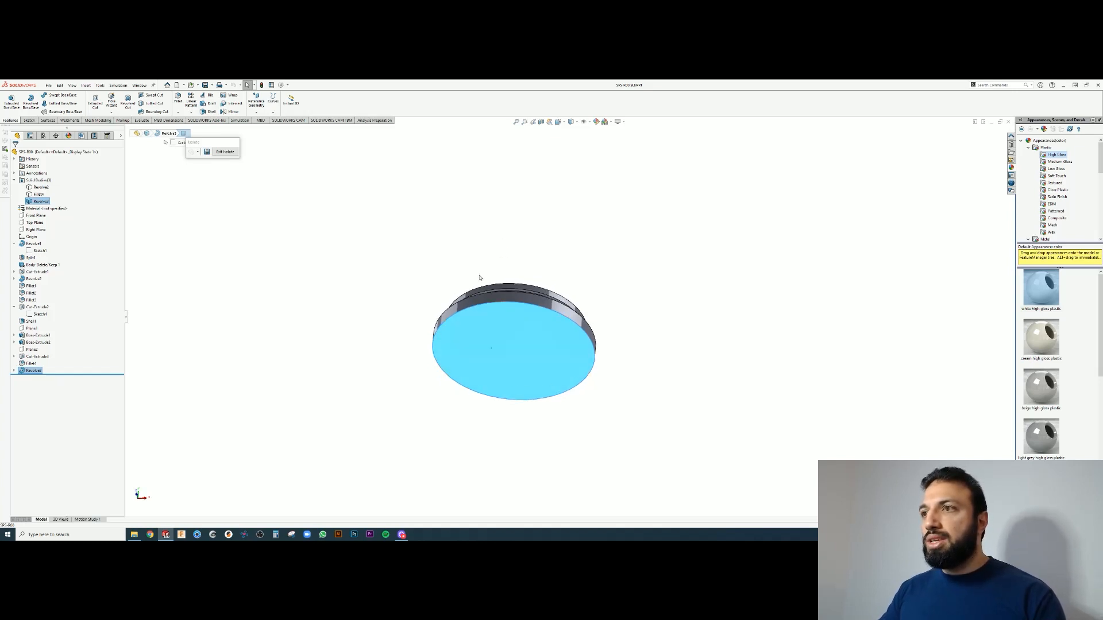
middle_click_drag(480, 277, 394, 303)
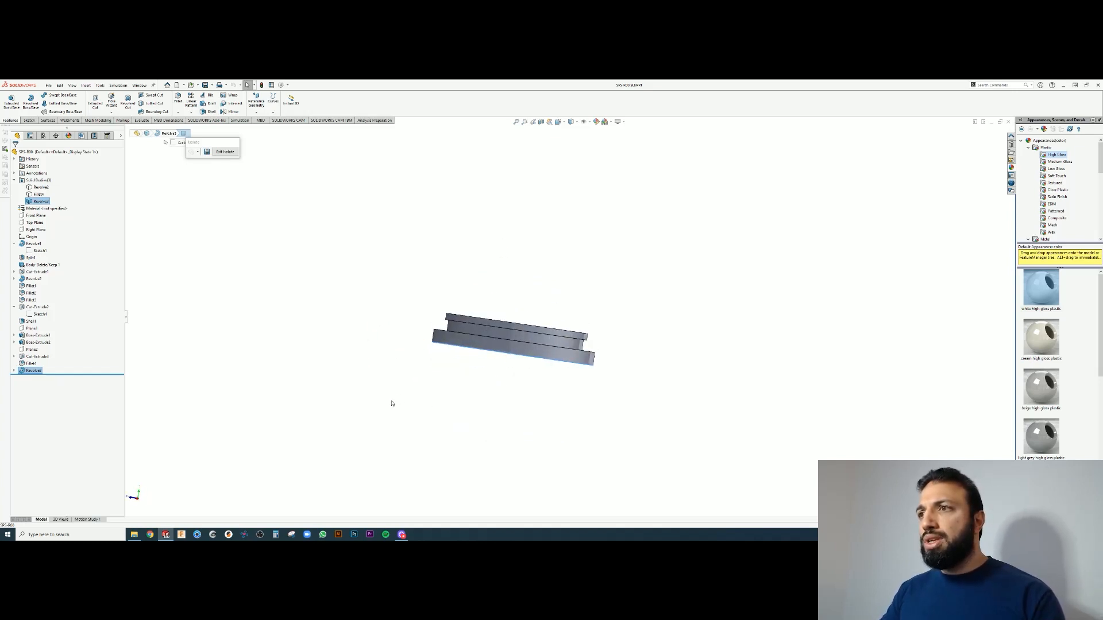
middle_click_drag(481, 384, 514, 353)
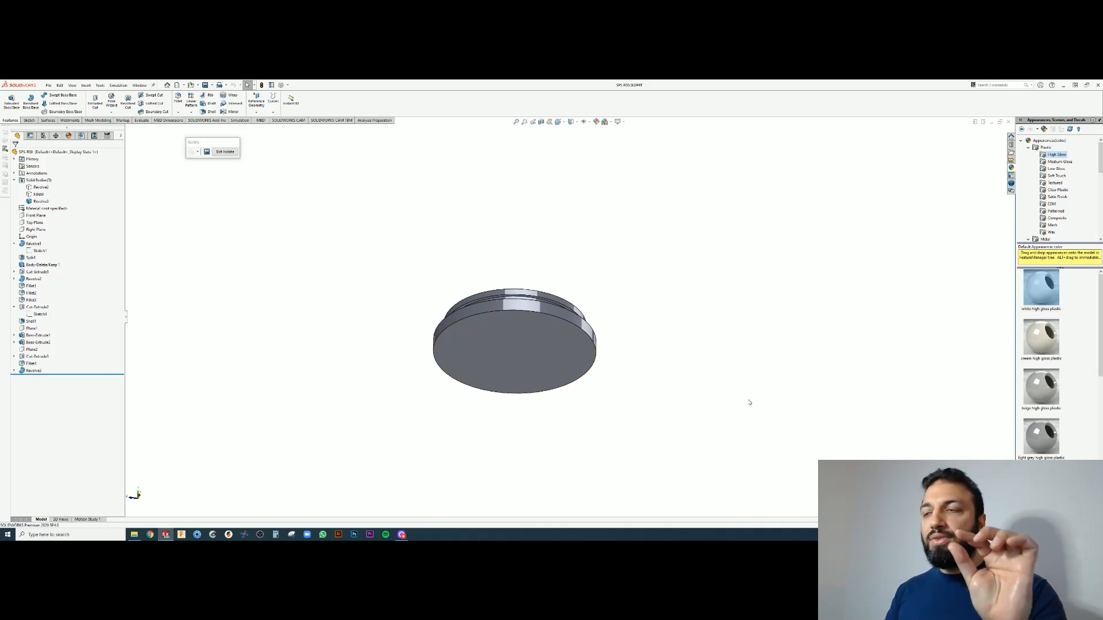
left_click(493, 358)
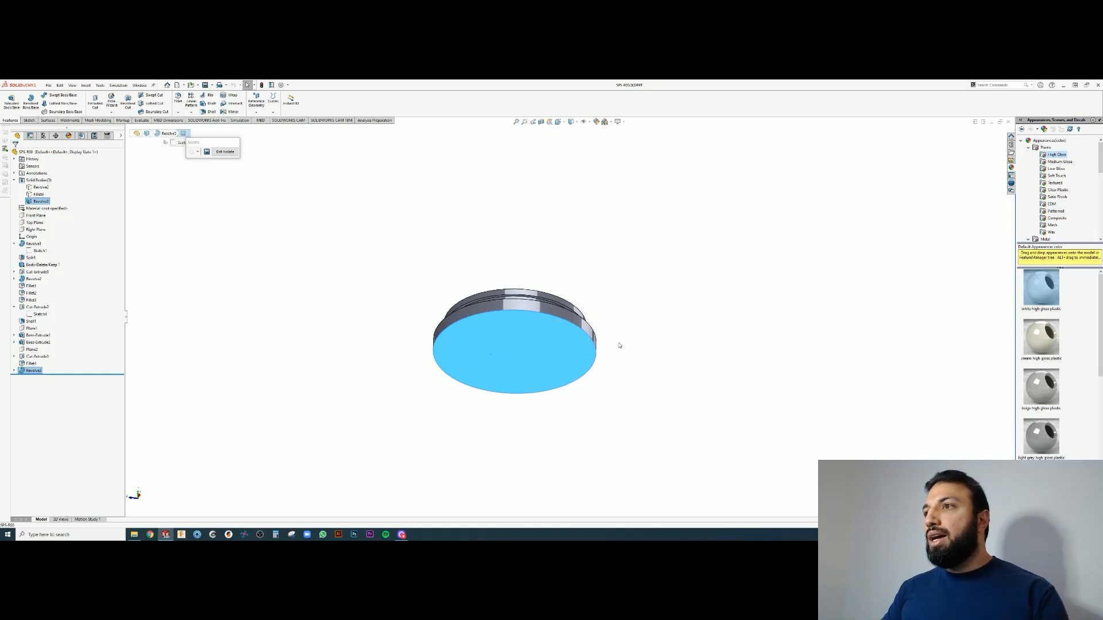
End the plug's isolation and show the whole shaker from the bottom view
middle_click_drag(546, 327, 525, 352)
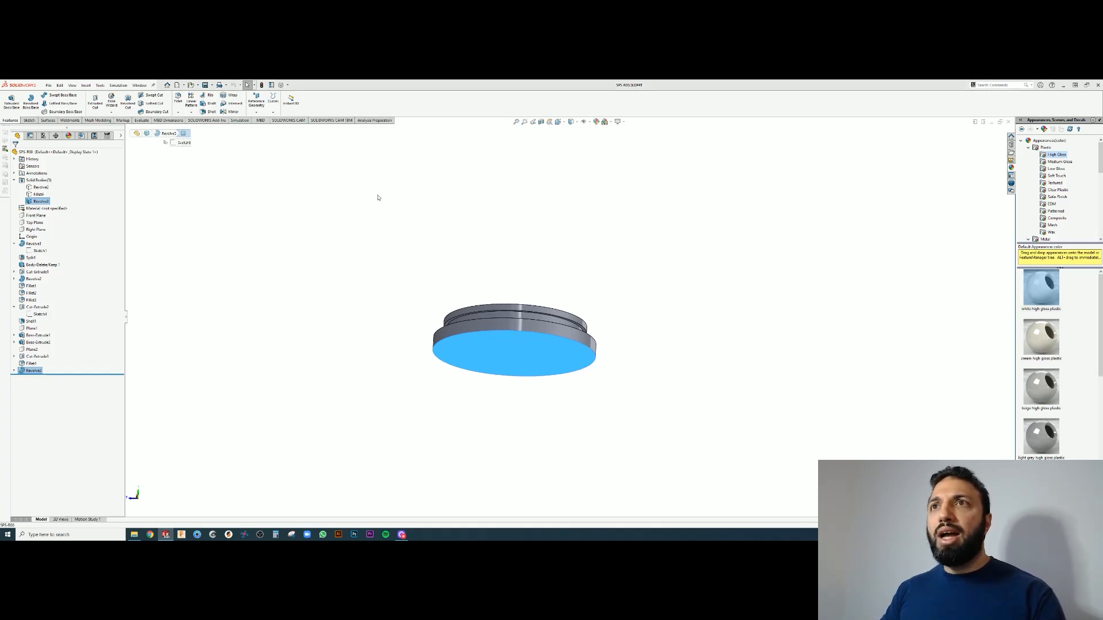
left_click(510, 227)
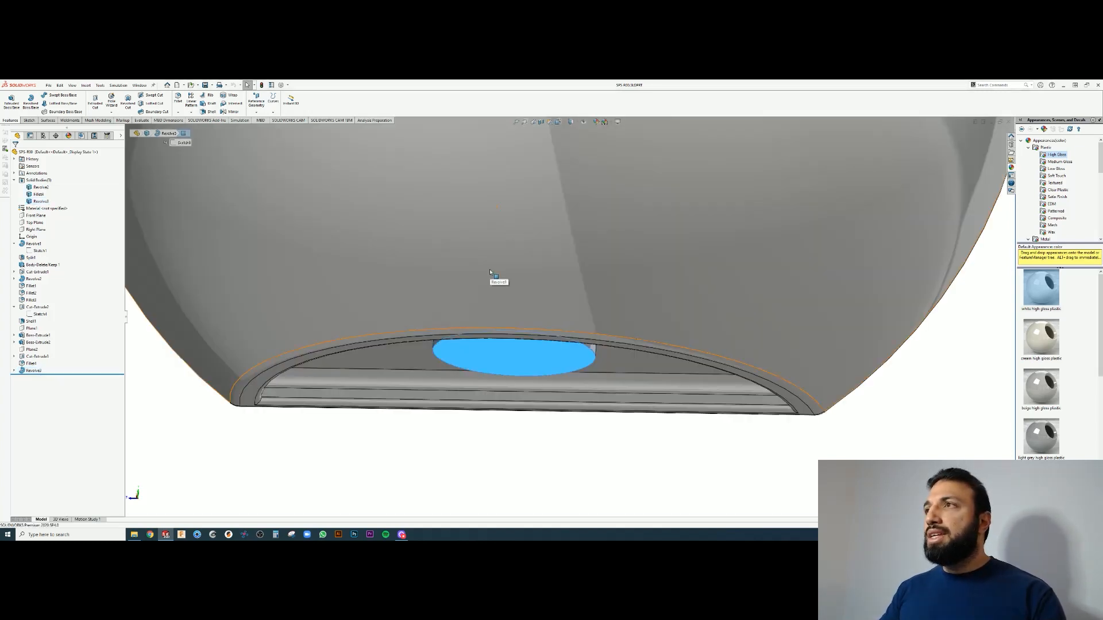
left_click(560, 122)
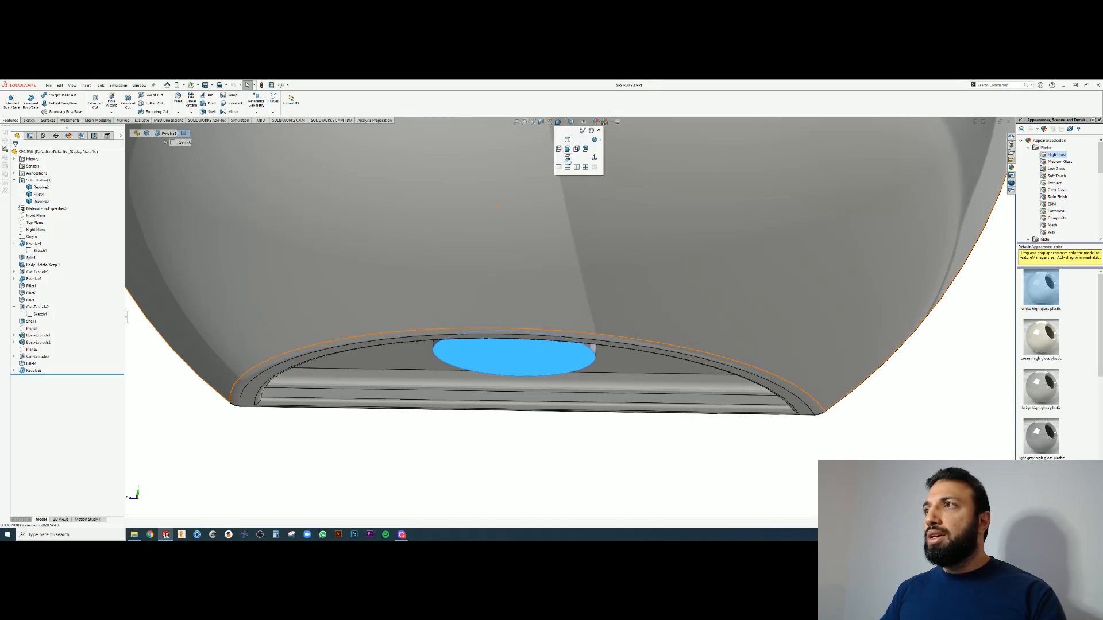
left_click(568, 151)
scroll(522, 313, "down", 5)
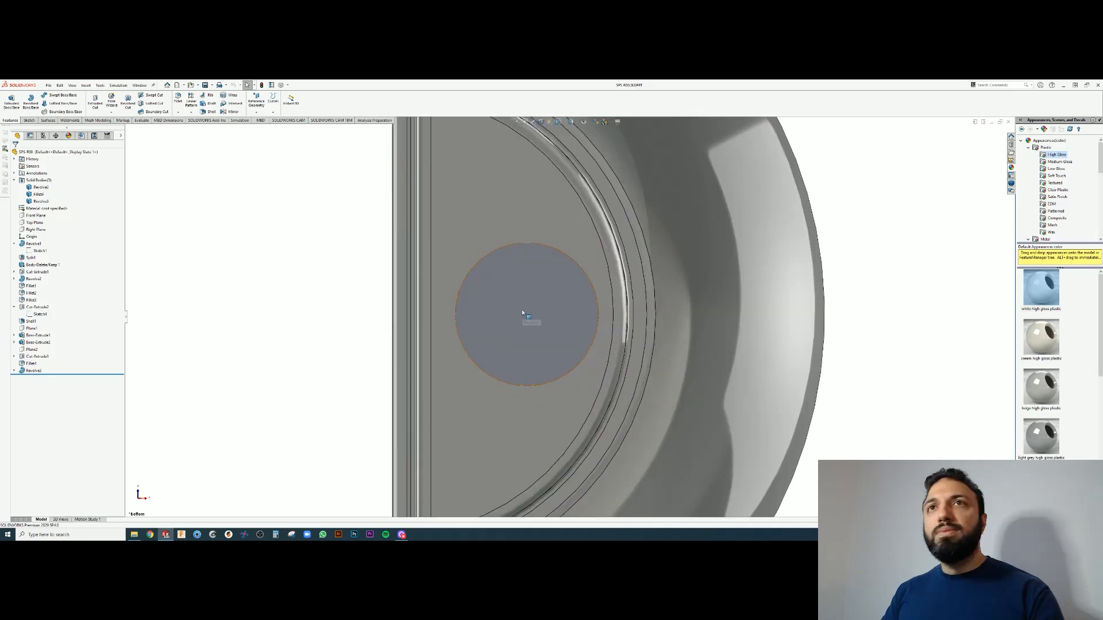
Start a sketch on the plug's flat bottom face, place a trial circle on its rim, and switch the display to wireframe
left_click(523, 313)
key("c")
key("Escape")
left_click_drag(527, 243, 547, 274)
left_click(571, 122)
left_click(571, 166)
scroll(509, 232, "down", 4)
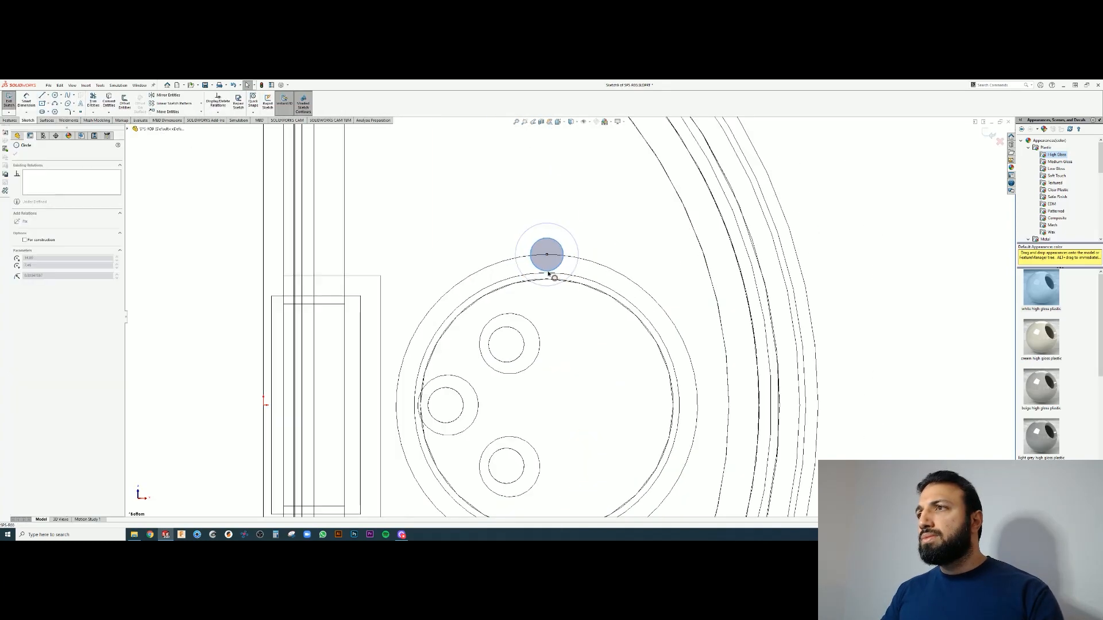
Replace the trial circle with a larger one centred vertically above the plug's centre, with its lowest point just inside the rim
scroll(549, 274, "up", 1)
key("Delete")
key("c")
left_click(547, 182)
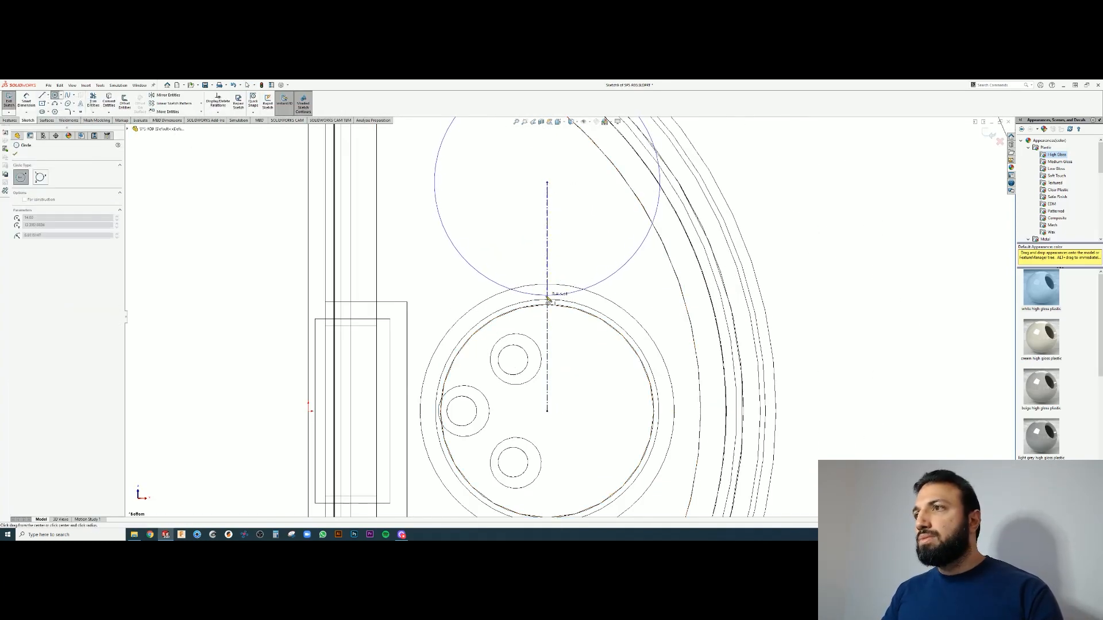
left_click(547, 298)
key("Escape")
Draw a horizontal centerline from the plug's centre to its rim and mirror the circle about it
scroll(566, 305, "up", 2)
key("l")
left_click_drag(552, 381, 640, 381)
key("Escape")
left_click(546, 301)
left_click(168, 96)
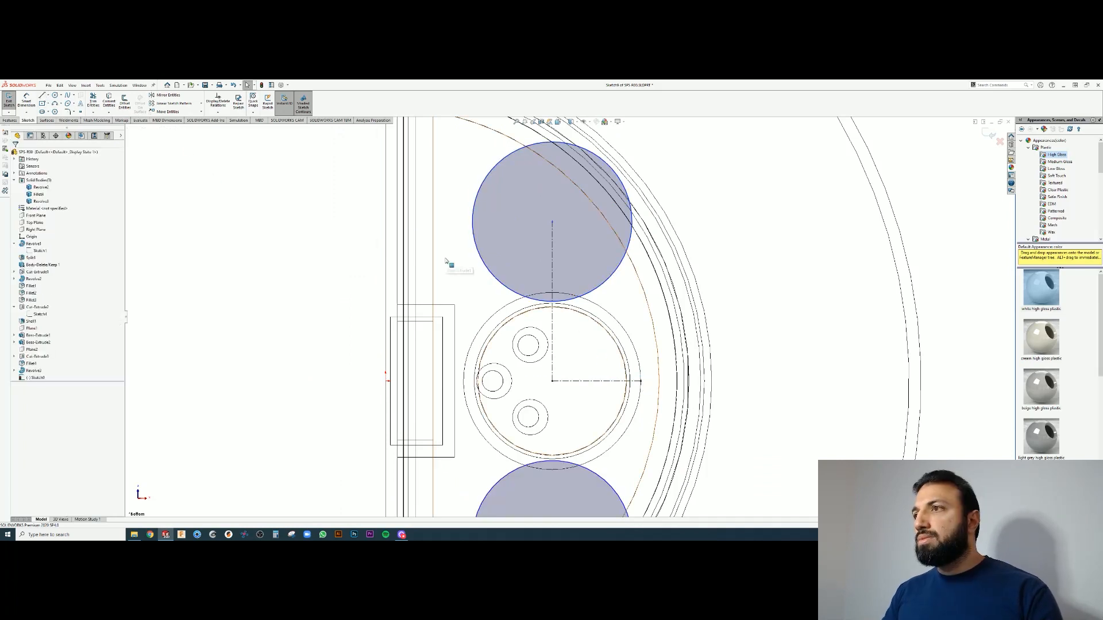
Draw short construction lines from the plug's inner neck edge and from the upper circle's lowest point
scroll(562, 313, "down", 3)
key("l")
left_click_drag(552, 311, 618, 311)
key("Escape")
left_click(48, 96)
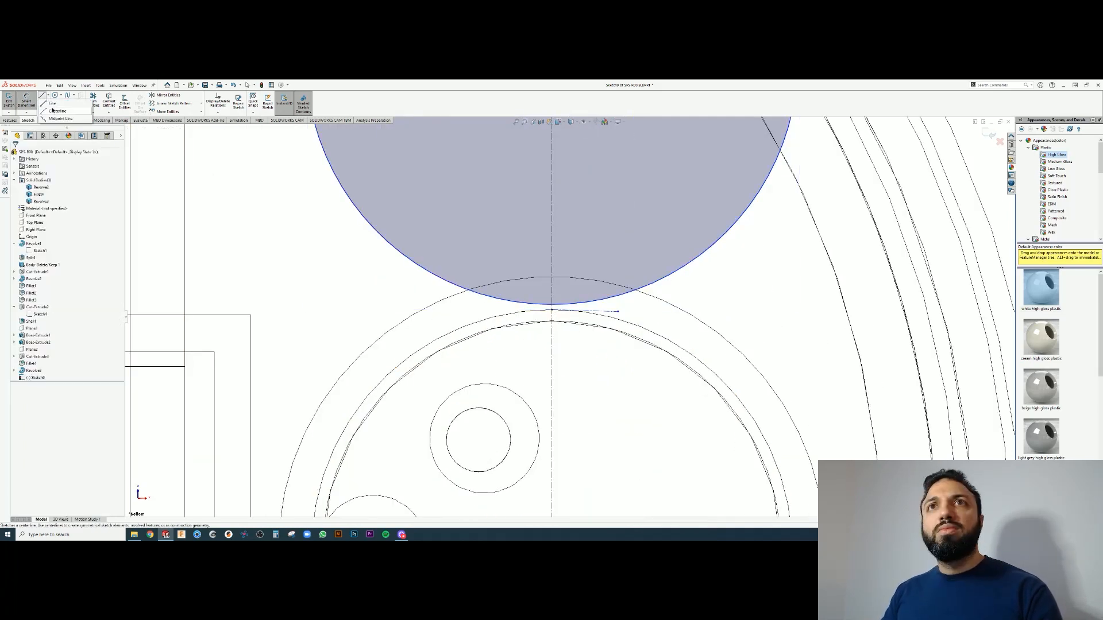
left_click(52, 110)
left_click_drag(552, 304, 617, 309)
Dimension the gap between the circle's lowest point and the plug's inner neck edge as 0.4 mm
left_click(26, 101)
left_click(618, 309)
left_click(652, 310)
type("0.4")
key("Return")
Set the upper circle's diameter to 15 mm
scroll(653, 311, "up", 5)
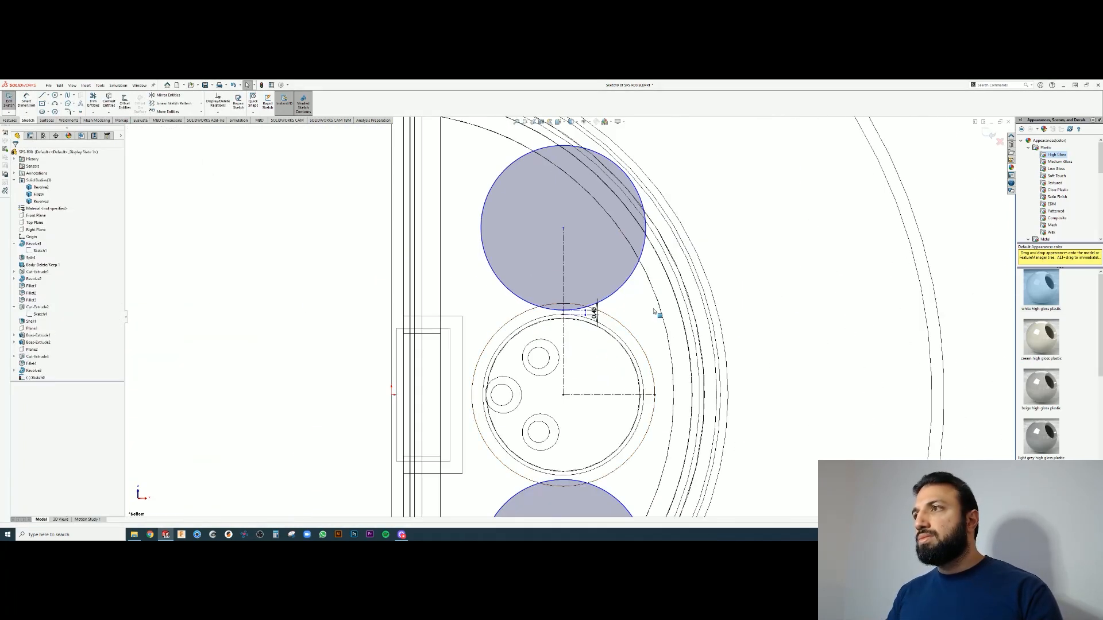
scroll(653, 310, "up", 2)
scroll(653, 311, "down", 2)
right_click_drag(653, 310, 651, 281)
left_click(592, 238)
left_click(755, 288)
type("14")
key("Return")
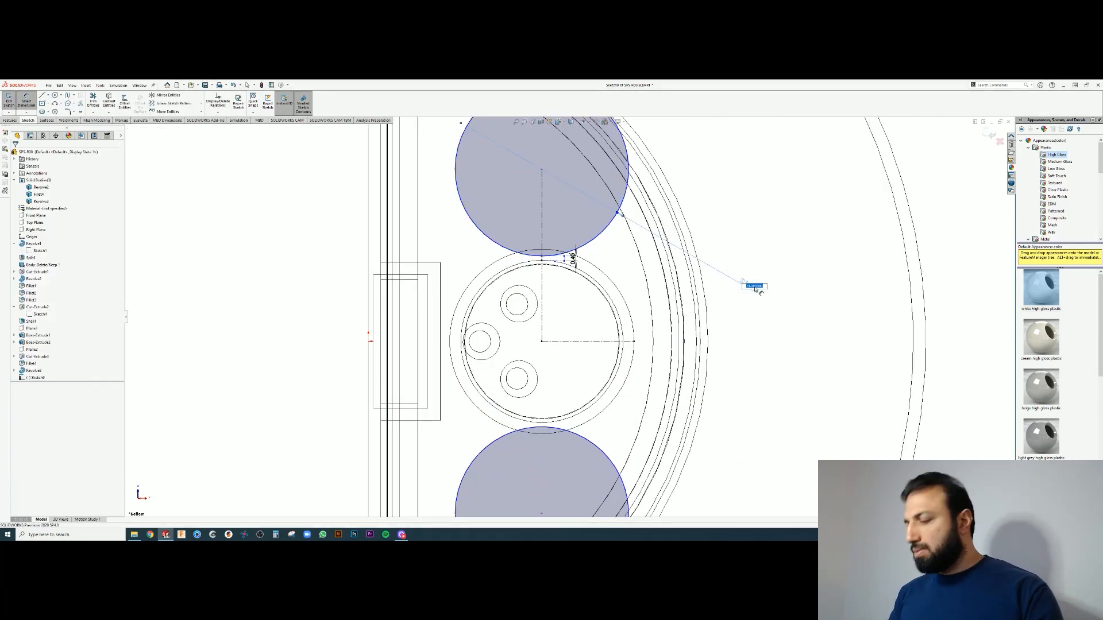
type("1215")
key("Return")
Draw a horizontal centerline from the topmost point of the plug's outer rim
scroll(755, 289, "up", 3)
scroll(560, 280, "down", 8)
left_click(47, 96)
left_click(53, 110)
left_click_drag(524, 265, 697, 265)
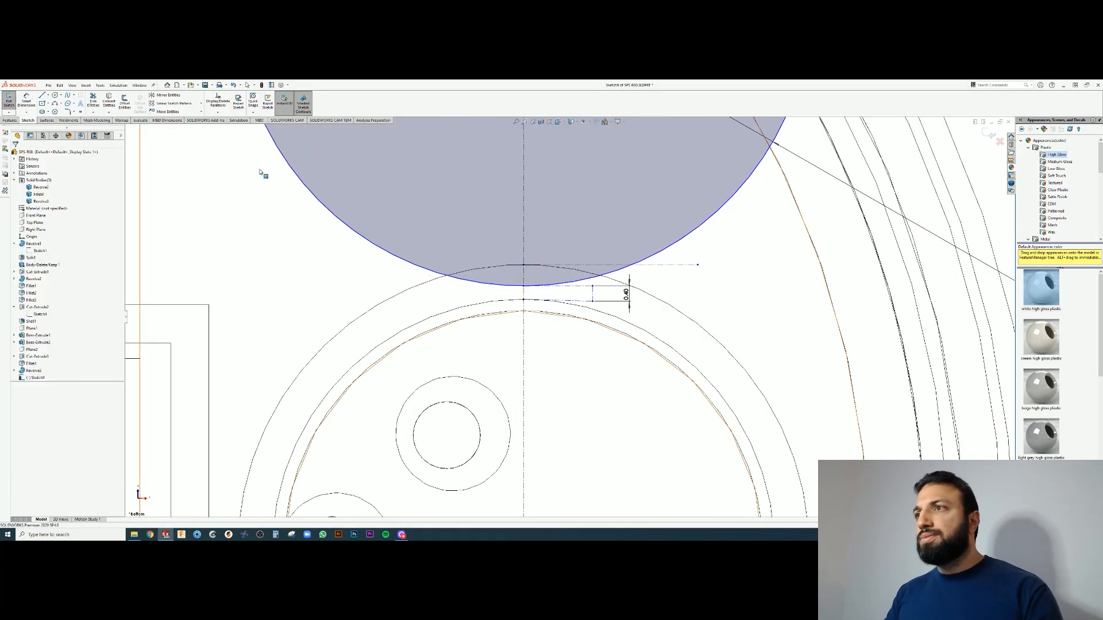
Try to dimension the distance between the outer rim centerline and the circle's lowest point at 0.6 mm
left_click(26, 100)
left_click(678, 264)
left_click(581, 287)
left_click(766, 281)
type("0.6")
key("Return")
key("Escape")
Make the slanted construction line at the neck edge horizontal and delete the rim-to-circle dimension
scroll(527, 300, "down", 10)
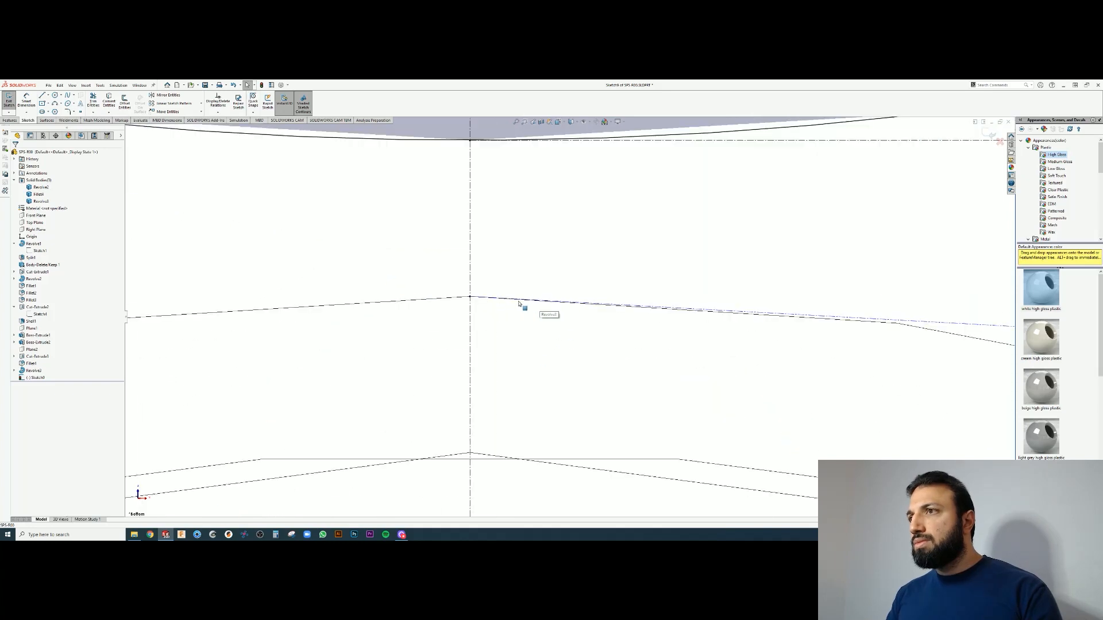
scroll(518, 304, "up", 7)
left_click(709, 323)
left_click(27, 222)
scroll(747, 321, "up", 4)
left_click(815, 291)
key("Delete")
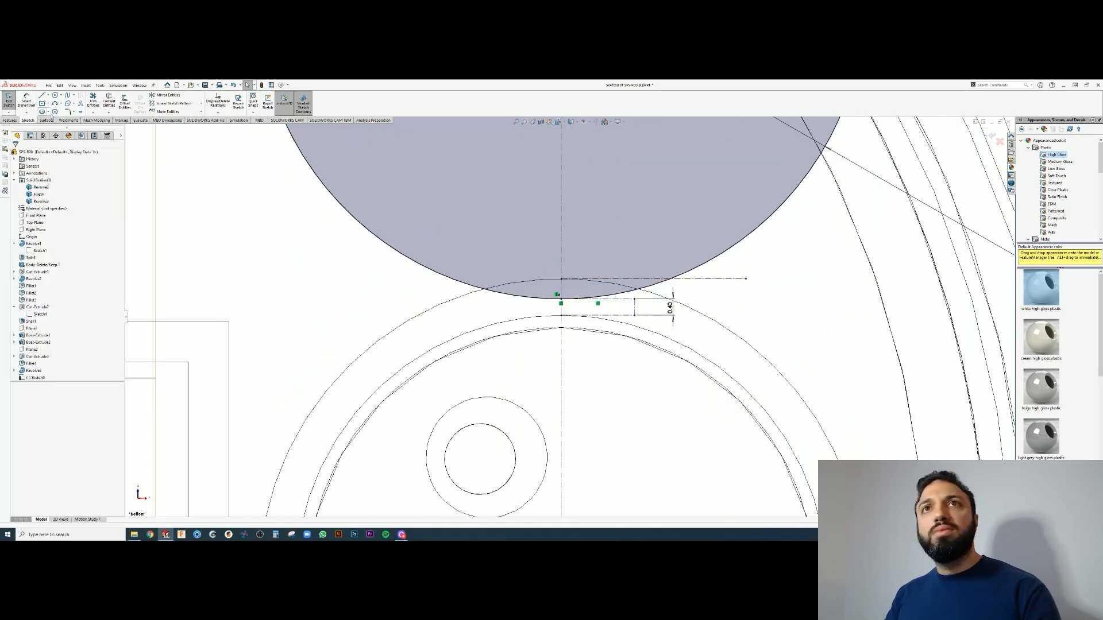
Add a driven reference dimension between the outer rim centerline and the circle's lowest point
left_click(26, 100)
left_click(709, 278)
left_click(615, 299)
left_click(779, 286)
key("Return")
key("Escape")
Examine how far the two mirrored circles cut into the plug's rim relative to its neck
scroll(753, 316, "up", 8)
scroll(600, 349, "up", 2)
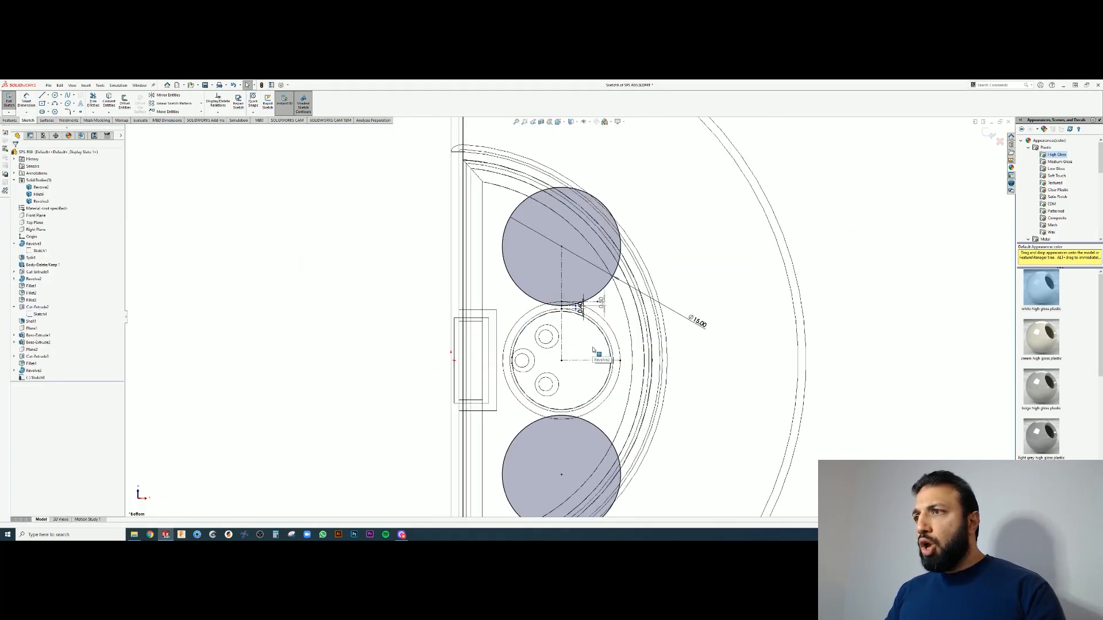
scroll(591, 350, "up", 2)
scroll(581, 356, "down", 3)
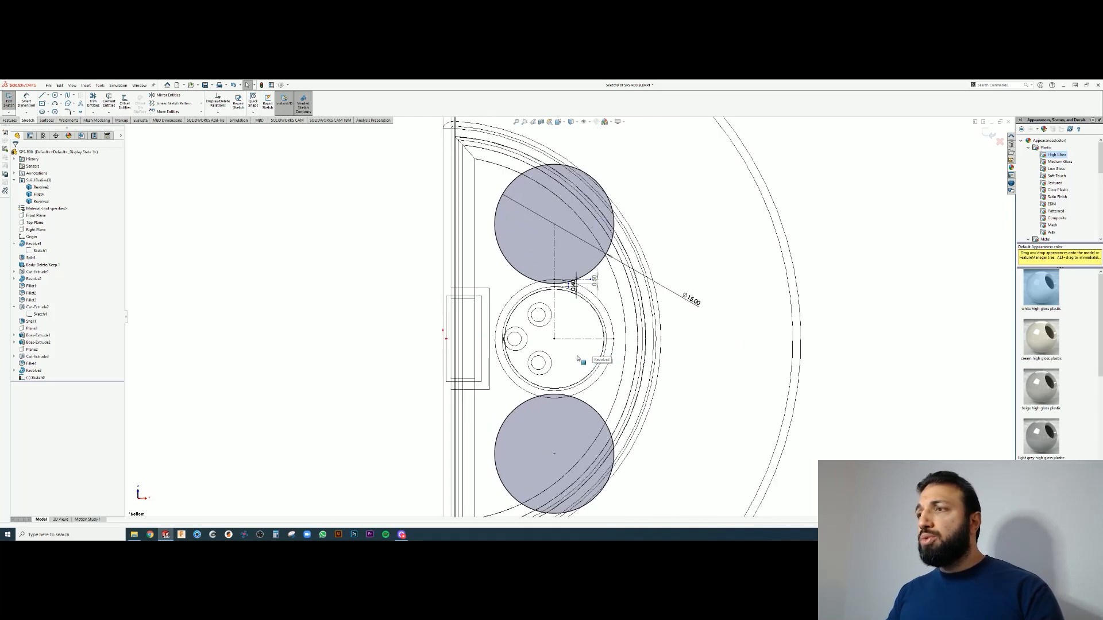
scroll(544, 384, "down", 2)
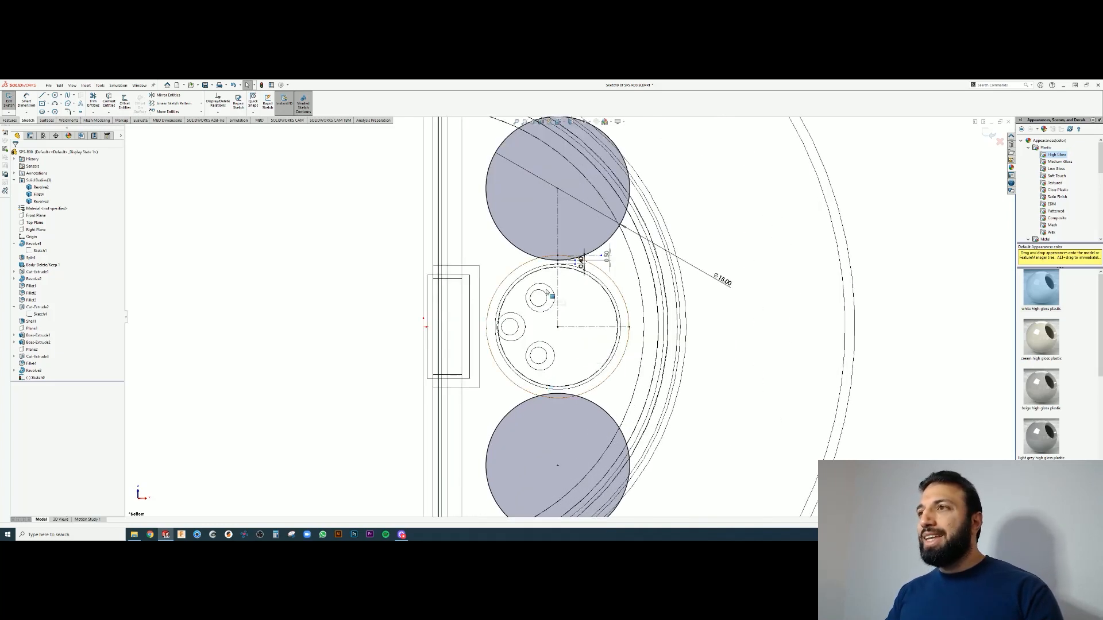
scroll(567, 266, "up", 1)
scroll(569, 270, "down", 3)
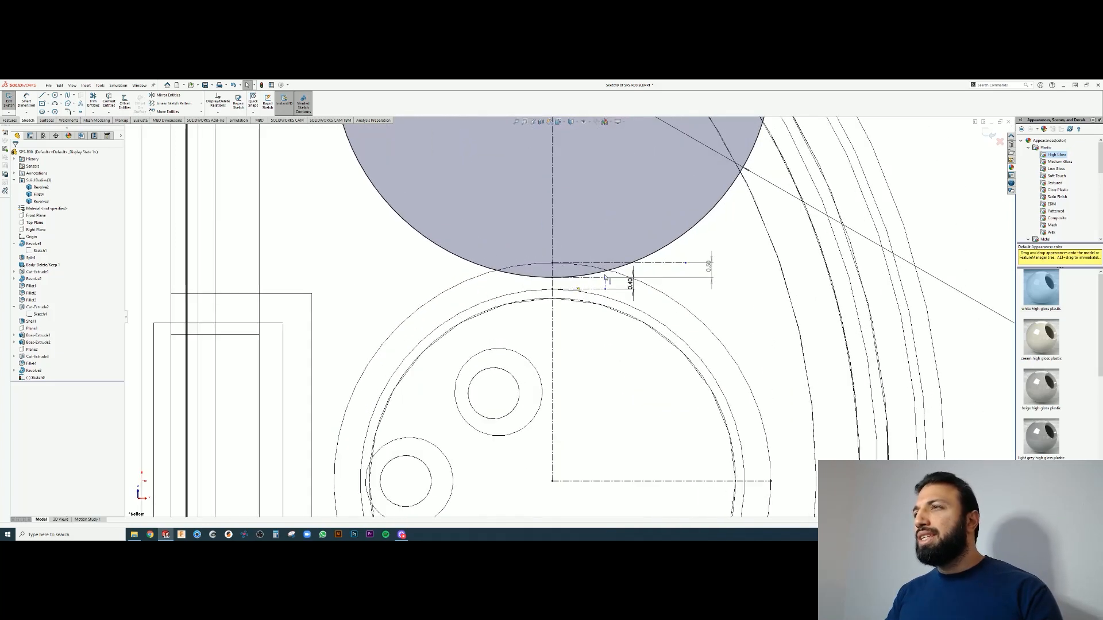
scroll(571, 276, "up", 2)
scroll(572, 308, "down", 1)
scroll(557, 310, "down", 2)
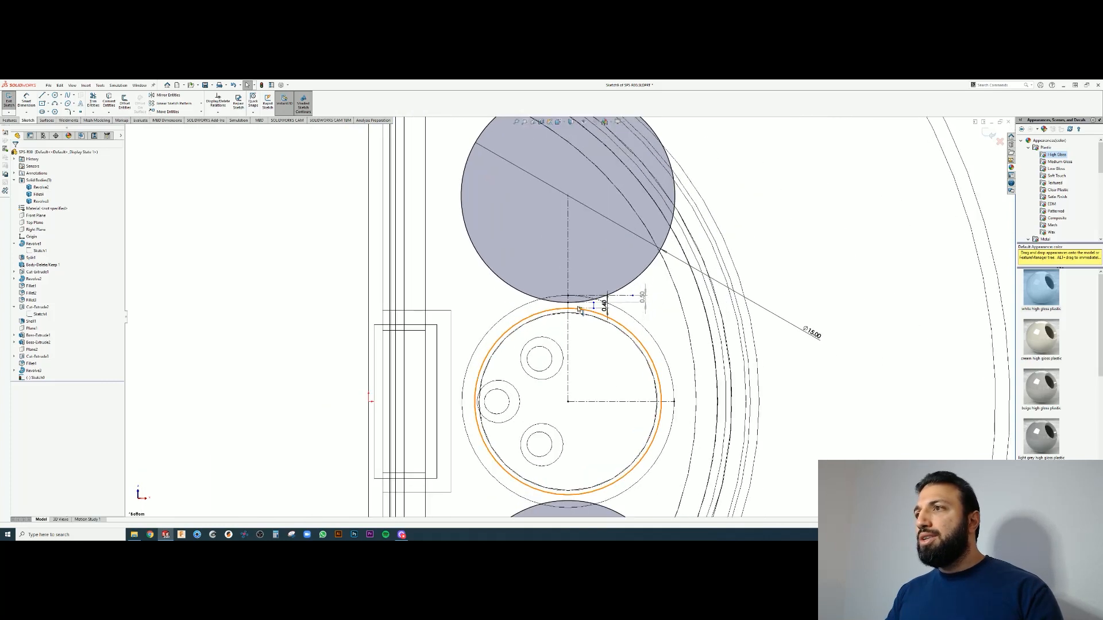
scroll(601, 284, "up", 3)
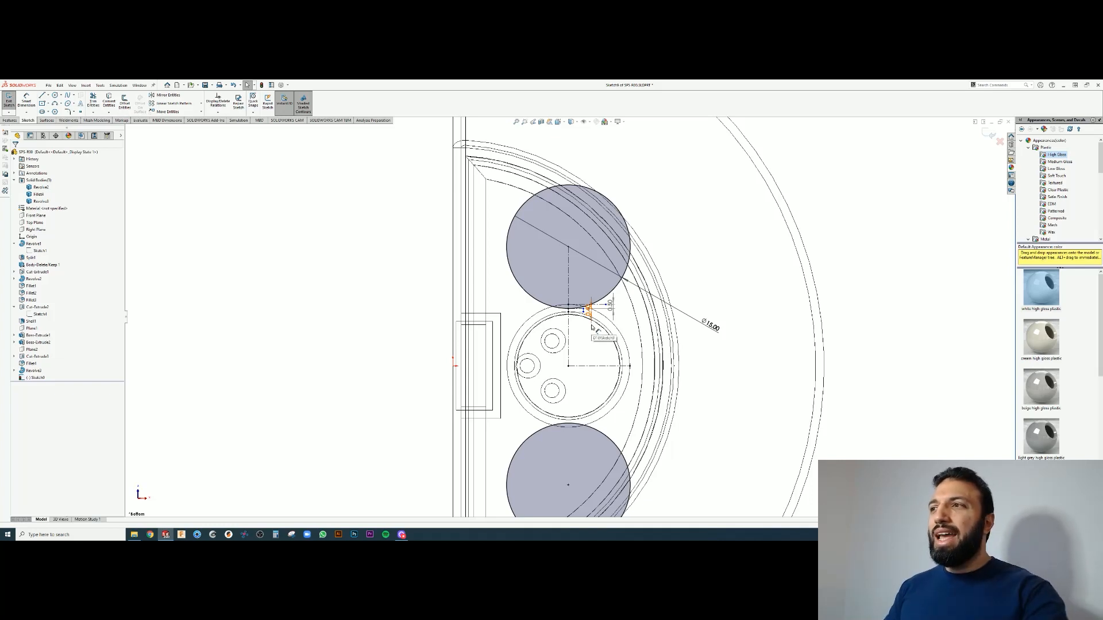
scroll(572, 315, "down", 1)
scroll(572, 315, "down", 2)
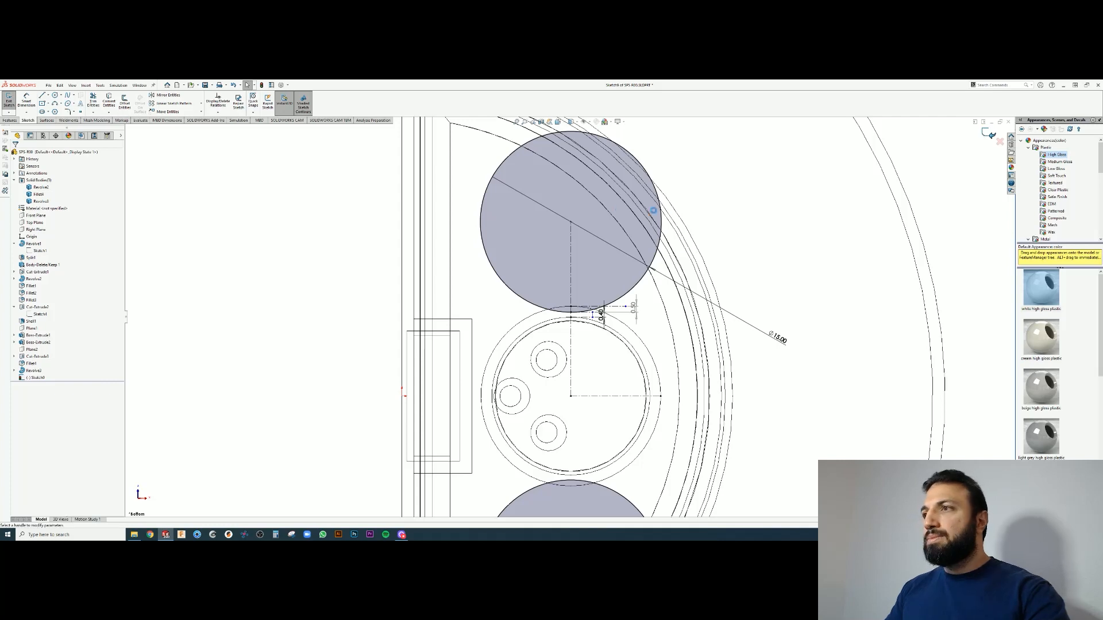
Cut-extrude the two circles Through All, limiting the feature scope to the plug body
key("ctrl+1")
scroll(534, 471, "down", 6)
left_click(71, 193)
left_click(40, 204)
left_click(24, 293)
middle_click_drag(574, 368, 628, 318)
left_click(577, 431)
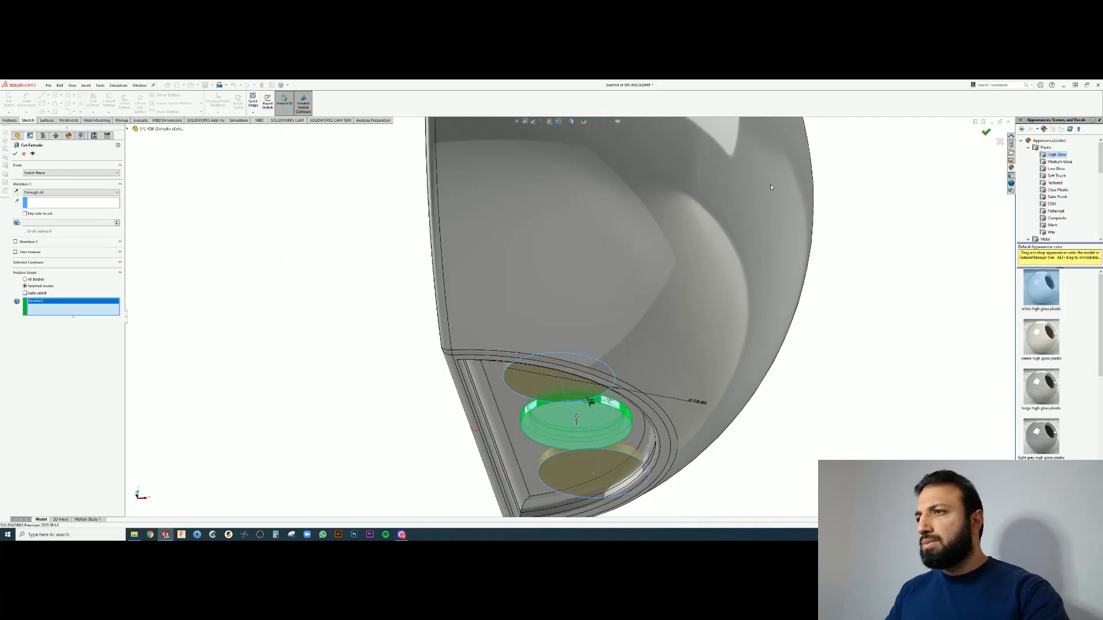
key("Return")
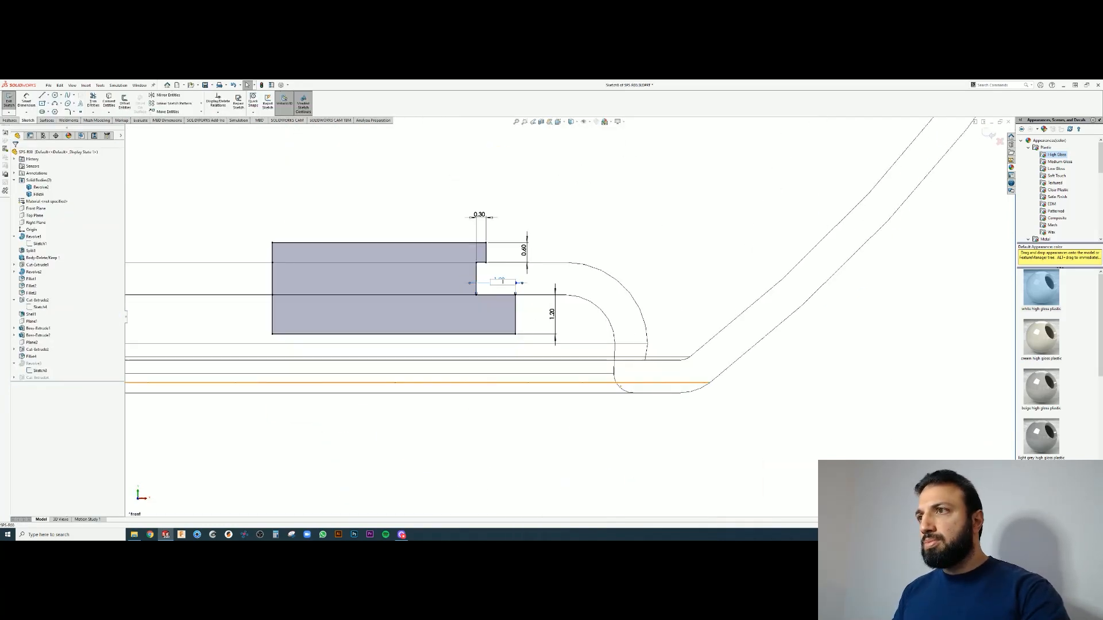
Change the lower flange's overhang dimension in the plug's revolve profile sketch
key("Return")
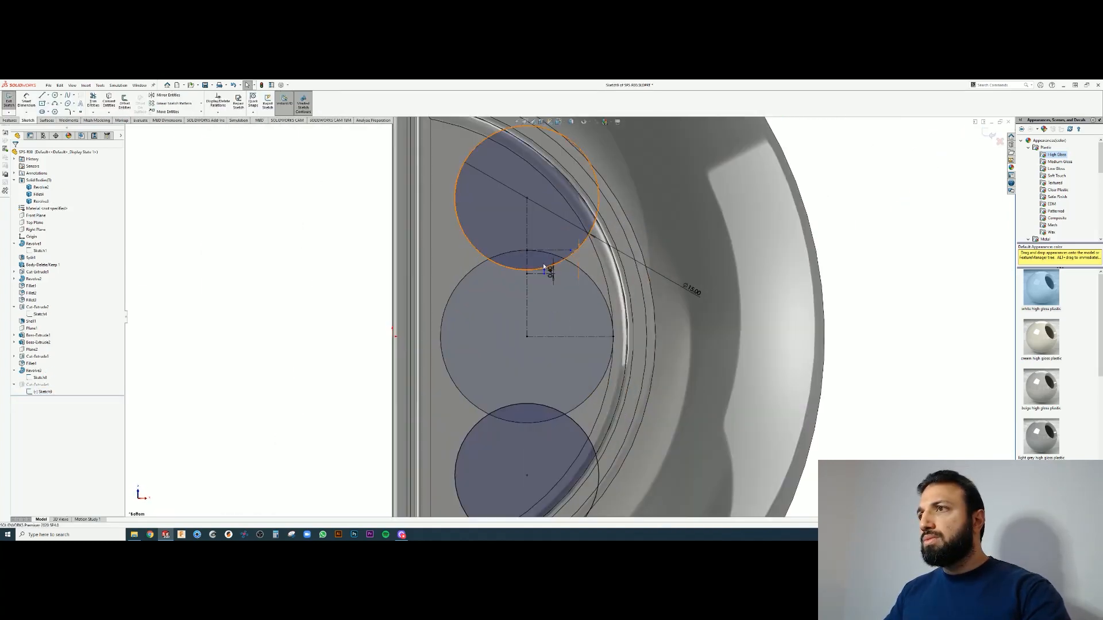
Inspect the circles' overlap with the plug face in the cut sketch and try to edit the rim reference dimension
scroll(570, 317, "up", 3)
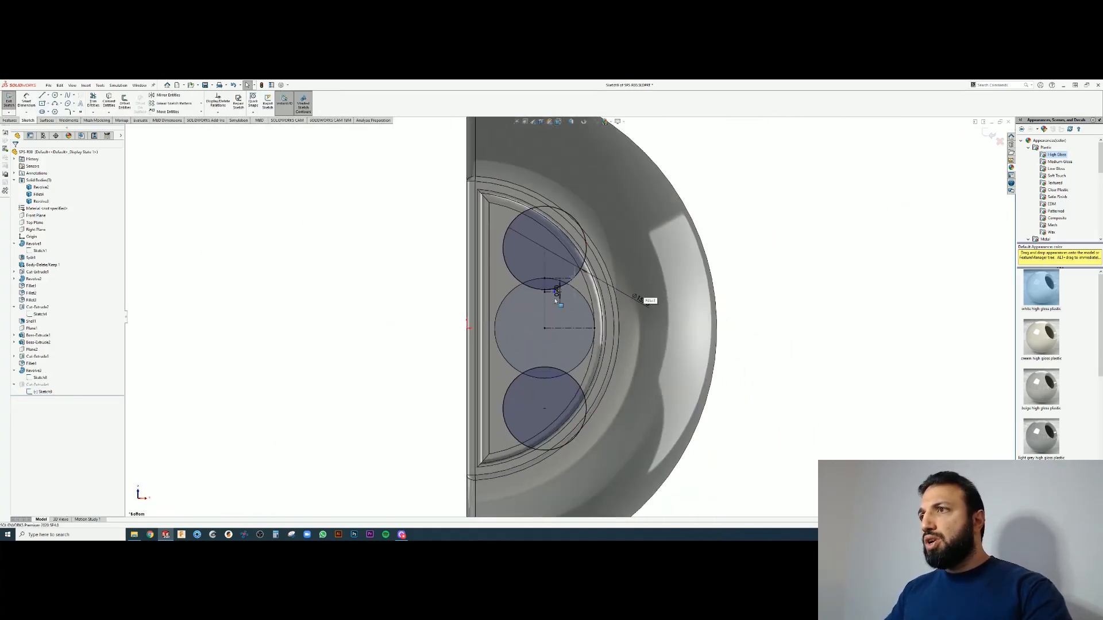
scroll(575, 300, "down", 2)
scroll(556, 292, "down", 5)
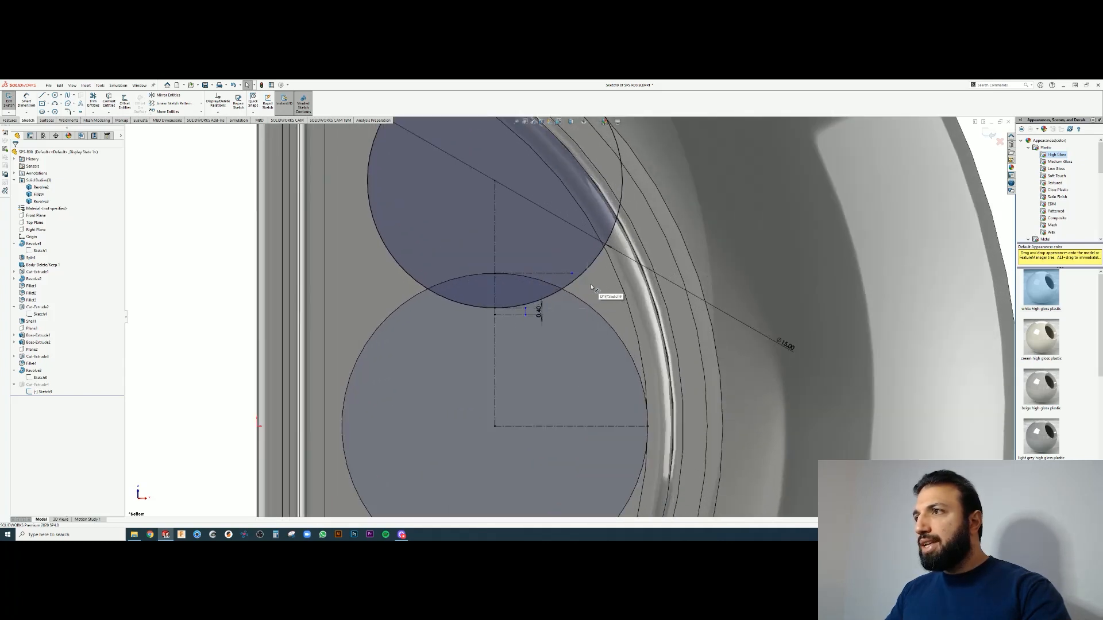
double_click(585, 287)
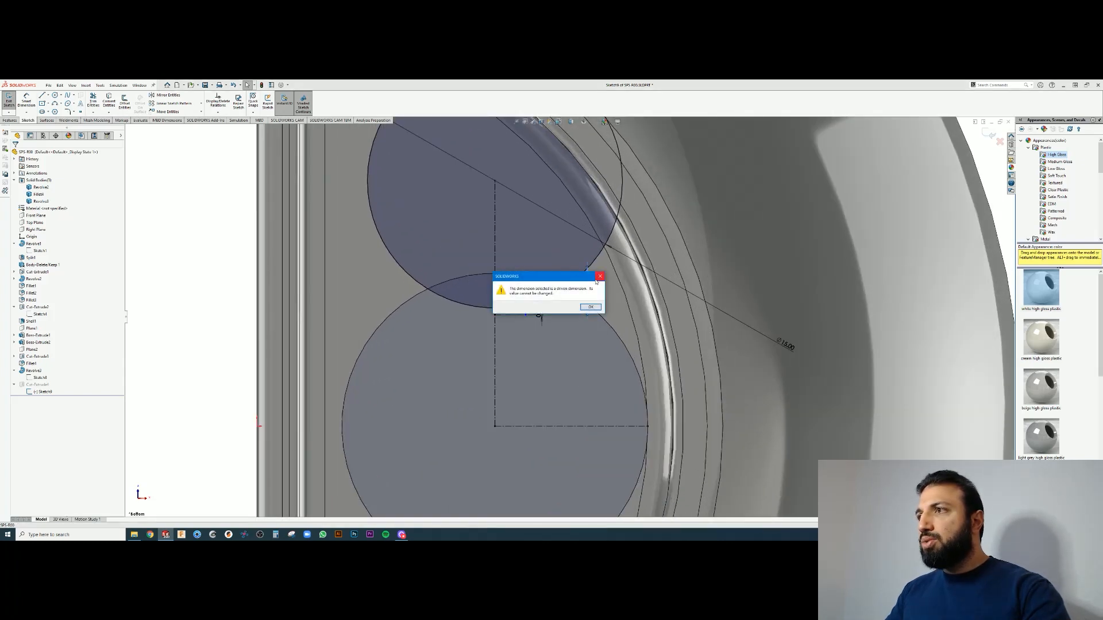
left_click(598, 278)
key("Escape")
scroll(572, 315, "up", 4)
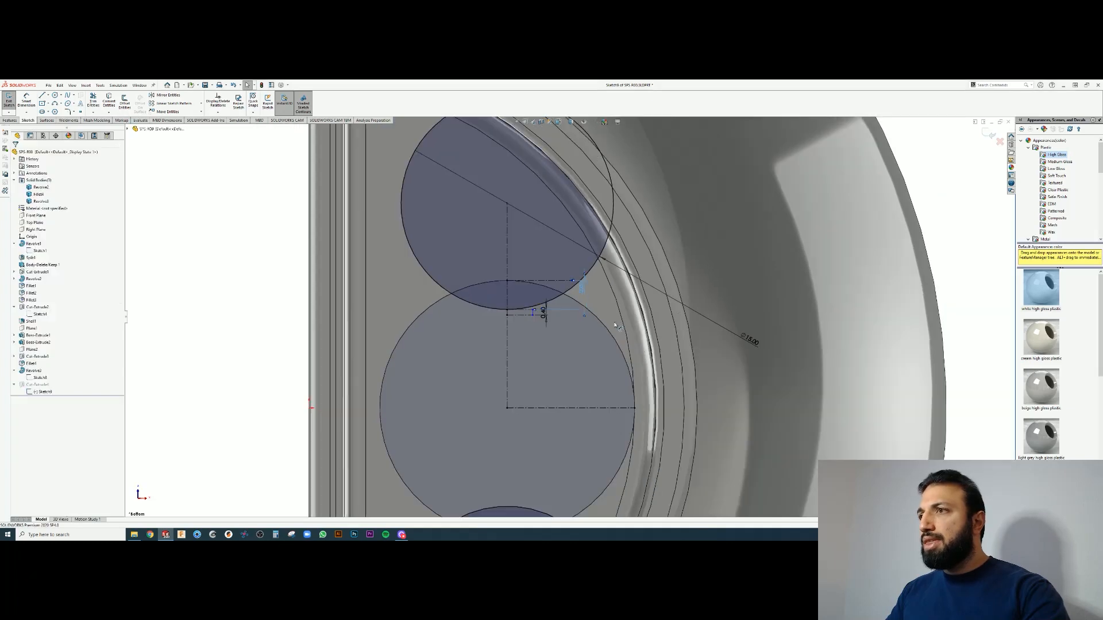
scroll(562, 339, "down", 2)
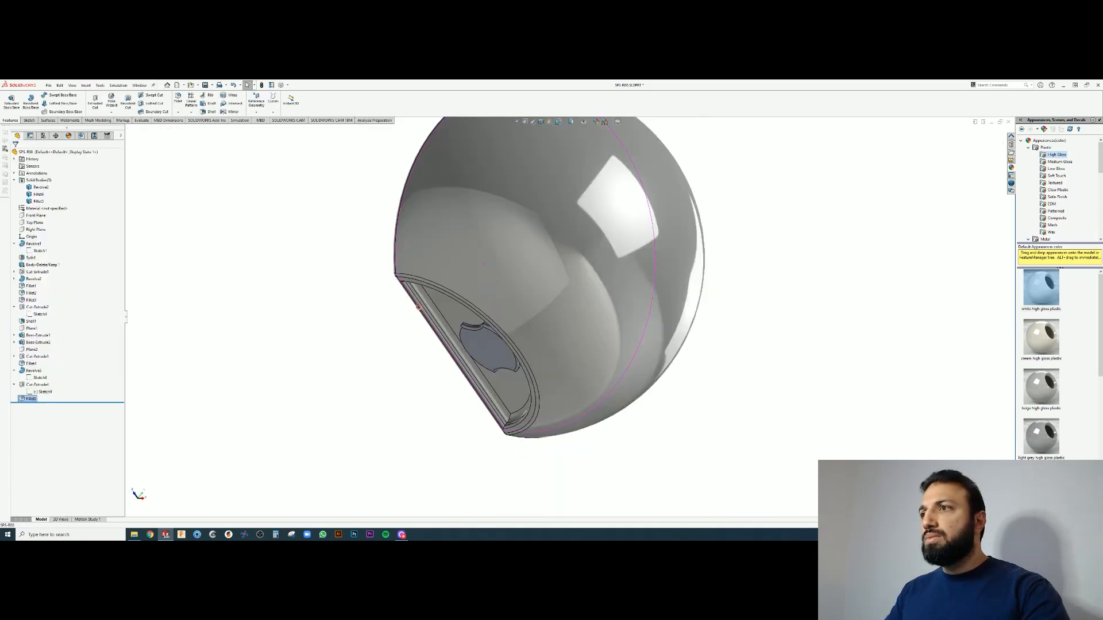
Check the notched plug in the shaker's base from several angles and save the part
scroll(552, 315, "up", 4)
middle_click_drag(419, 307, 436, 322)
scroll(552, 315, "down", 5)
left_click(541, 122)
key("Escape")
key("ctrl+s")
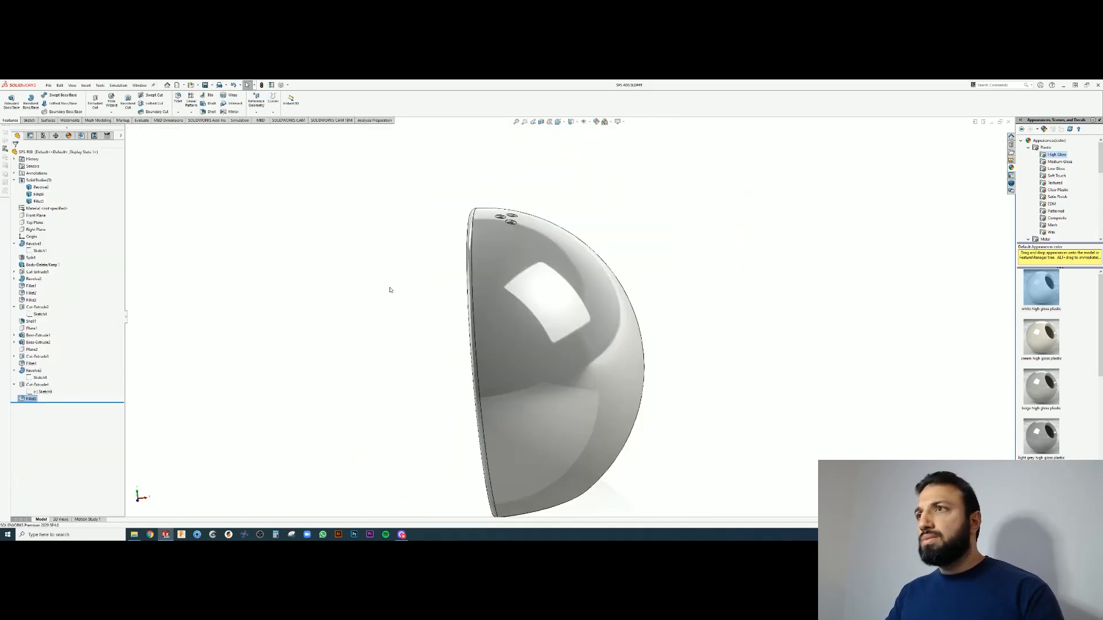
Section the shaker parallel to the Right Plane, reversing the cut direction and sweeping the plane outward through the rounded body to inspect the interior
key("ctrl+1")
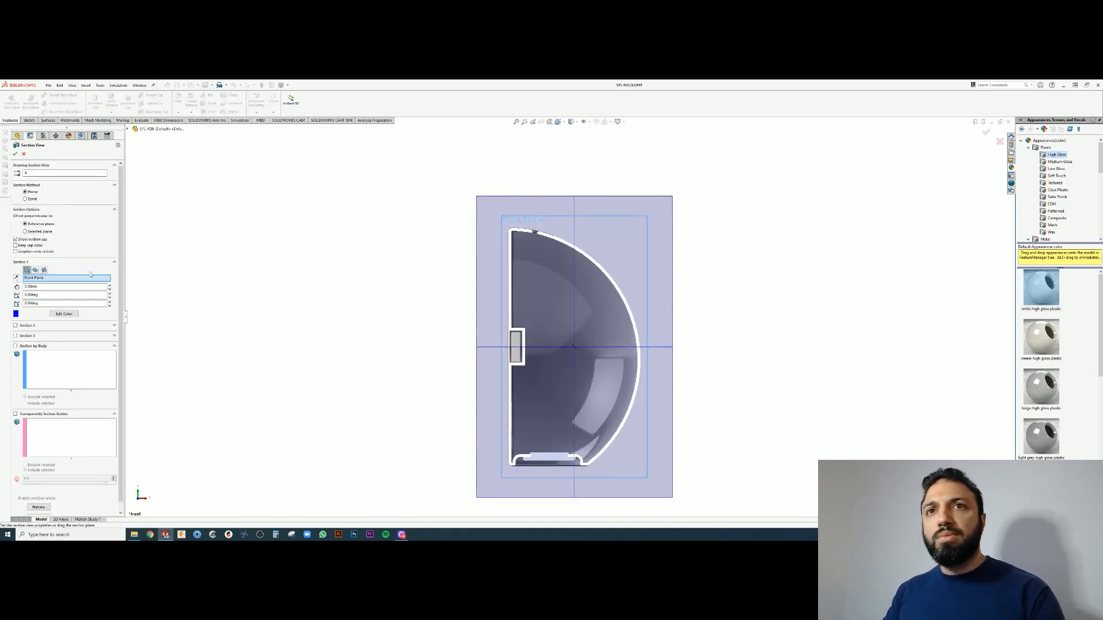
left_click(45, 270)
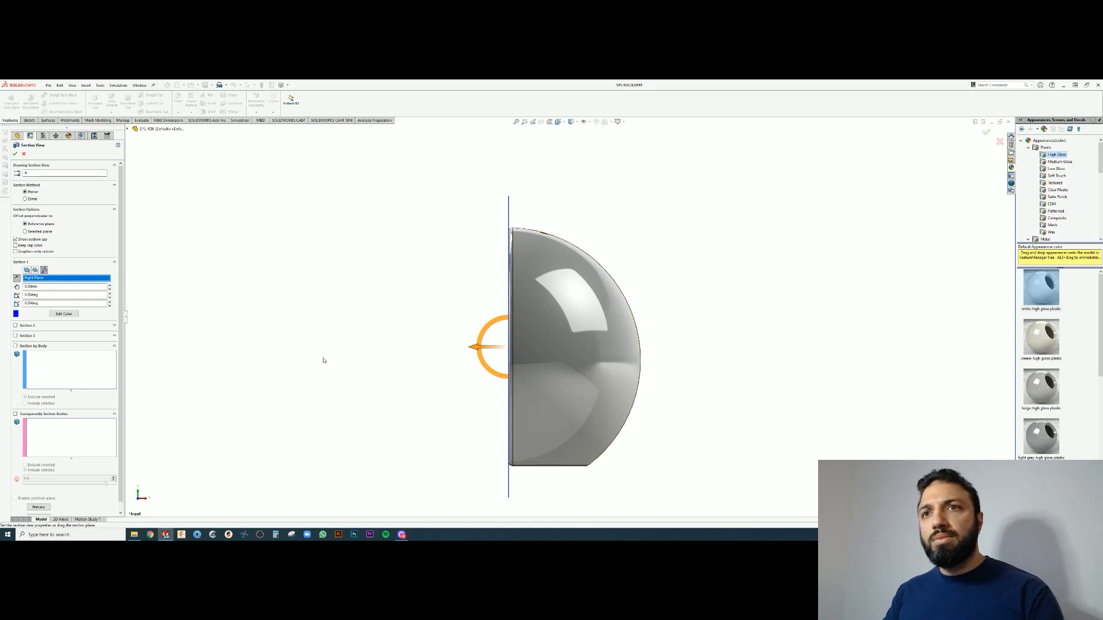
middle_click_drag(529, 379, 612, 415)
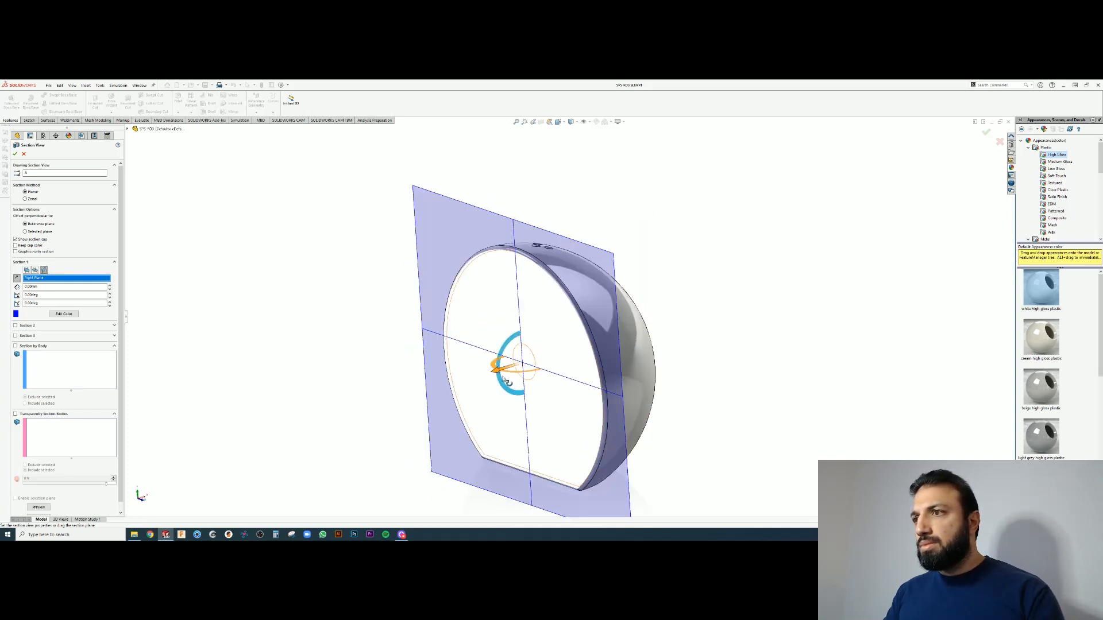
left_click(17, 279)
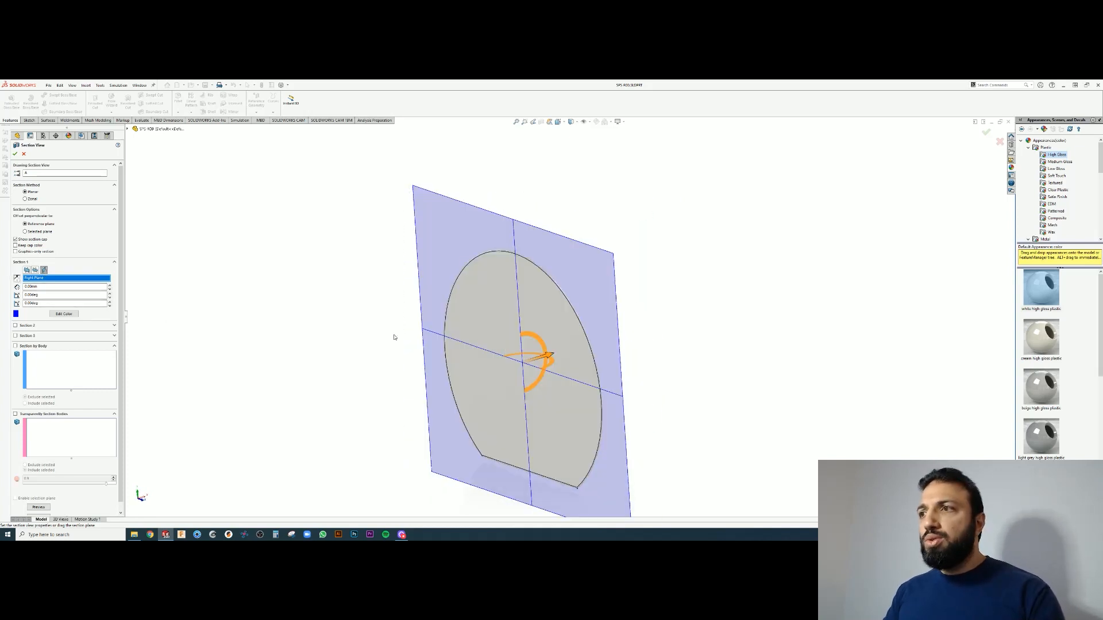
mouse_move(523, 366)
middle_mouse_down()
mouse_move(549, 353)
mouse_move(526, 392)
middle_mouse_up()
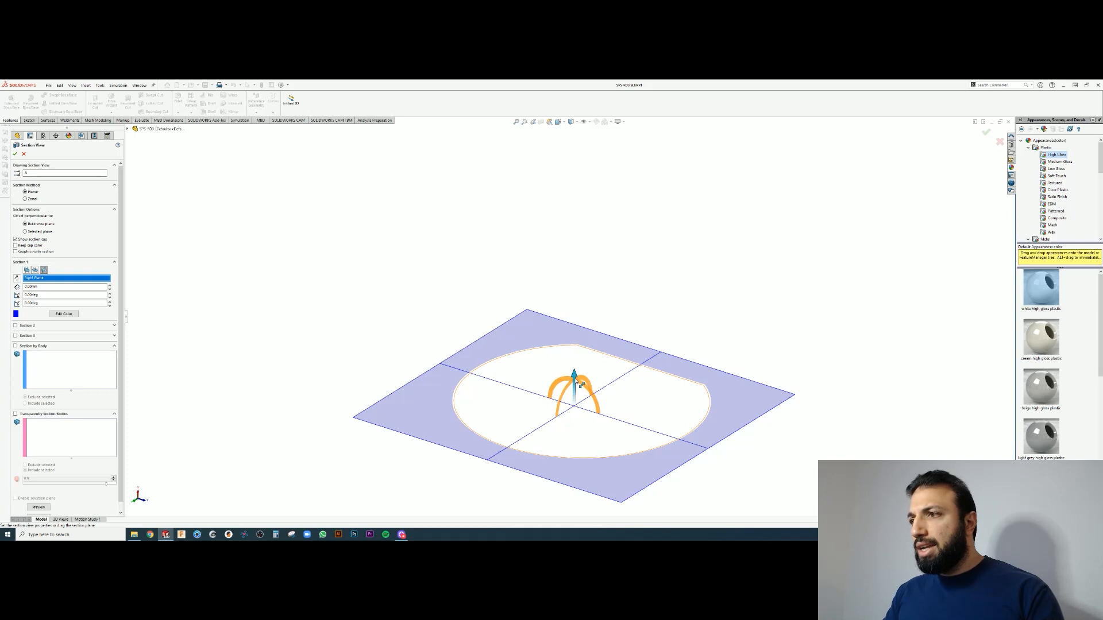
left_click_drag(582, 379, 582, 271)
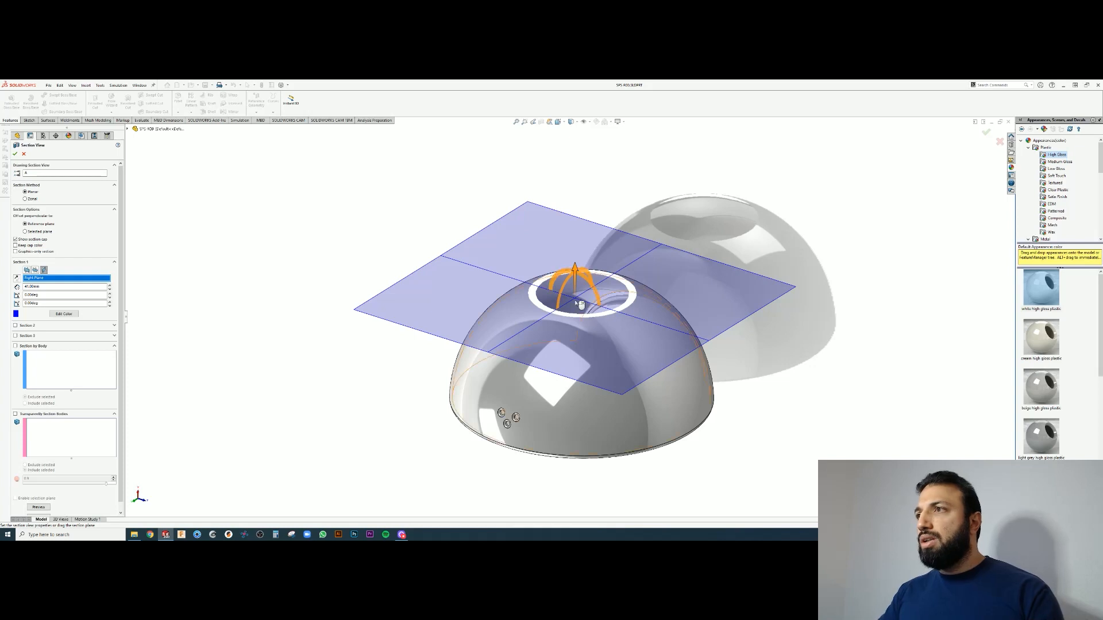
left_click_drag(582, 272, 581, 242)
middle_click_drag(799, 408, 713, 471)
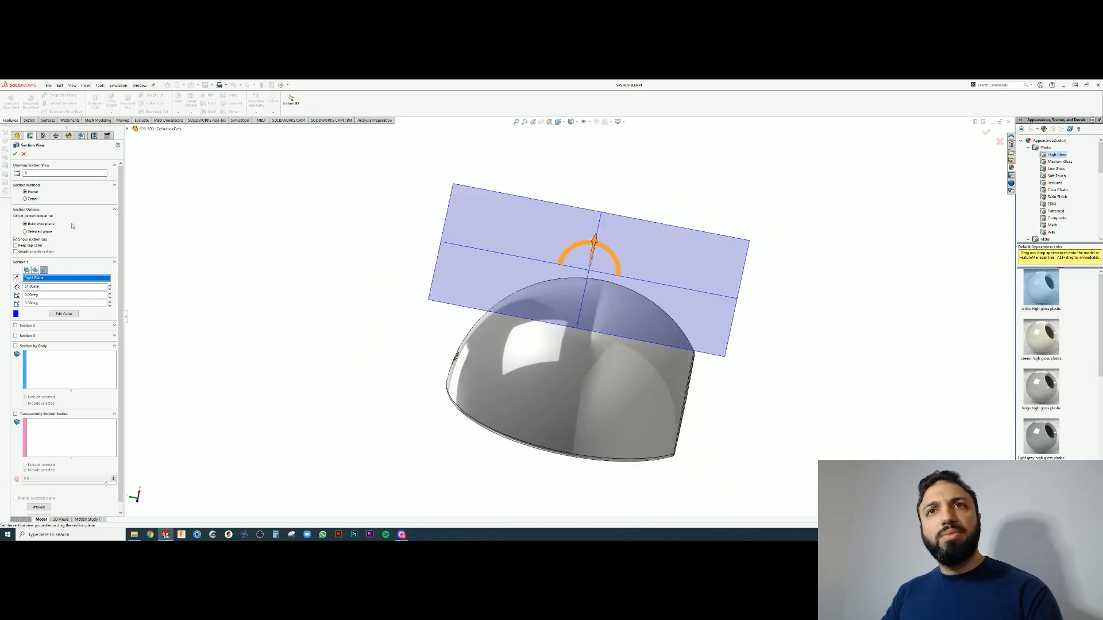
left_click(16, 154)
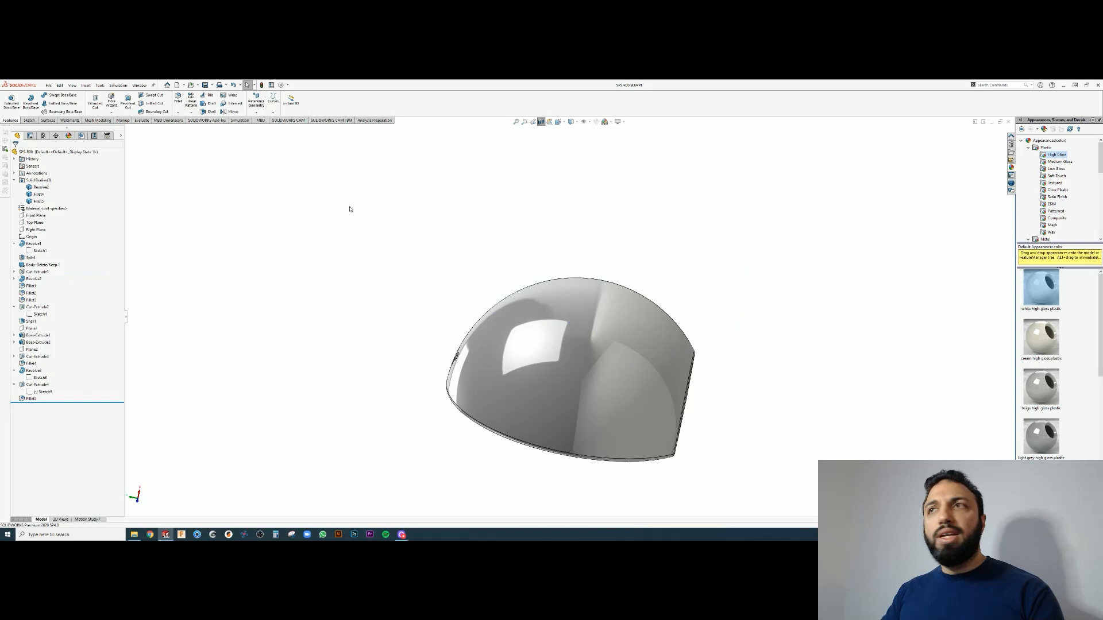
Re-section the model along the Front Plane in a front view to expose the round boss on the flat wall
left_click(559, 123)
left_click(562, 141)
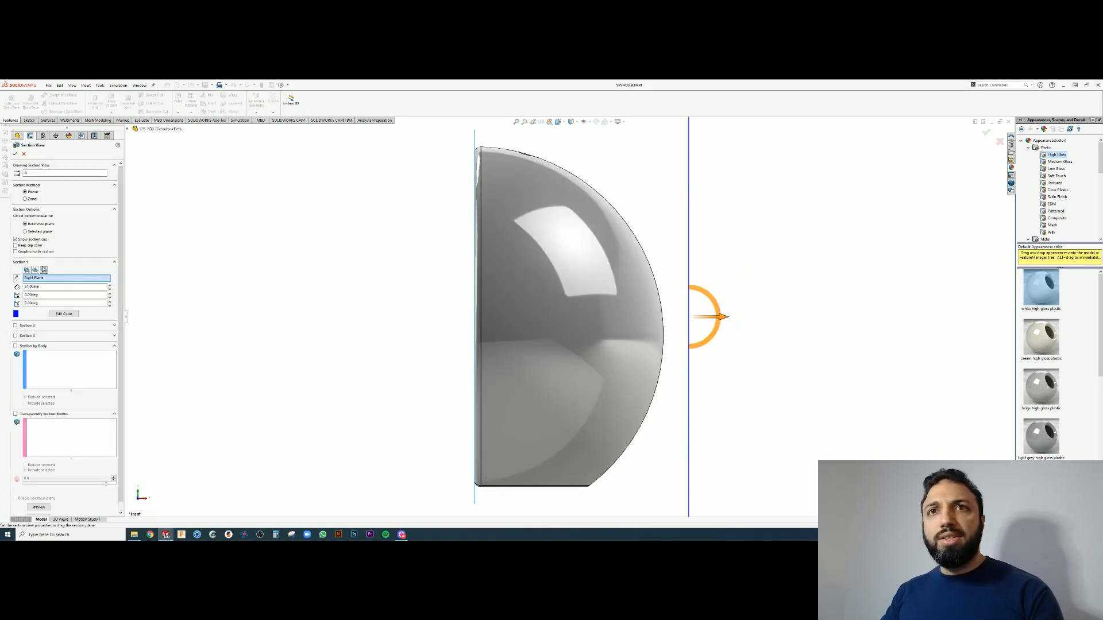
left_click(35, 270)
left_click(27, 270)
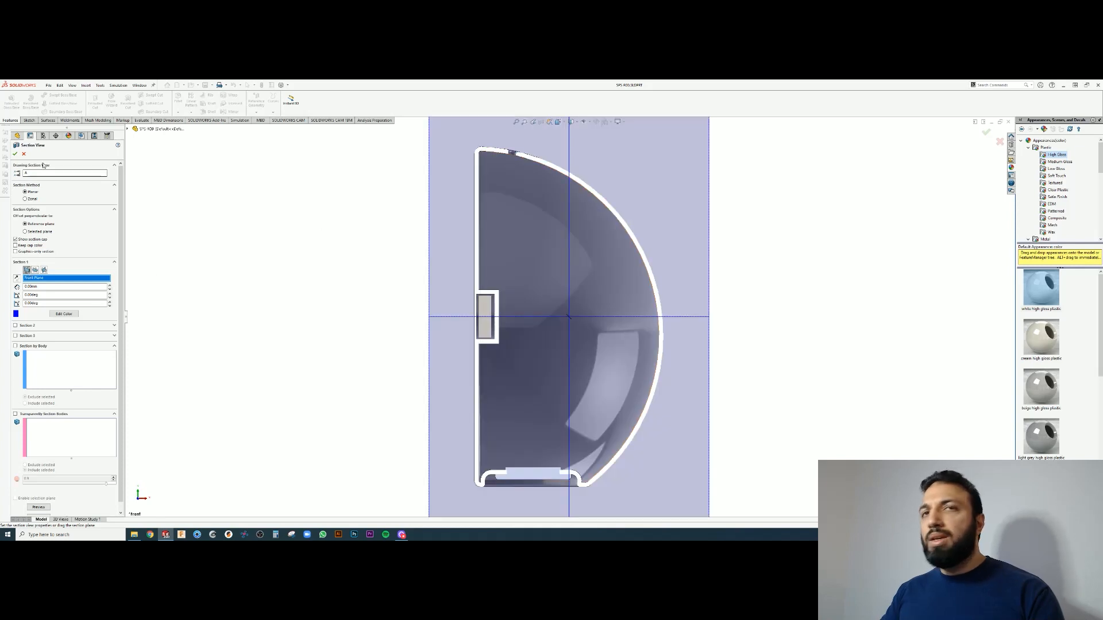
left_click(15, 154)
scroll(506, 322, "down", 5)
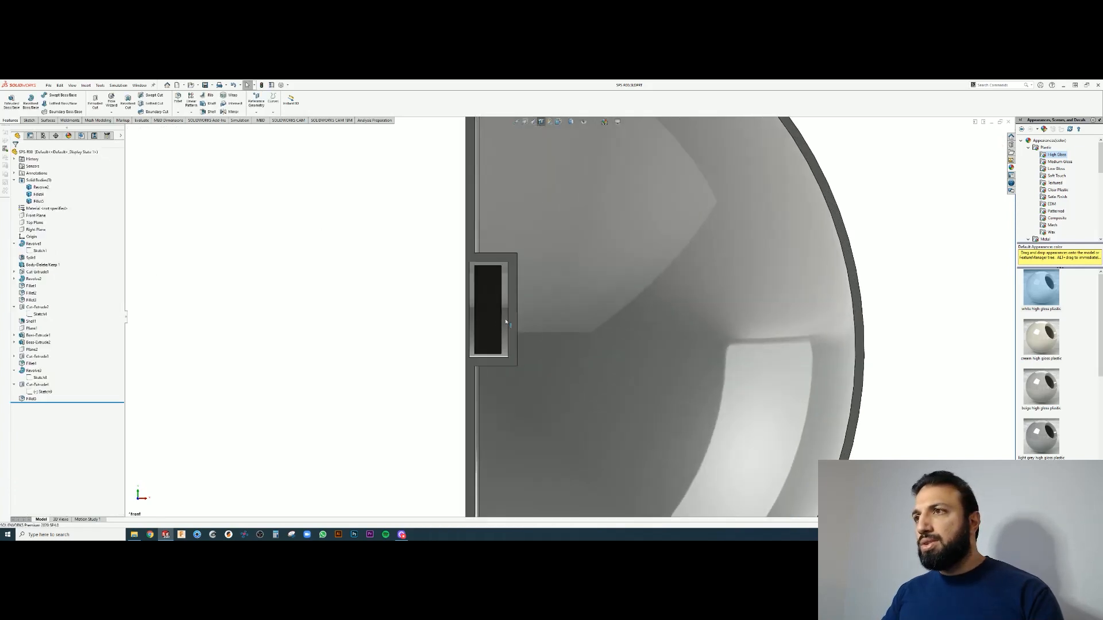
Fillet the edges of the cylindrical boss on the shell's flat inner wall
middle_click_drag(533, 287, 506, 299)
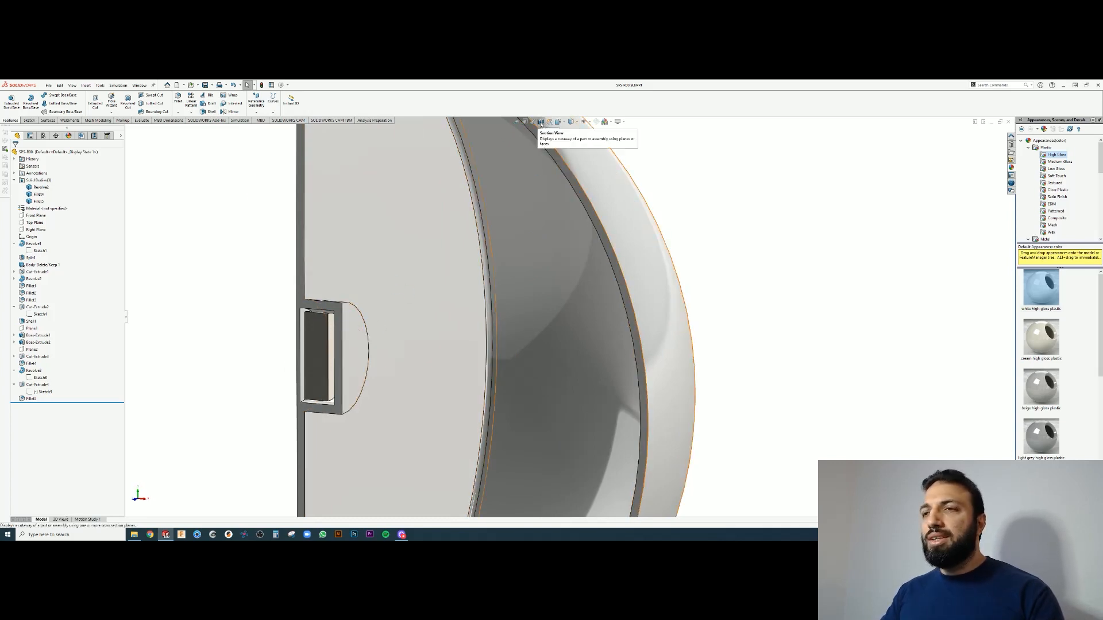
middle_click_drag(327, 297, 303, 314)
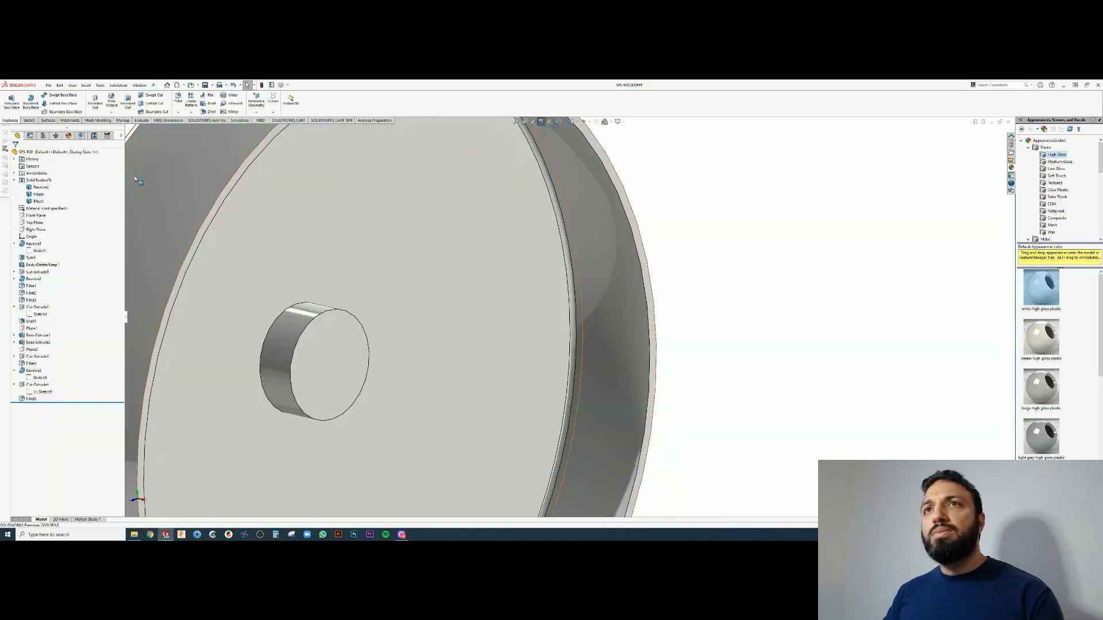
left_click(178, 99)
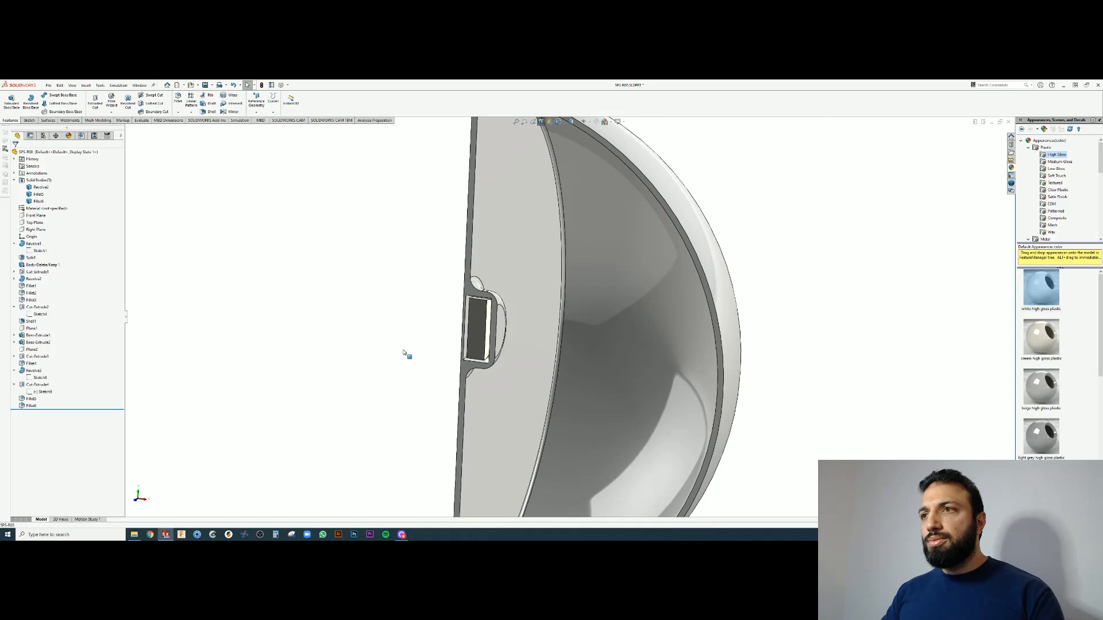
Examine the filleted boss, the base recess and the seated plug closely in the Front Plane section
middle_click_drag(404, 352, 573, 341)
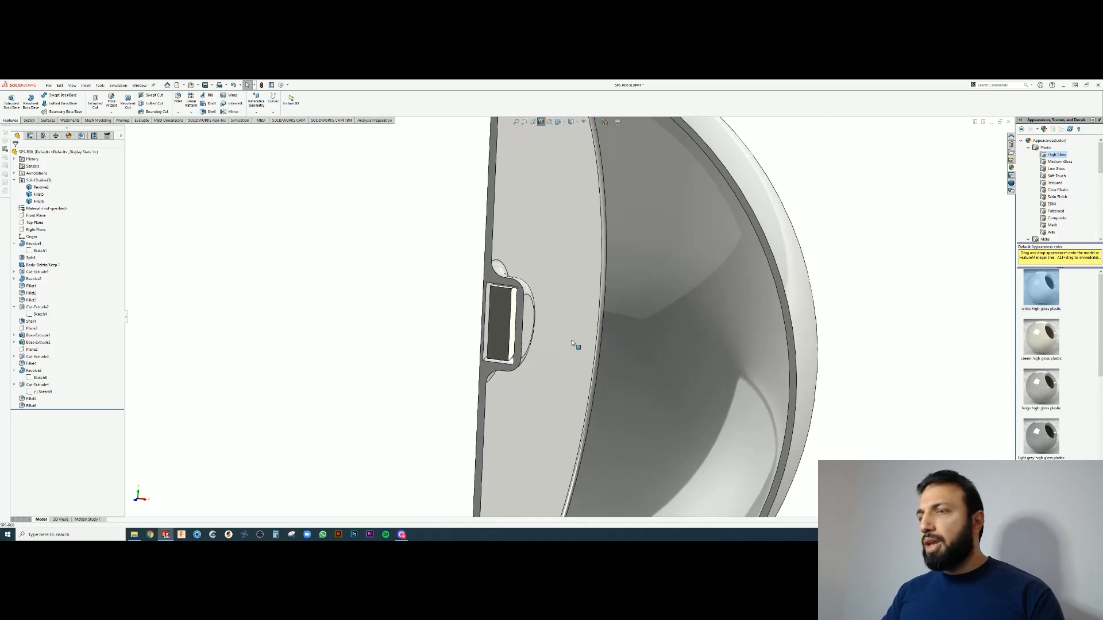
scroll(573, 342, "down", 5)
middle_click_drag(507, 345, 470, 308)
scroll(470, 308, "up", 6)
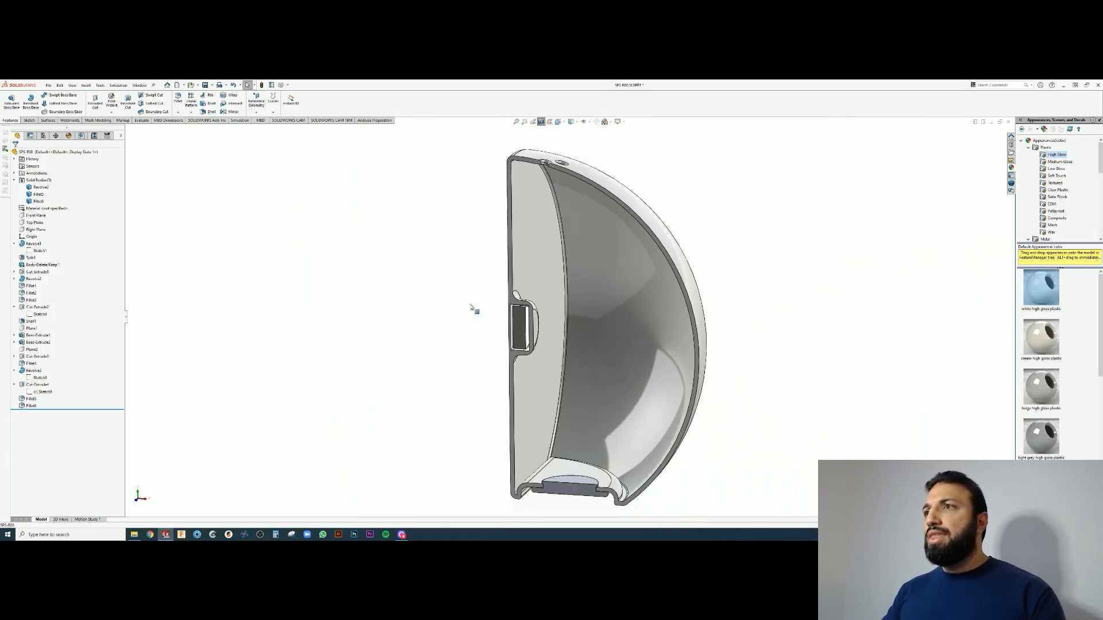
scroll(576, 460, "down", 4)
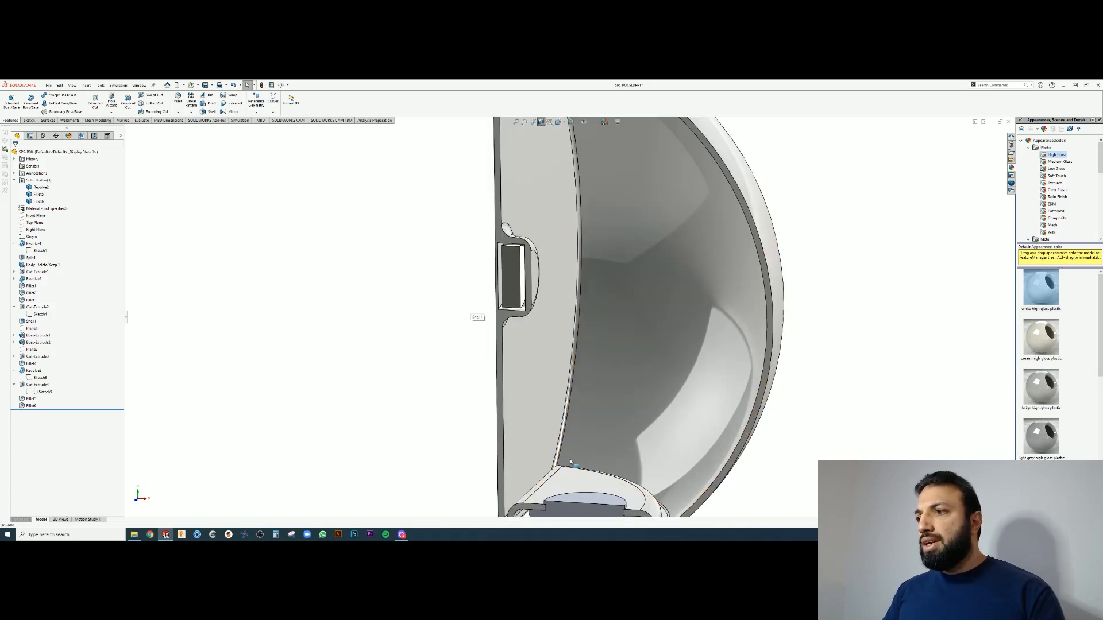
mouse_move(577, 460)
middle_mouse_down()
mouse_move(591, 436)
mouse_move(560, 466)
mouse_move(566, 448)
mouse_move(585, 469)
middle_mouse_up()
scroll(585, 471, "up", 2)
scroll(585, 471, "down", 5)
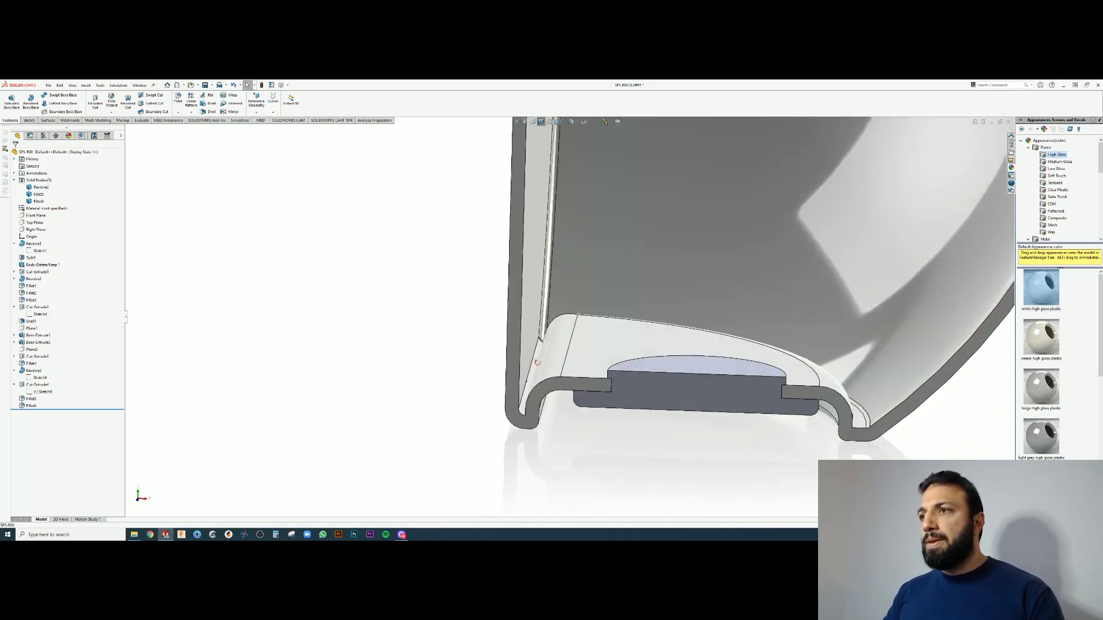
middle_click_drag(524, 393, 527, 353)
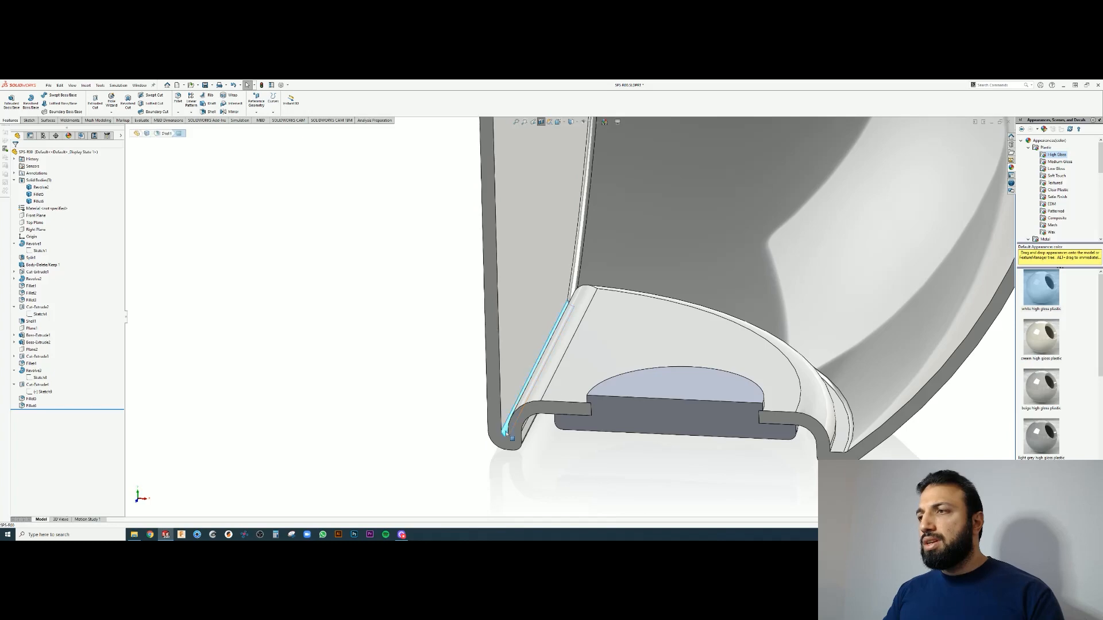
middle_click_drag(580, 457, 631, 471)
scroll(569, 452, "down", 4)
mouse_move(512, 440)
middle_mouse_down()
mouse_move(522, 400)
mouse_move(520, 437)
mouse_move(518, 423)
middle_mouse_up()
scroll(518, 422, "up", 3)
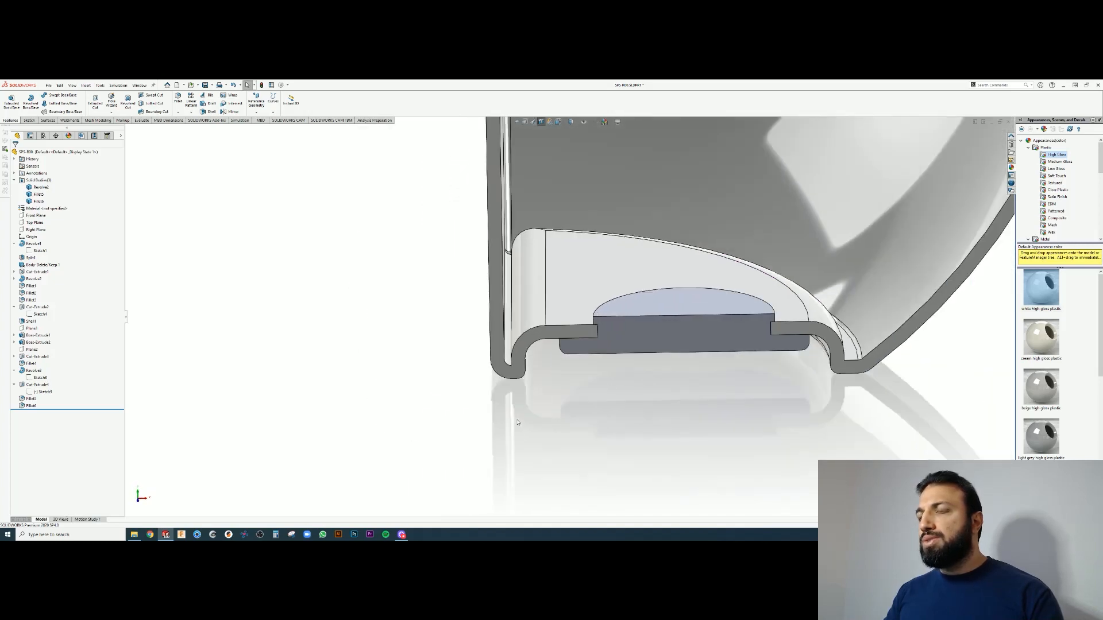
Turn off the section view and orient the model to the front
left_click(541, 122)
left_click(558, 122)
left_click(567, 148)
left_click(540, 122)
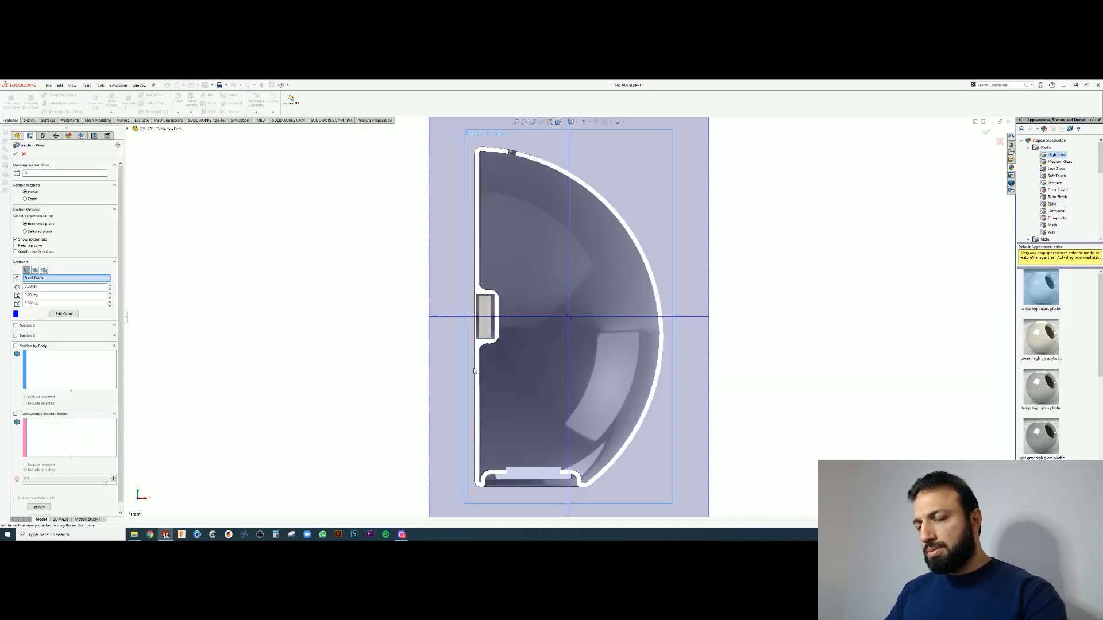
key("Escape")
Edit the base recess's cut sketch and change the offset between its straight edge and the shaker's flat side
middle_click_drag(586, 452, 517, 368)
scroll(484, 346, "down", 3)
left_click(484, 346)
left_click(37, 272)
left_click(51, 255)
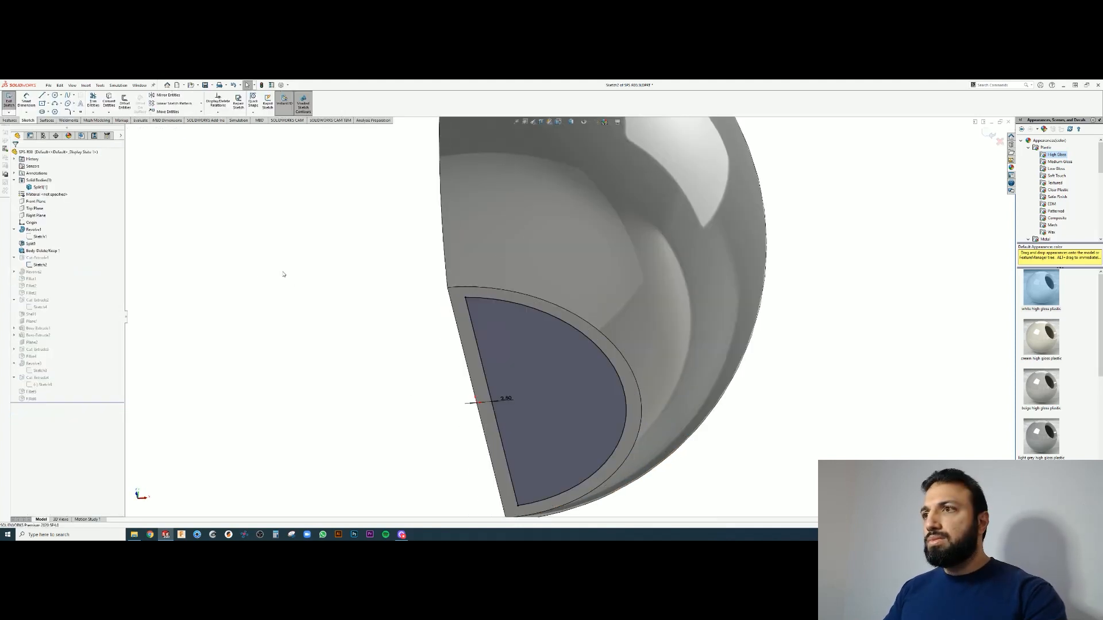
left_click(557, 122)
left_click(566, 149)
scroll(546, 341, "down", 2)
left_click(471, 249)
key("Escape")
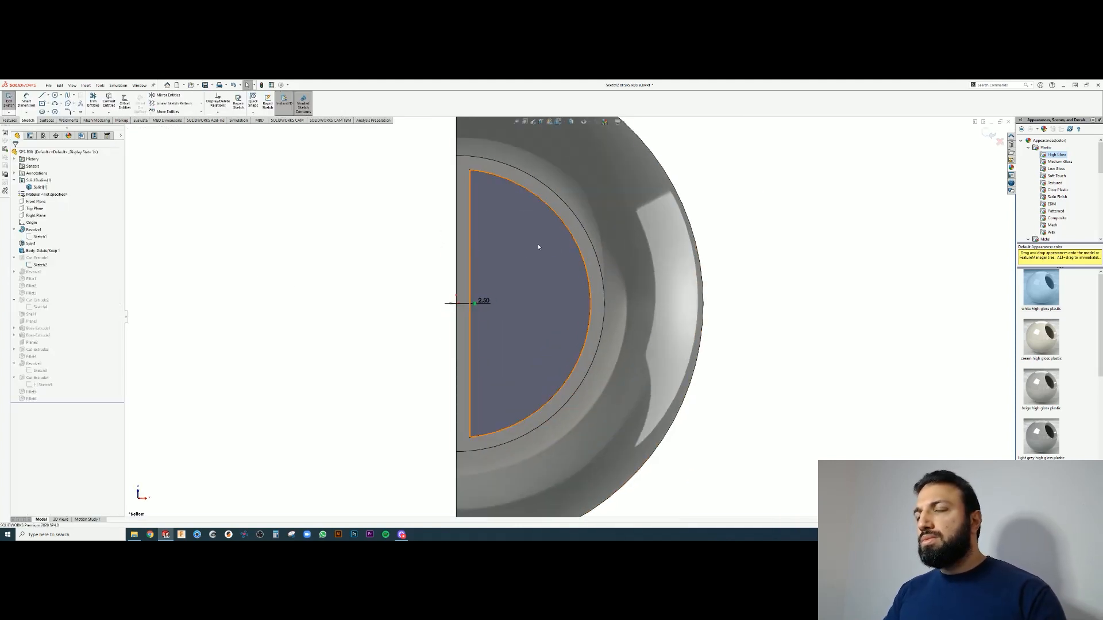
key("BackSpace")
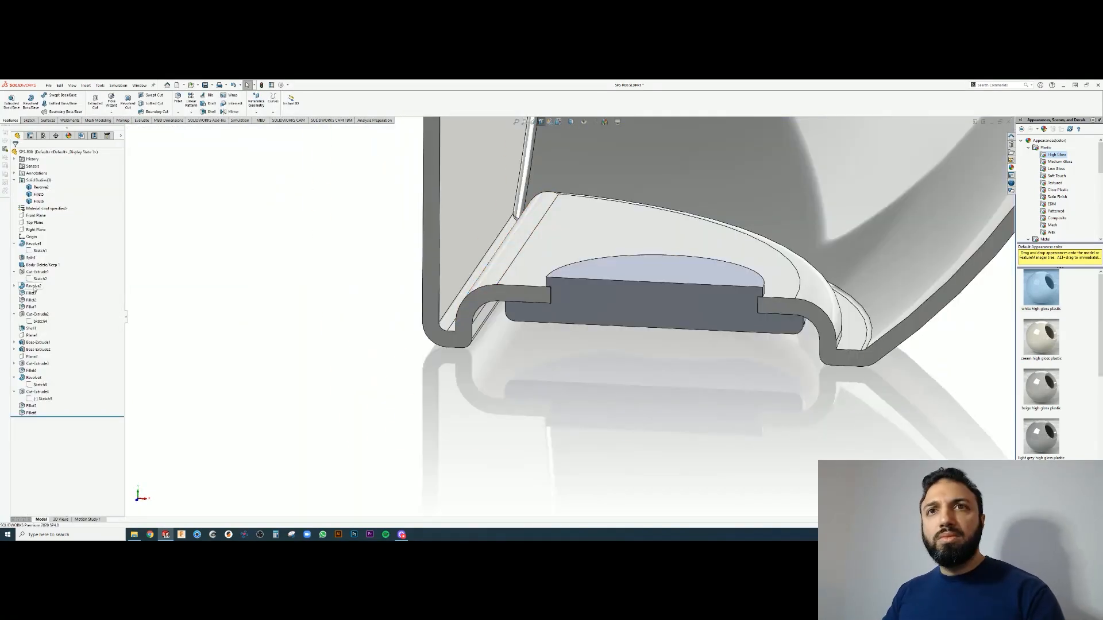
Review the base recess's cut sketch and examine the plug's fit in the recess in section
left_click(31, 300)
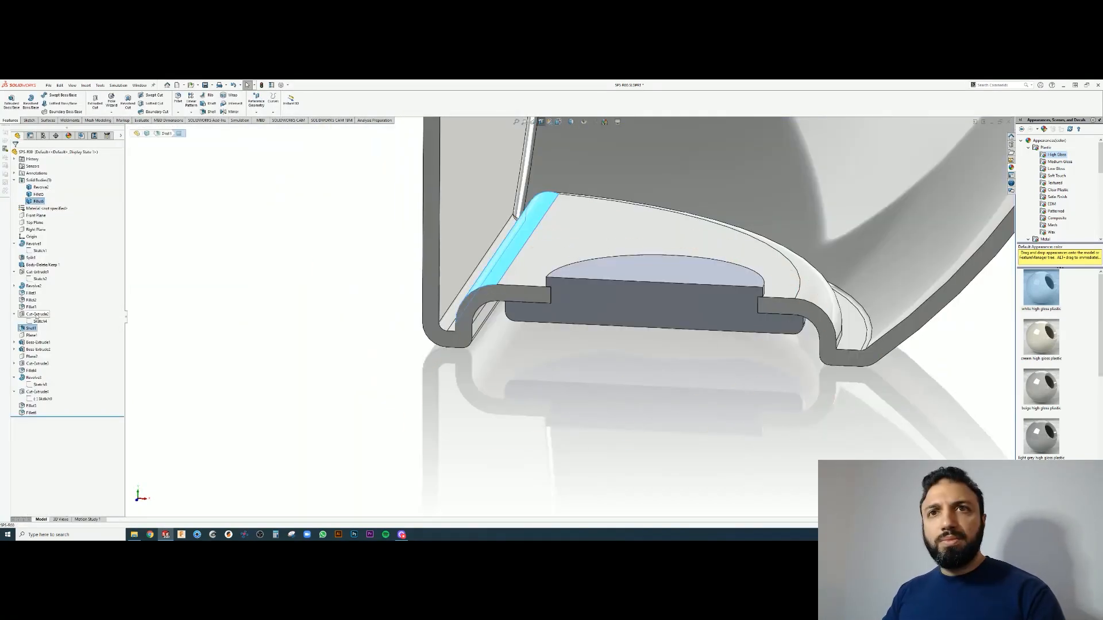
left_click(24, 286)
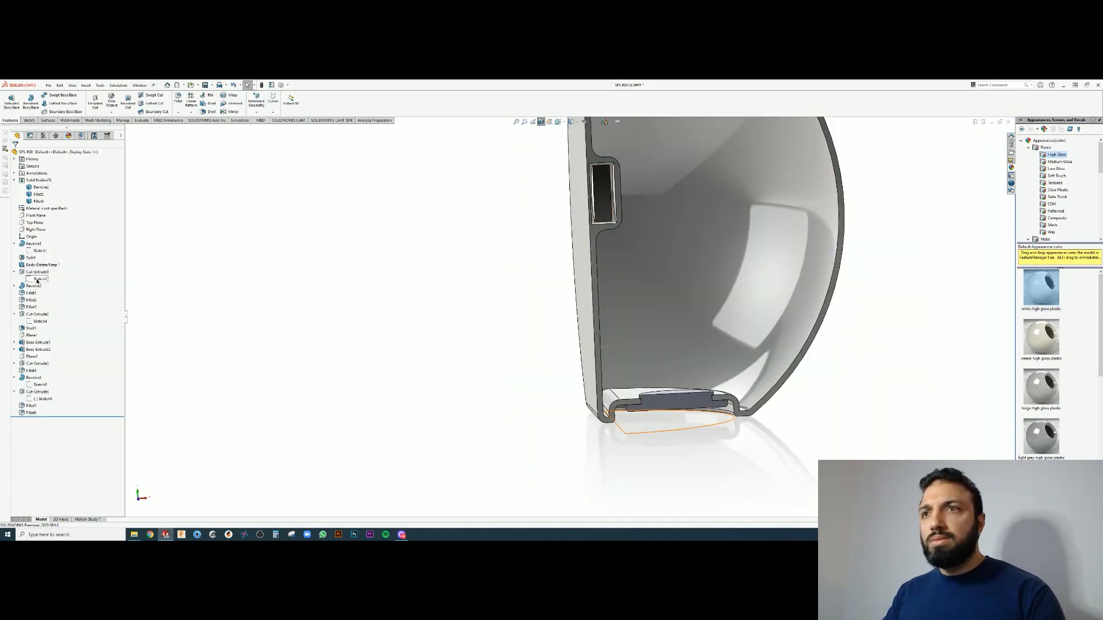
left_click(38, 281)
left_click(42, 267)
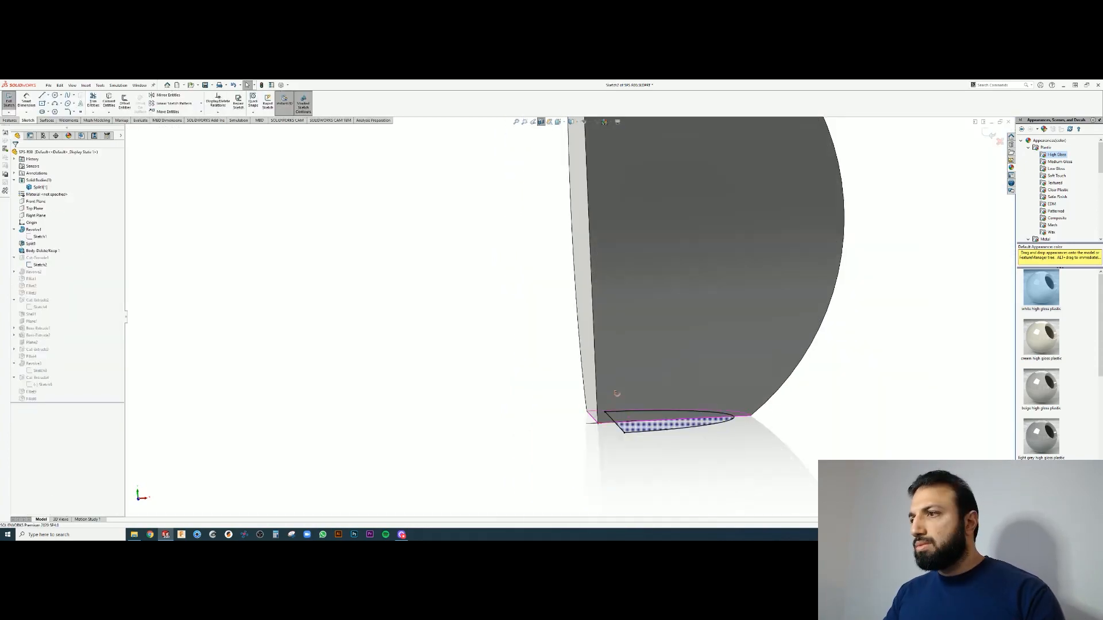
mouse_move(770, 391)
middle_mouse_down()
mouse_move(781, 322)
mouse_move(792, 408)
middle_mouse_up()
left_click(988, 133)
scroll(732, 408, "down", 8)
Edit the plug's finger-grip cut sketch in a bottom view, removing the circles' alignment relation and moving them to the plug's curved-wall side
left_click(570, 121)
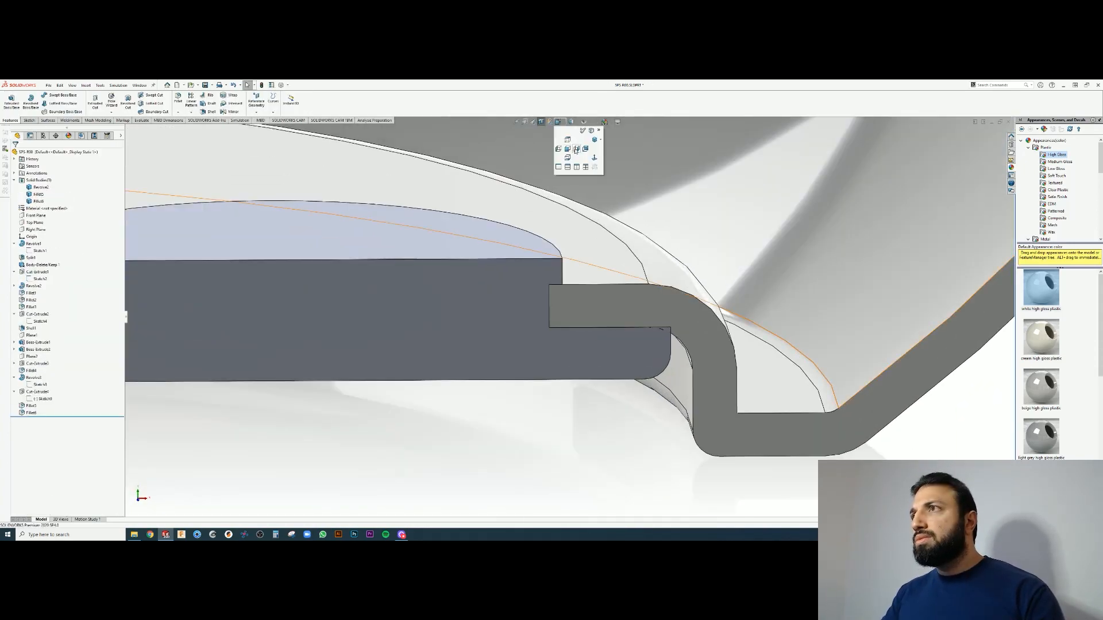
left_click(580, 151)
left_click(42, 399)
left_click(48, 384)
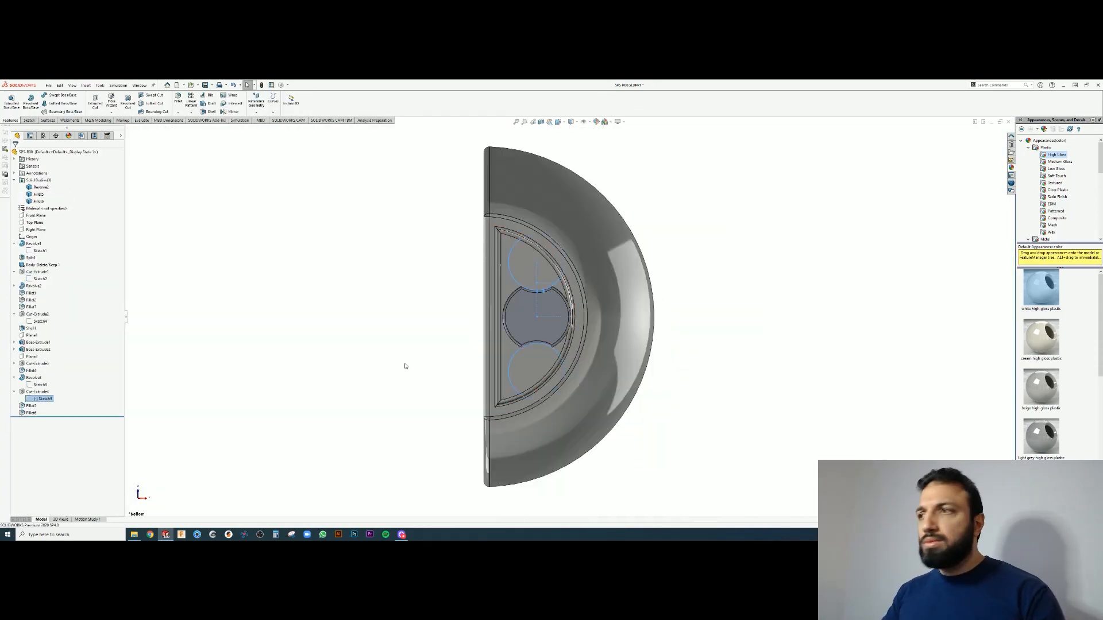
left_click(537, 303)
left_click(33, 173)
key("Delete")
left_click_drag(537, 263, 579, 269)
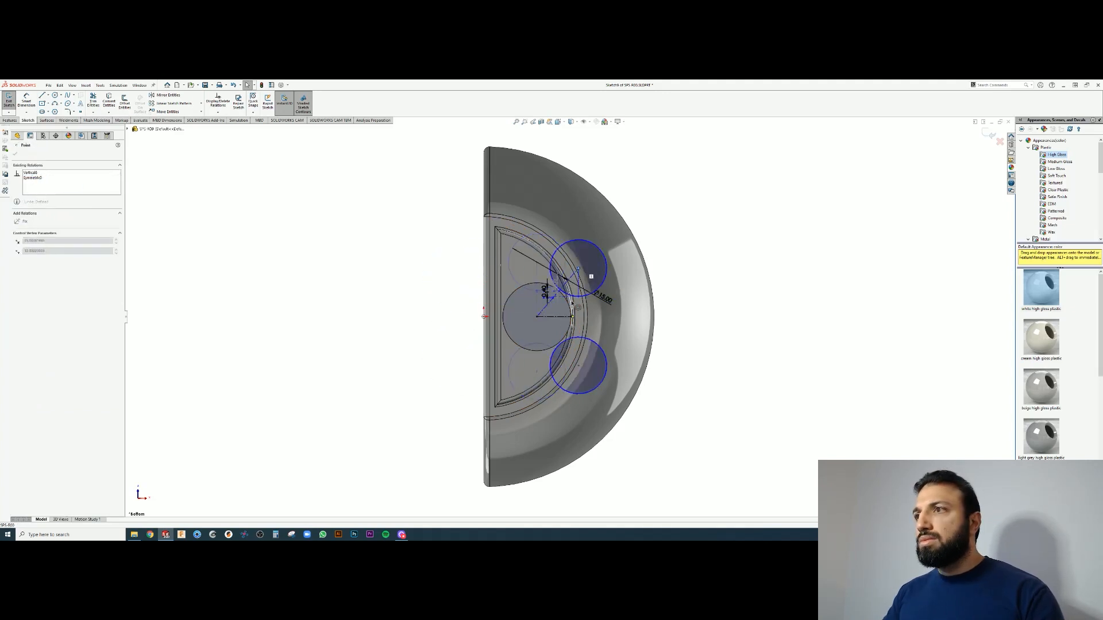
Delete the slanted construction line and overlap dimension from the finger-grip cut sketch
left_click(561, 316)
left_click(572, 318)
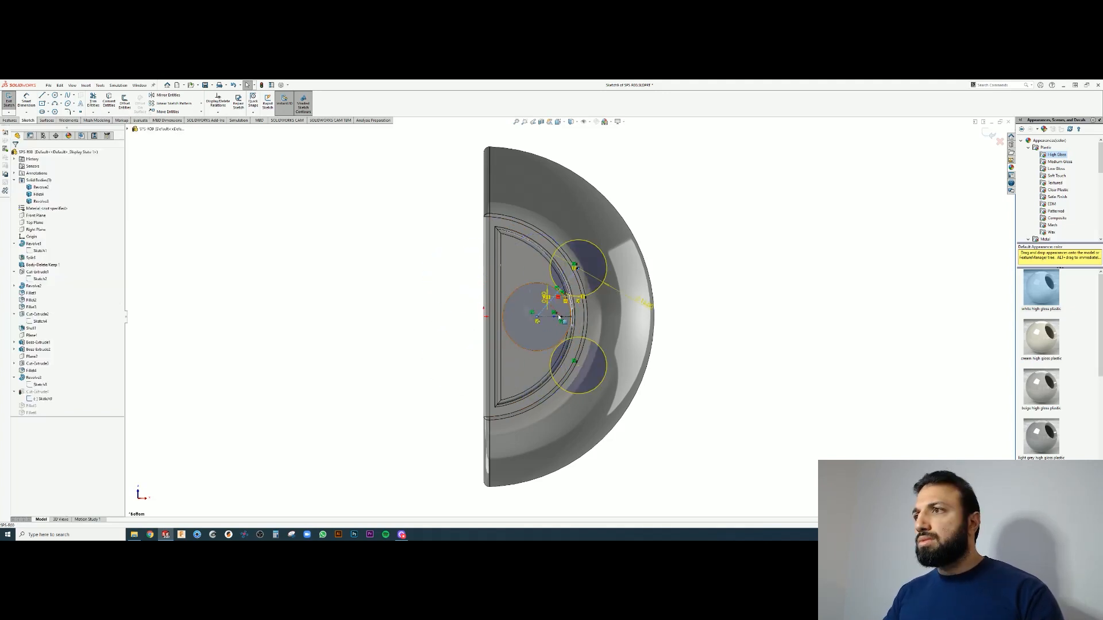
scroll(574, 318, "down", 4)
left_click(540, 307)
key("Delete")
key("Return")
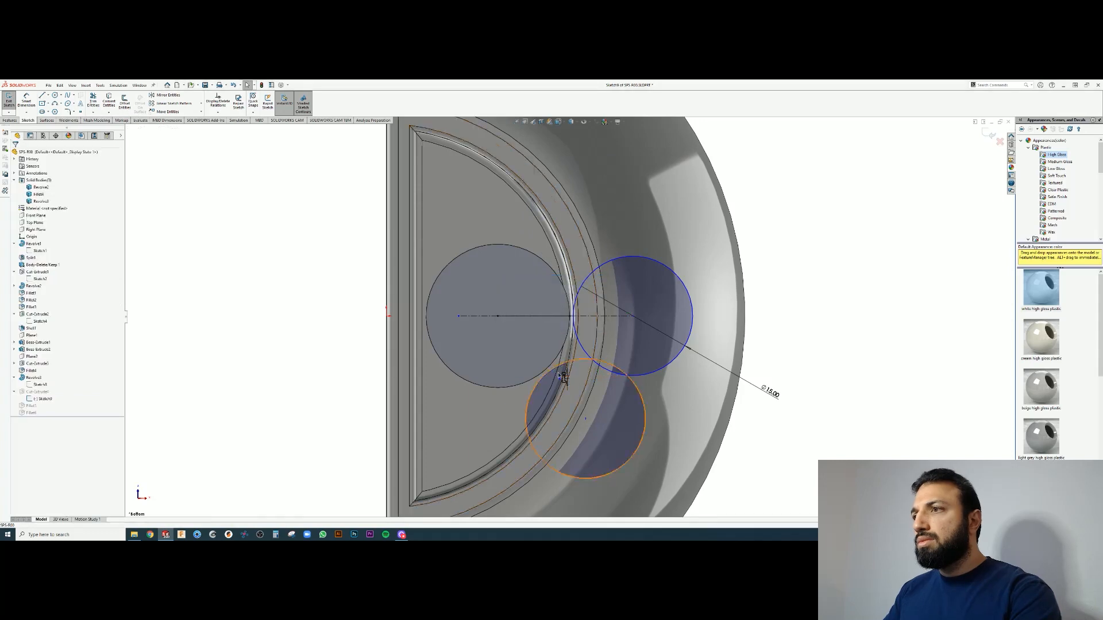
Delete the lower circle and shift the remaining 15 mm circle along the horizontal centerline so it overlaps the plug's edge
scroll(537, 442, "down", 3)
left_click(528, 447)
key("Delete")
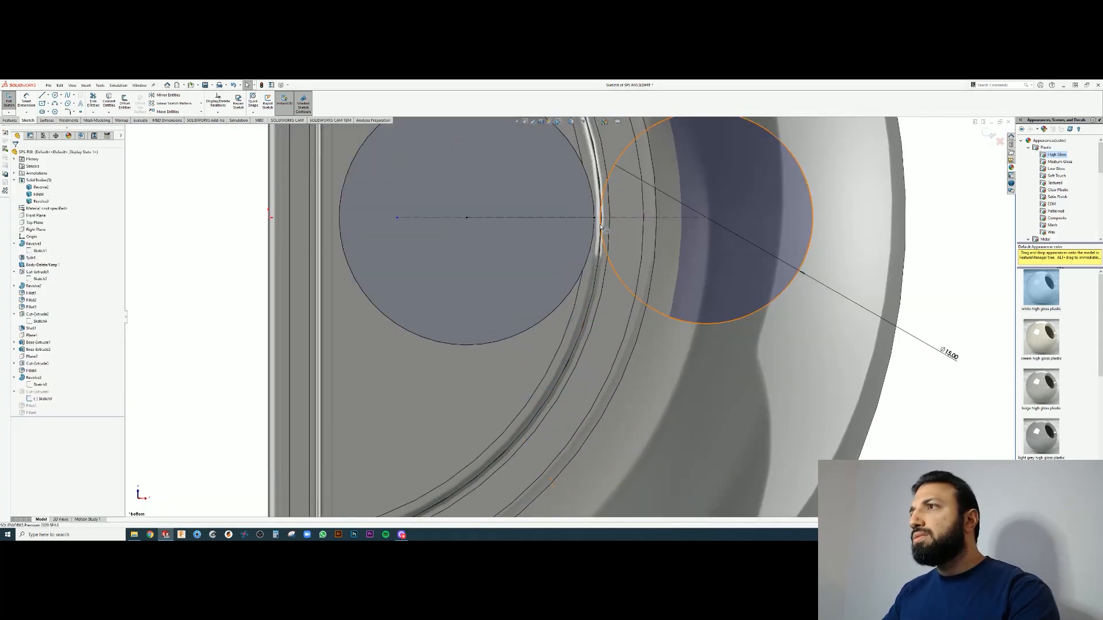
left_click_drag(706, 219, 681, 219)
Dimension the 15 mm circle's overlap with the plug's edge as 2 mm and finish the cut sketch with a matching cutout opposite
key("l")
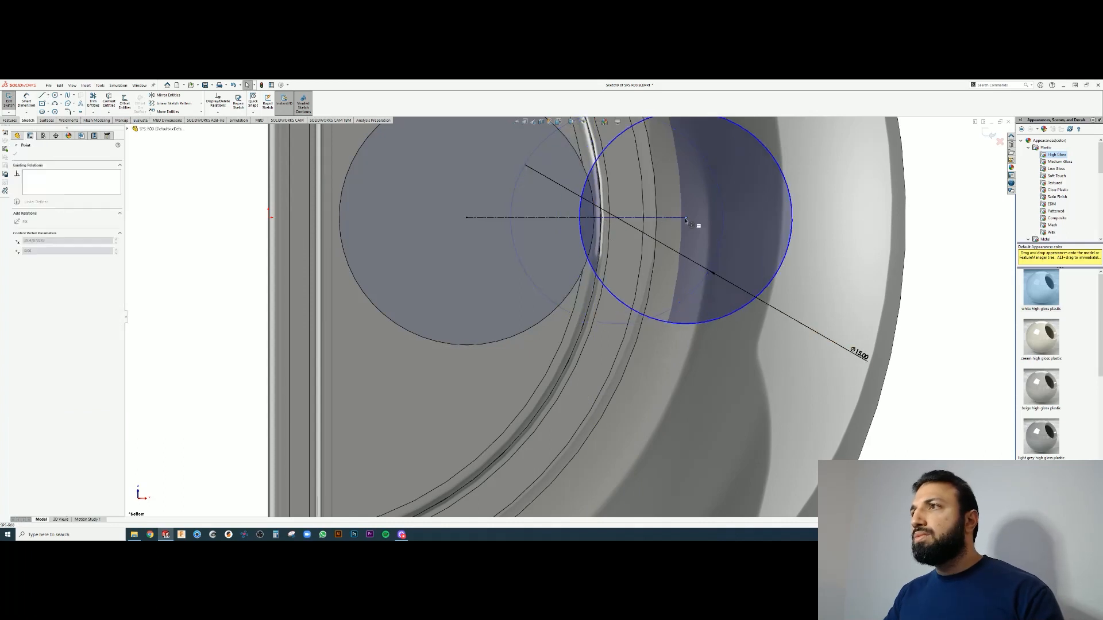
left_click(577, 328)
key("d")
left_click(594, 218)
left_click(577, 322)
left_click(589, 350)
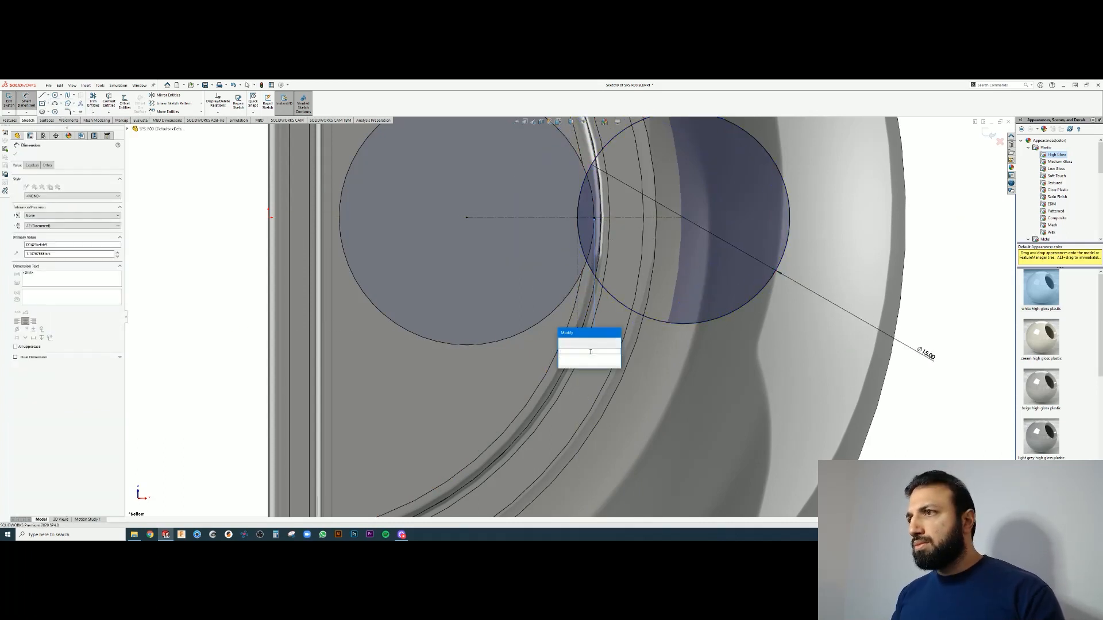
type("2")
key("Return")
key("l")
key("Escape")
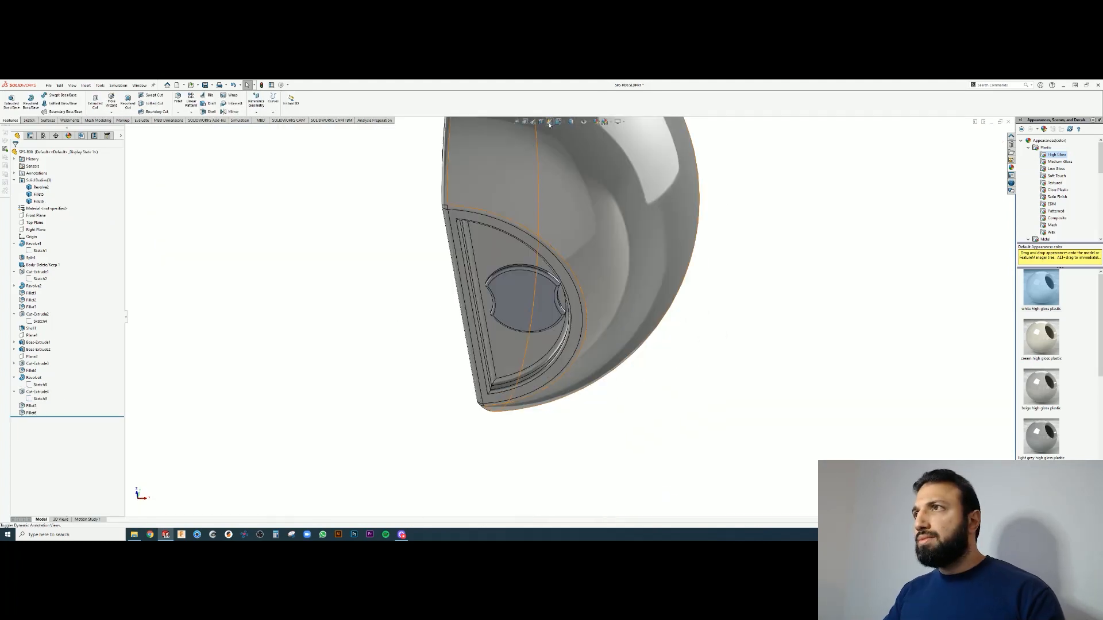
Section the model at the Front Plane and examine the plug's fit in the base recess
left_click(541, 123)
middle_click_drag(542, 258, 532, 437)
scroll(537, 362, "up", 4)
scroll(534, 405, "down", 2)
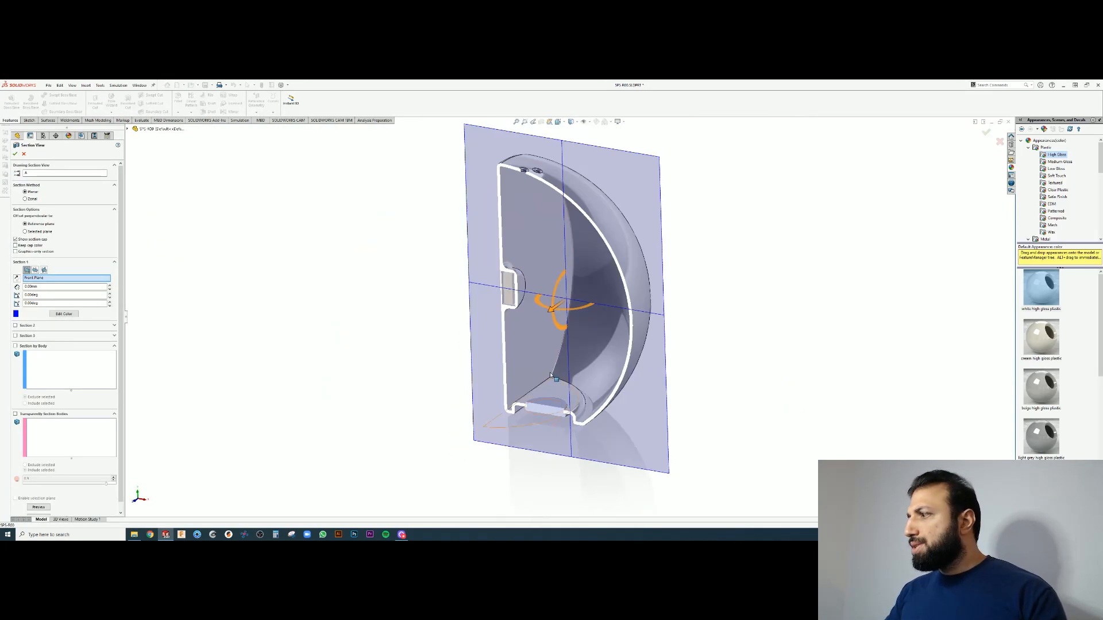
scroll(550, 373, "down", 2)
scroll(549, 373, "up", 3)
scroll(550, 373, "down", 3)
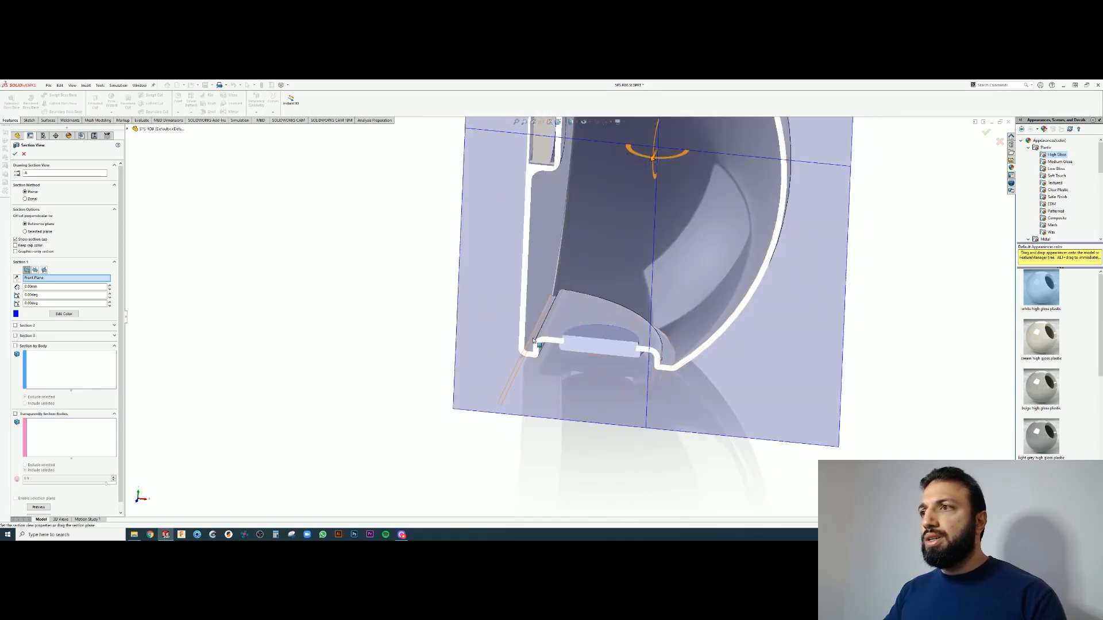
scroll(537, 342, "down", 2)
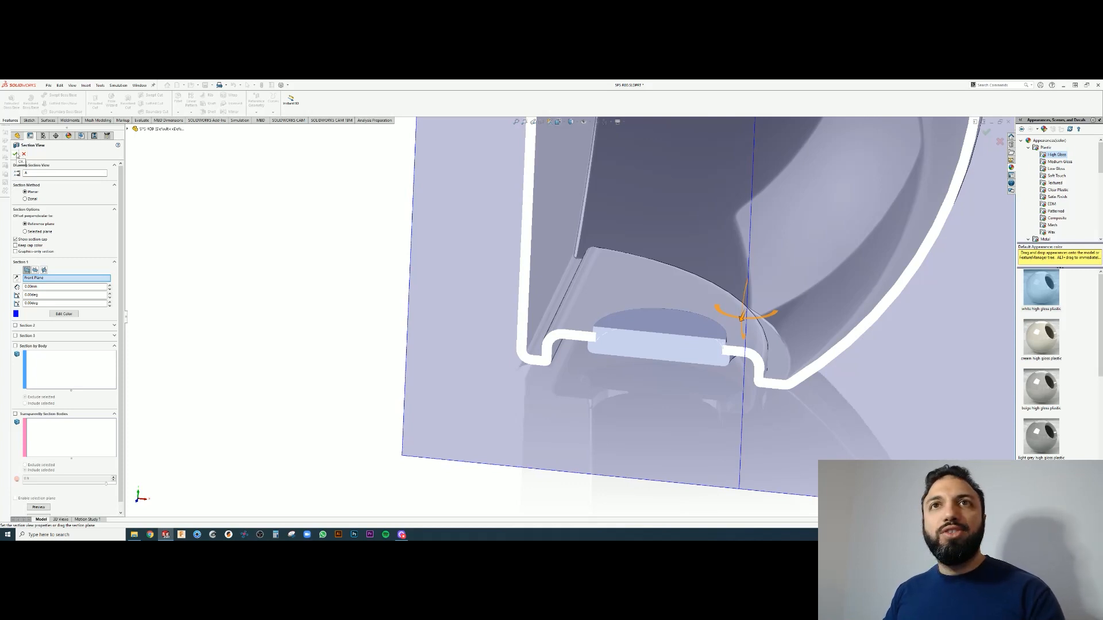
left_click(15, 154)
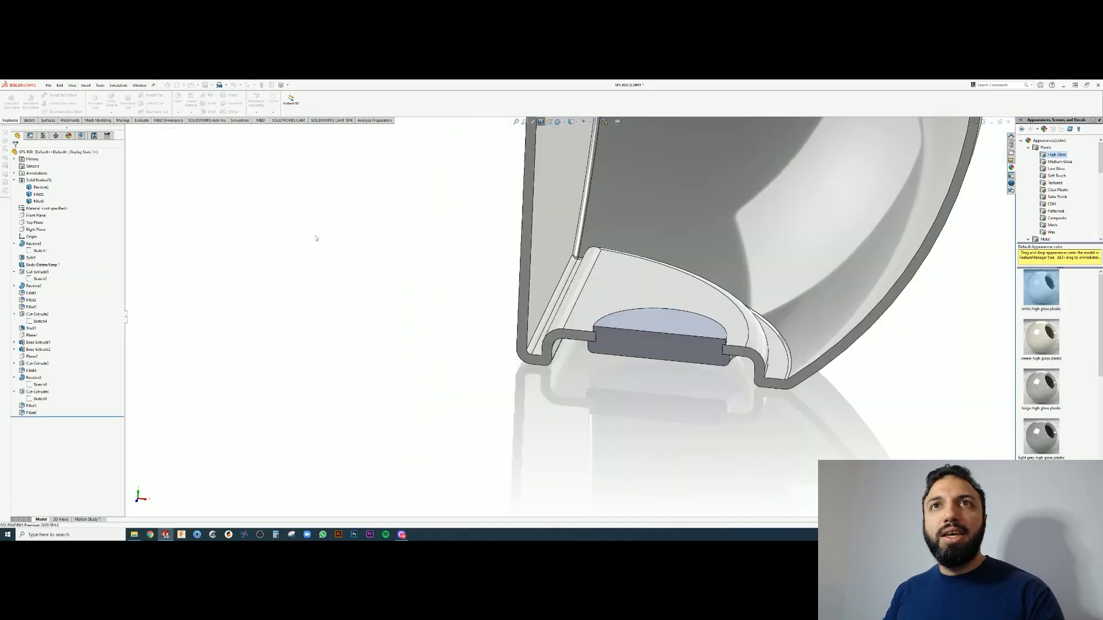
middle_click_drag(625, 297, 610, 264)
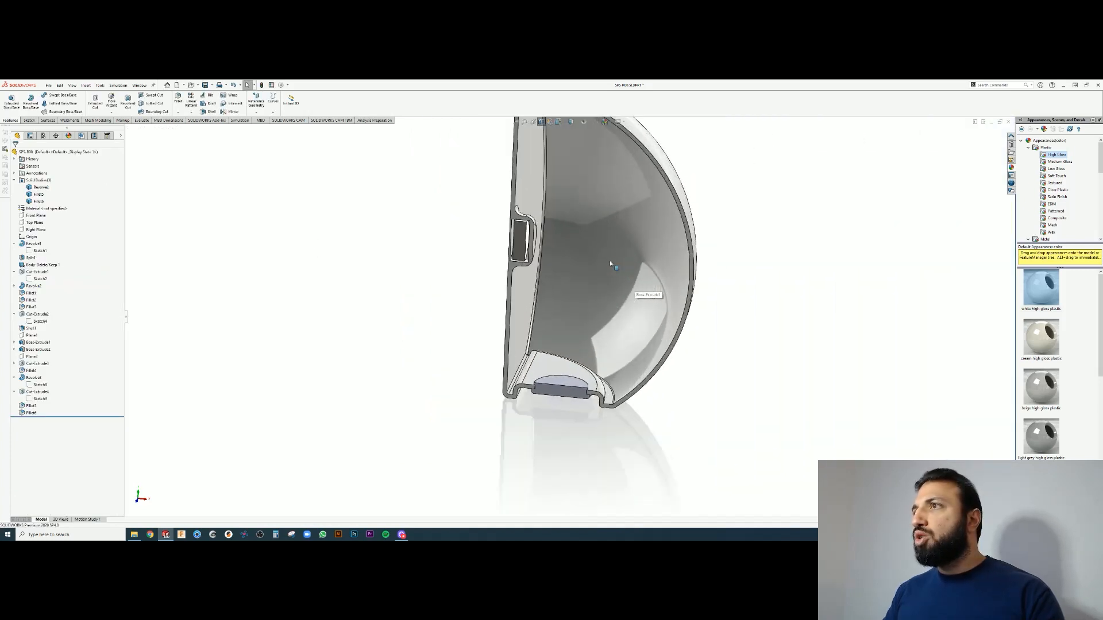
Turn off the section view and examine the closed shaker half, including a view from its curved side
left_click(542, 123)
scroll(566, 244, "up", 4)
middle_click_drag(539, 243, 607, 346)
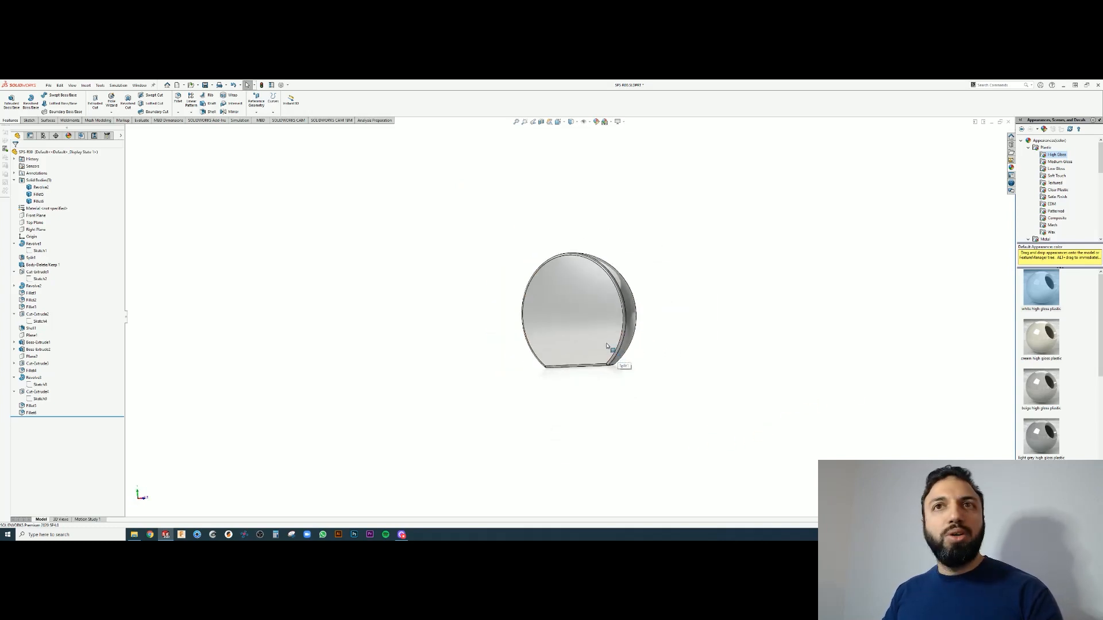
scroll(607, 346, "up", 5)
scroll(636, 349, "down", 5)
scroll(490, 267, "down", 5)
middle_click_drag(571, 293, 588, 182)
left_click(564, 123)
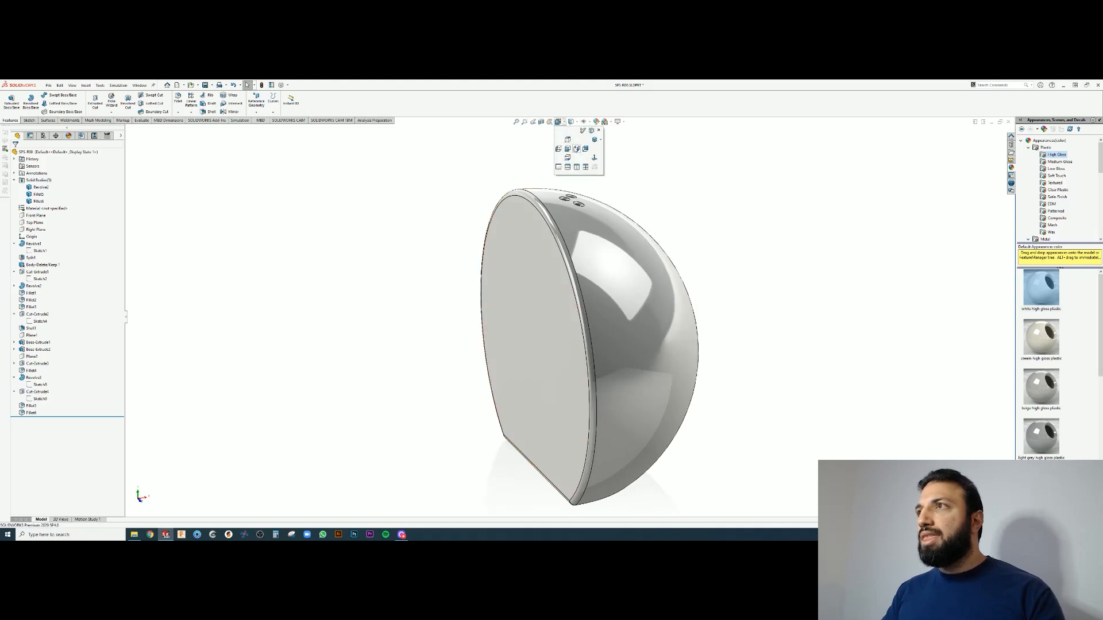
left_click(583, 171)
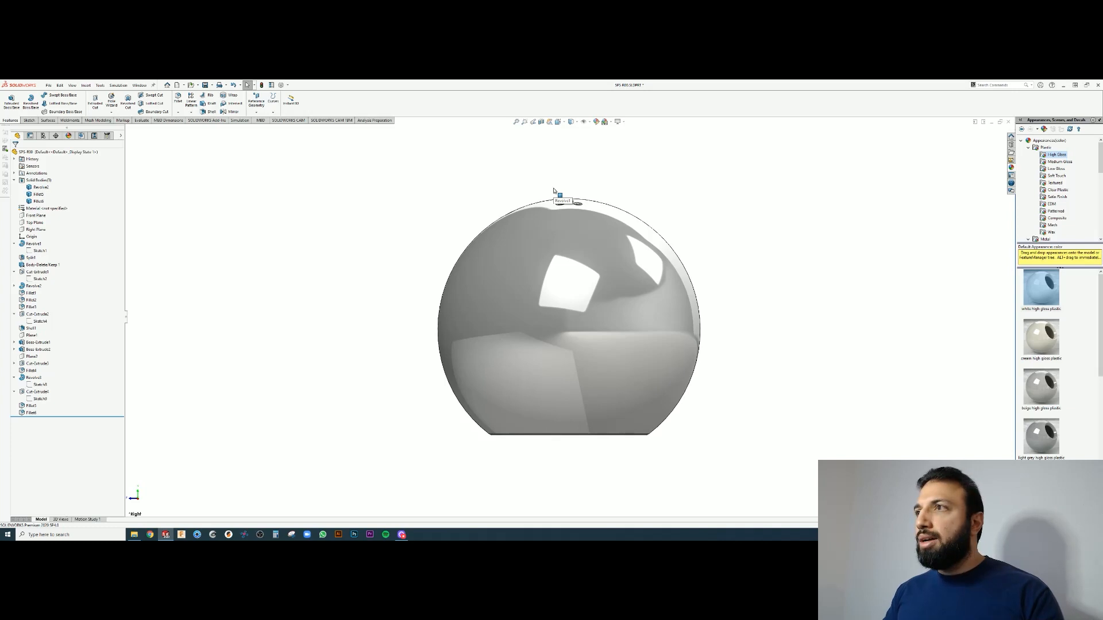
In a front view, mirror all three solid bodies about the Right Plane without merging them
left_click(564, 123)
left_click(569, 149)
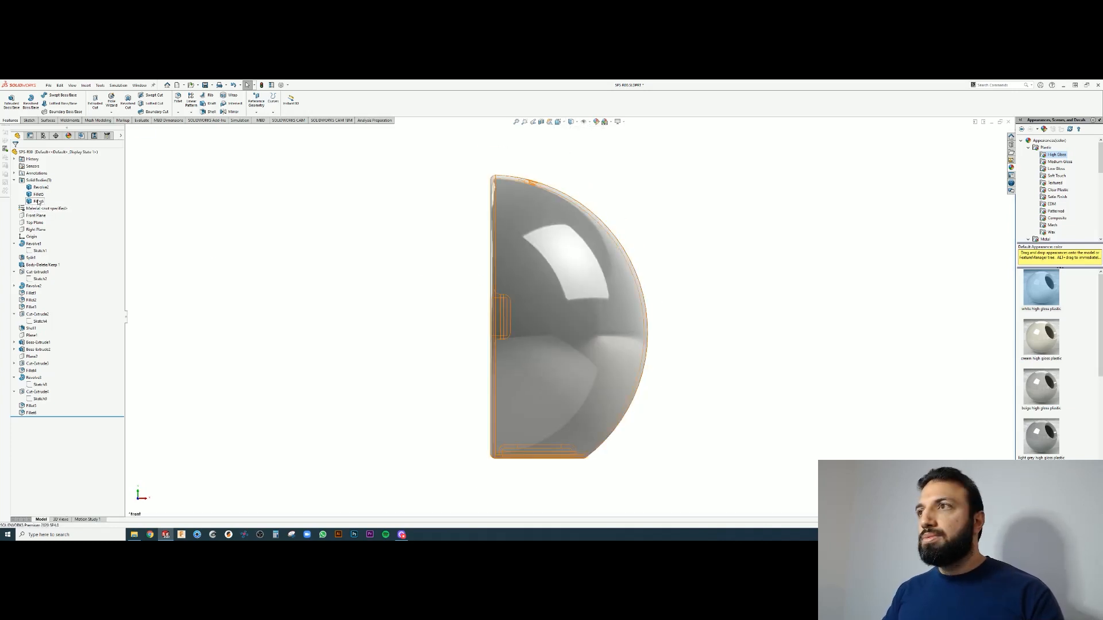
left_click(38, 202)
left_click(41, 187, "shift")
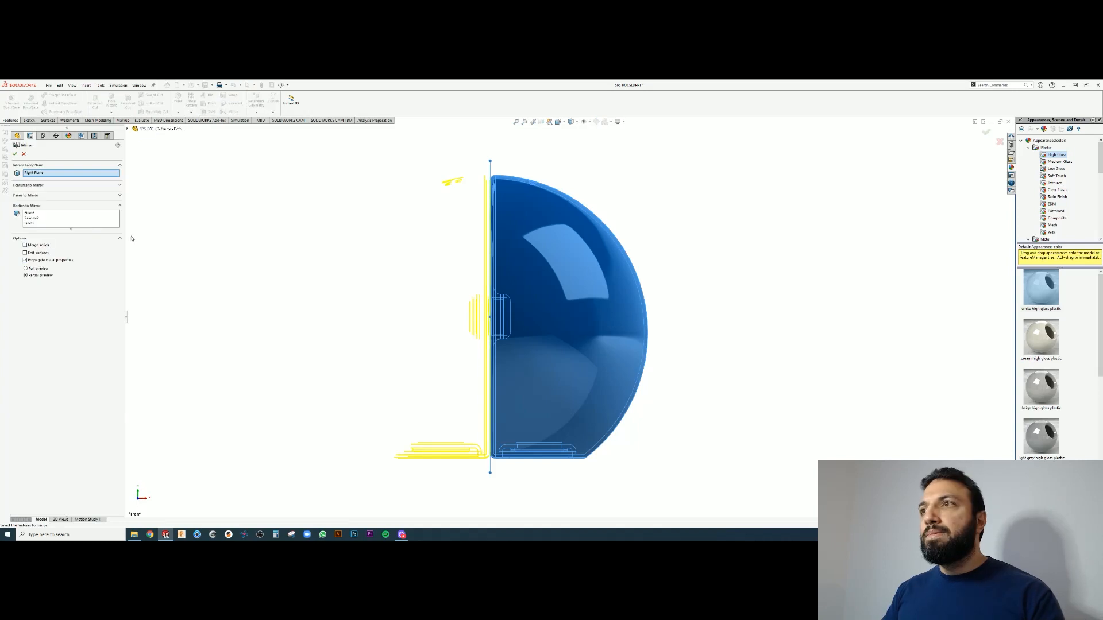
right_click(281, 213)
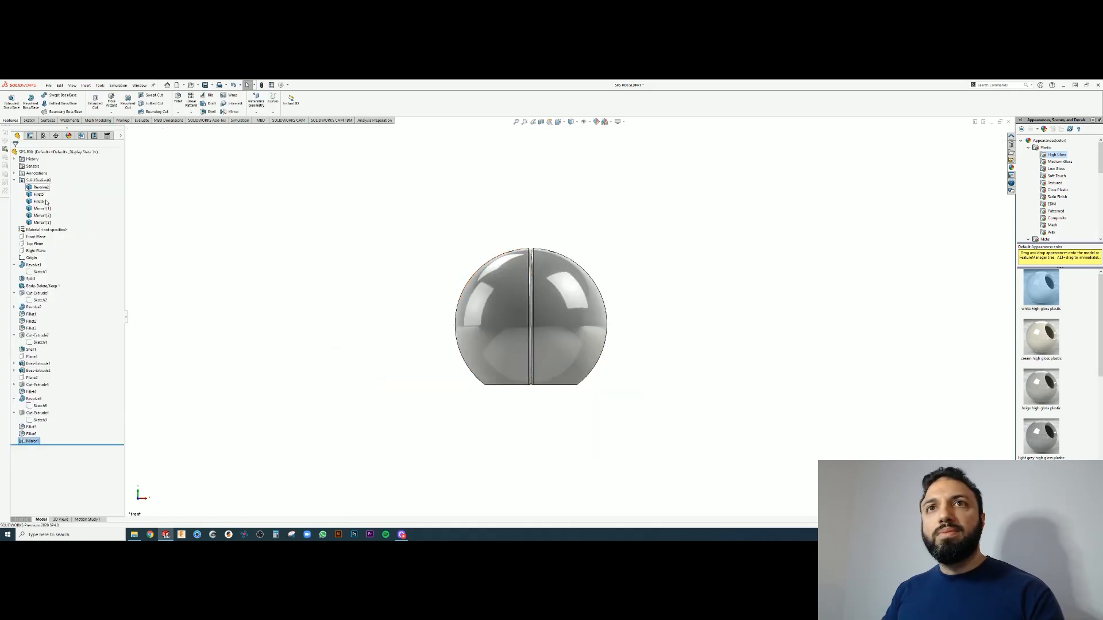
Apply black high gloss plastic to the mirrored shell and original plug, and white high gloss plastic to the mirrored plug
left_click(42, 208)
left_click(39, 194, "ctrl")
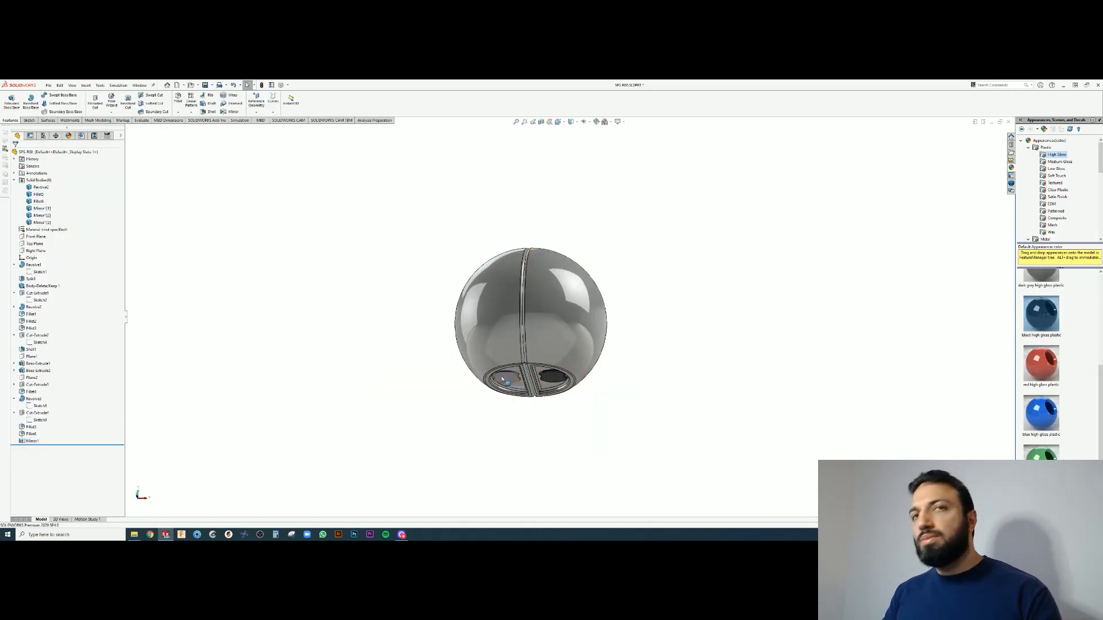
left_click(41, 222)
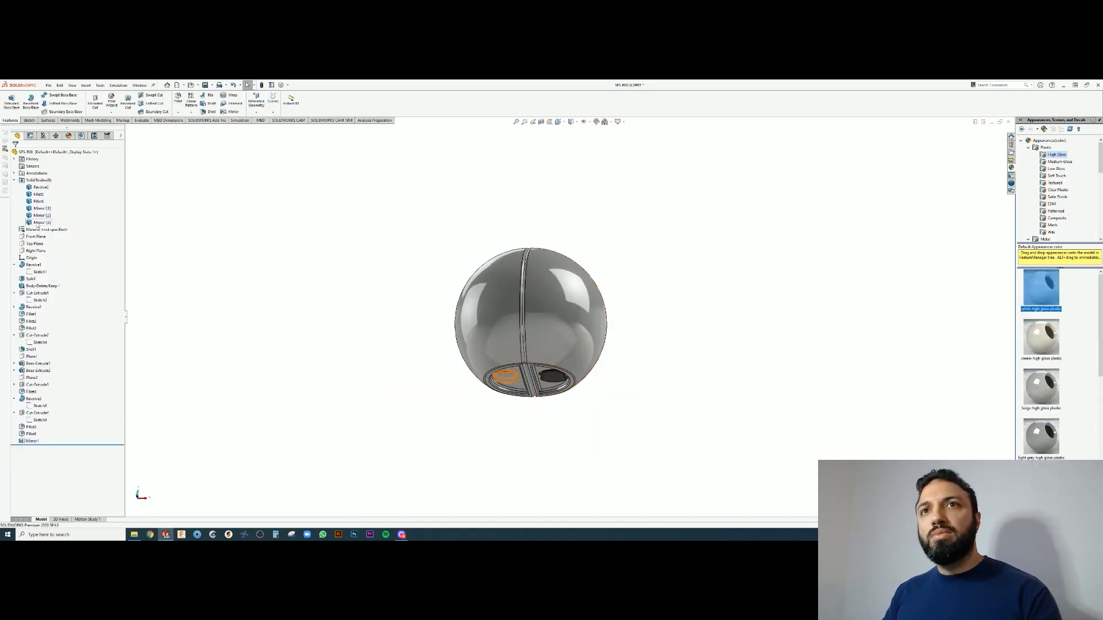
Delete the leftover white high gloss plastic assignments that override the mirrored shell's colour from the model's appearances
left_click(68, 136)
left_click(14, 189)
left_click(14, 174)
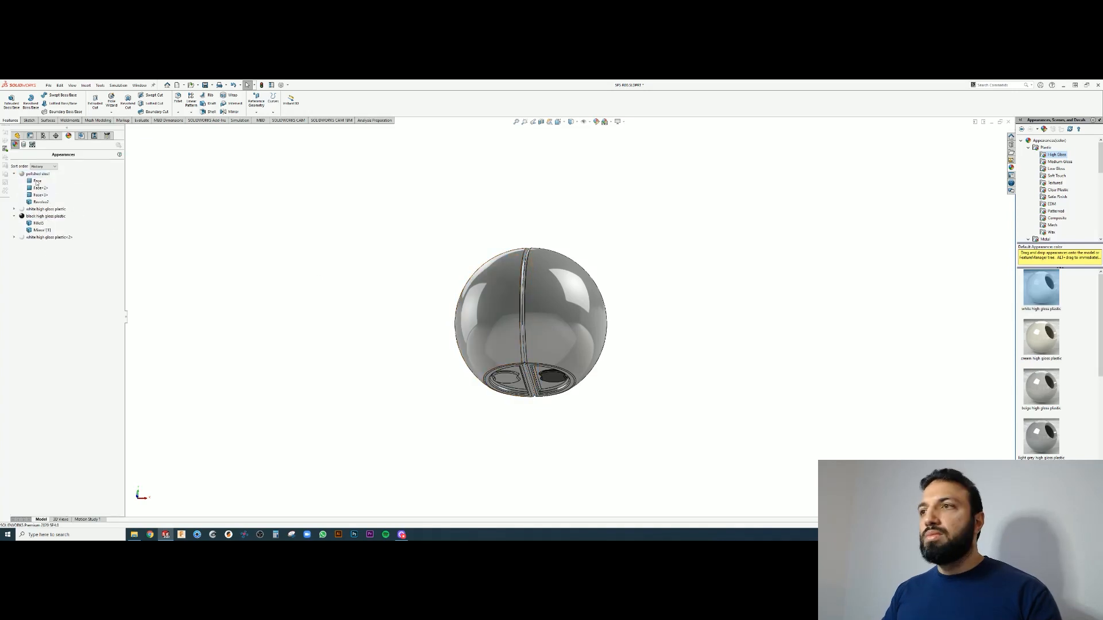
left_click(14, 210)
left_click(38, 194)
left_click(40, 484, "shift")
key("Delete")
middle_click_drag(540, 230, 642, 270)
scroll(549, 320, "down", 2)
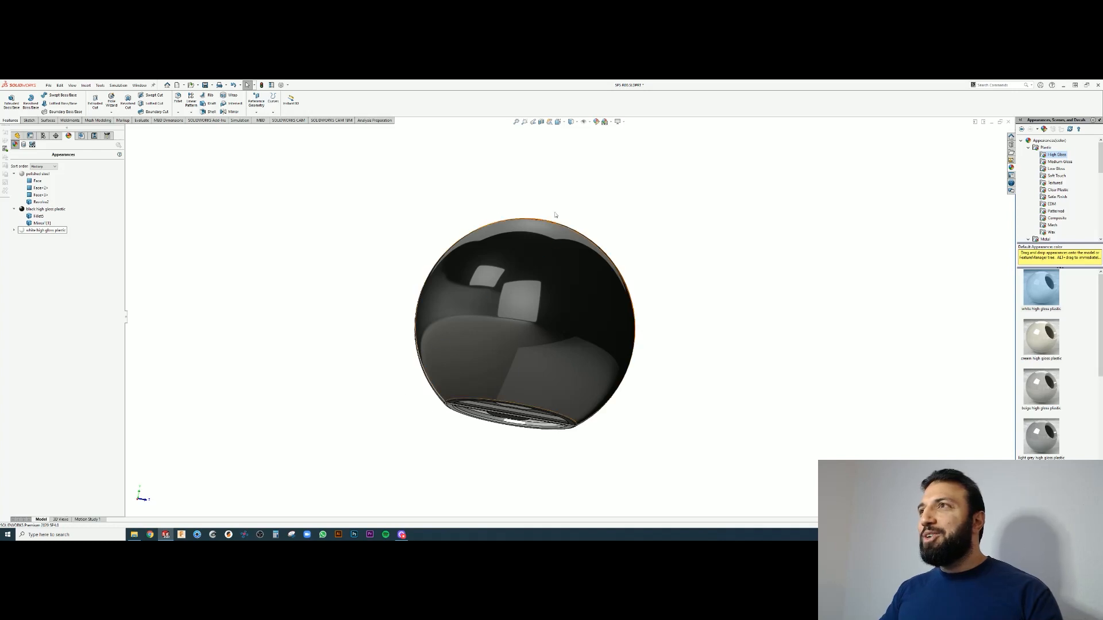
Examine the black and white shaker pair in isometric and front views and from around the curved sides
left_click(561, 124)
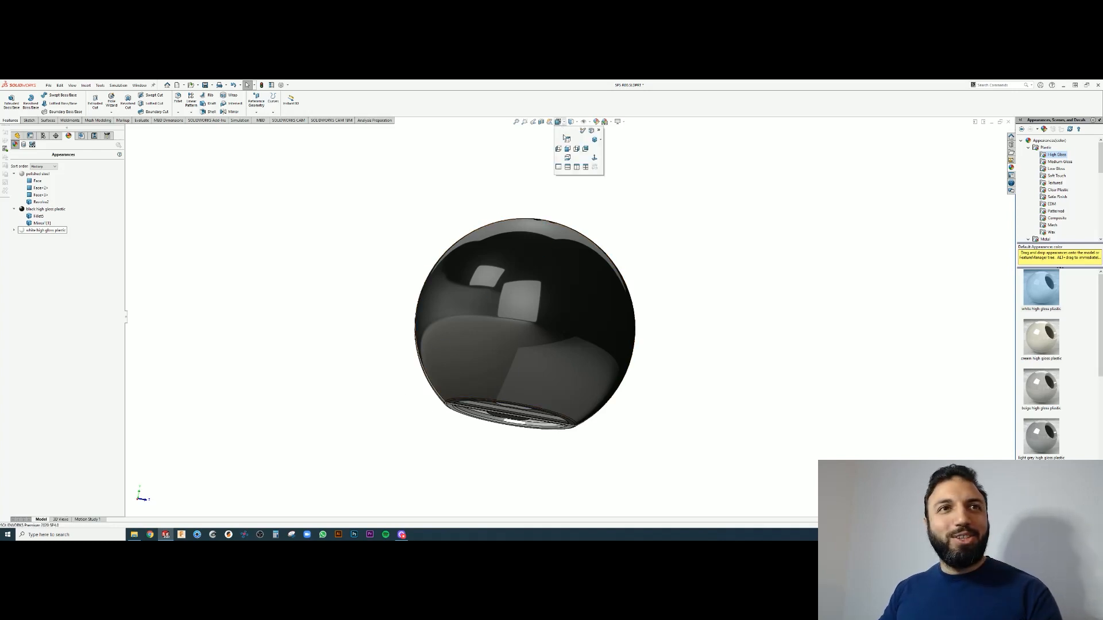
left_click(594, 140)
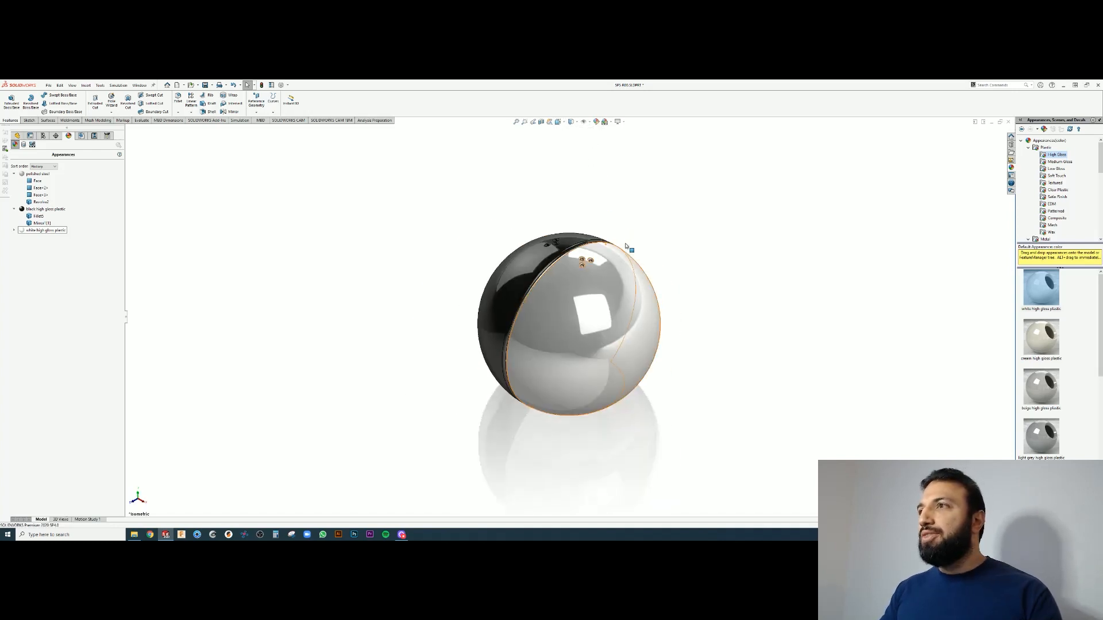
mouse_move(547, 284)
middle_mouse_down()
mouse_move(624, 340)
mouse_move(553, 284)
middle_mouse_up()
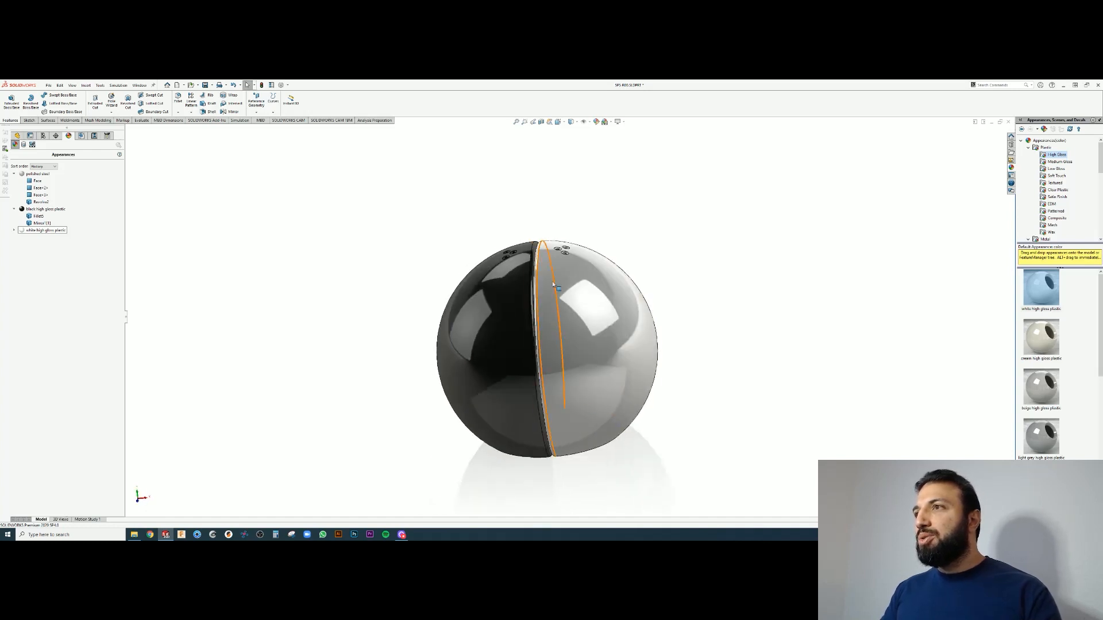
left_click(562, 123)
left_click(567, 140)
scroll(562, 287, "up", 2)
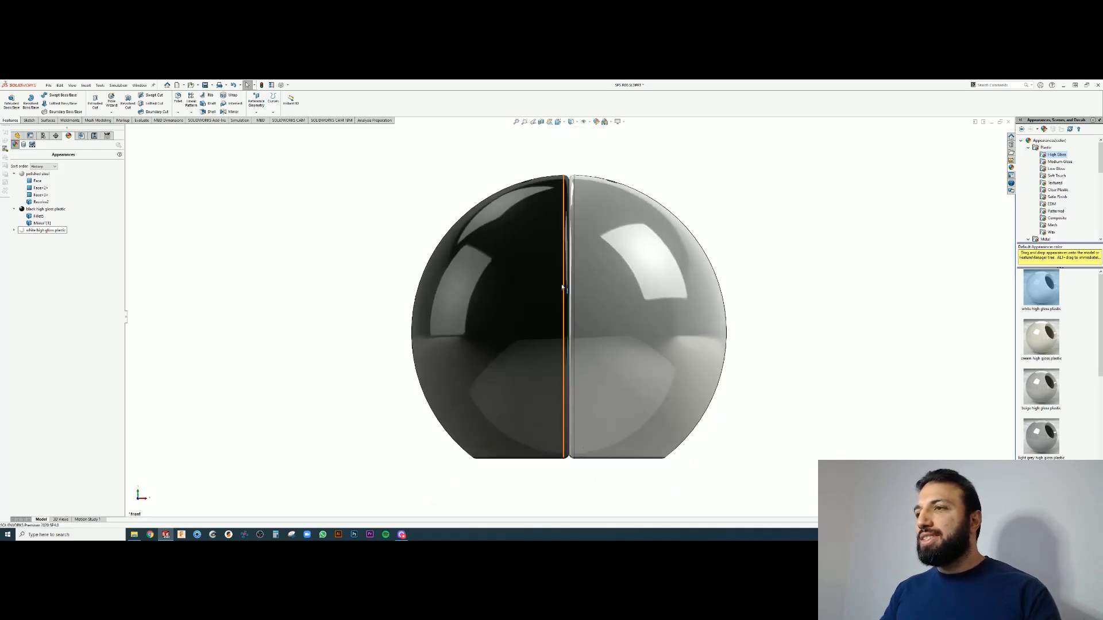
middle_click_drag(562, 286, 534, 296)
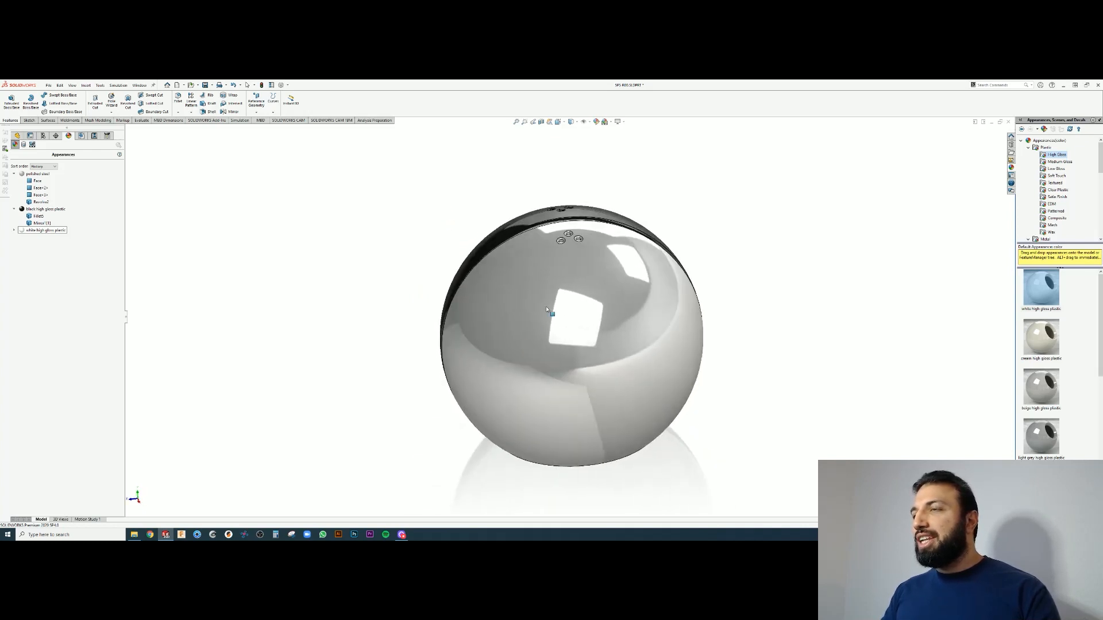
scroll(553, 304, "down", 3)
scroll(552, 304, "up", 5)
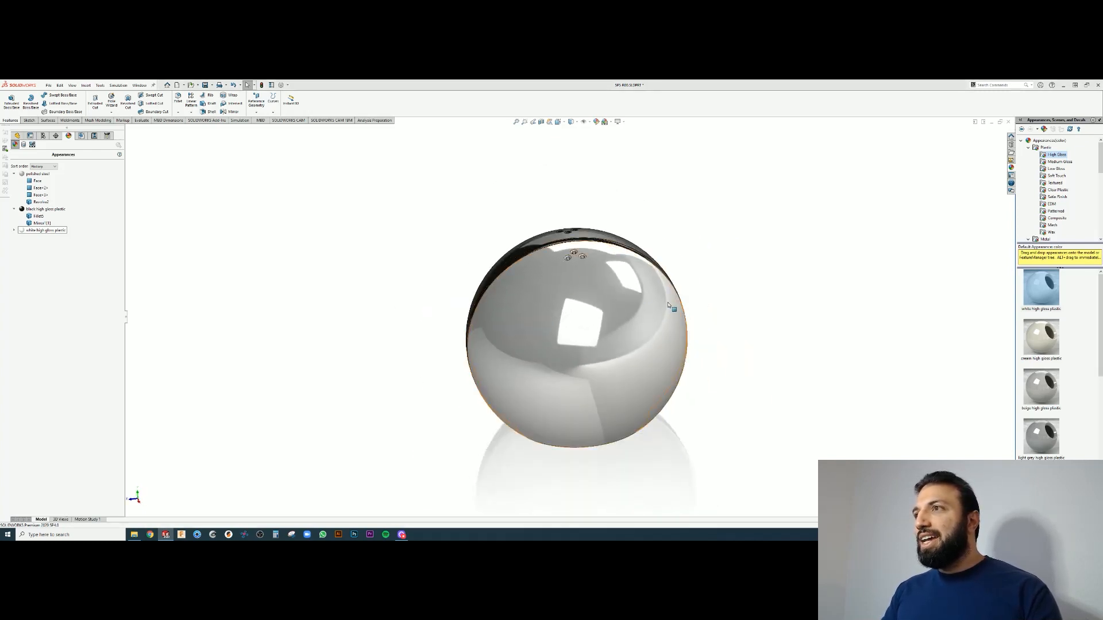
scroll(603, 319, "down", 3)
middle_click_drag(517, 321, 608, 218)
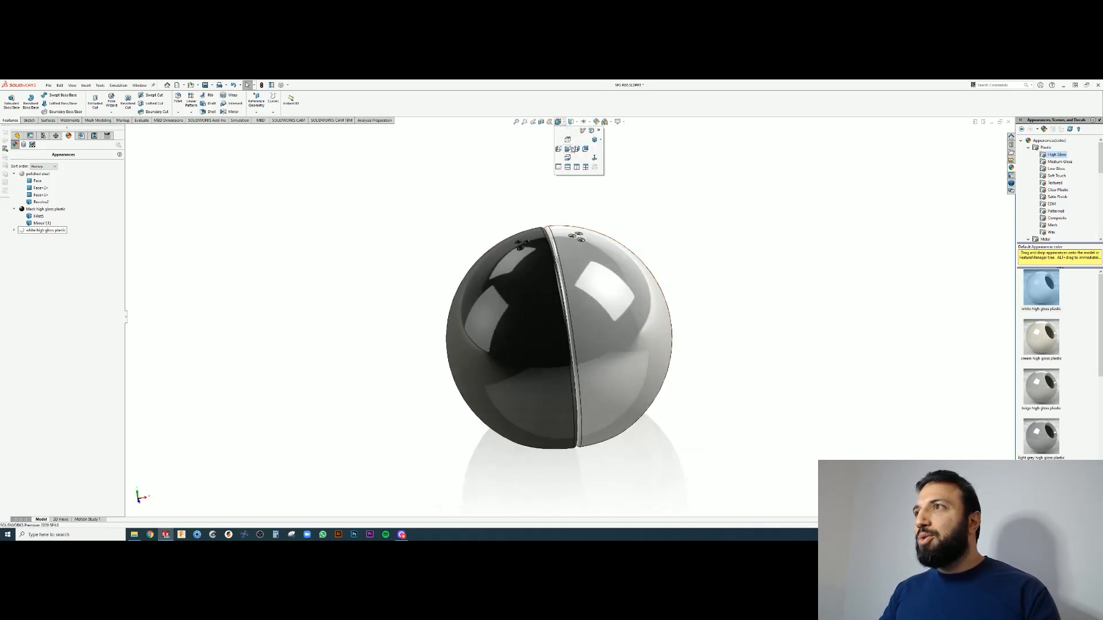
Inspect the base recesses and contrasting plugs from below, and review which bodies carry the white plastic appearance
left_click(595, 140)
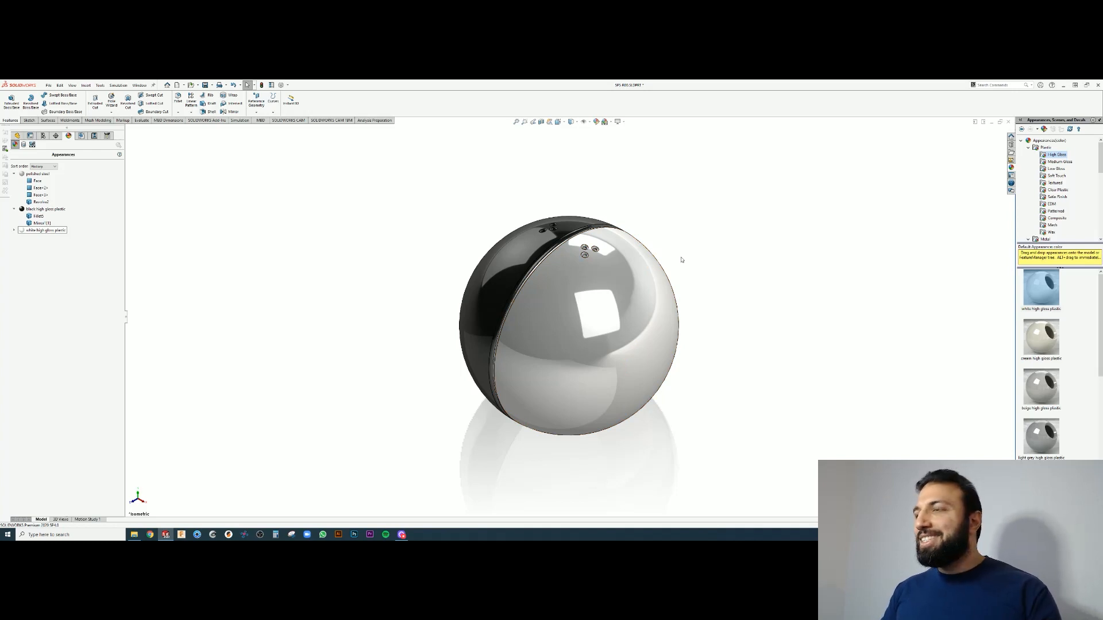
scroll(599, 309, "up", 1)
middle_click_drag(577, 314, 588, 167)
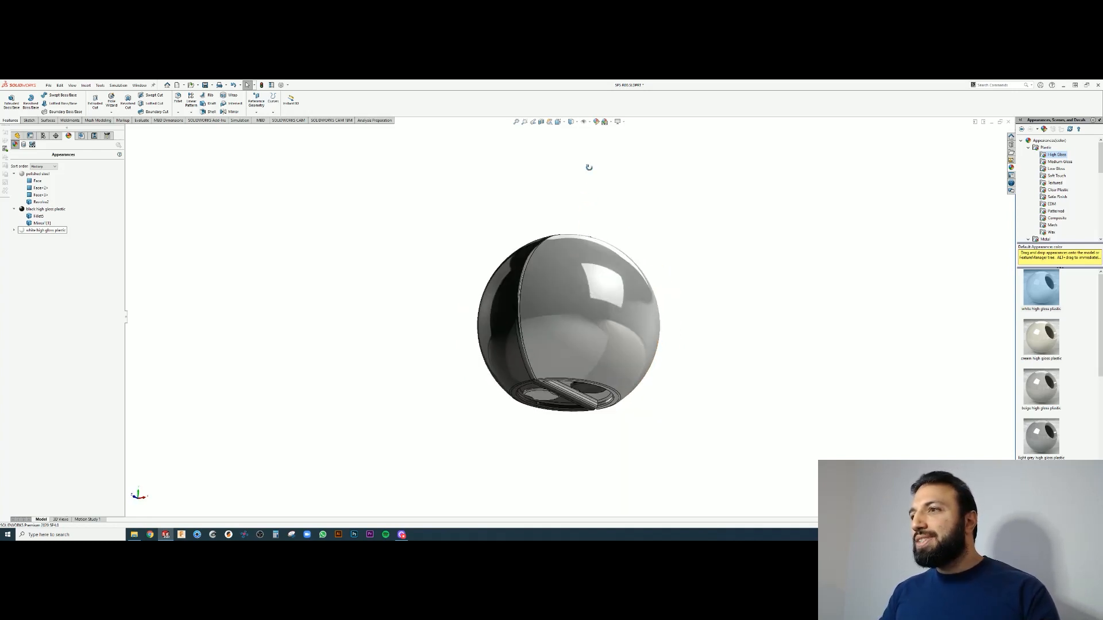
scroll(555, 386, "down", 2)
middle_click_drag(574, 337, 627, 323)
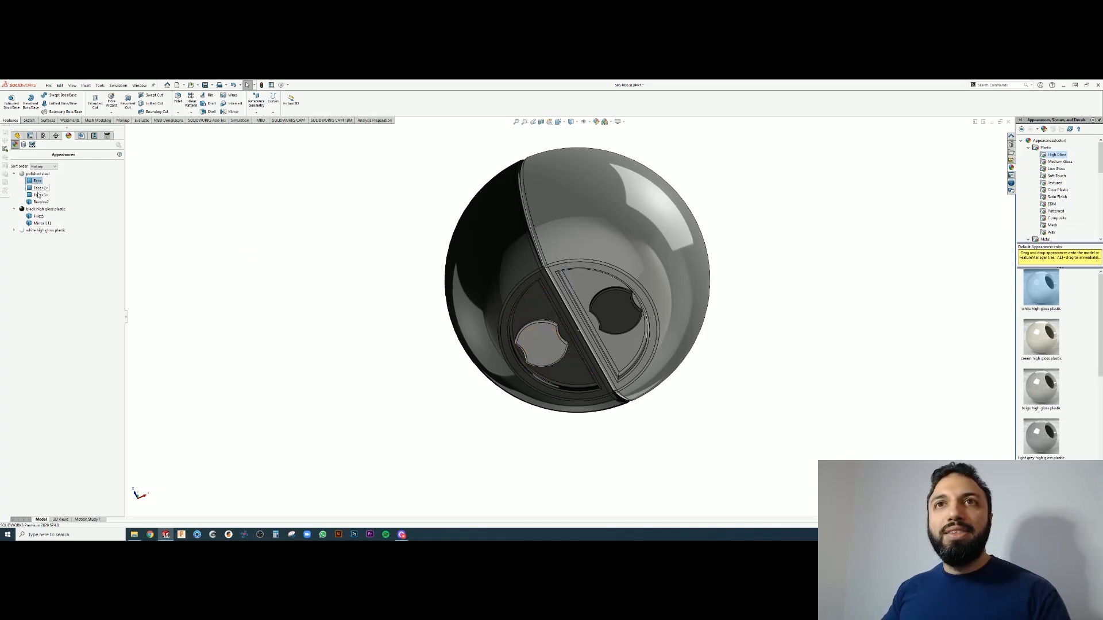
left_click(13, 230)
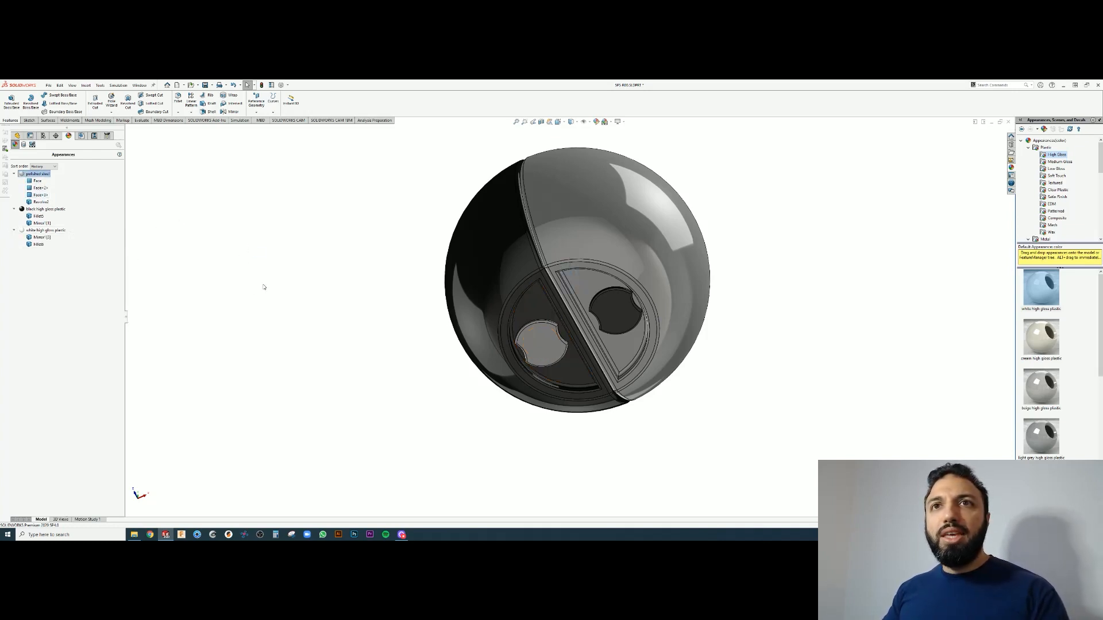
left_click(315, 288)
middle_click_drag(474, 296, 665, 308)
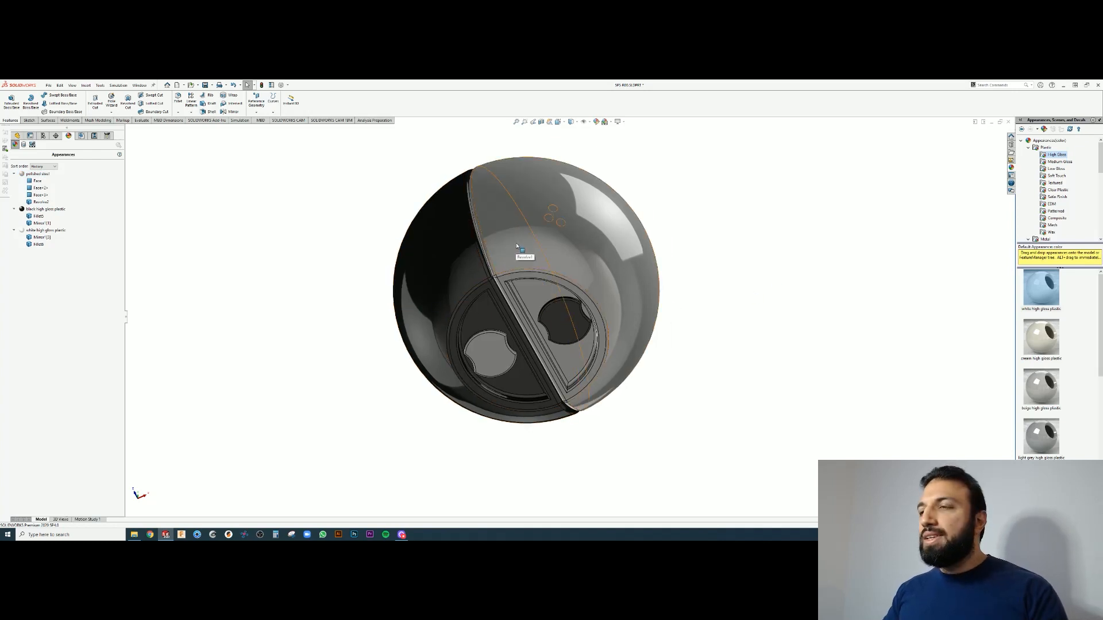
mouse_move(506, 246)
middle_mouse_down()
mouse_move(542, 284)
mouse_move(496, 259)
middle_mouse_up()
scroll(495, 258, "up", 3)
scroll(495, 258, "down", 2)
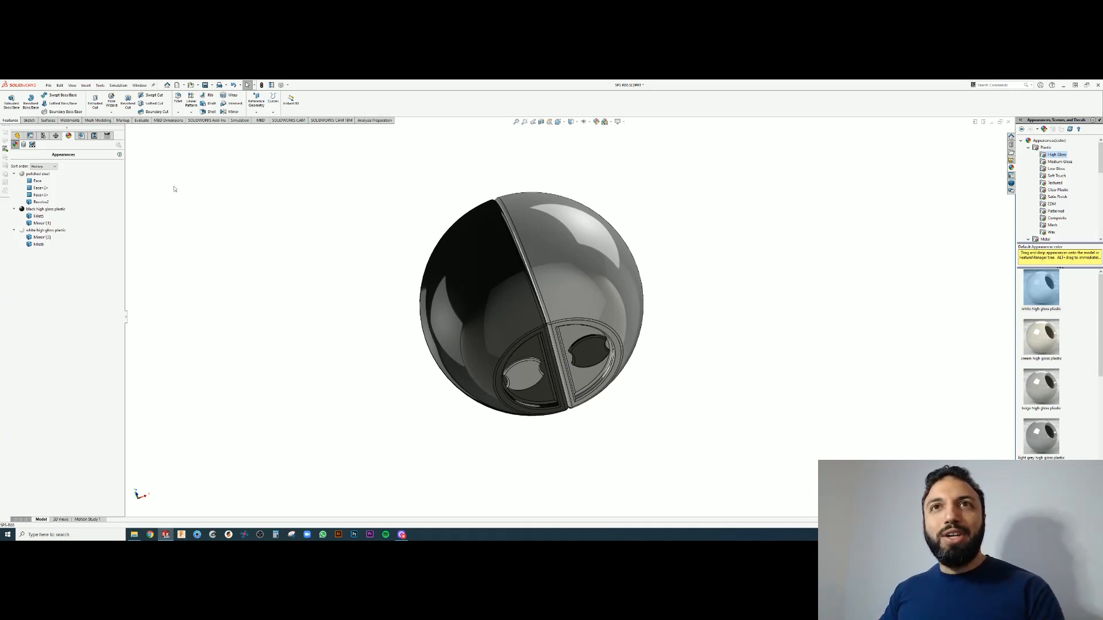
Hide the three mirrored bodies and the Revolve2 body, keeping the original shell visible
left_click(18, 136)
left_click(42, 222)
left_click(42, 209, "shift")
left_click(41, 187, "ctrl")
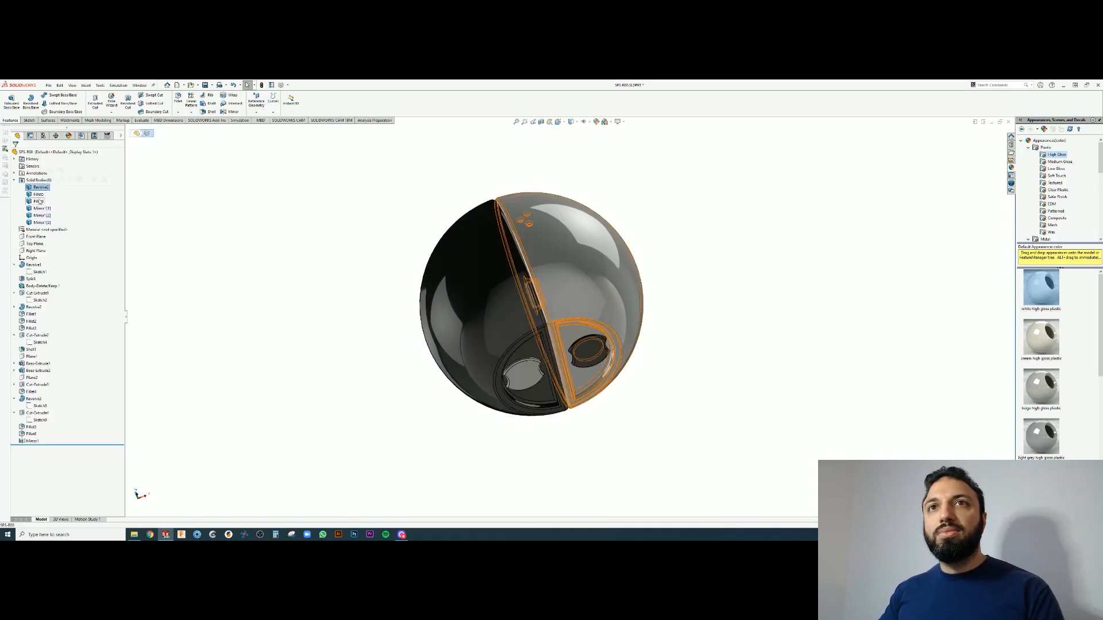
key("Tab")
left_click(430, 259)
middle_click_drag(431, 259, 505, 356)
Export the visible shaker geometry as an STL file and import it into PrusaSlicer
left_click(48, 85)
left_click(84, 164)
left_click(110, 349)
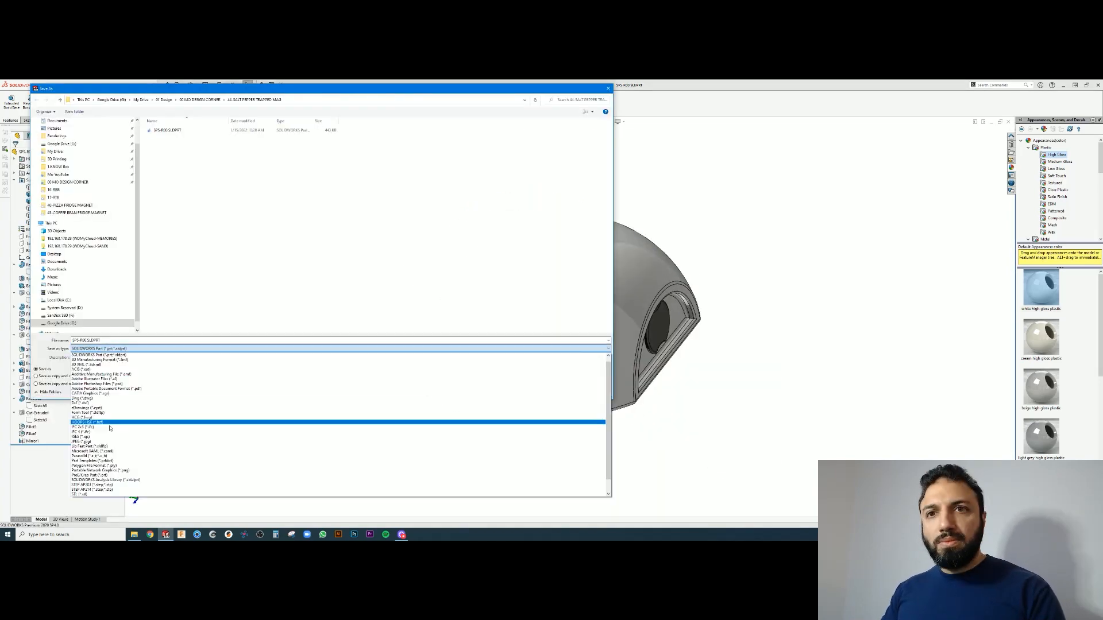
left_click(103, 496)
left_click(560, 402)
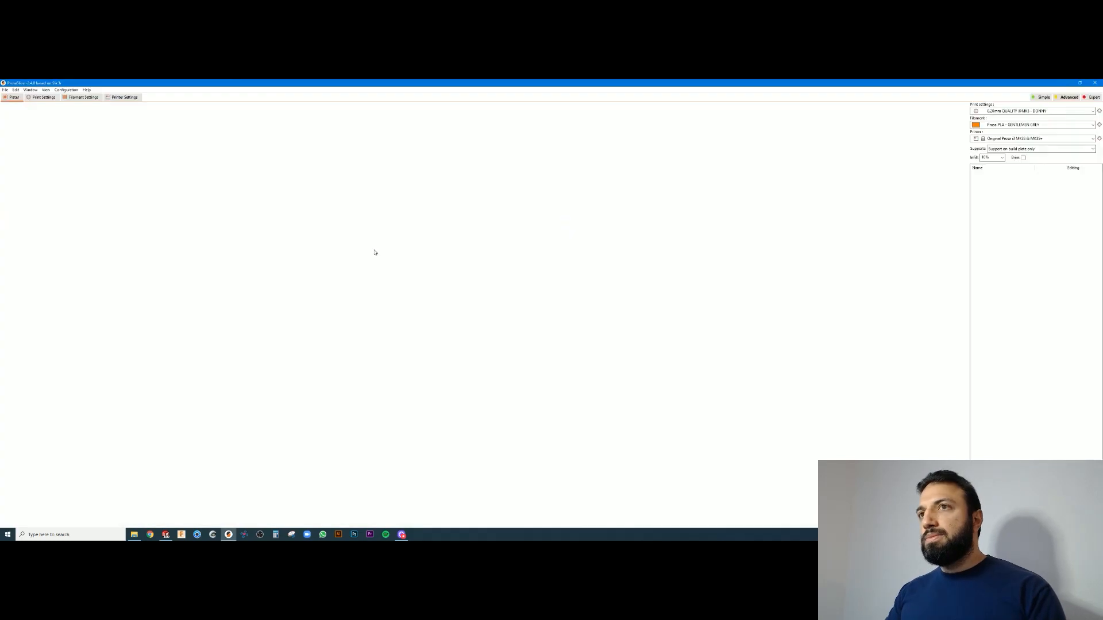
left_click(4, 90)
mouse_move(73, 112)
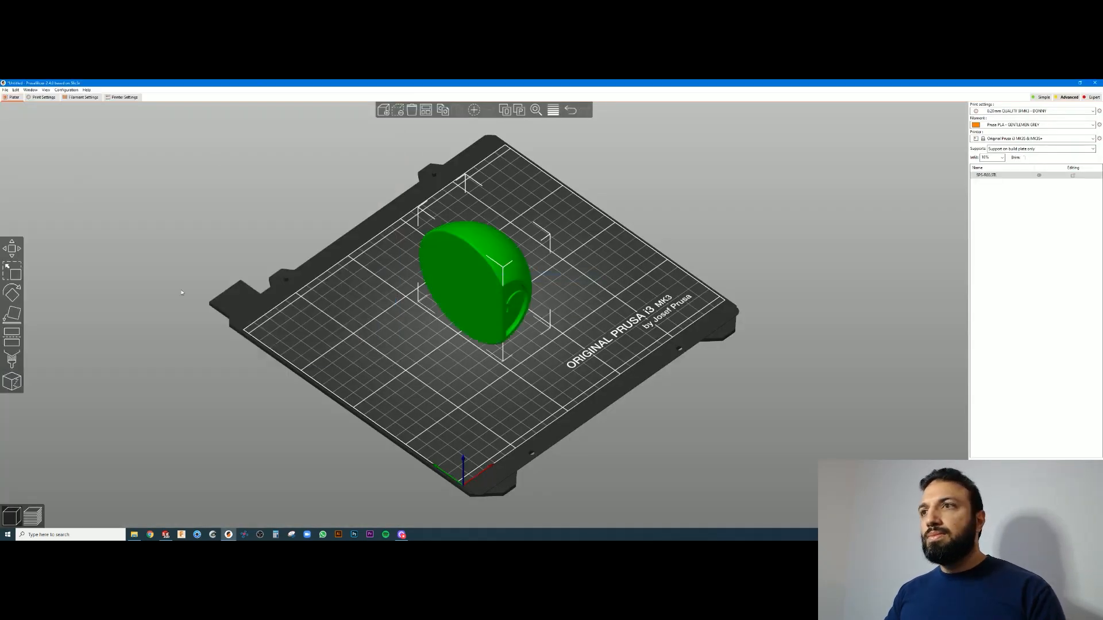
Split the imported shaker into separate objects and lay the shell on its flat base
right_click(512, 318)
mouse_move(532, 447)
left_click(613, 447)
scroll(553, 351, "up", 8)
left_click(552, 356)
left_click(11, 315)
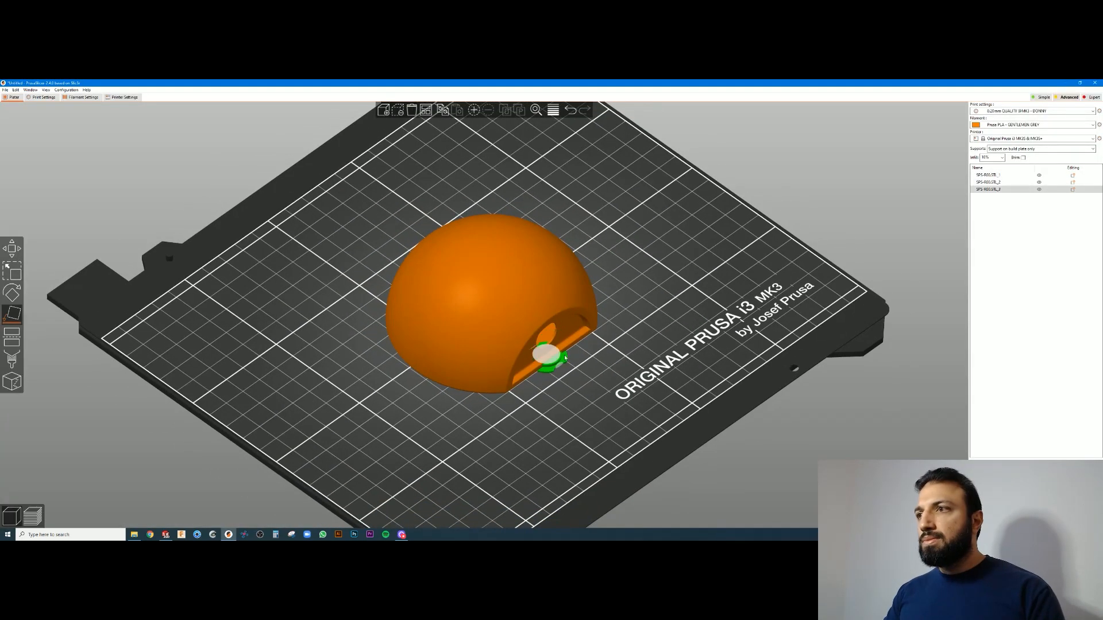
Move the plug behind the shell and delete the small round disc from the plate
left_click_drag(549, 359, 397, 253)
left_click_drag(543, 350, 561, 366)
key("Delete")
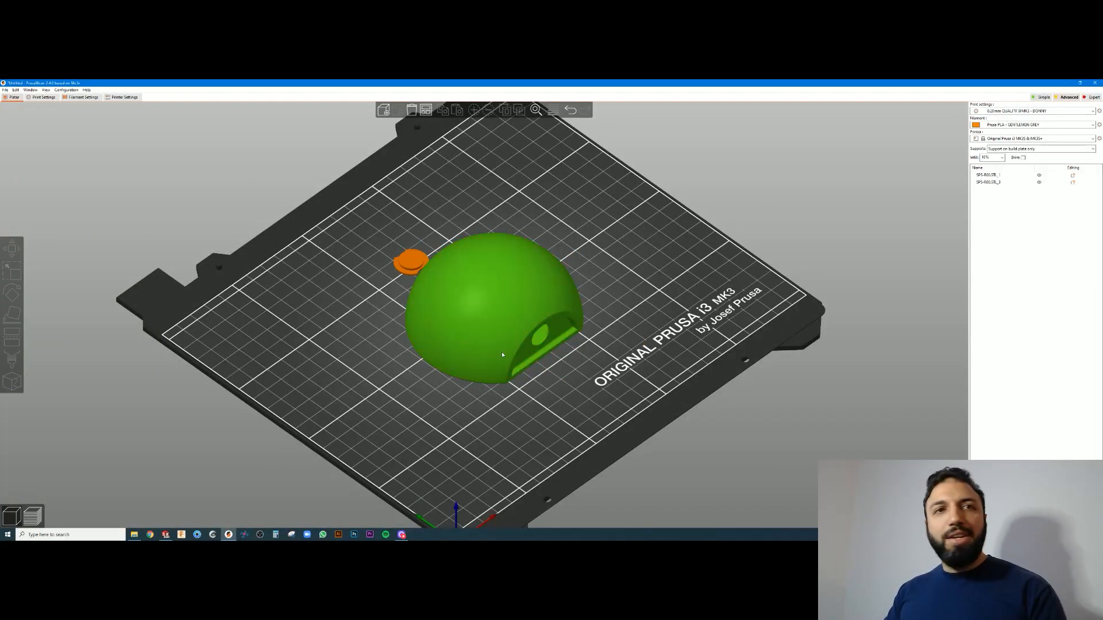
left_click_drag(561, 347, 415, 302)
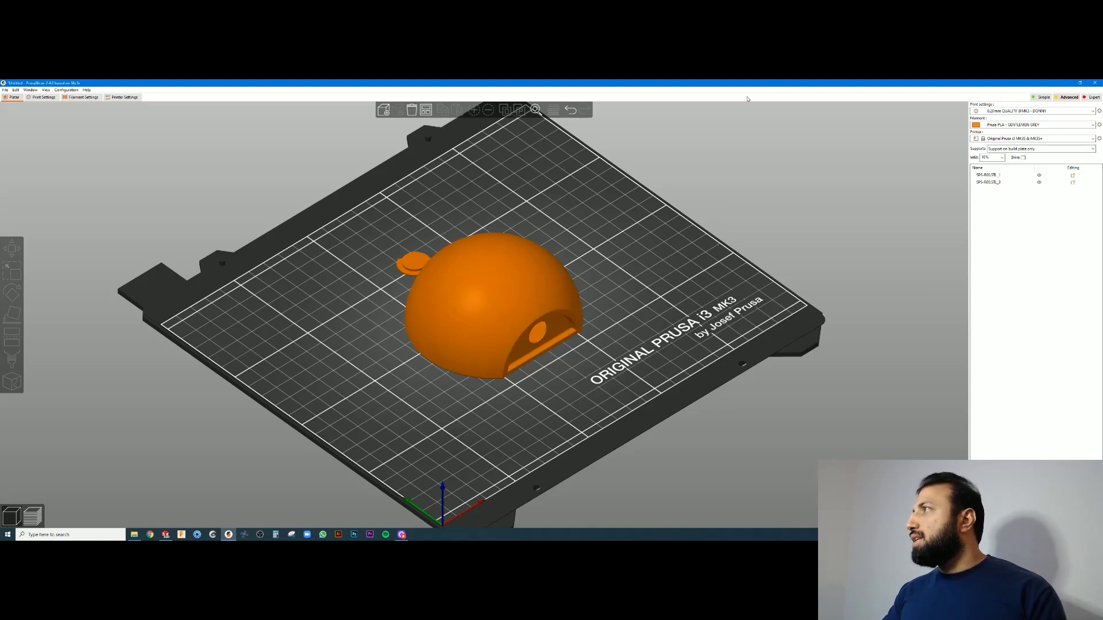
Apply the 0.30mm DRAFT print profile and slice the shell and plug
left_click(1044, 113)
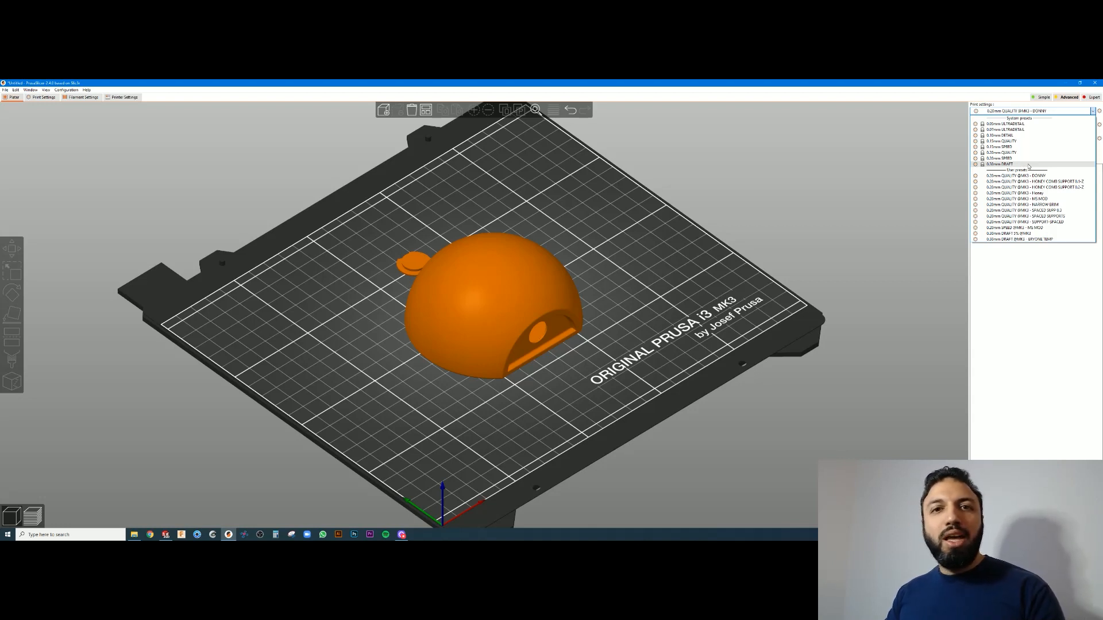
left_click(1029, 164)
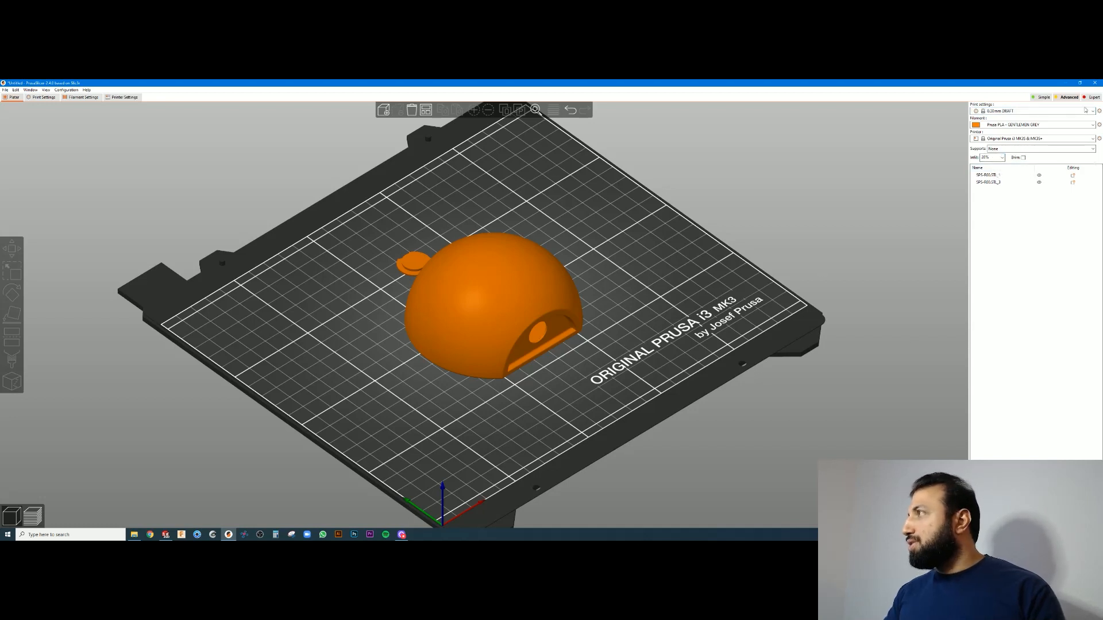
key("Tab")
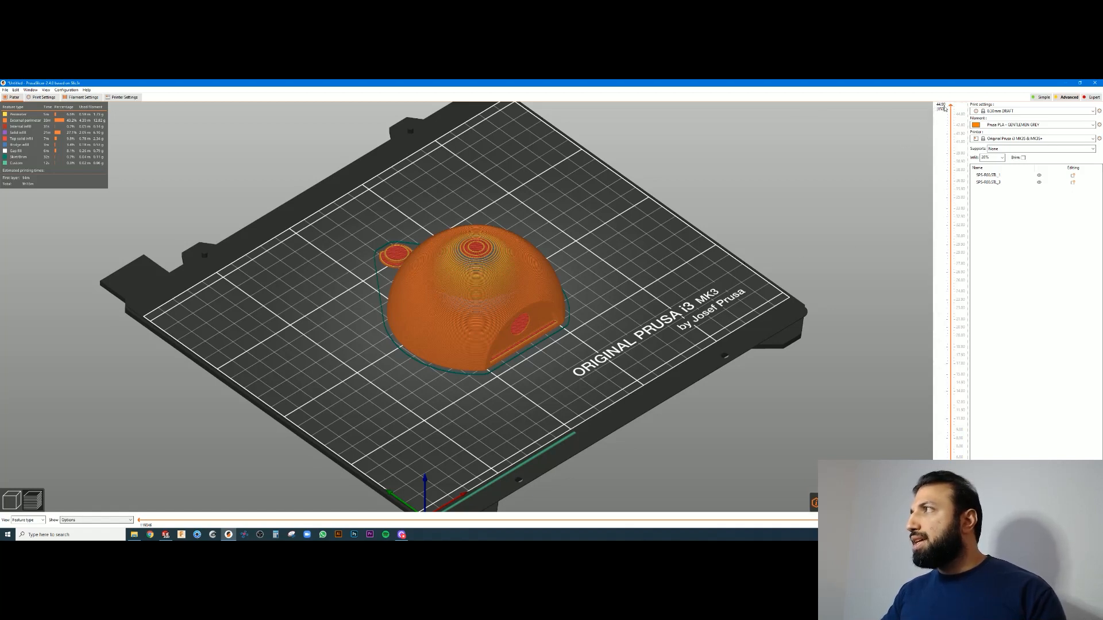
Examine the lowest sliced layers one by one around the shell's centre recess and flat edge
left_click_drag(952, 108, 928, 483)
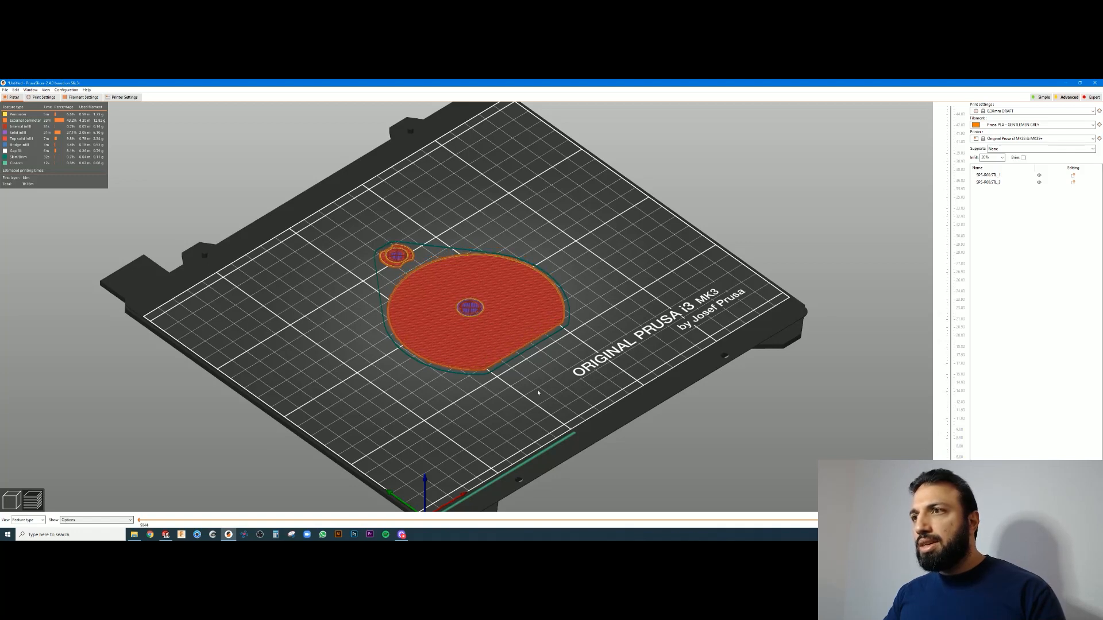
scroll(484, 342, "up", 10)
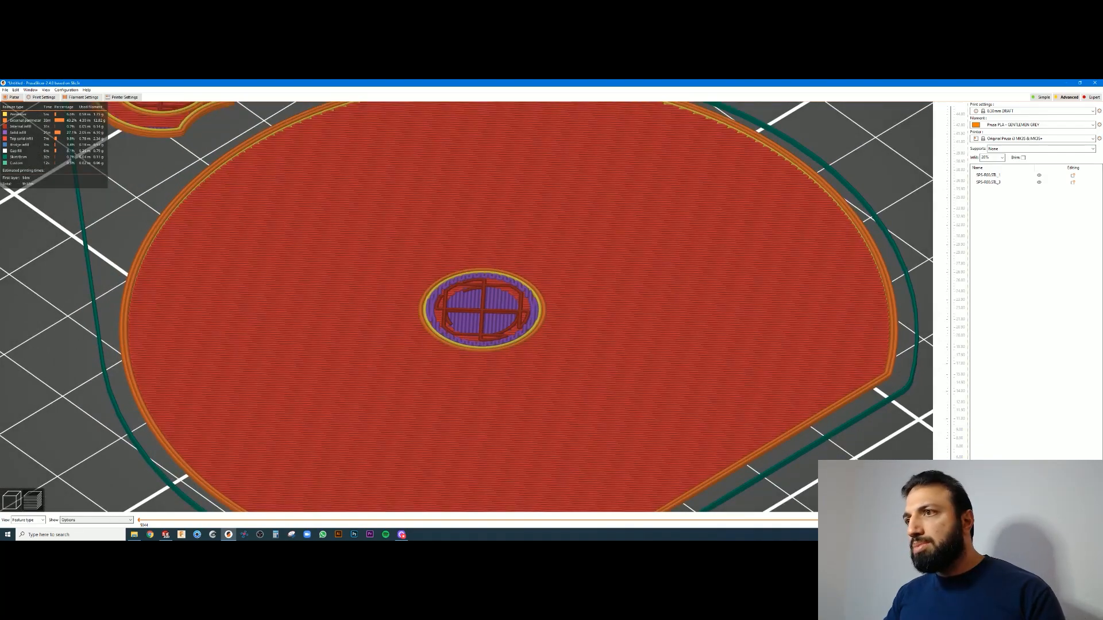
key("Up")
key("Up")
key("Up")
key("Up")
key("Up")
key("Up")
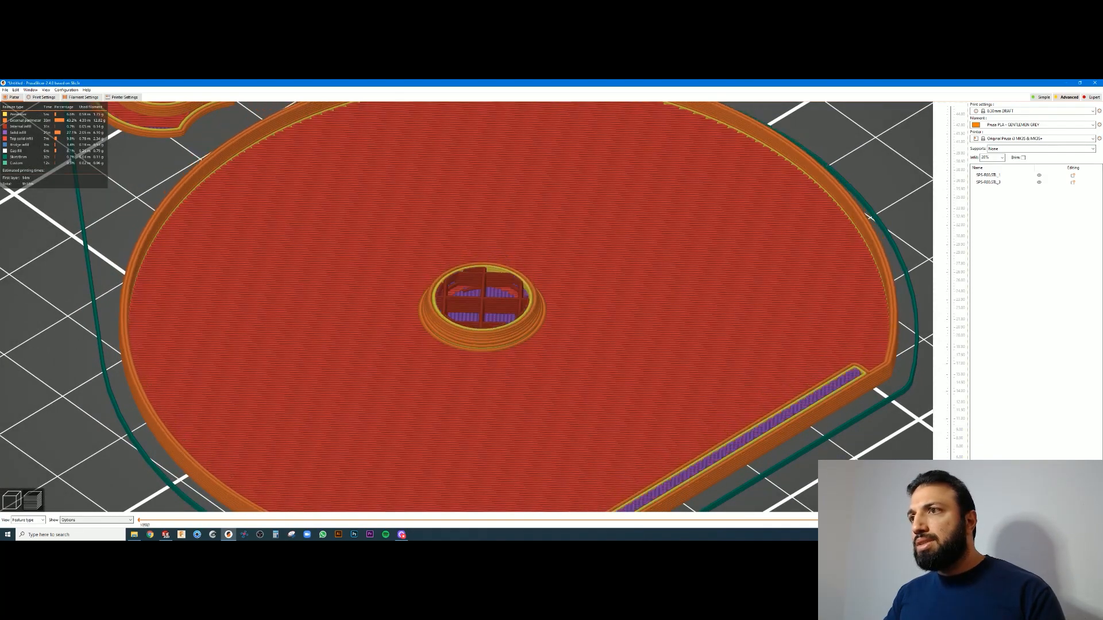
key("Up")
key("Up")
key("Up")
key("Up")
key("Up")
key("Up")
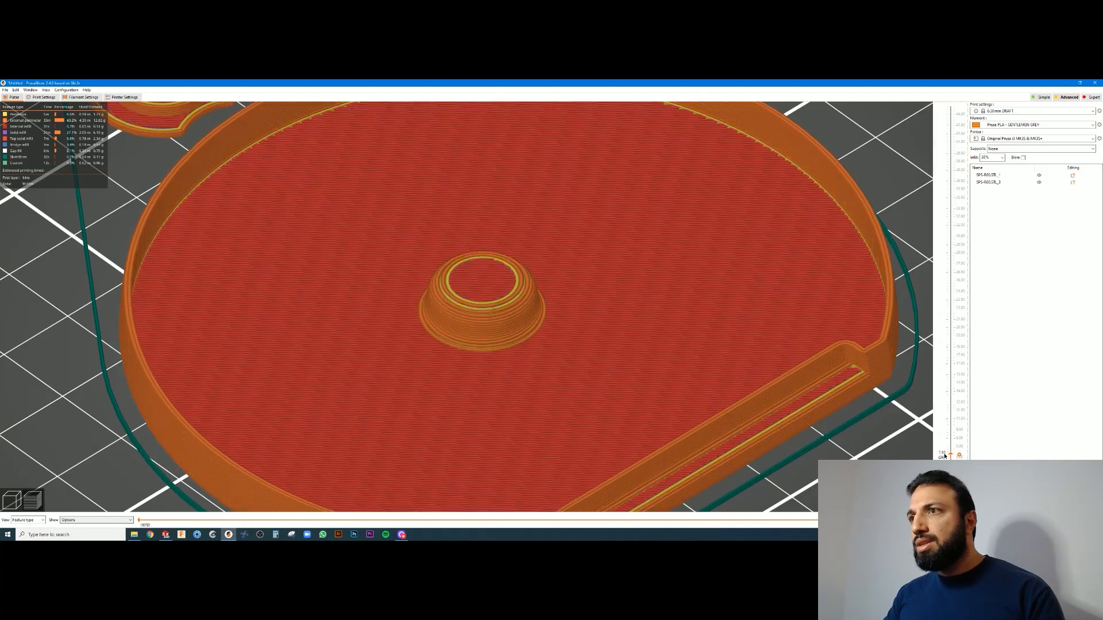
key("Down")
key("Down")
key("Down")
key("Down")
key("Down")
key("Down")
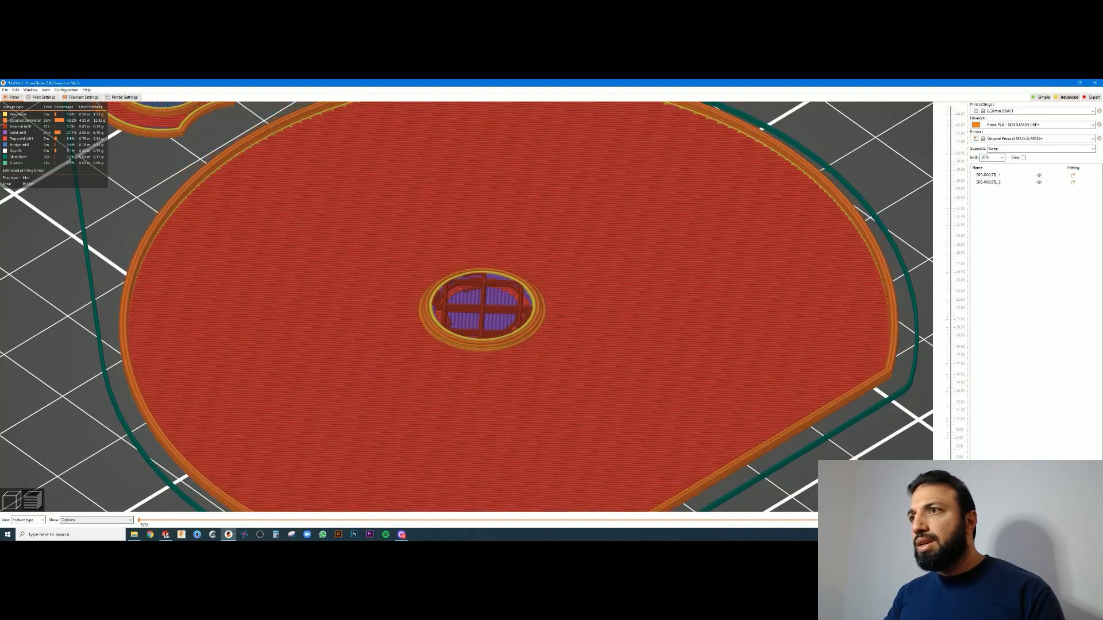
key("Down")
key("Up")
key("Down")
key("Up")
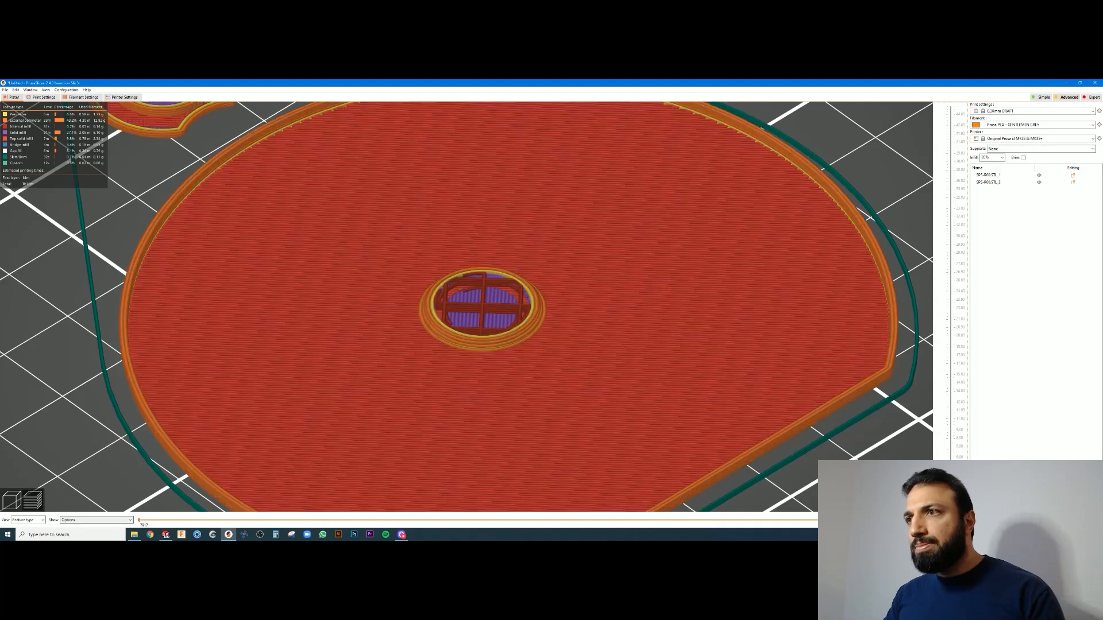
left_click_drag(949, 491, 949, 514)
Set the infill to 0%, re-slice the parts, and check the lower layers
left_click(12, 500)
scroll(494, 310, "down", 8)
left_click_drag(995, 157, 976, 158)
type("0")
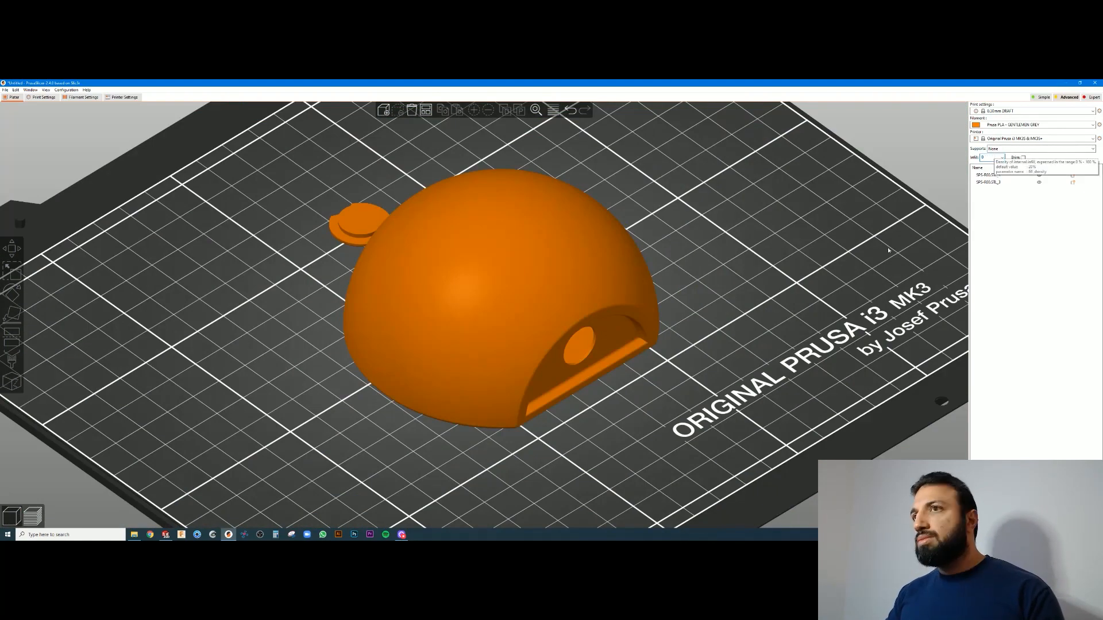
left_click(33, 515)
left_click_drag(949, 513, 949, 453)
left_click(12, 500)
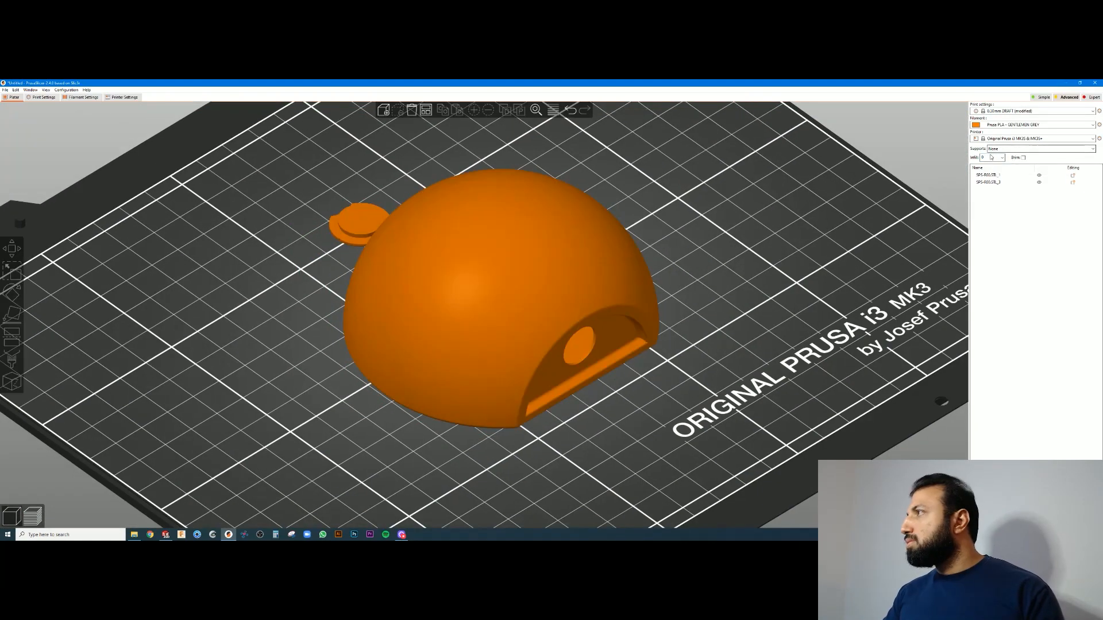
Set the infill to 5% and change the filament to Prusament PLA, ready for a new slice
left_click_drag(992, 157, 977, 157)
type("5")
left_click(1012, 148)
left_click(1012, 149)
left_click(1012, 148)
left_click(1014, 125)
left_click(1008, 210)
left_click(33, 516)
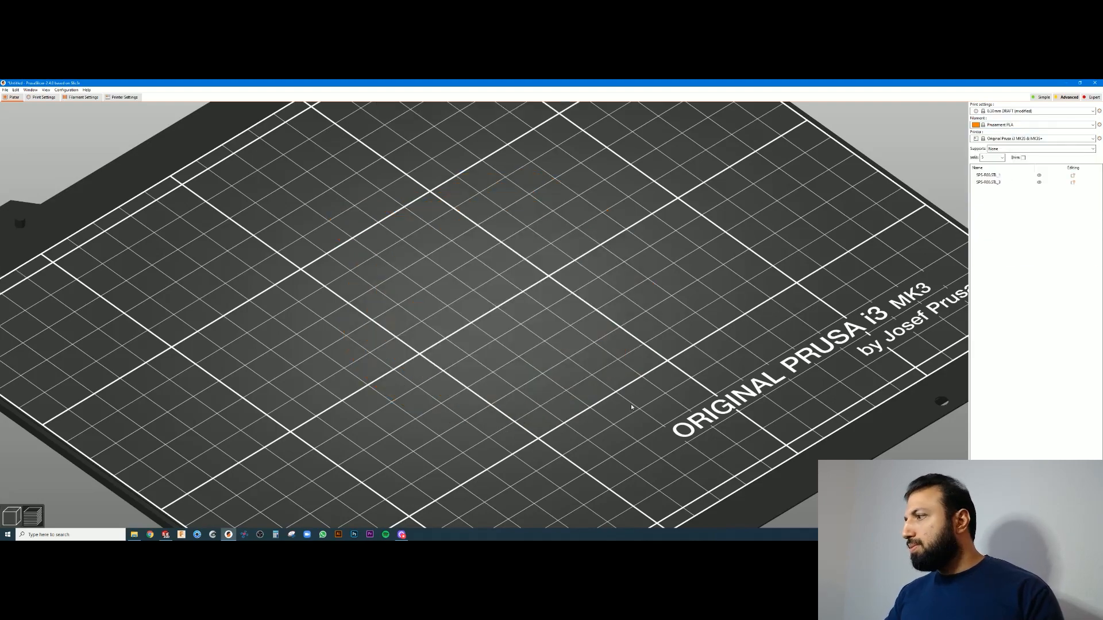
Set the infill to 10% and return to the model view of the plate
left_click(1012, 148)
left_click(1012, 149)
left_click_drag(992, 158, 978, 158)
type("10")
left_click(12, 515)
scroll(693, 275, "down", 3)
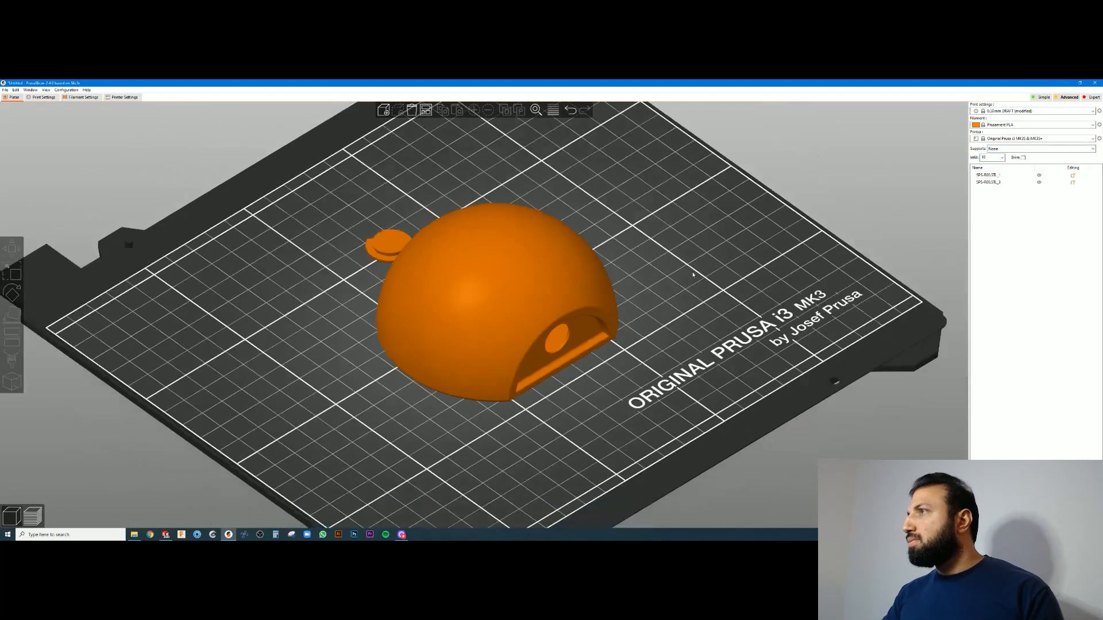
Slice the shell and plug and examine their layers from the base recess up to the dome
scroll(693, 275, "down", 4)
left_click_drag(693, 275, 708, 263)
left_click(33, 516)
left_click_drag(949, 350, 949, 483)
scroll(619, 216, "up", 12)
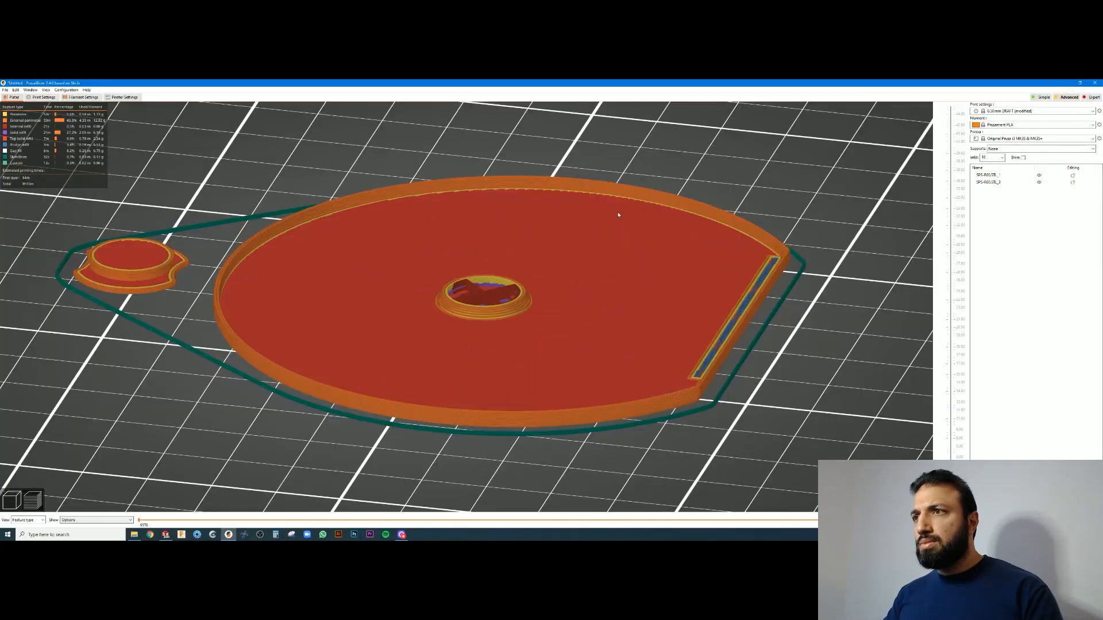
left_click_drag(619, 216, 596, 220)
left_click_drag(949, 485, 946, 88)
left_click(9, 505)
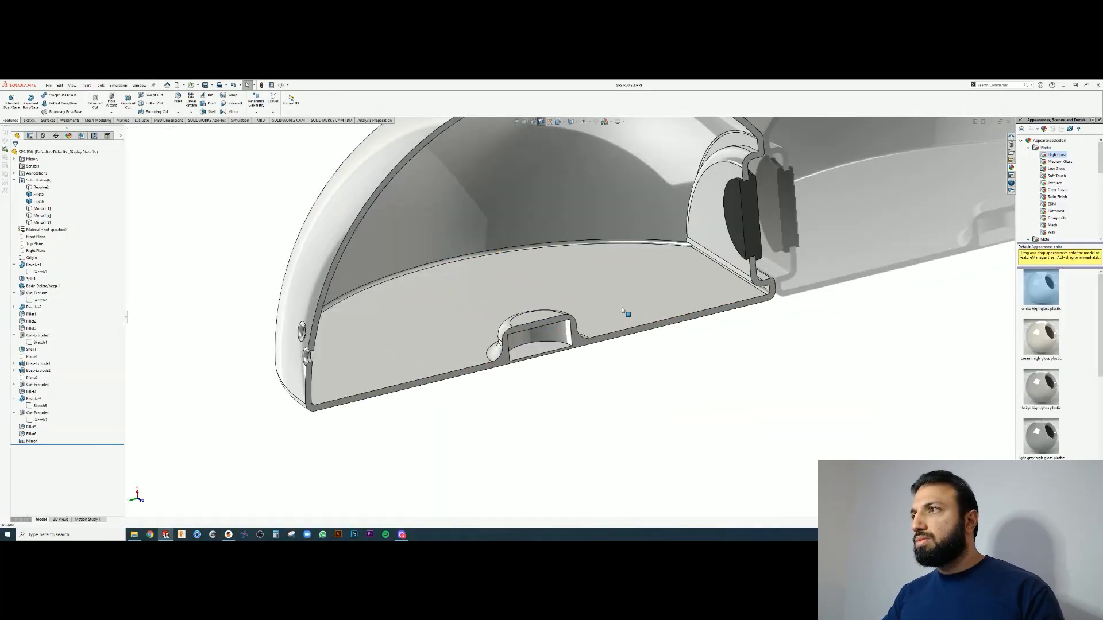
In SOLIDWORKS, save the shaker geometry again as an STL file with Fine resolution
left_click(48, 85)
left_click(57, 170)
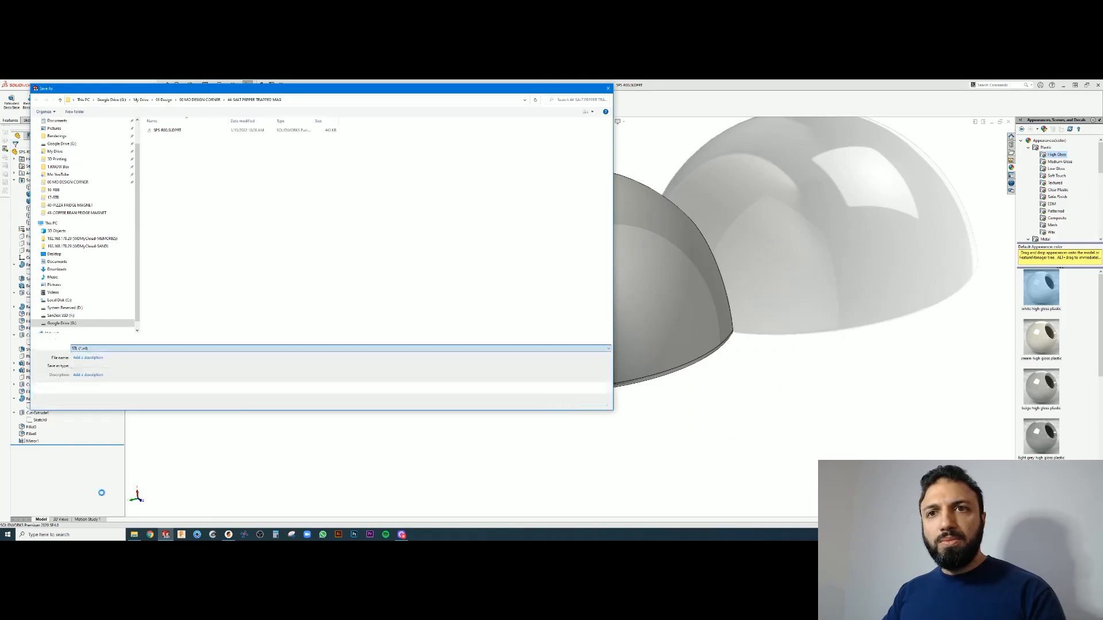
left_click(92, 388)
left_click(159, 167)
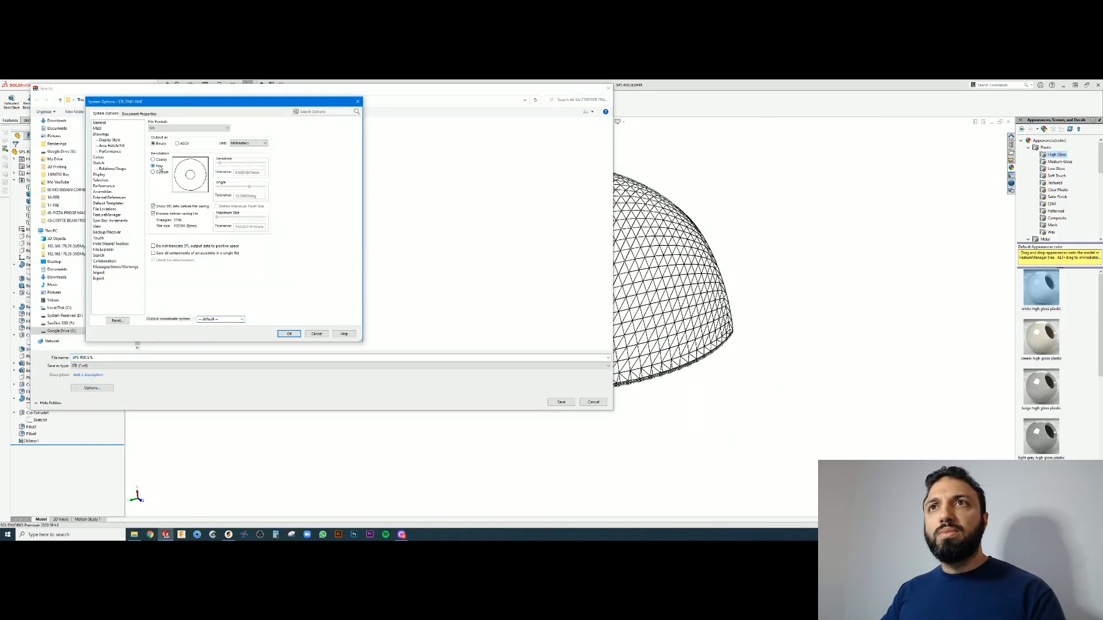
left_click(295, 336)
left_click(561, 402)
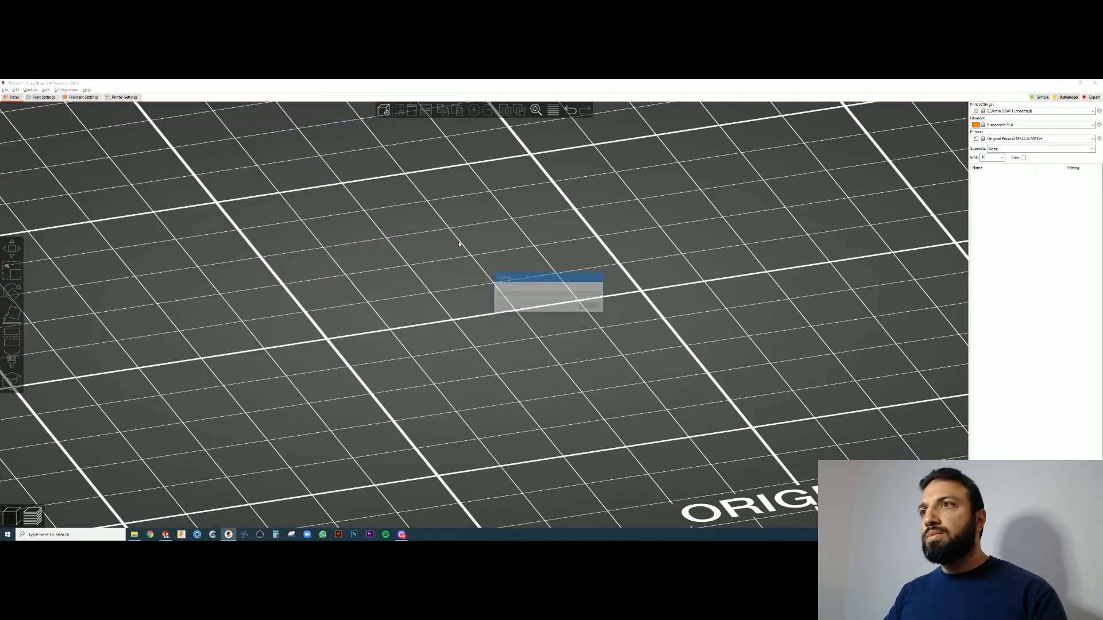
In PrusaSlicer, split the newly imported shaker into objects and move the small disc in front of the shell
left_click(805, 364)
scroll(805, 364, "down", 6)
right_click(544, 263)
left_click(649, 393)
left_click(529, 342)
left_click_drag(529, 341, 546, 386)
left_click(718, 402)
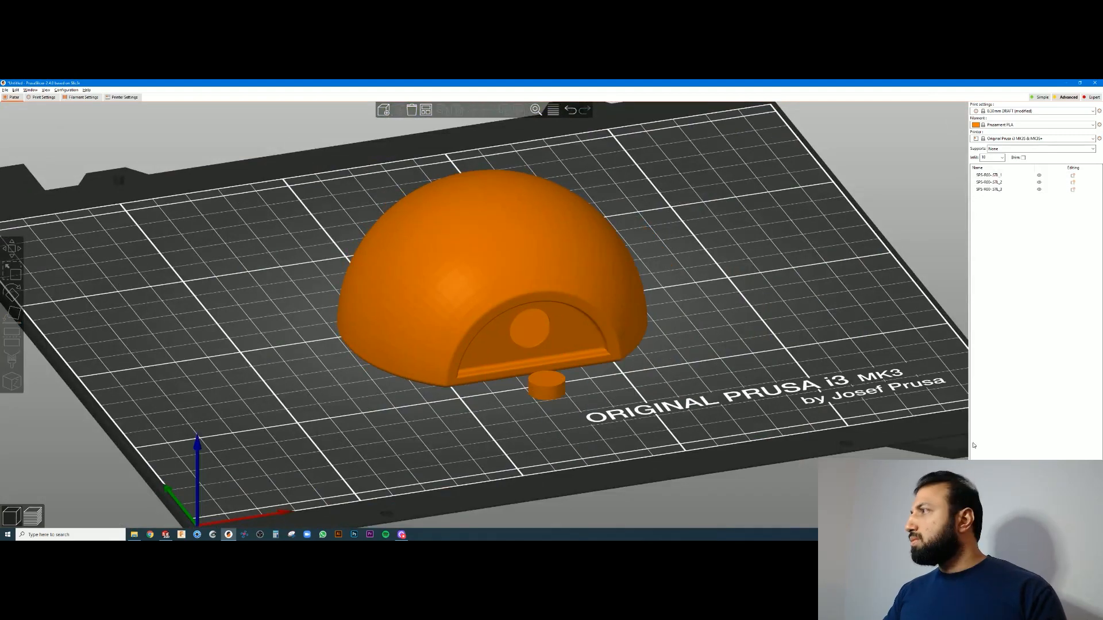
Slice the fine-resolution parts and examine their layers from the base up to near the dome's top
left_click(1036, 522)
left_click_drag(935, 113, 935, 486)
scroll(501, 353, "down", 2)
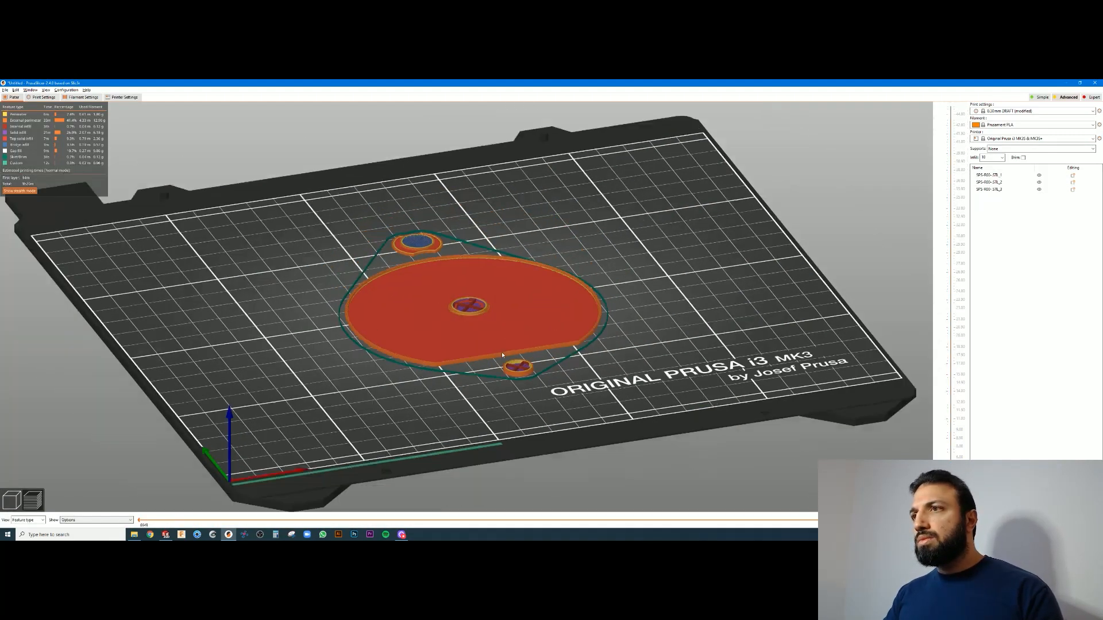
left_click_drag(502, 352, 479, 356)
scroll(479, 277, "up", 10)
scroll(479, 277, "down", 8)
left_click_drag(950, 485, 943, 123)
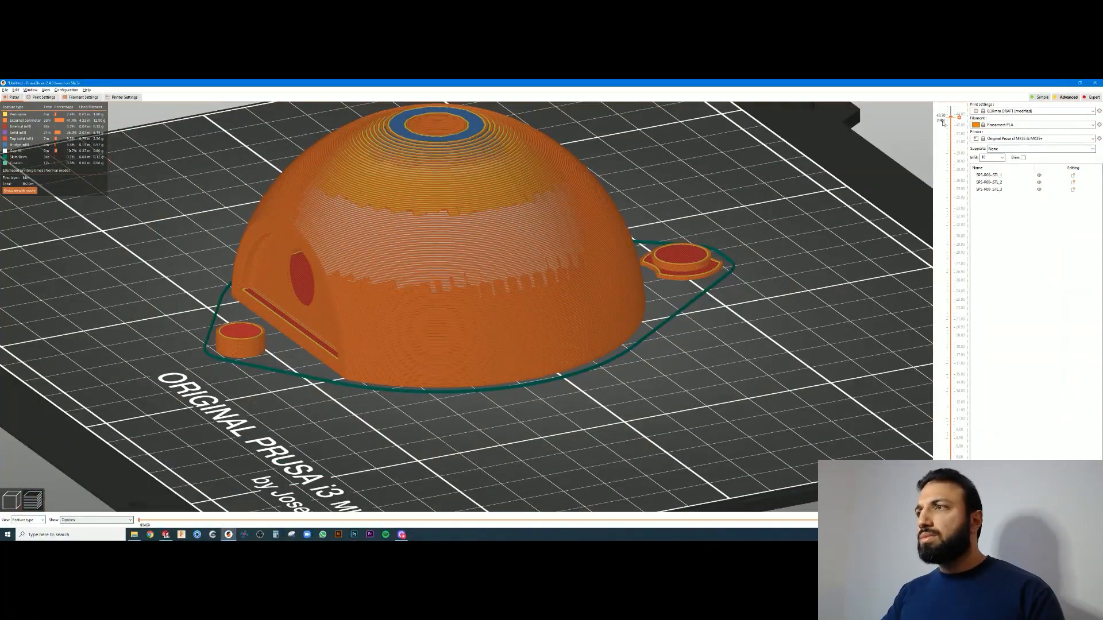
Delete the small disc in front of the shell
left_click(12, 500)
left_click(258, 348)
key("Delete")
left_click(703, 269)
left_click(459, 322)
key("Delete")
key("Delete")
key("ctrl+z")
key("ctrl+z")
Apply the 0.20mm QUALITY print profile, keep only the shell on the plate, and slice it
left_click(1028, 110)
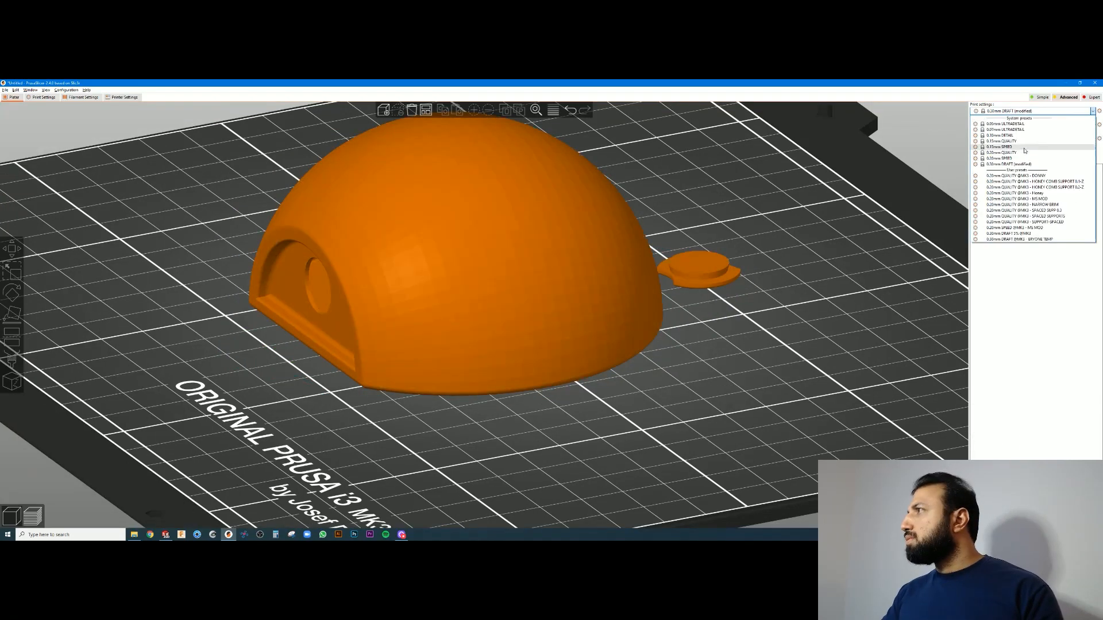
left_click(1002, 153)
left_click(526, 358)
left_click(1036, 523)
left_click_drag(951, 108, 950, 486)
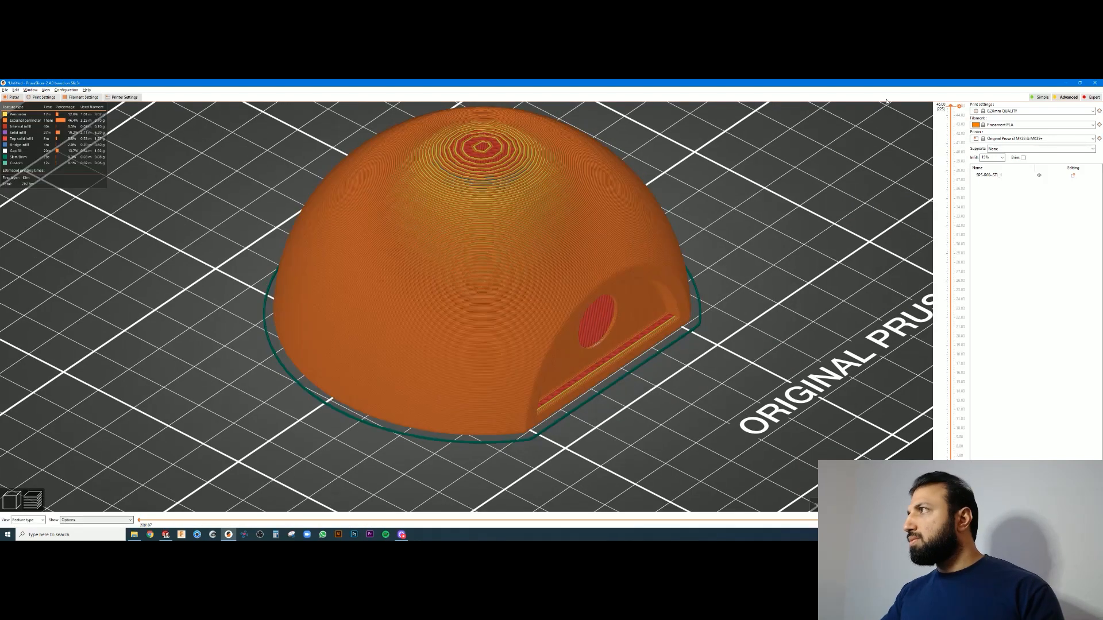
left_click_drag(953, 107, 964, 451)
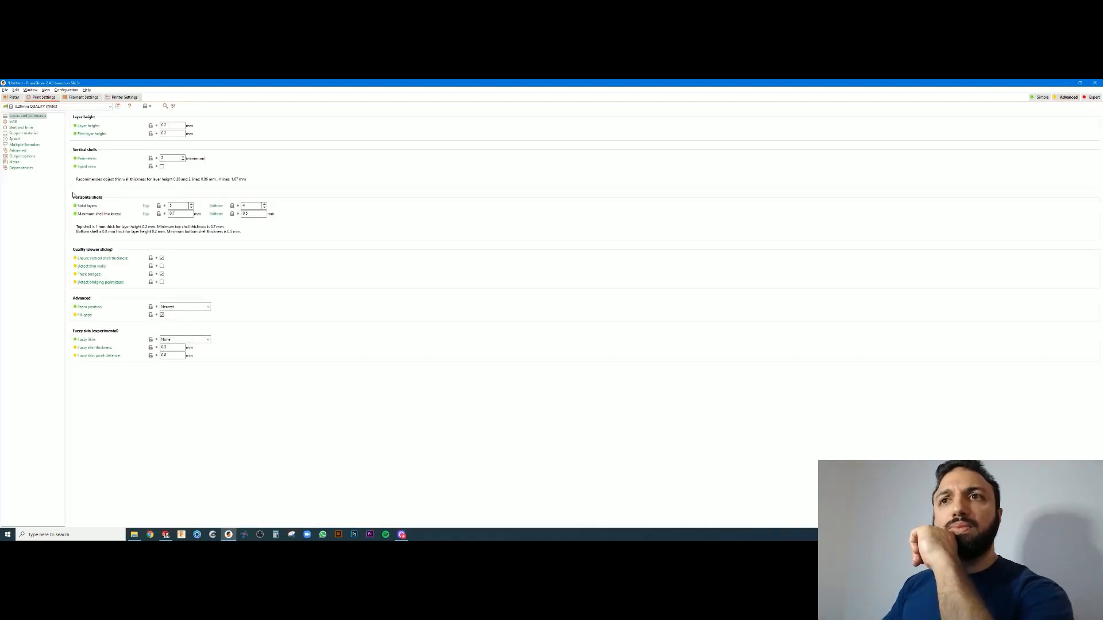
Review the infill, skirt and brim, and perimeter settings, plus the filament and printer extruder settings
left_click(13, 121)
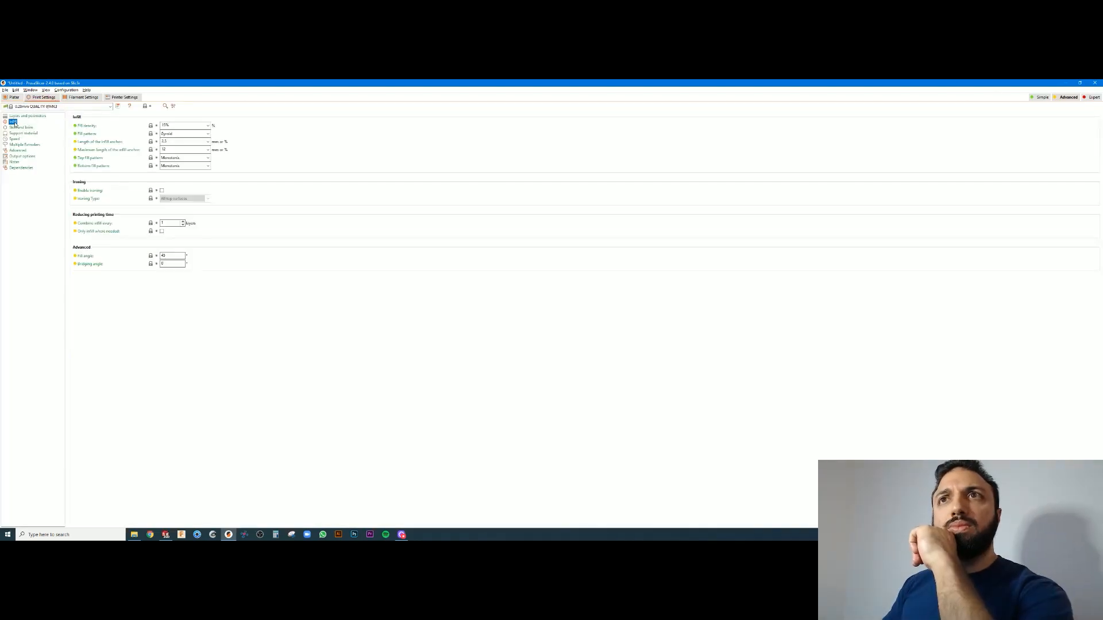
left_click(22, 117)
left_click(17, 127)
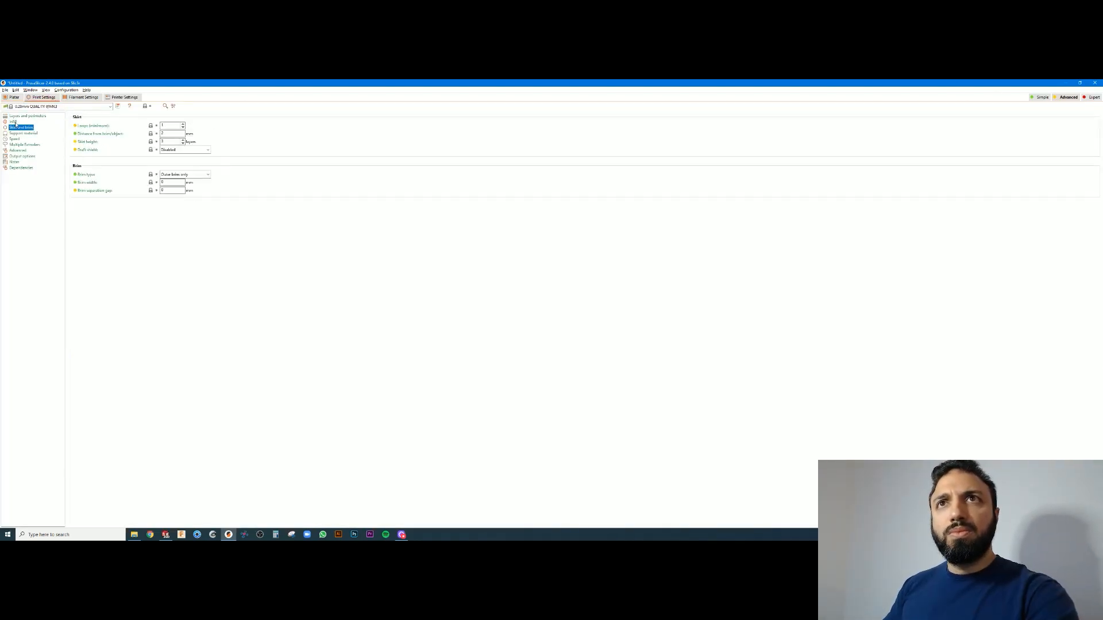
left_click(17, 116)
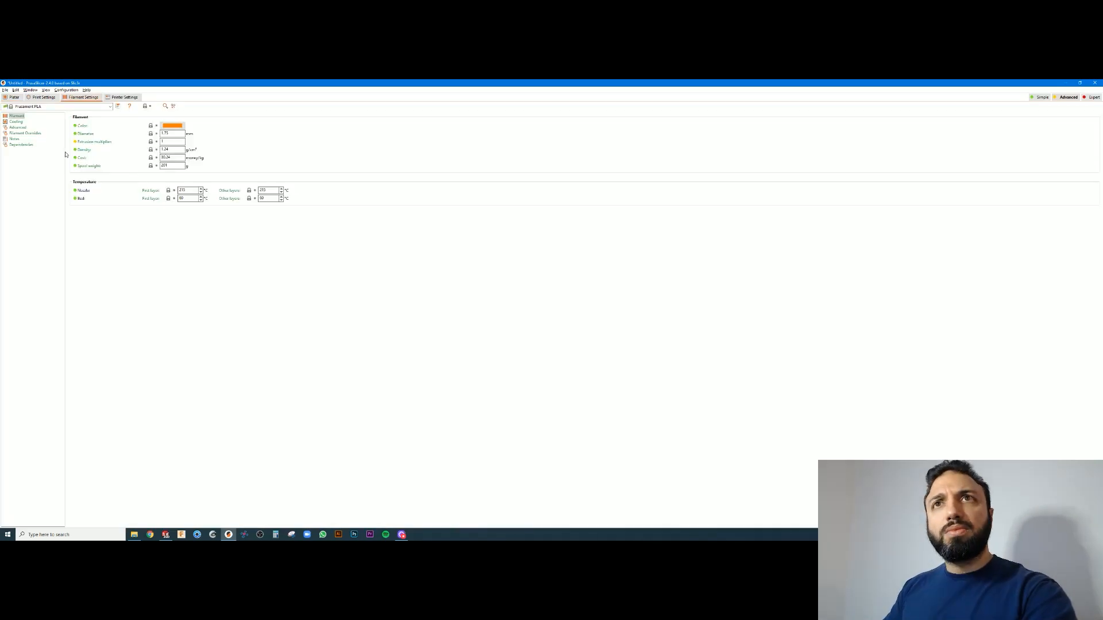
left_click(17, 128)
left_click(25, 134)
left_click(124, 98)
left_click(20, 122)
left_click(18, 128)
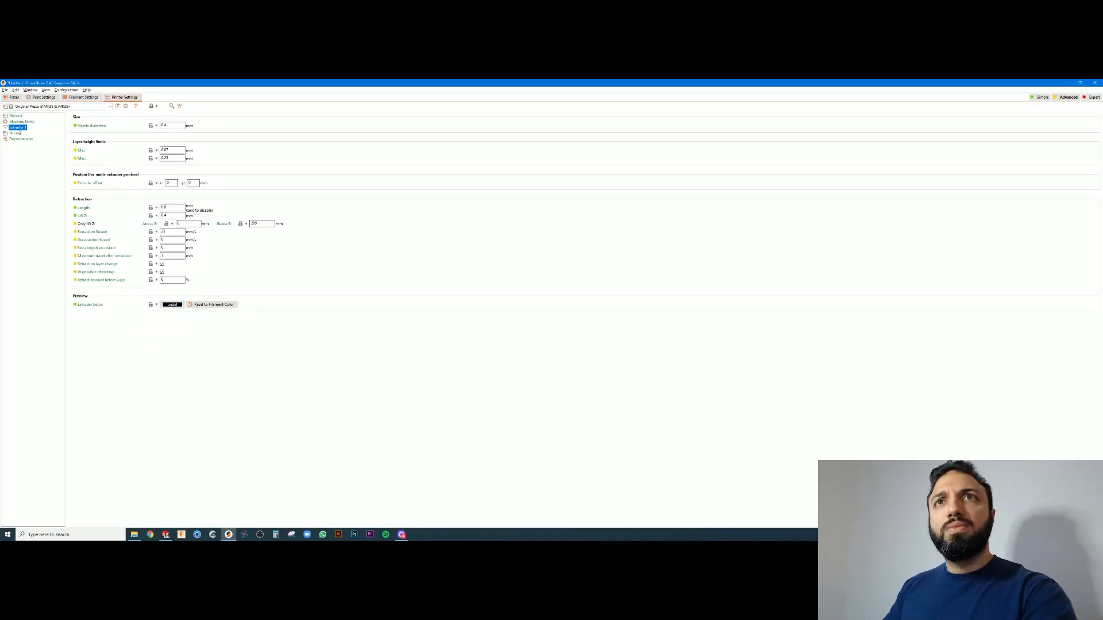
Set the print's infill to 0%, re-slice the shell, and preview it up to the full height from several sides
left_click(36, 99)
left_click(13, 122)
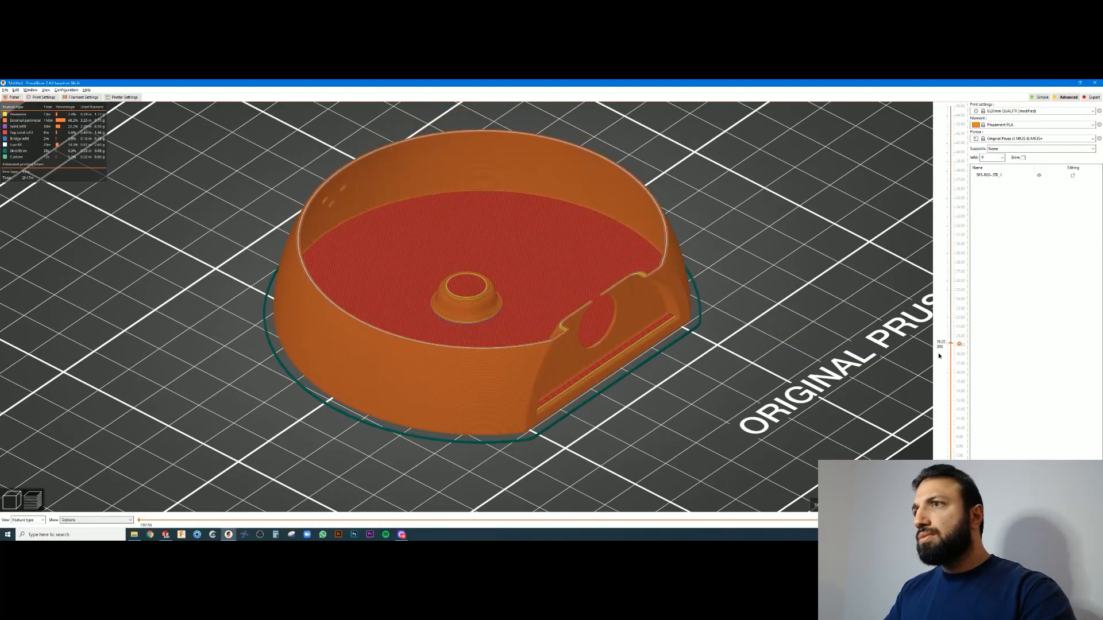
left_click_drag(959, 344, 933, 102)
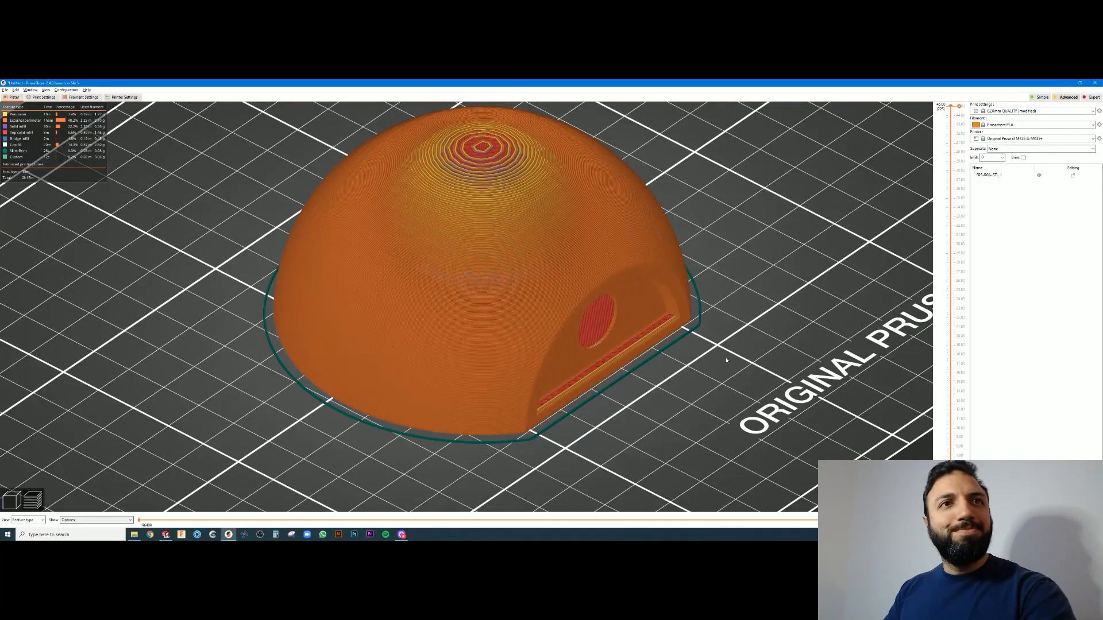
left_click_drag(727, 361, 716, 356)
scroll(716, 356, "up", 4)
scroll(716, 356, "down", 9)
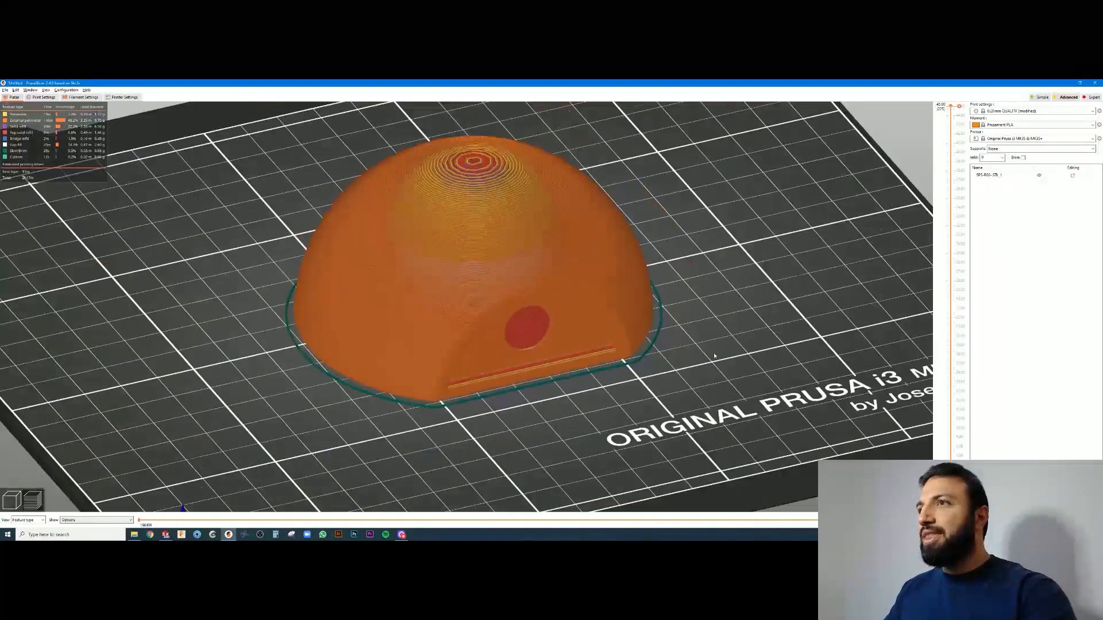
left_click_drag(635, 382, 650, 385)
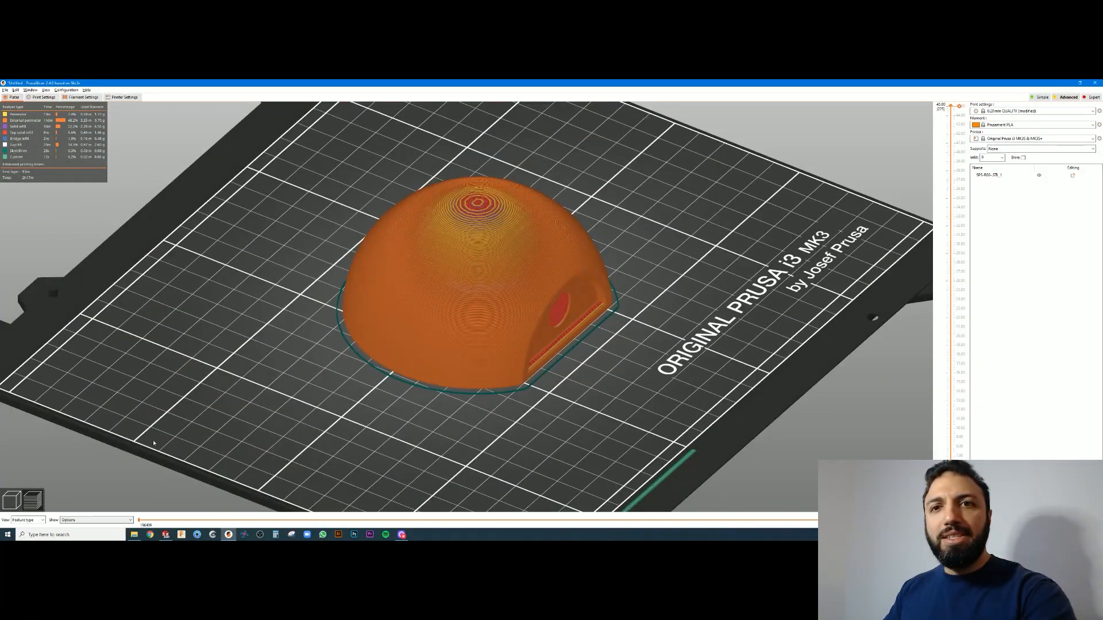
Return to the 3D editor, delete the shell from the plate, and import the shaker STL again
left_click(13, 500)
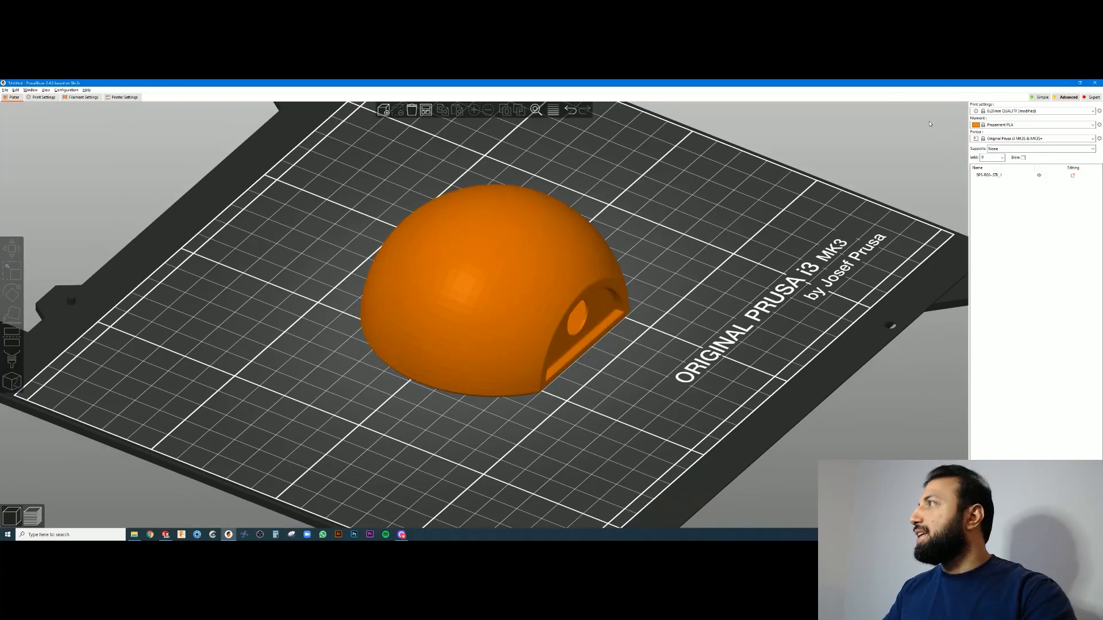
left_click(488, 342)
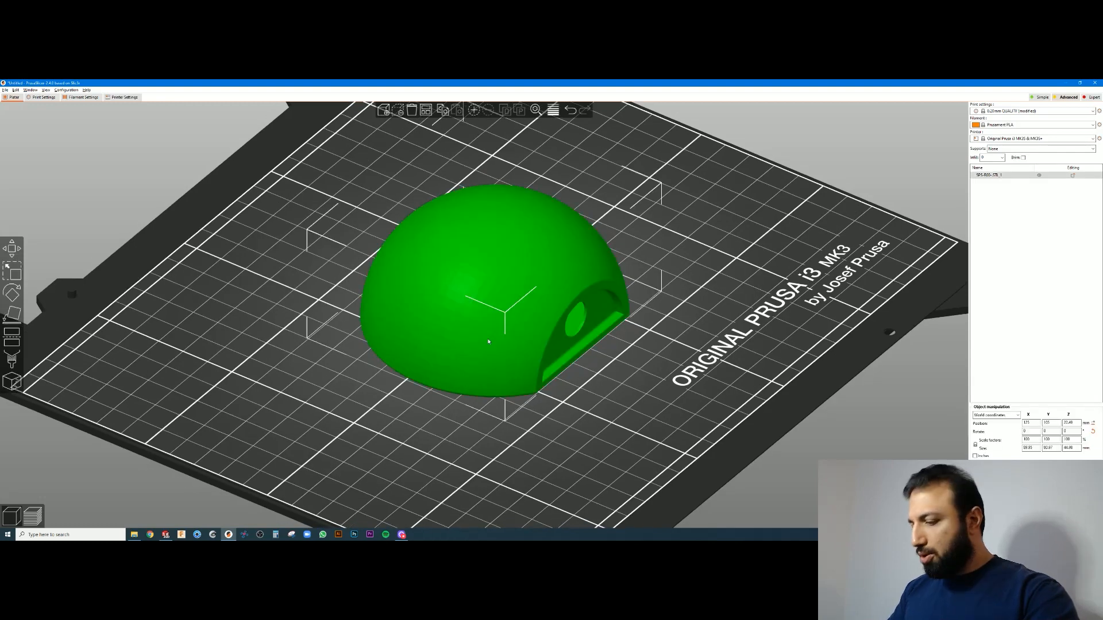
key("Delete")
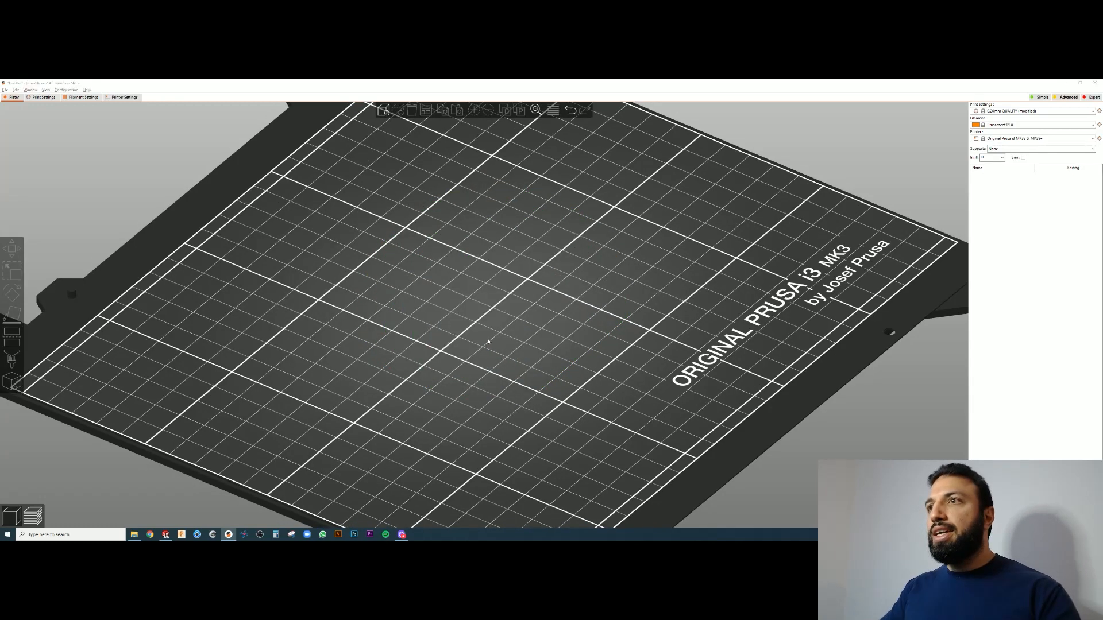
key("ctrl+i")
double_click(138, 146)
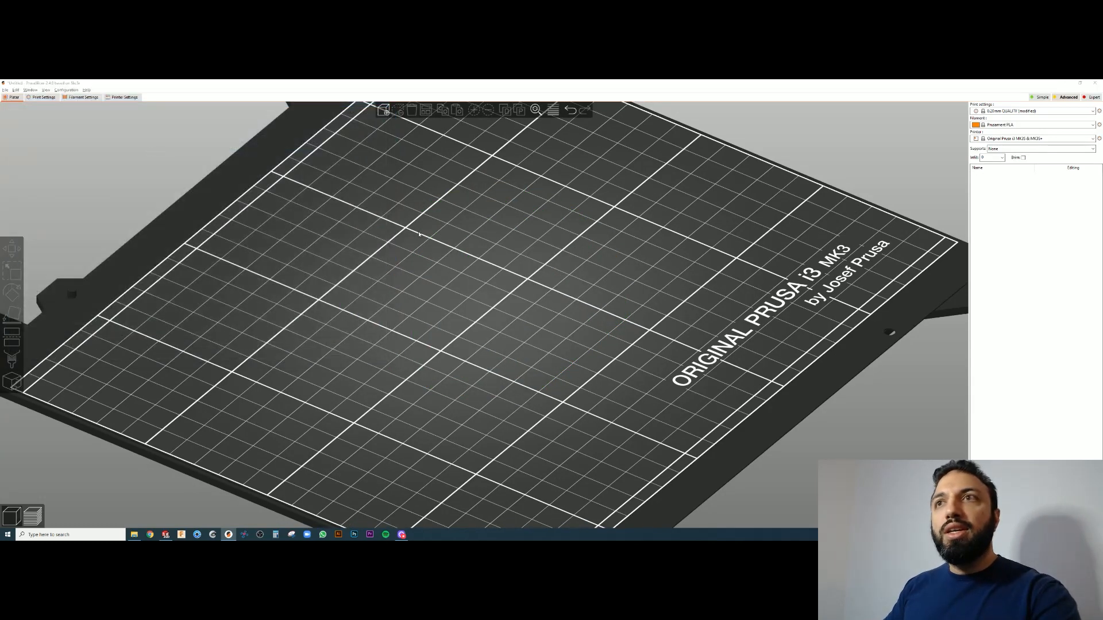
key("f")
left_click(485, 264)
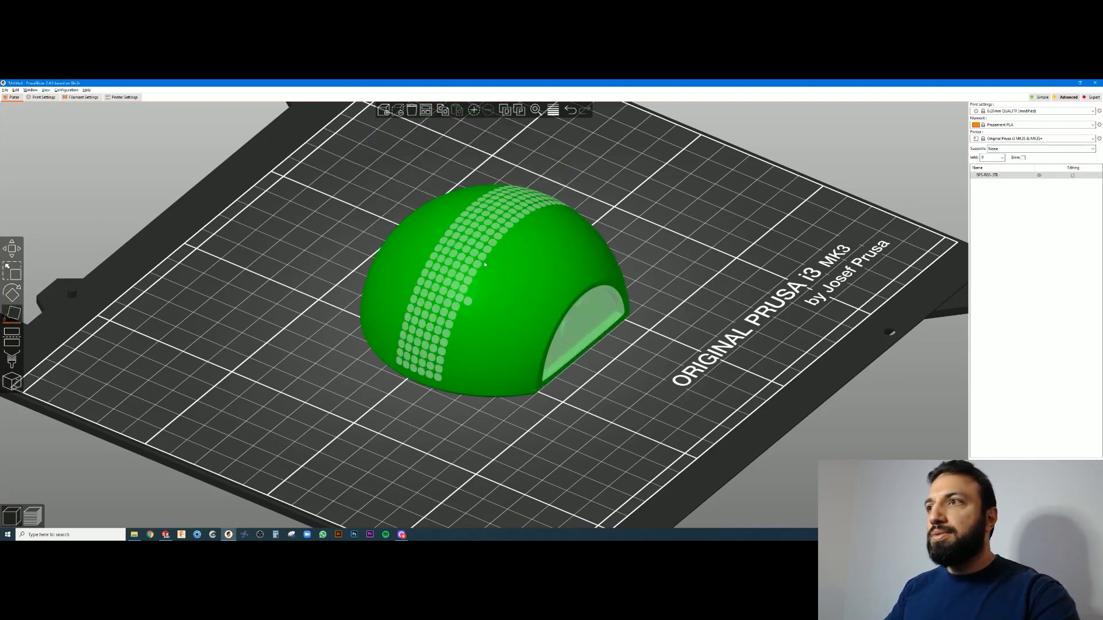
left_click(654, 345)
Split the imported model into separate objects
right_click(575, 326)
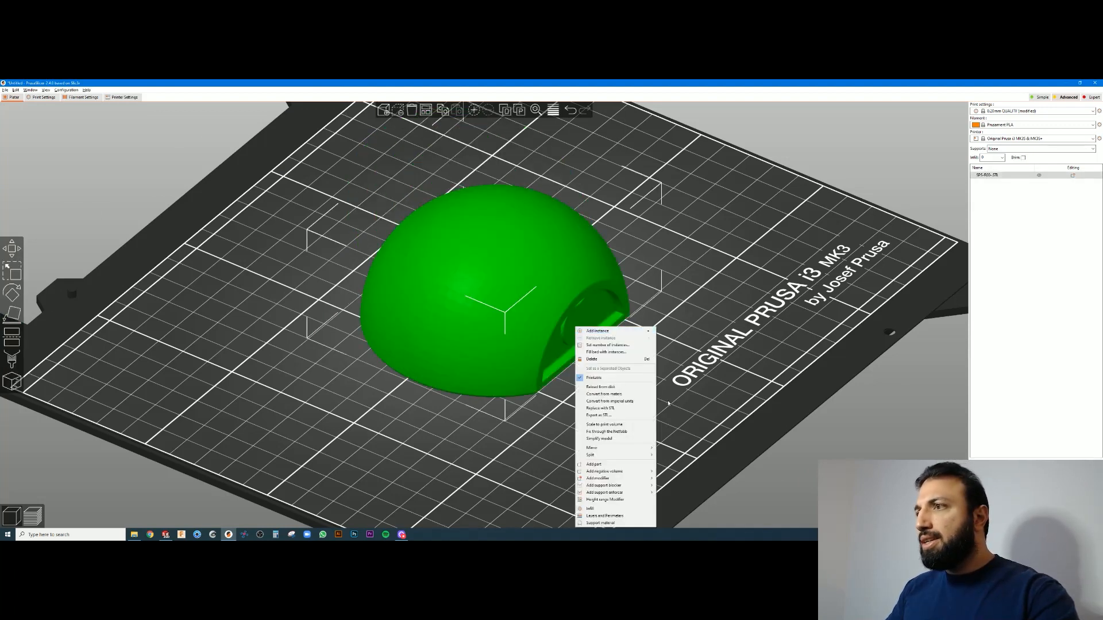
mouse_move(637, 458)
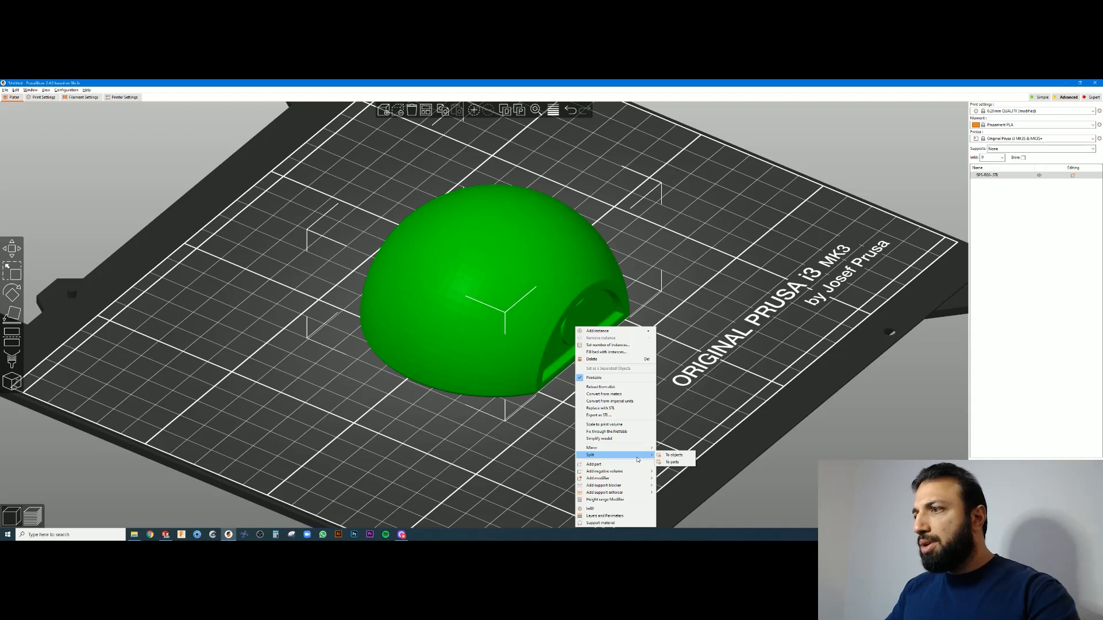
left_click(680, 455)
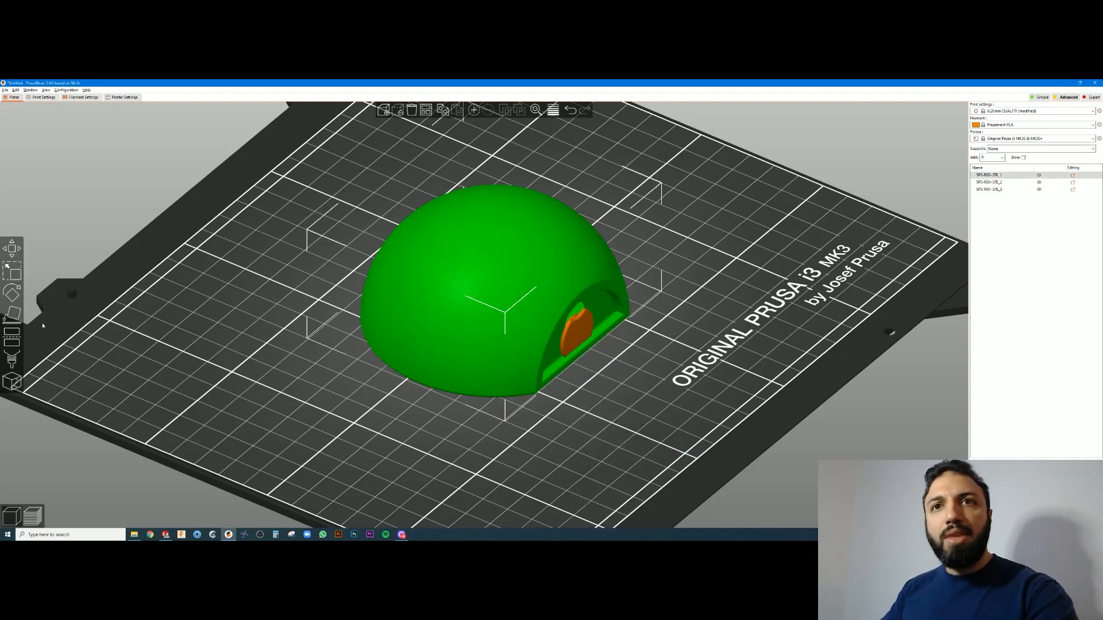
key("f")
left_click(622, 367)
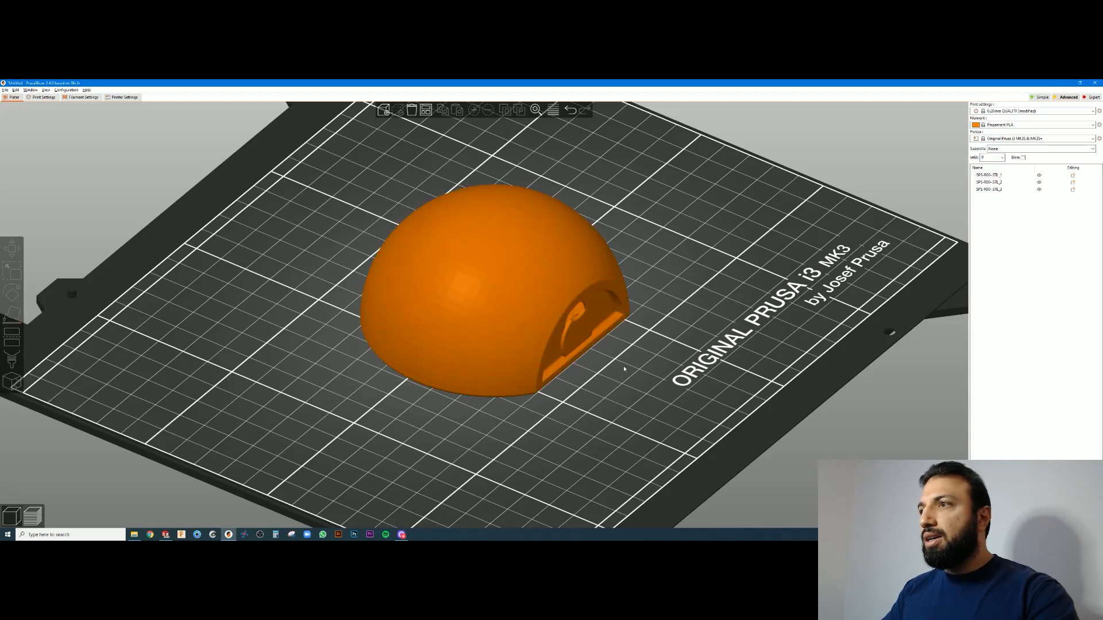
right_click(581, 334)
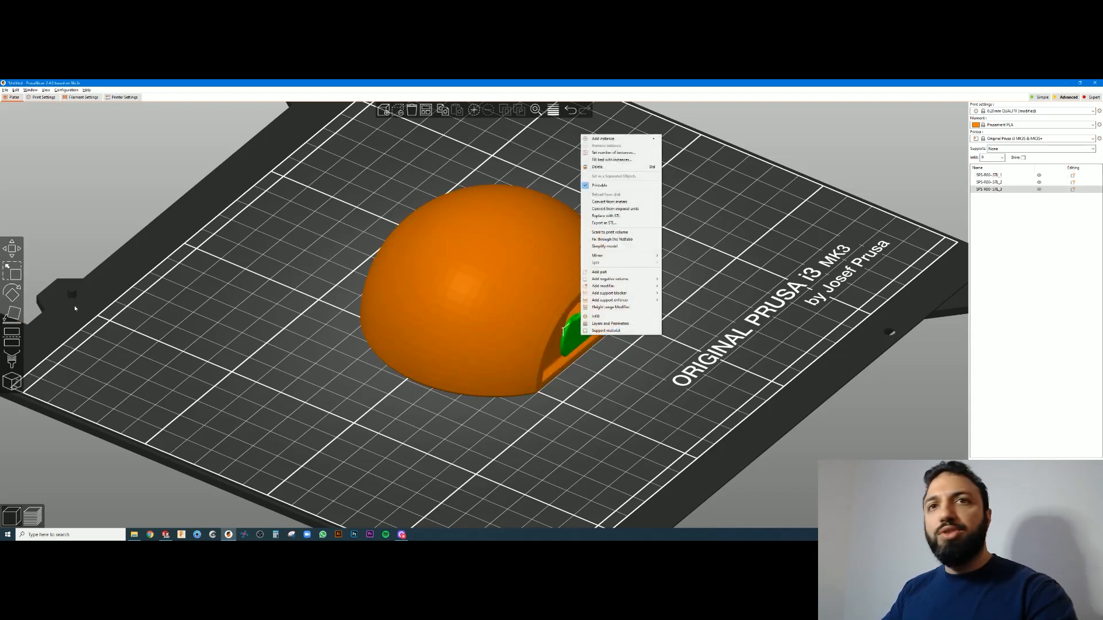
left_click(254, 326)
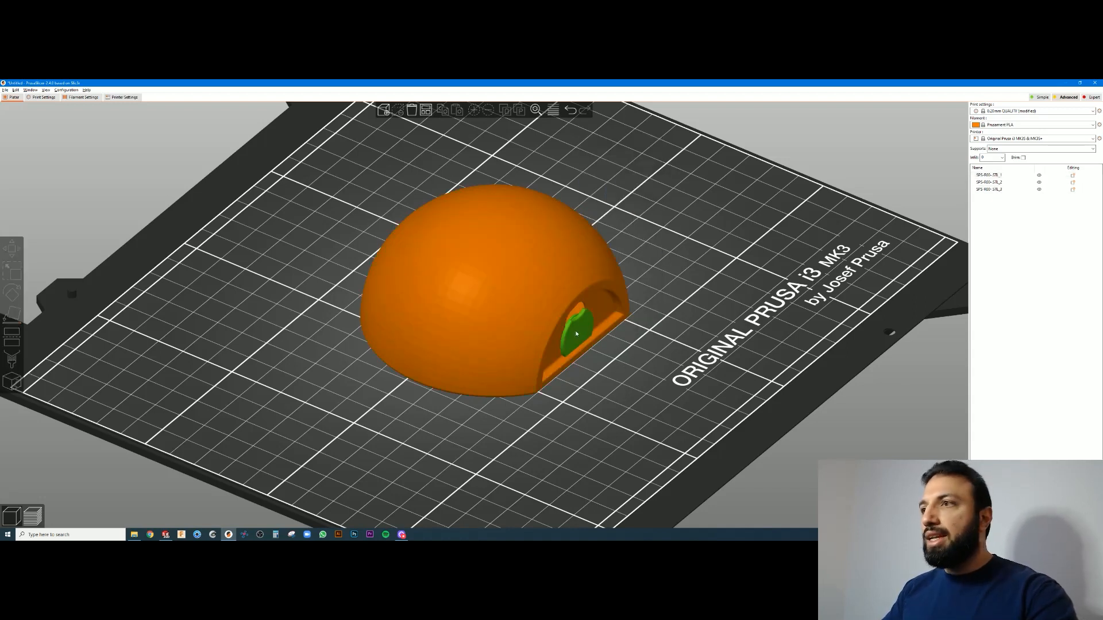
Separate the cap and the small disc from the shell by auto-arranging the plate, and delete the small disc
left_click_drag(566, 331, 638, 357)
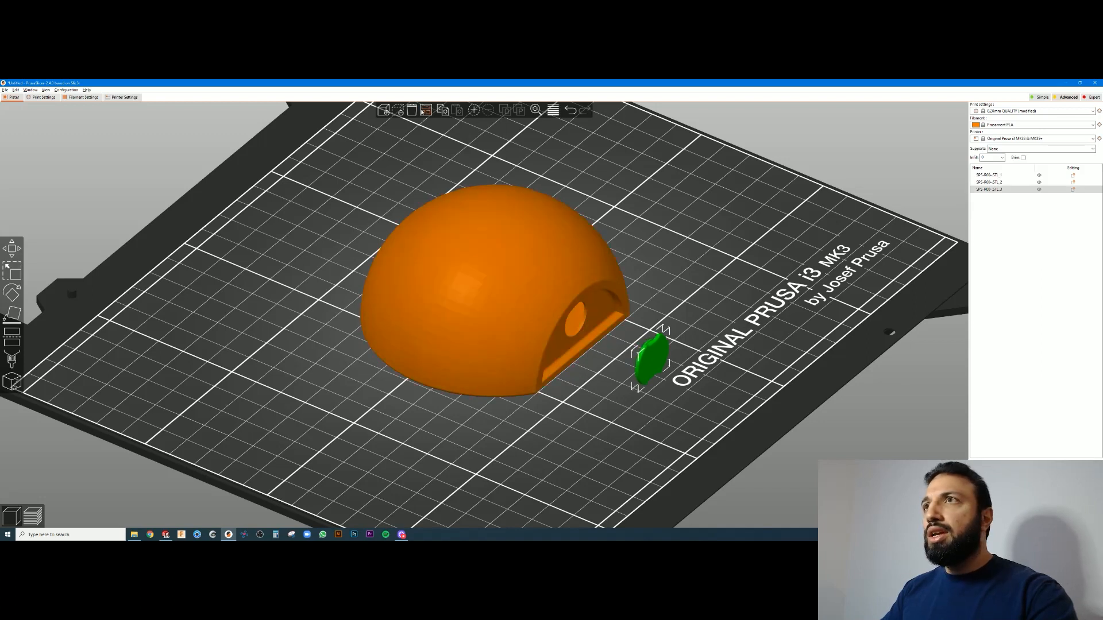
left_click(426, 110)
left_click(360, 267)
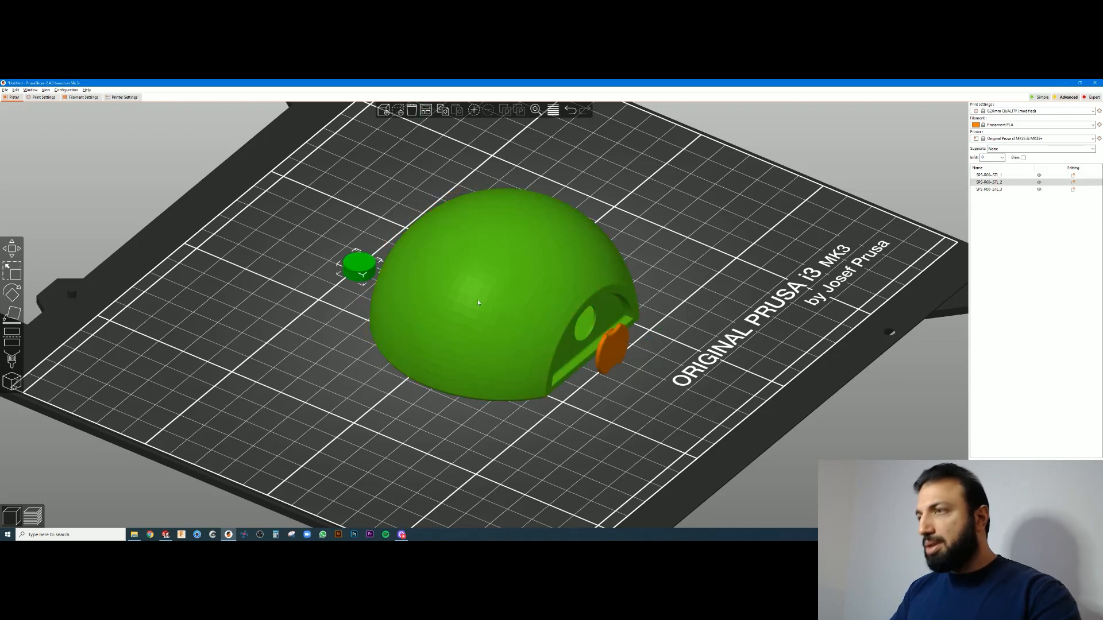
key("Delete")
left_click(592, 345)
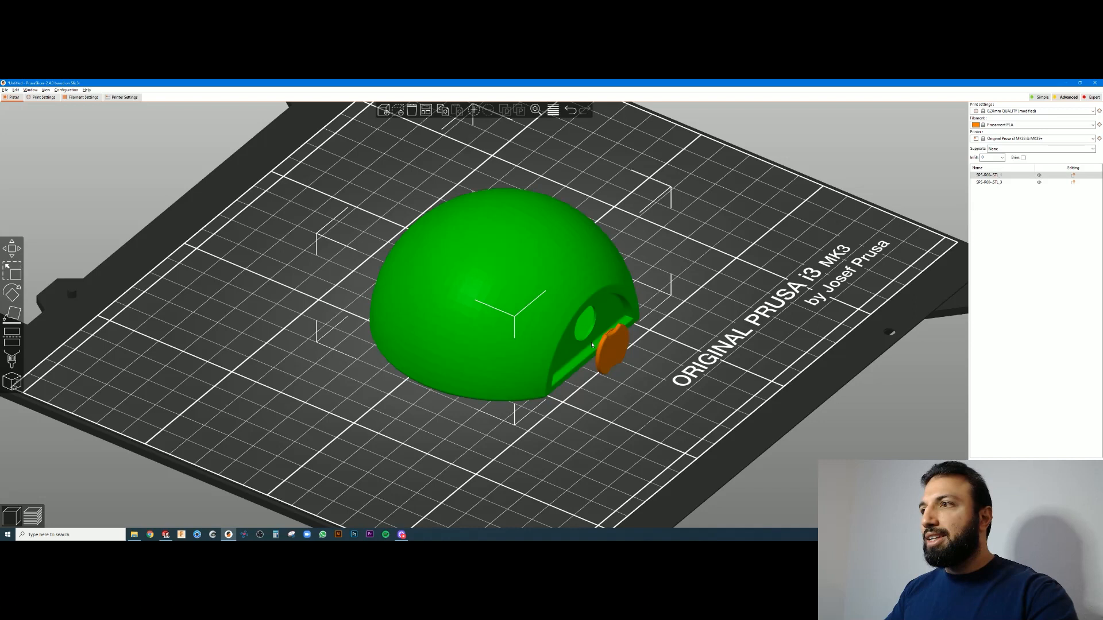
left_click(54, 314)
left_click(390, 315)
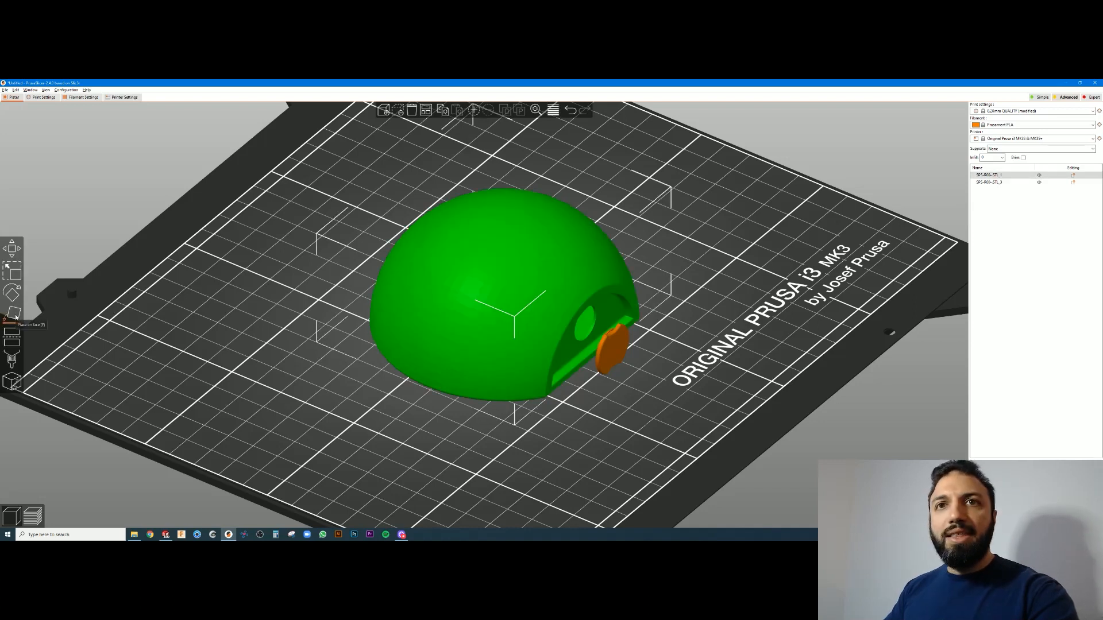
left_click(15, 316)
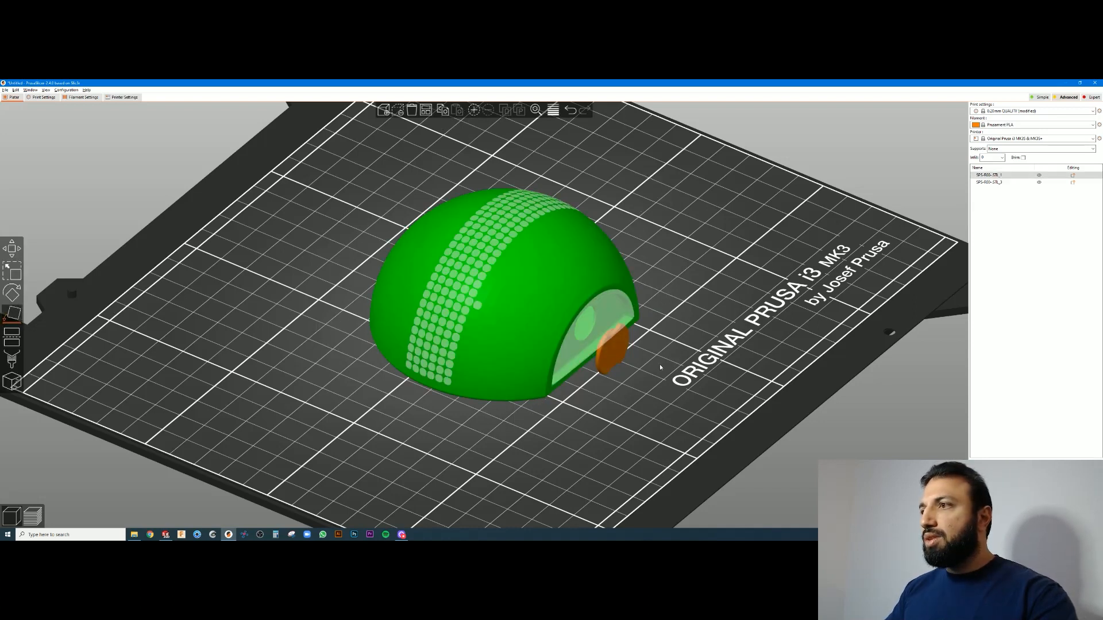
key("Escape")
Lay the cap flat on the bed by placing it on its large round outer face
left_click(615, 352)
left_click(14, 315)
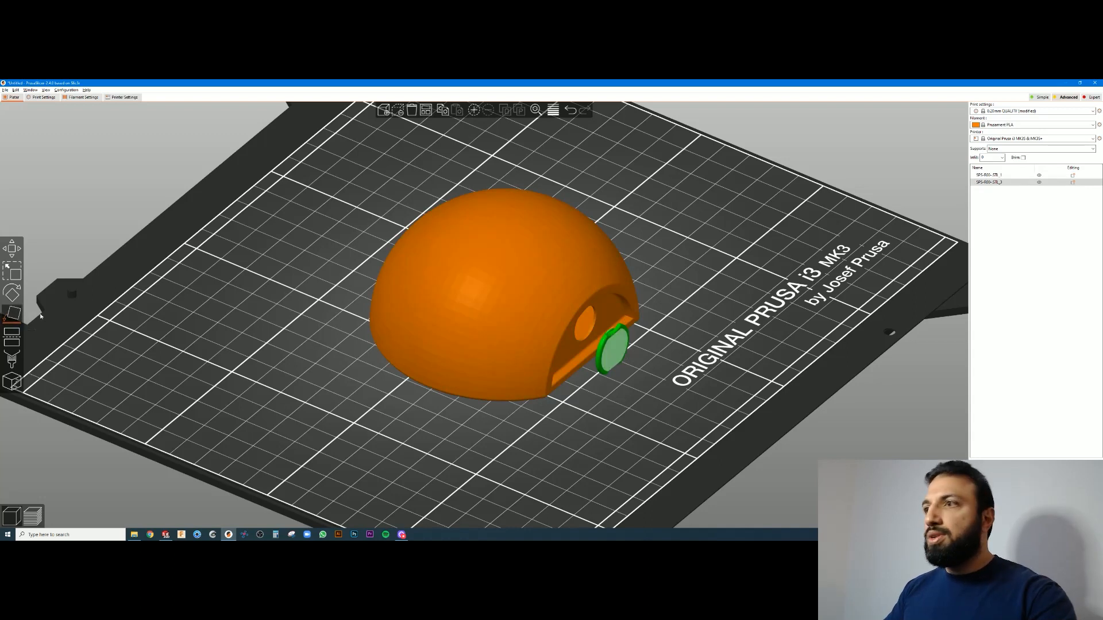
left_click(612, 347)
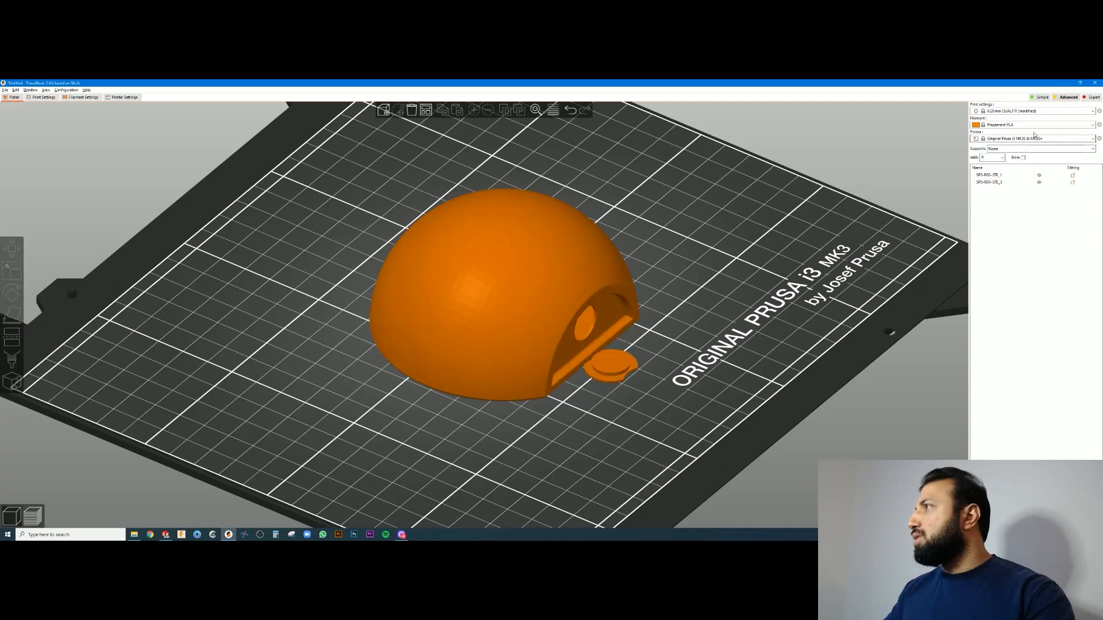
Apply the 0.30mm DRAFT print profile
left_click(1034, 111)
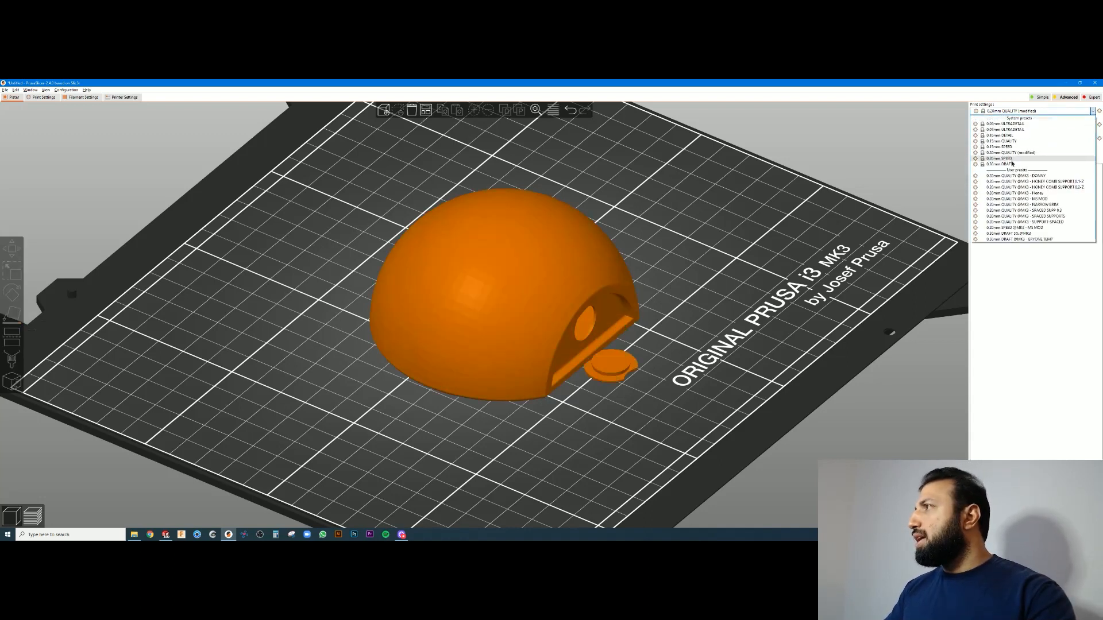
left_click(1003, 163)
left_click(540, 357)
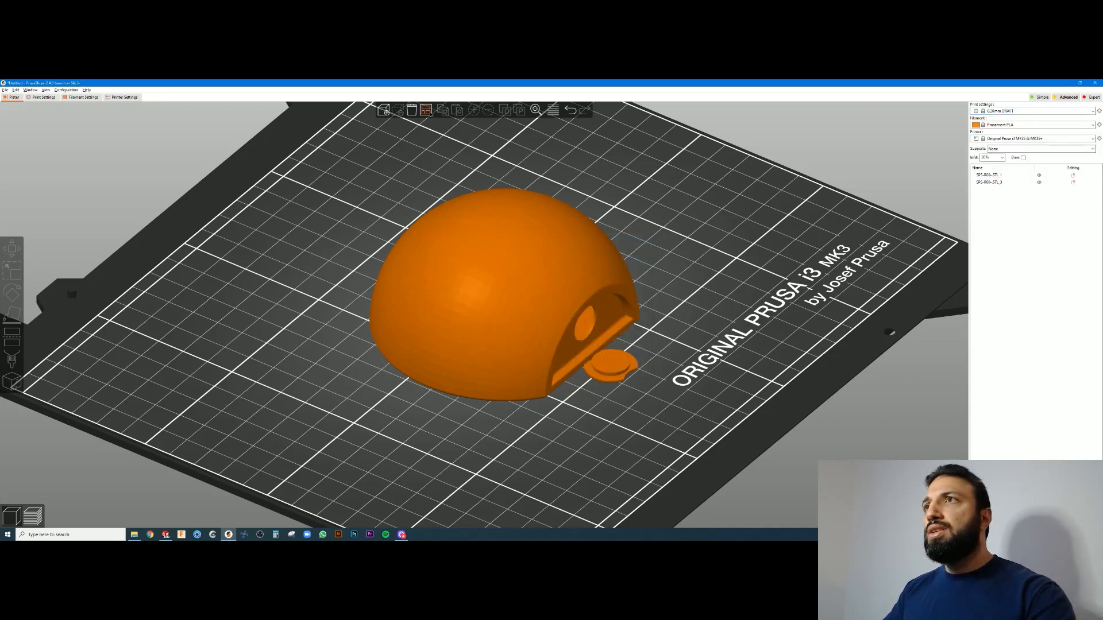
Auto-arrange the shell and cap on the plate, and slice them with the infill set to 0%
left_click(426, 110)
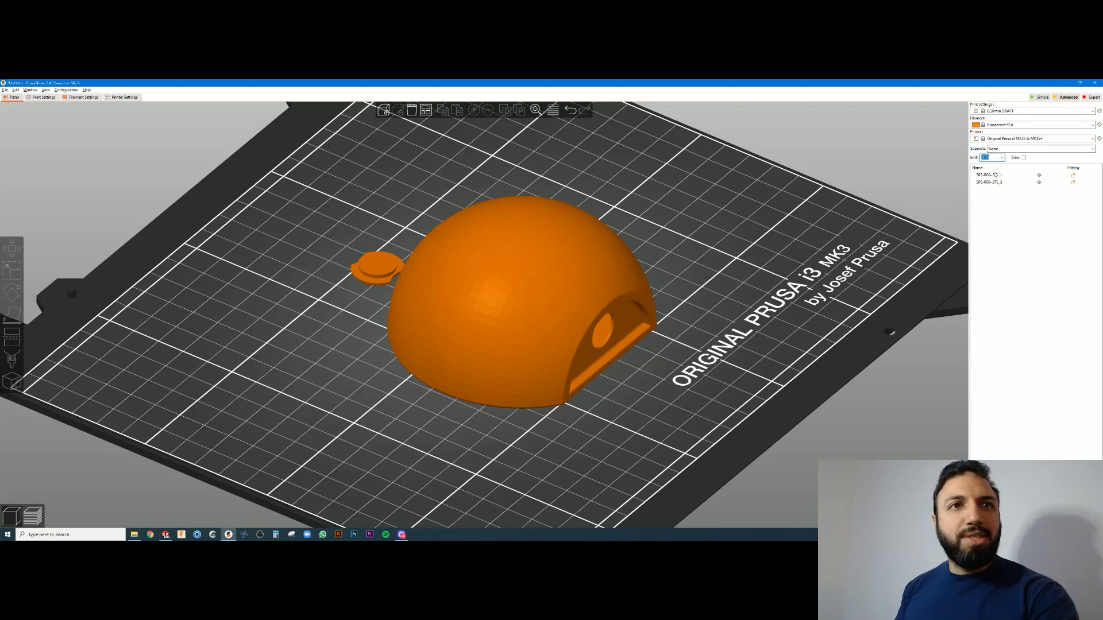
type("0")
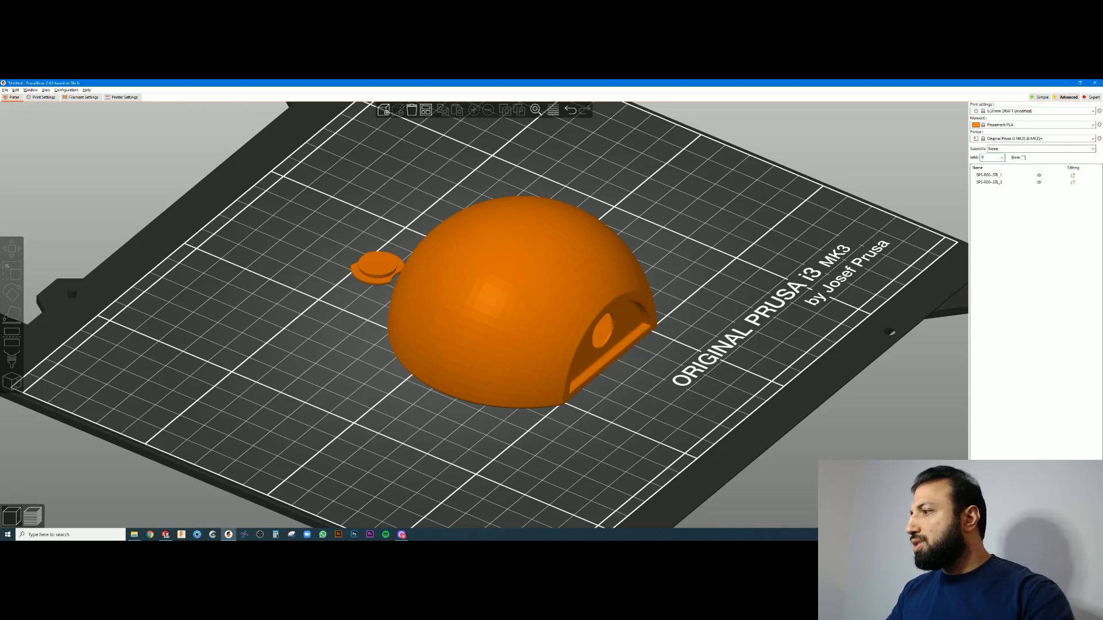
left_click(1036, 523)
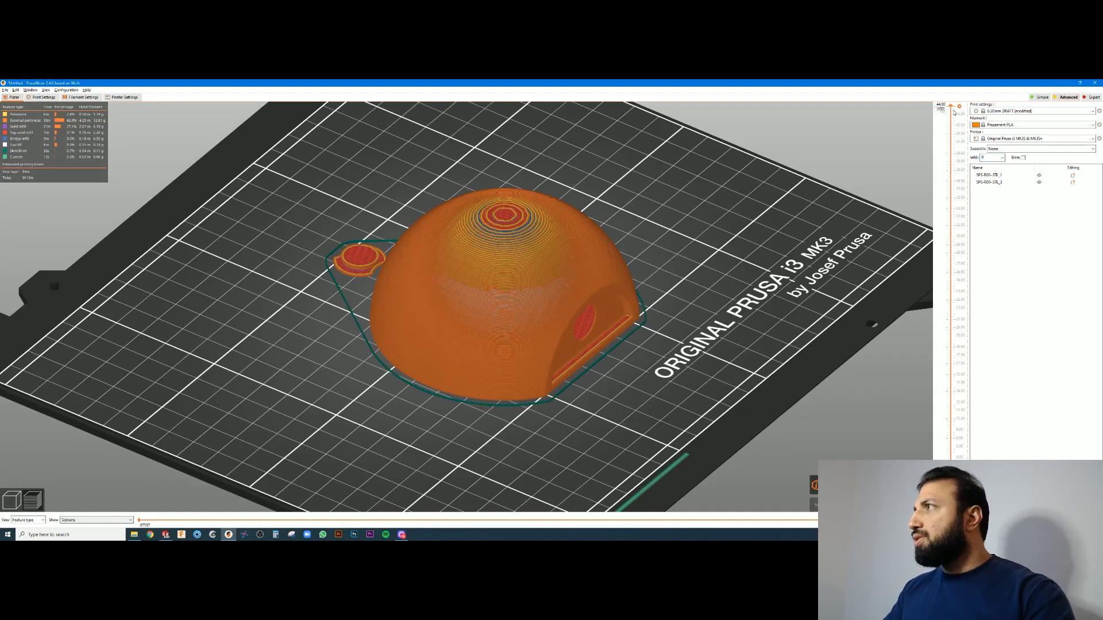
Preview the sliced layers from the first one up to the ring in the middle of the shell's base, and inspect the ring up close
left_click_drag(951, 108, 953, 457)
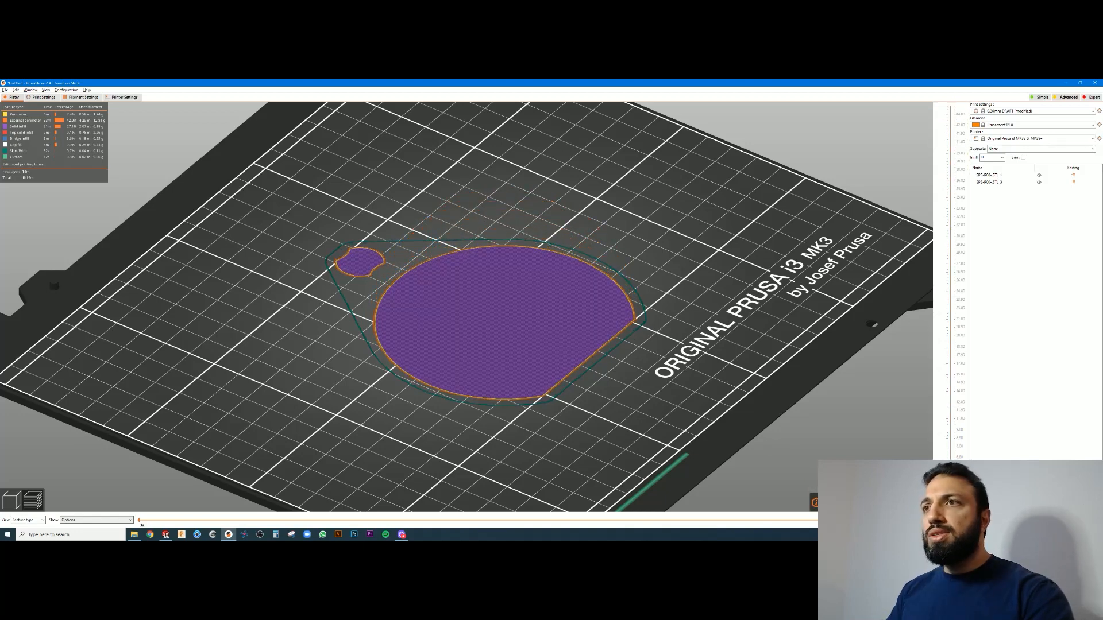
left_click_drag(950, 515, 951, 471)
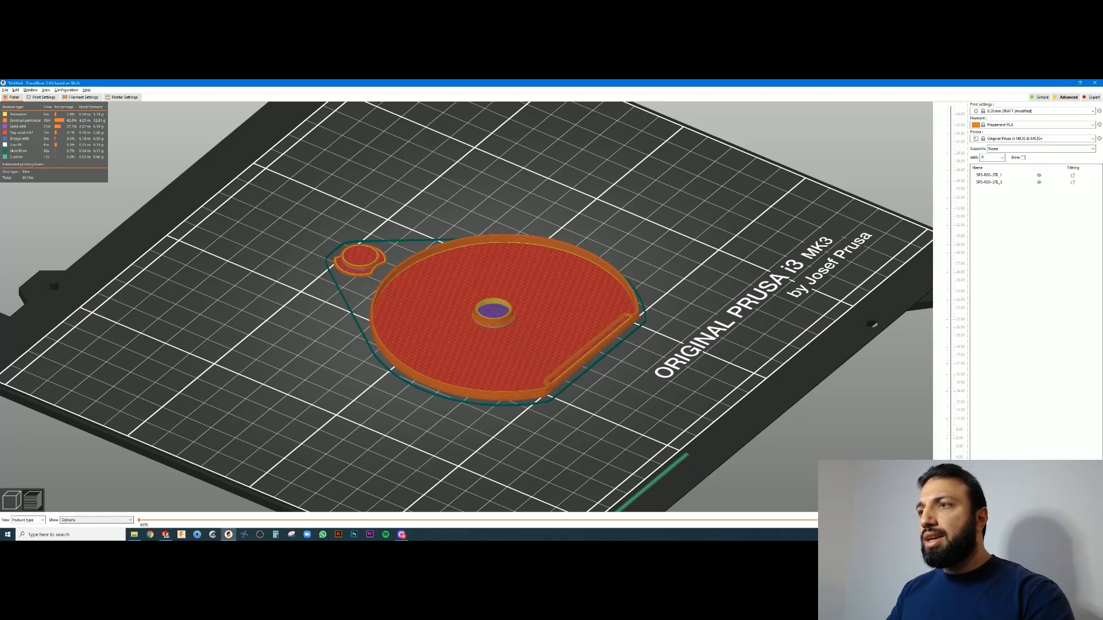
left_click_drag(950, 471, 950, 468)
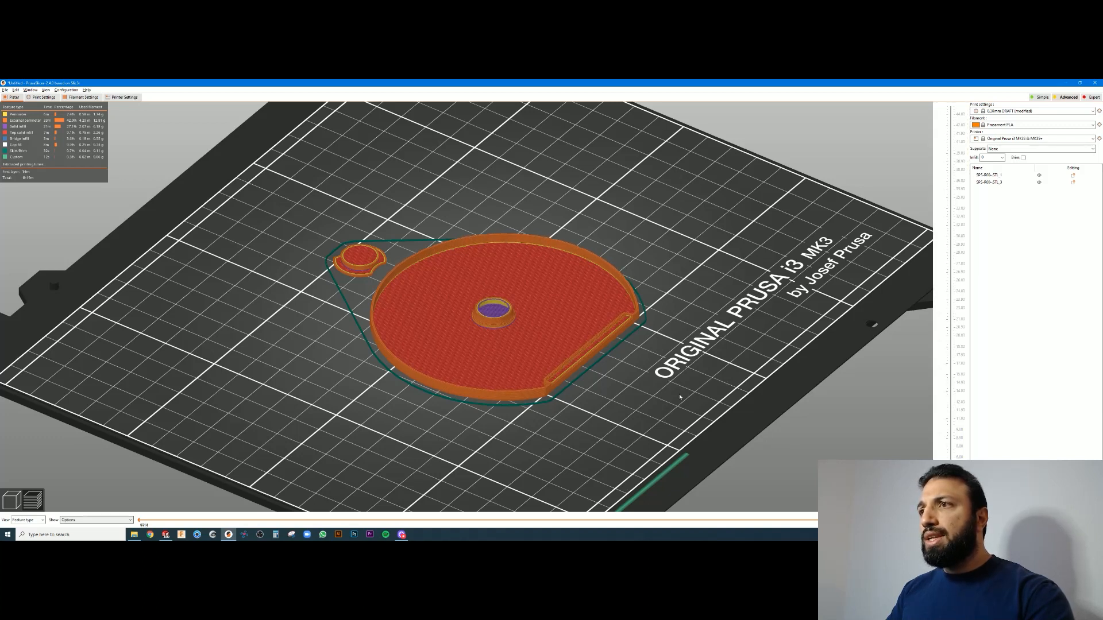
scroll(529, 333, "up", 2)
scroll(529, 335, "down", 3)
scroll(561, 302, "up", 6)
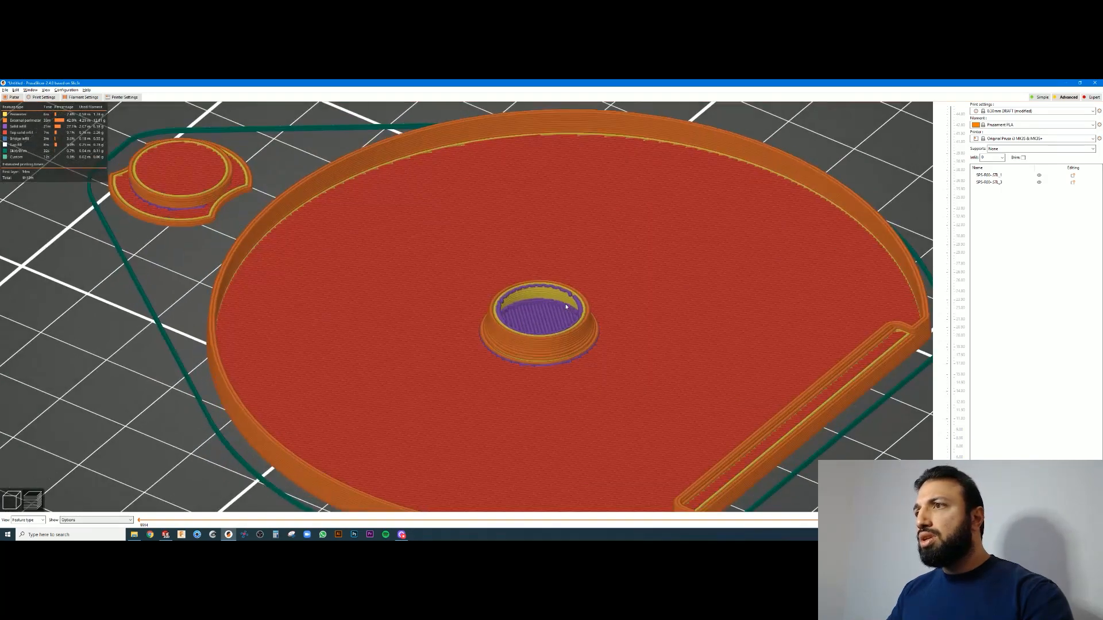
Compare the neighbouring layers at the top of the ring around the base's central opening
left_click_drag(951, 468, 950, 468)
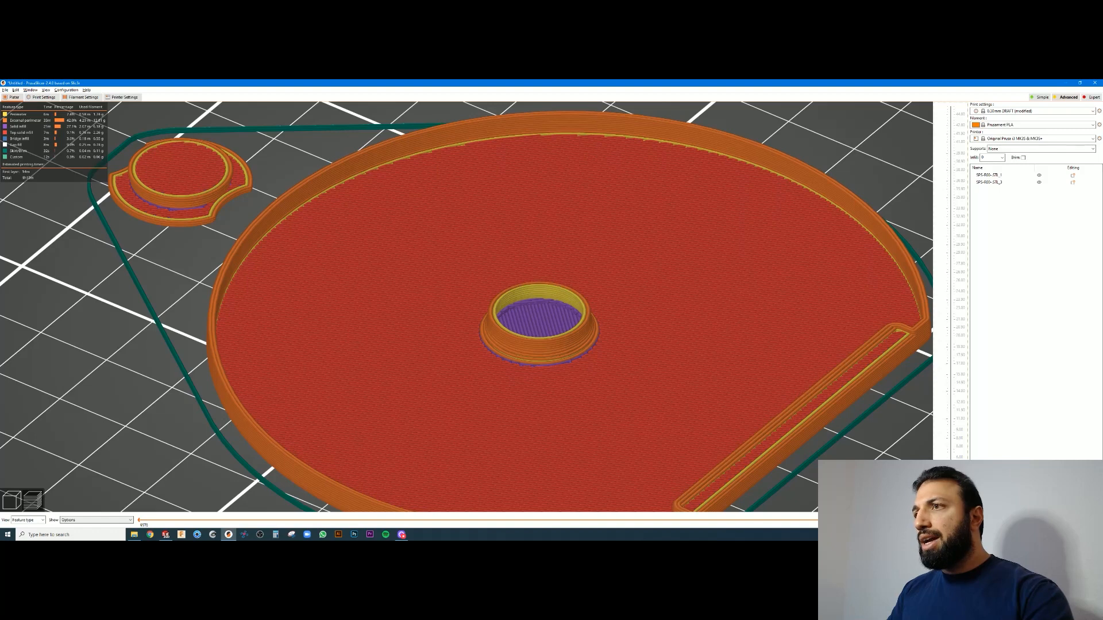
key("Up")
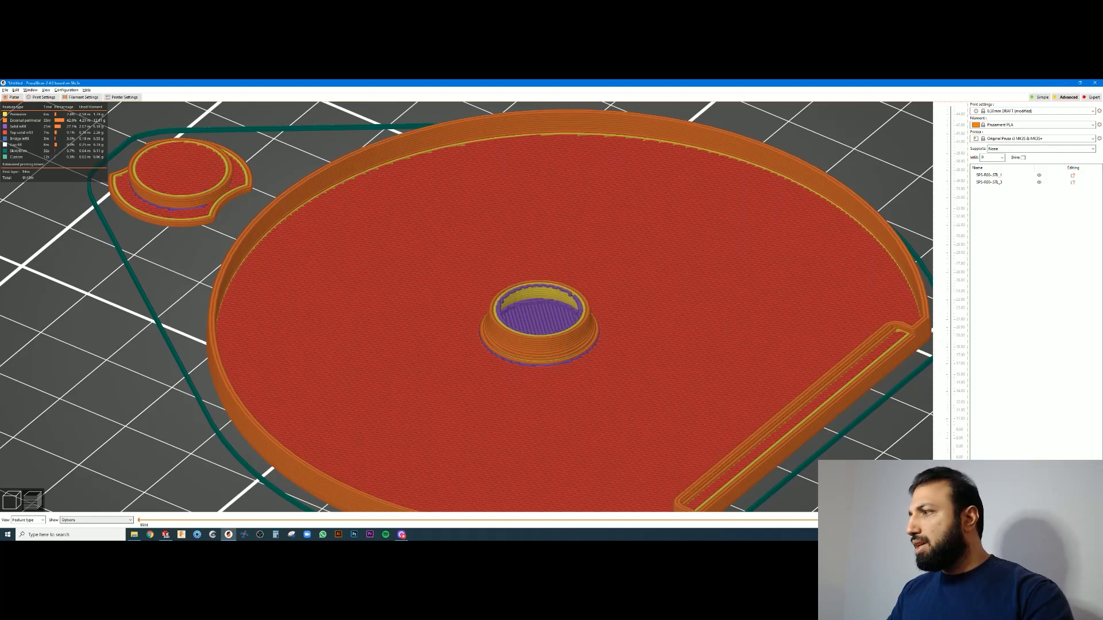
key("Down")
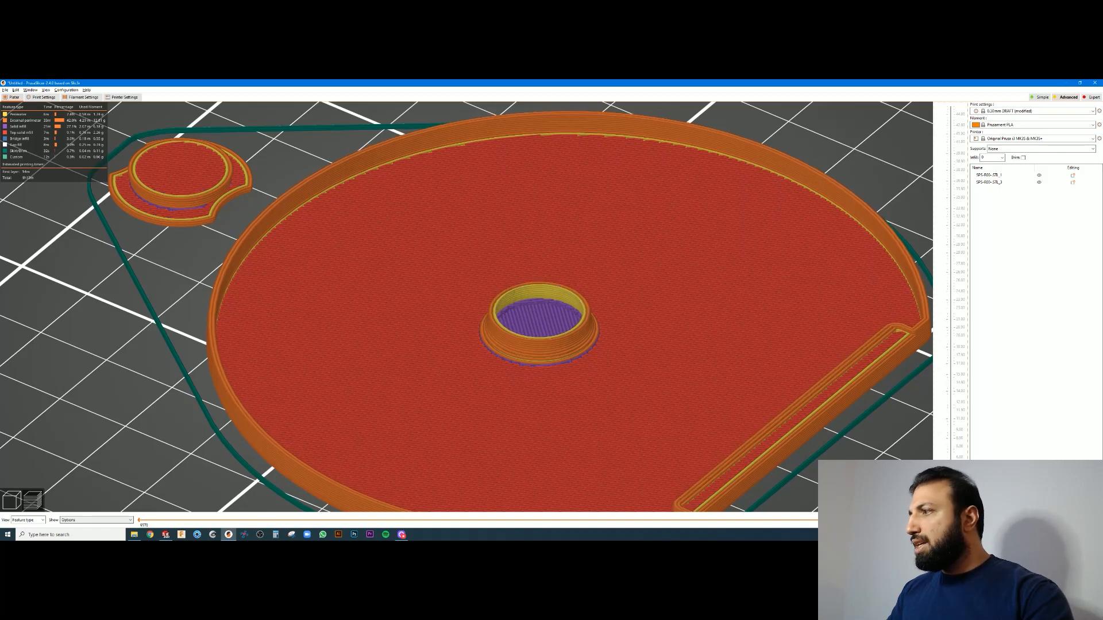
key("Up")
key("Down")
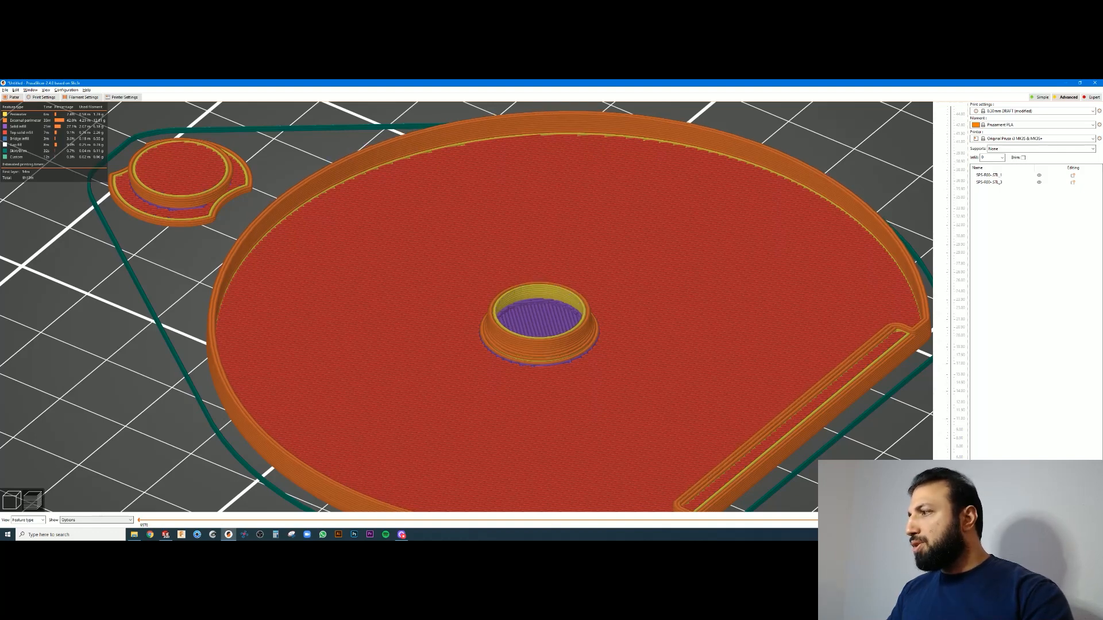
Raise the preview to the full height and examine the shell and cap from several sides
key("plus")
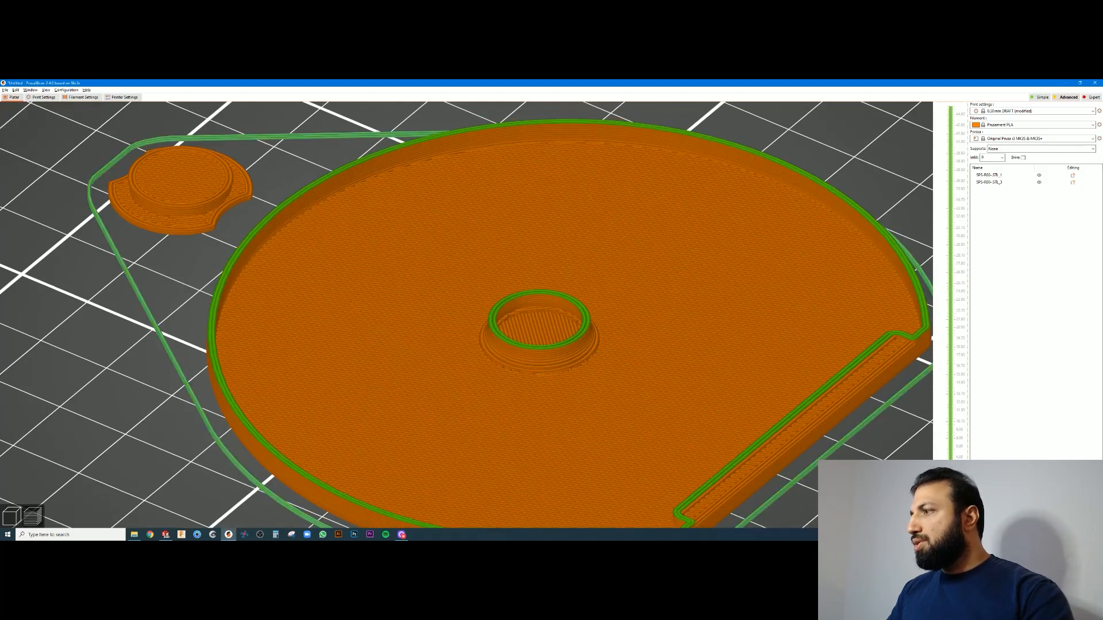
left_click_drag(953, 421, 957, 108)
scroll(662, 291, "down", 10)
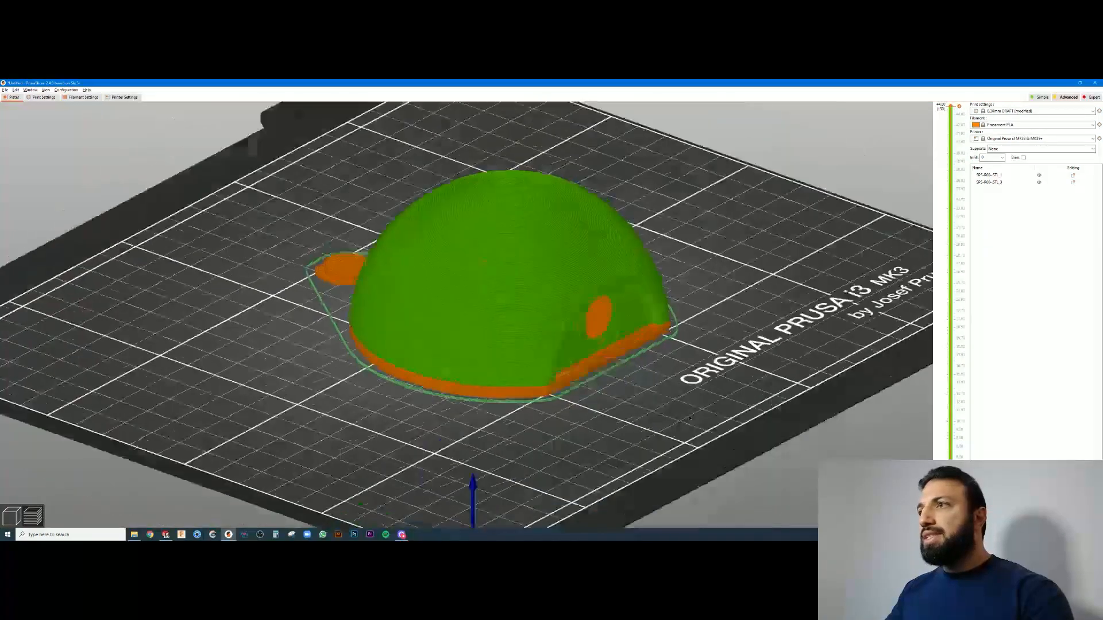
mouse_move(690, 419)
left_mouse_down()
mouse_move(663, 419)
mouse_move(684, 420)
left_mouse_up()
scroll(683, 419, "up", 2)
scroll(580, 421, "down", 5)
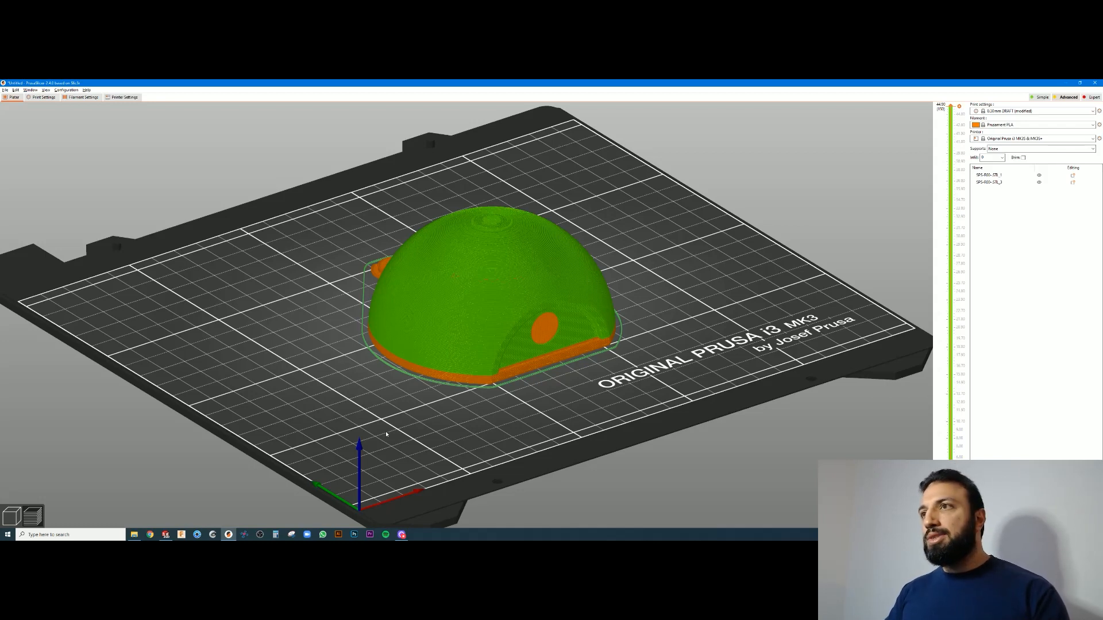
left_click_drag(570, 417, 387, 428)
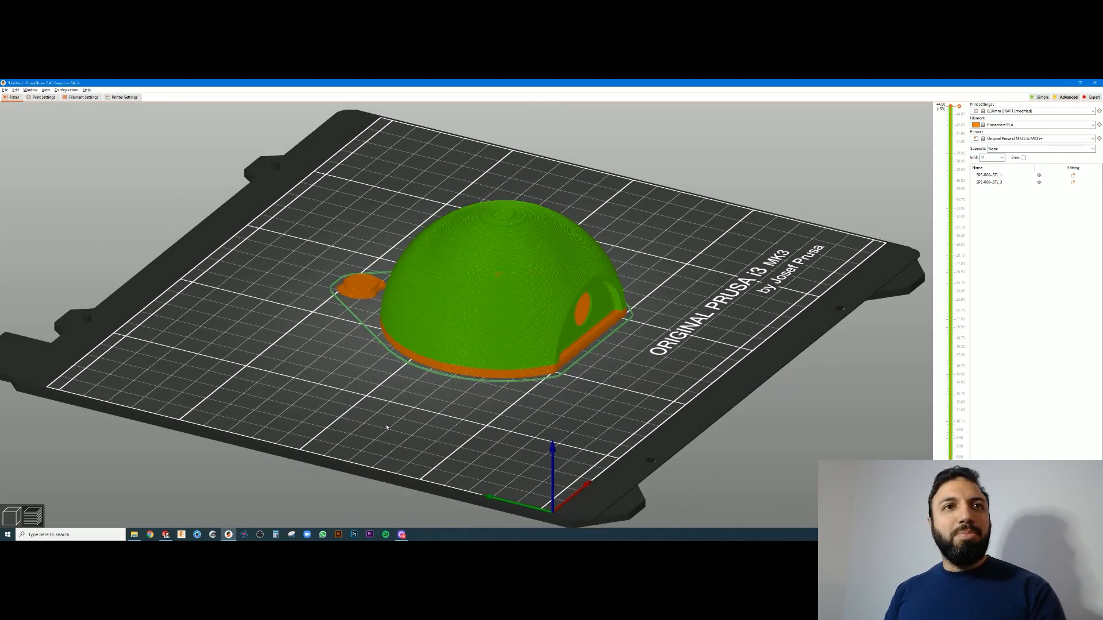